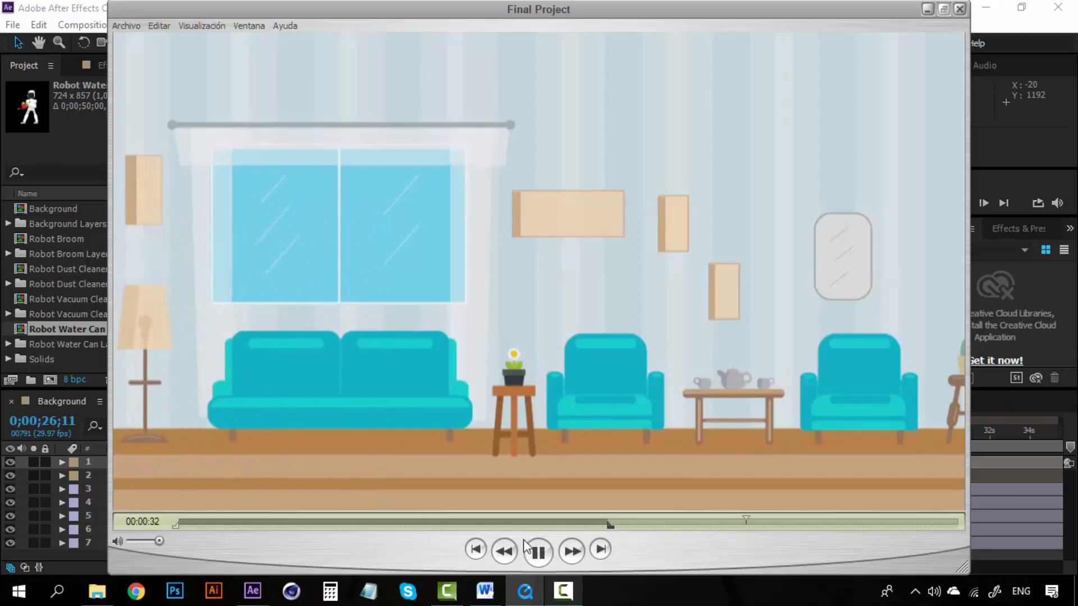
Review the broom-sweeping part of the rendered Final Project video from about 26 to 31 seconds, then return to After Effects
click(659, 523)
click(646, 523)
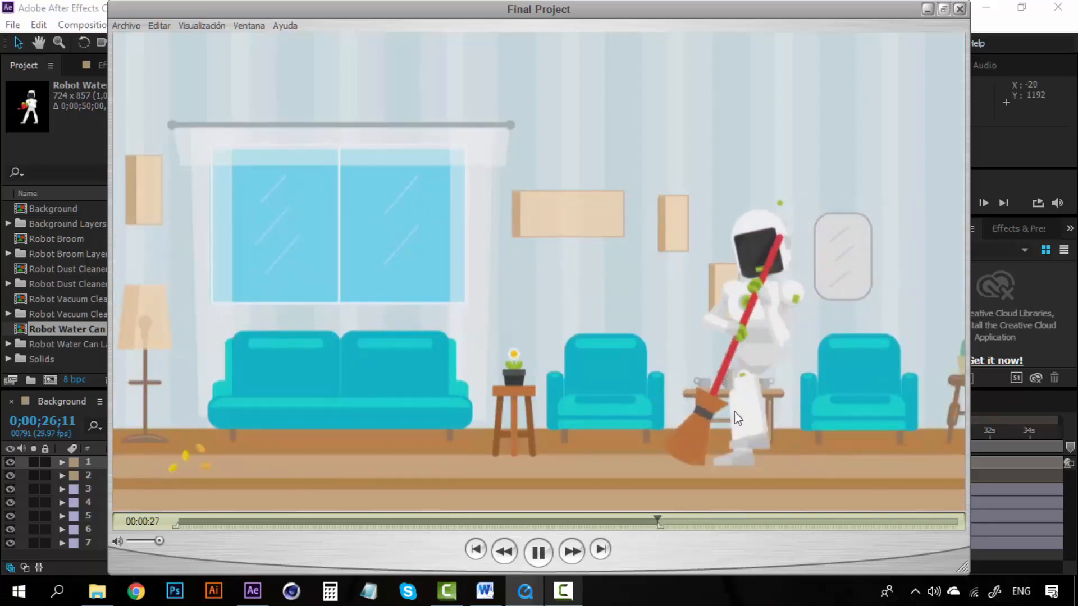
click(644, 521)
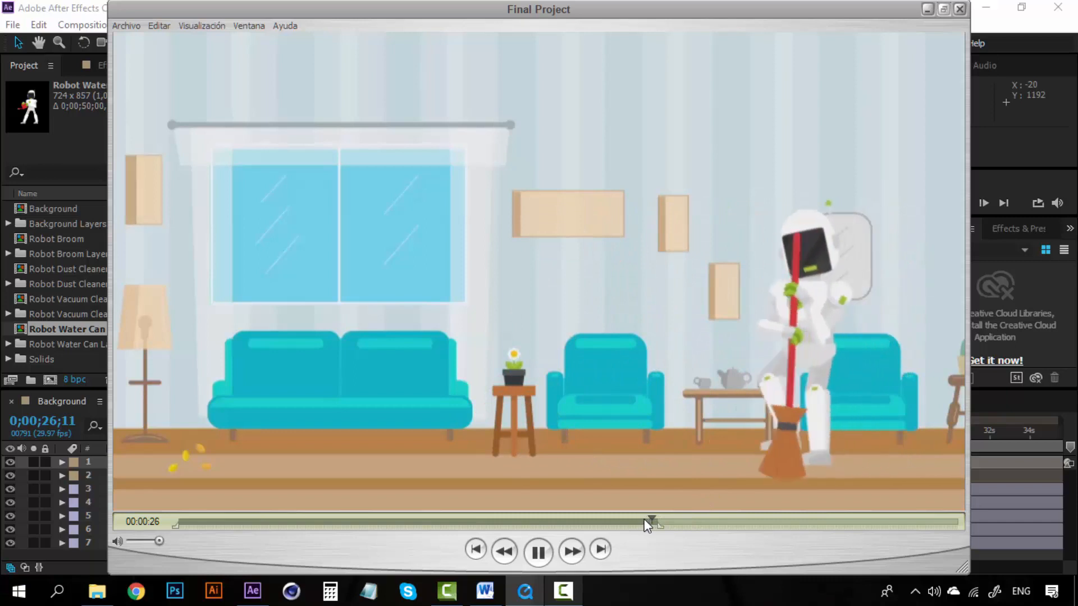
click(631, 520)
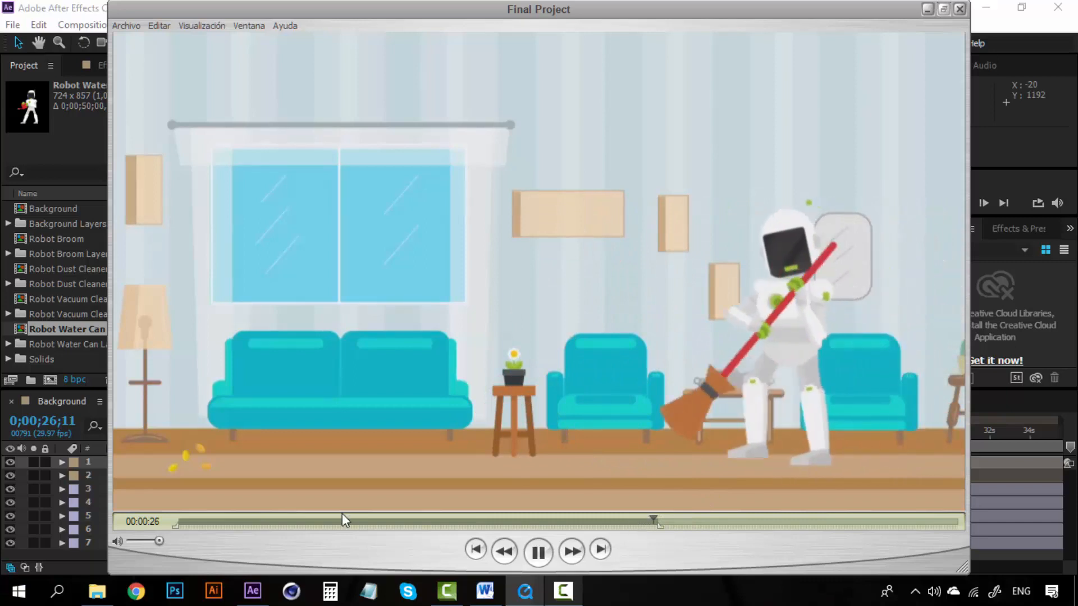
click(211, 519)
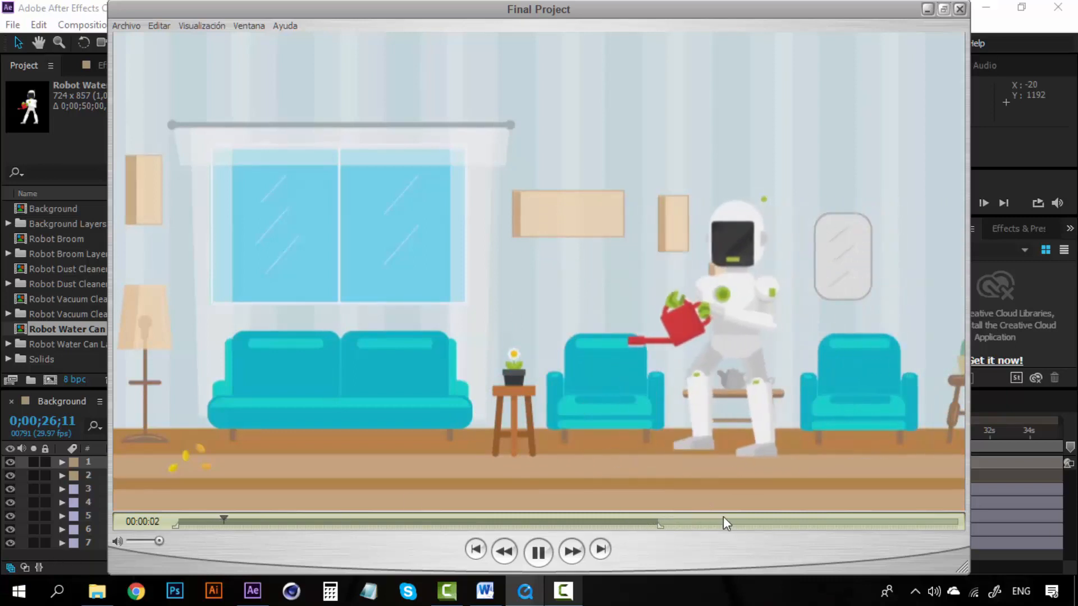
click(656, 520)
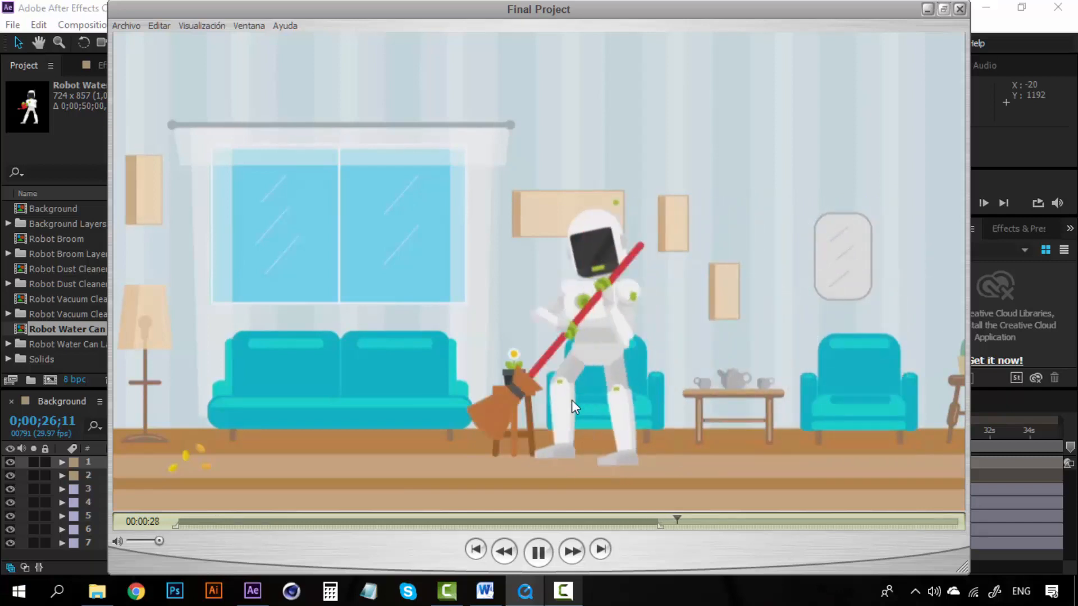
drag(681, 518, 642, 517)
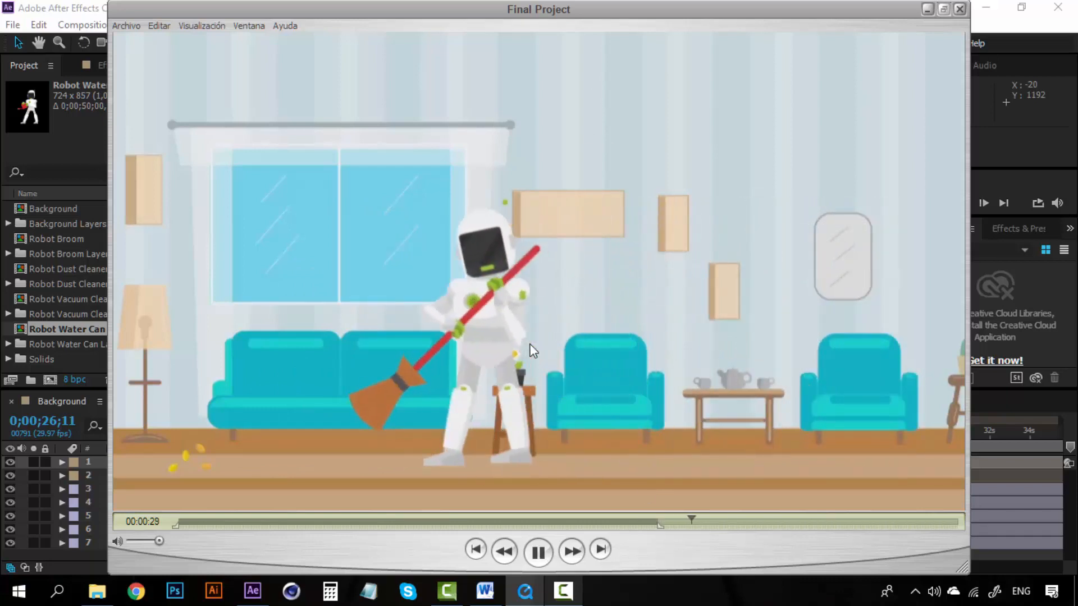
click(537, 554)
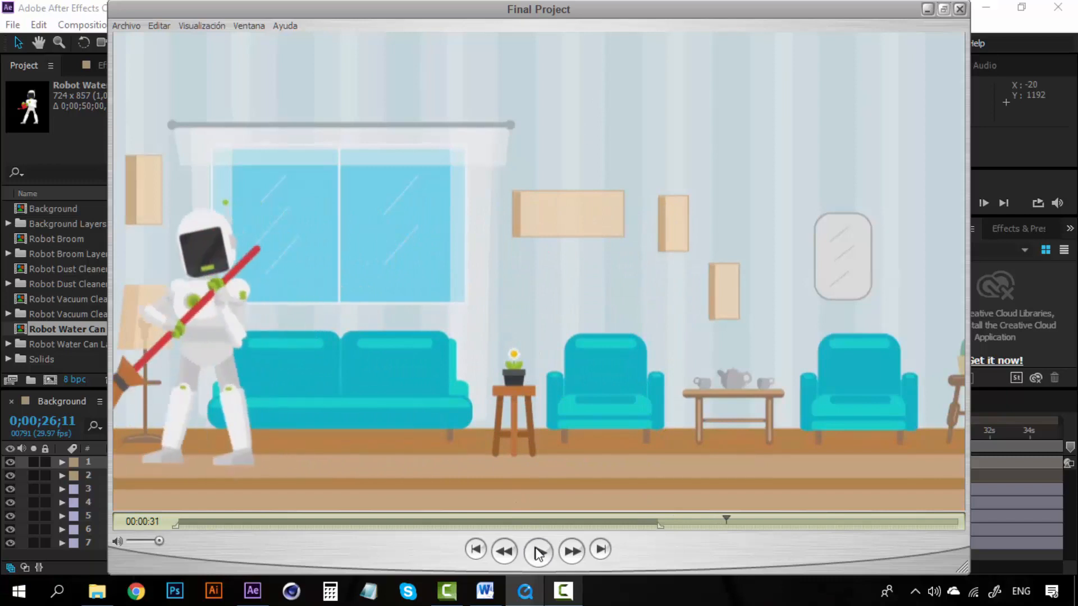
click(927, 9)
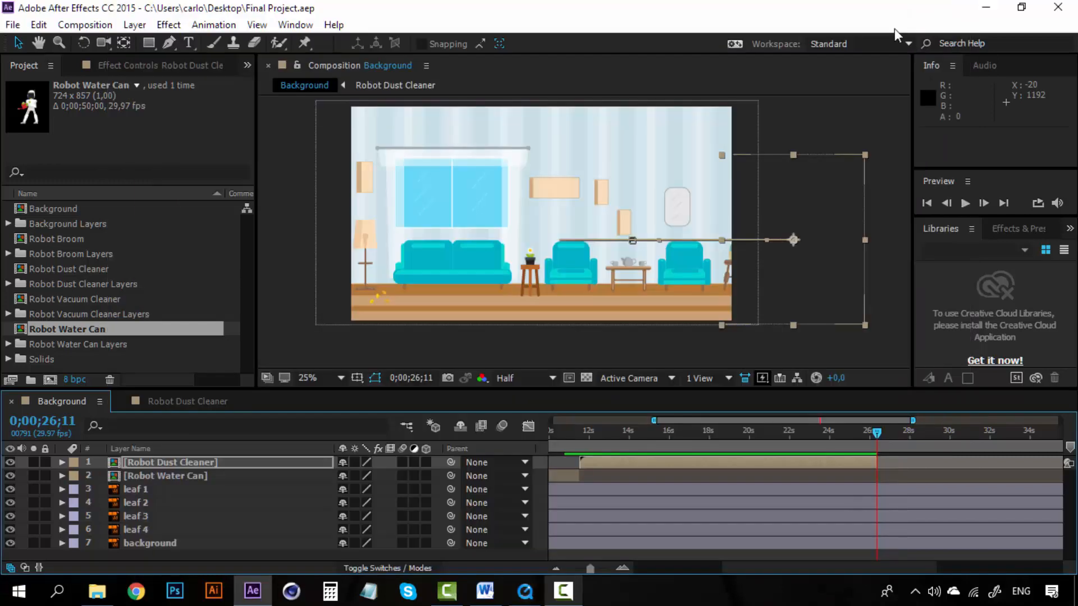
Add the Robot Broom composition above Robot Dust Cleaner in the Background composition and place it at the room's right edge, position about 1812, 679.5
click(208, 463)
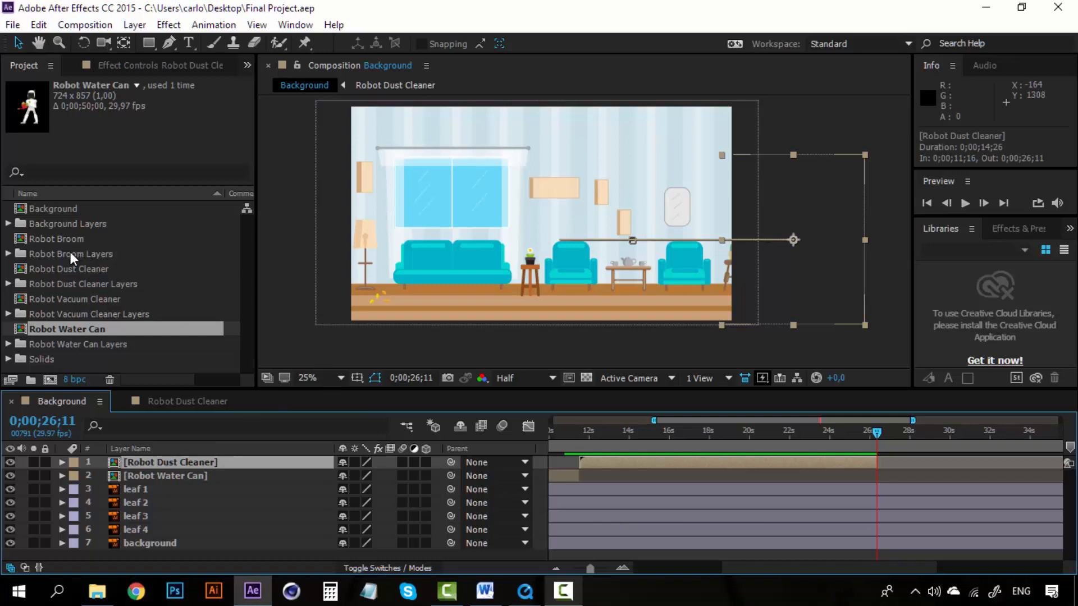
click(56, 233)
drag(55, 238, 734, 236)
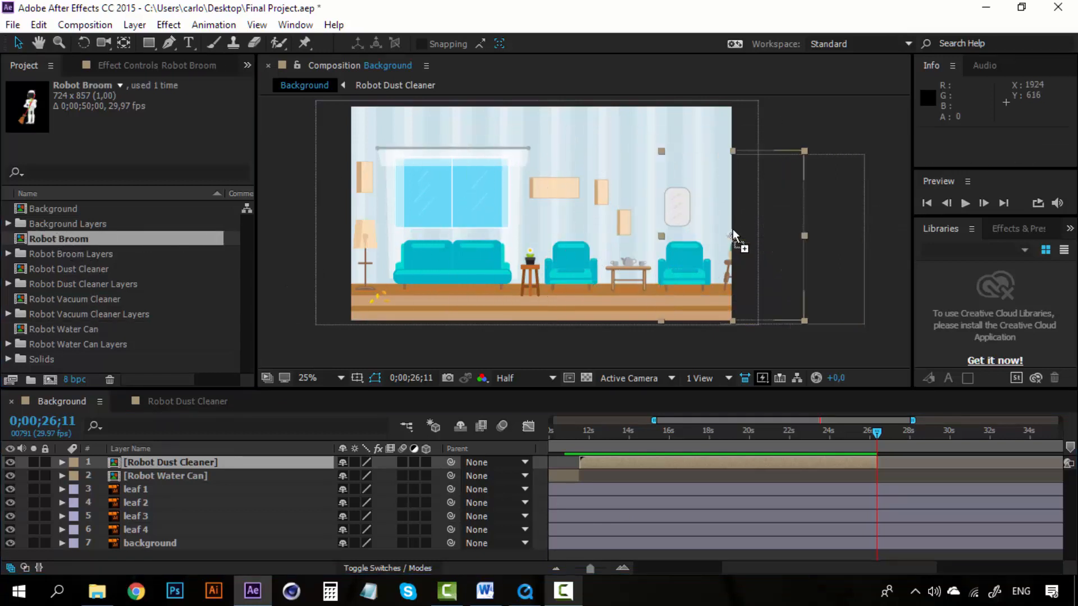
key(Left)
key(Left)
key(Left)
key(Left)
key(Left)
key(Left)
key(Left)
key(Left)
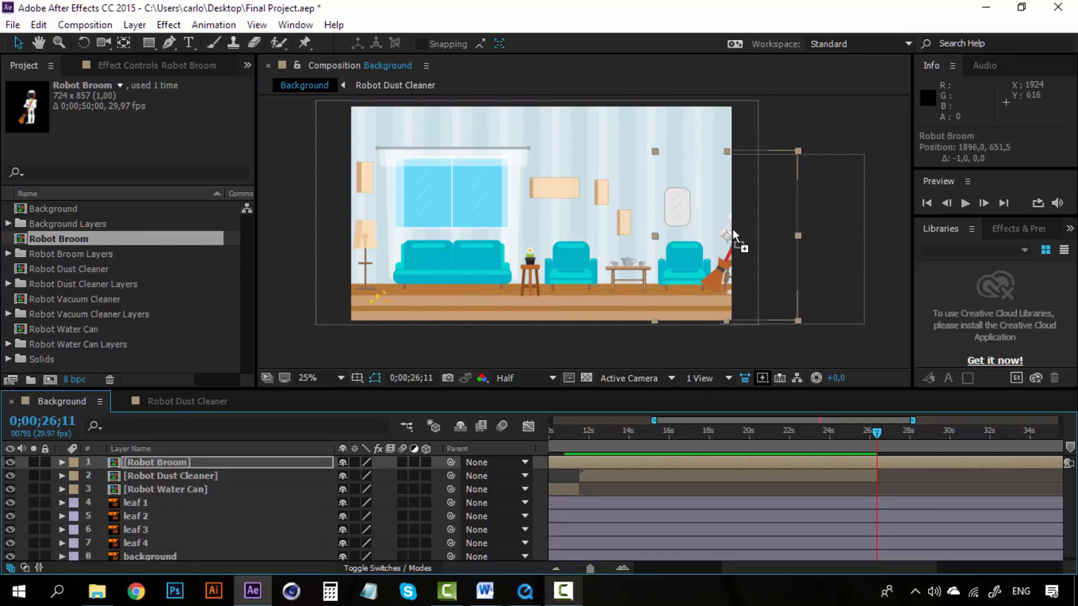
drag(726, 197, 721, 201)
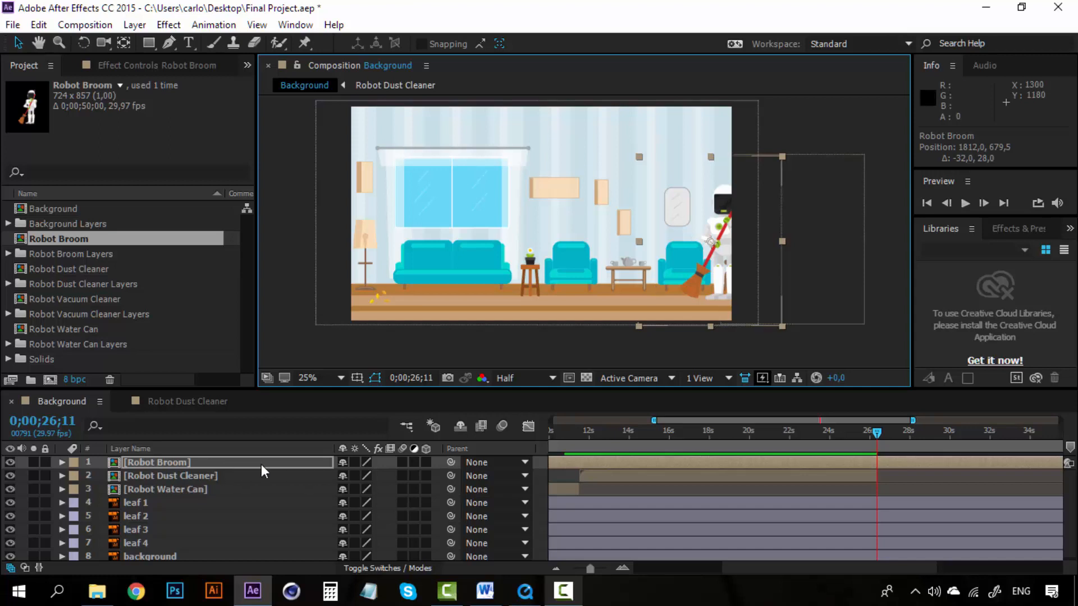
Trim the start of the Robot Broom layer to 0;00;26;11 and check the cut with the Robot Dust Cleaner layer
key(alt+bracketleft)
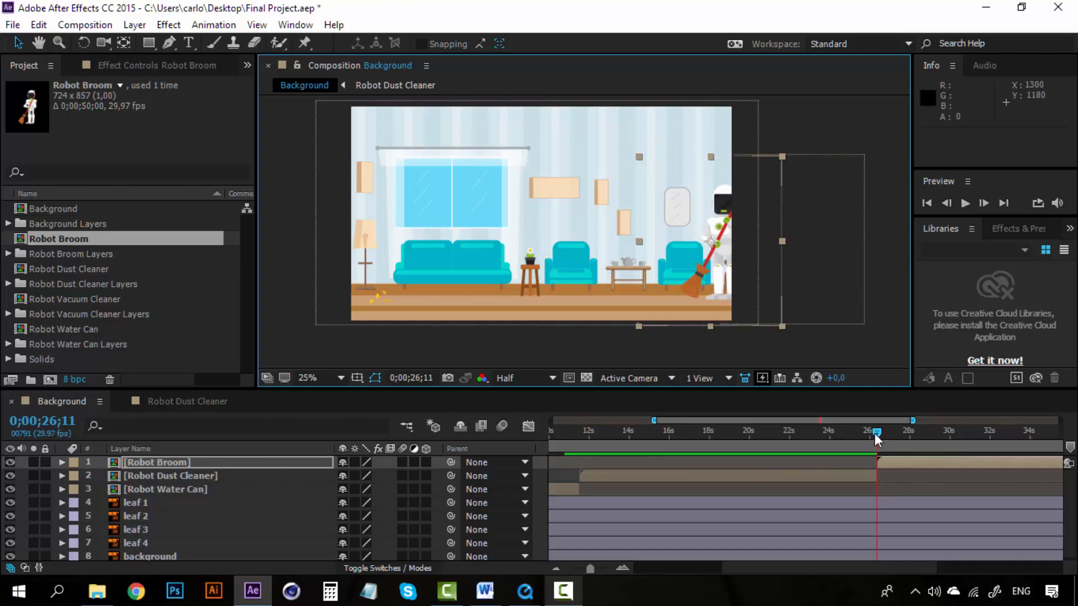
drag(875, 433, 871, 433)
key(space)
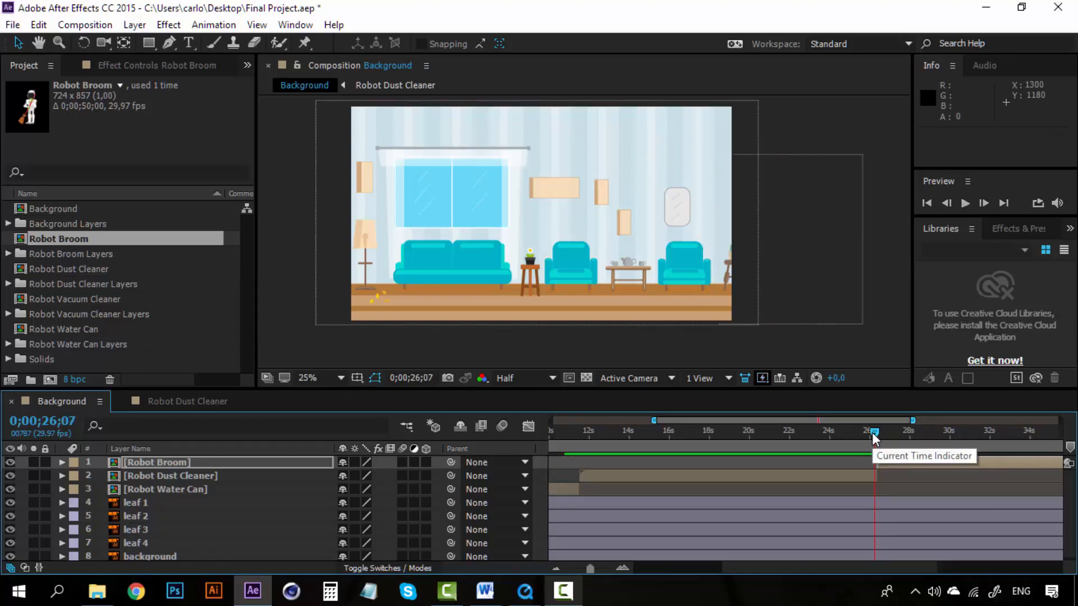
drag(871, 432, 878, 436)
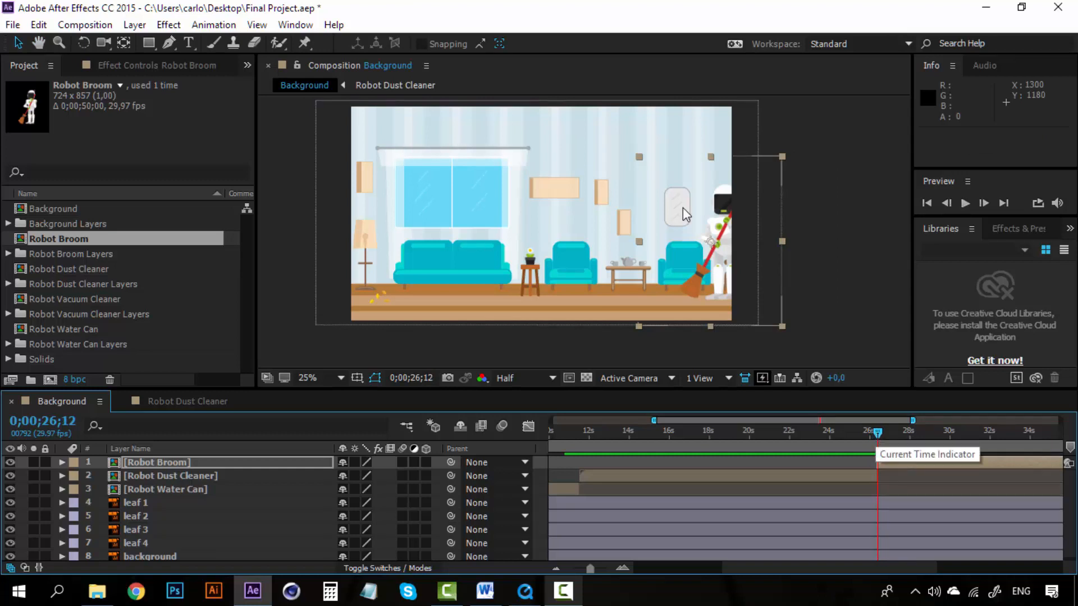
Shift the Robot Broom layer four frames later in time so it starts at 0;00;26;15, and move the current time there
click(891, 462)
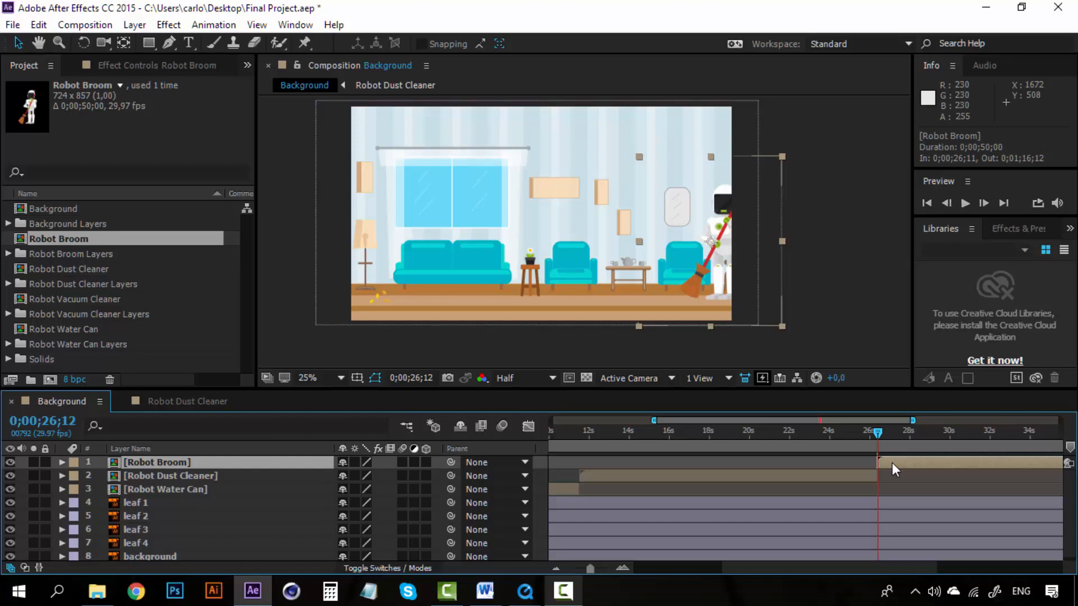
drag(892, 462, 893, 463)
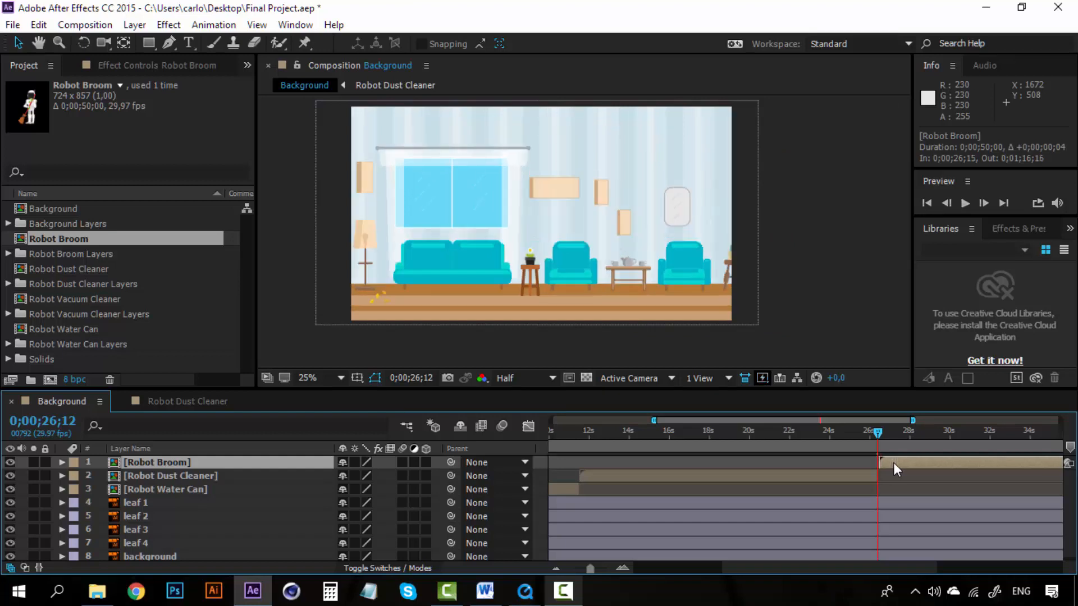
drag(876, 565, 880, 564)
drag(871, 439, 867, 433)
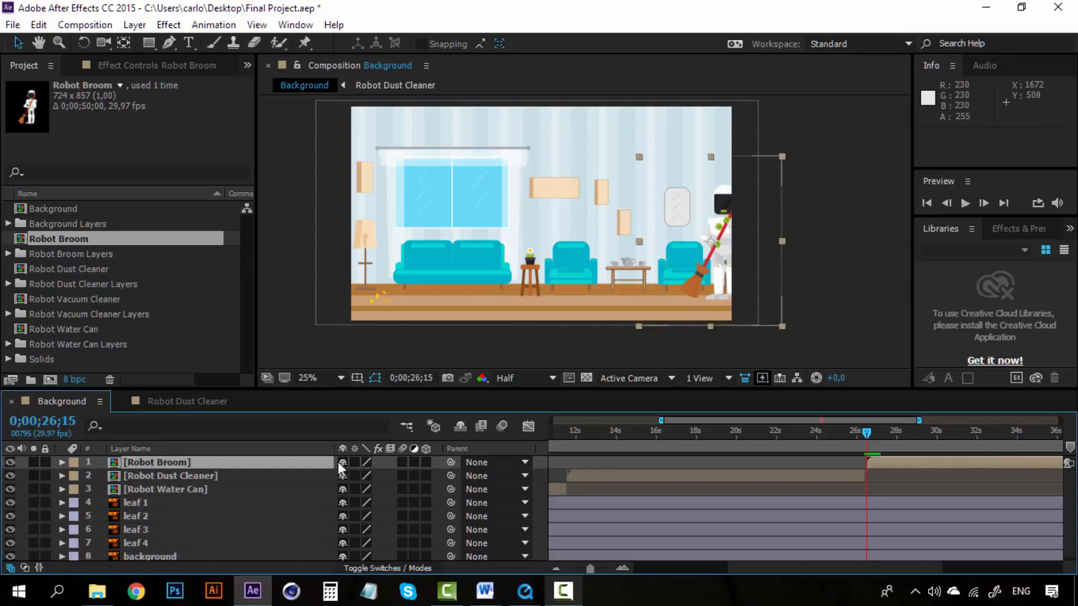
Start animating the Robot Broom layer's Position with a keyframe at 0;00;26;15
click(174, 464)
key(p)
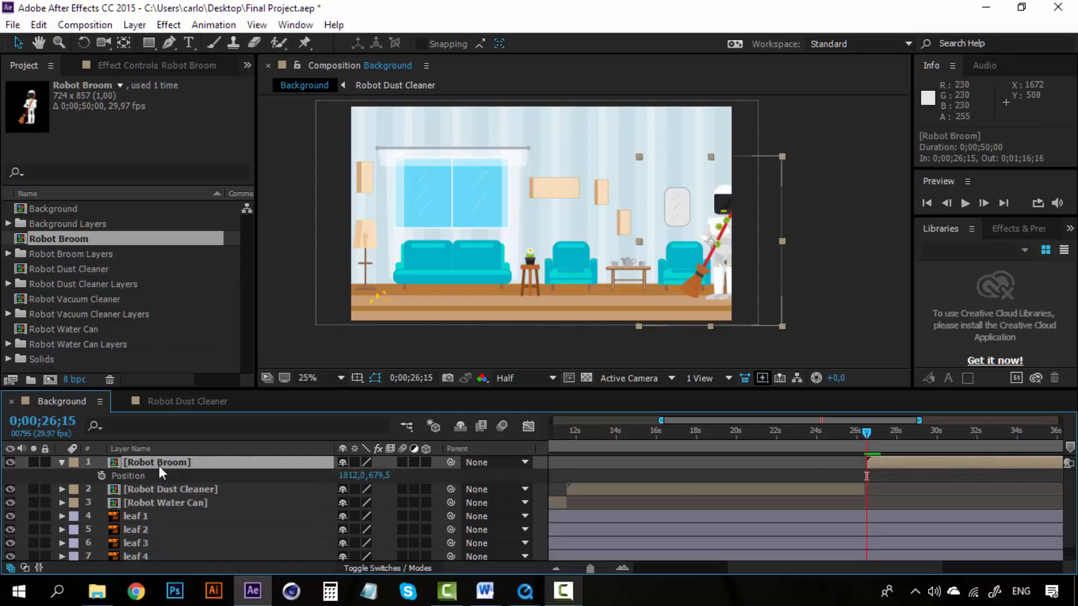
click(101, 476)
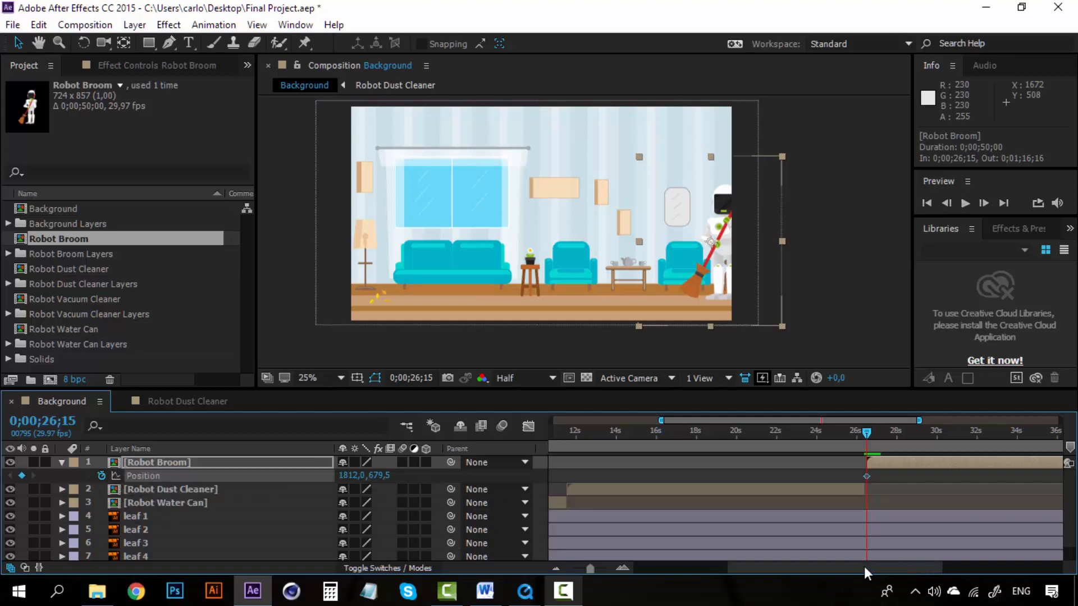
drag(864, 567, 923, 567)
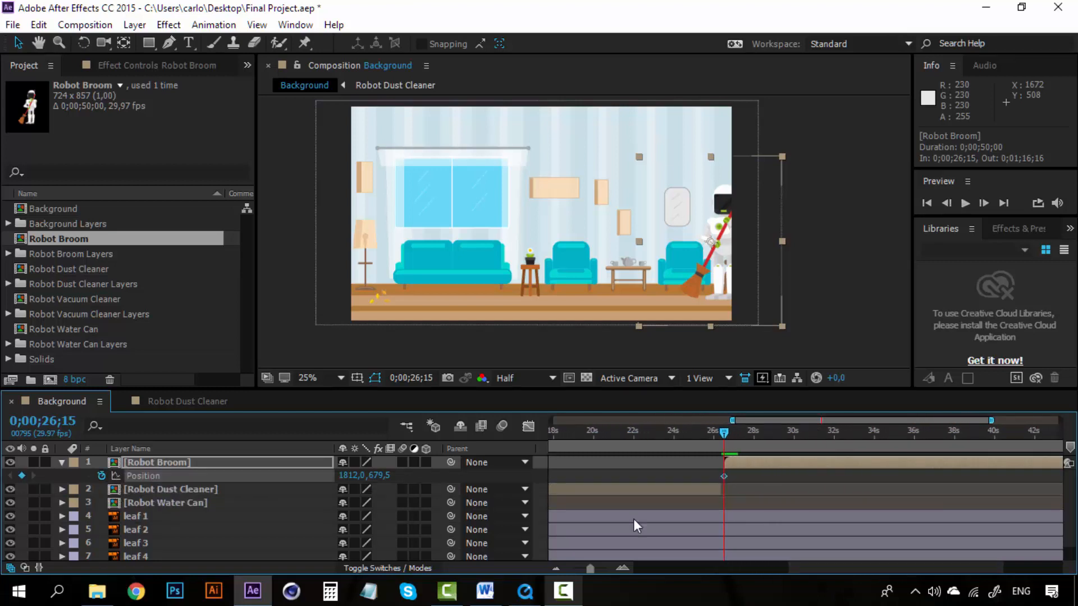
click(622, 568)
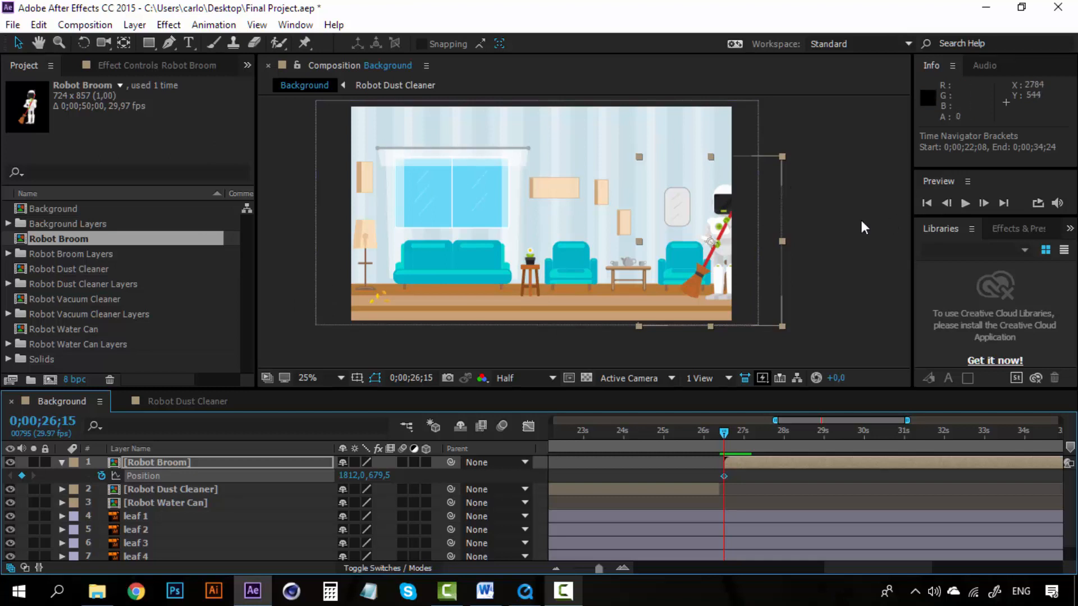
Review how the broom robot moves across the room in the rendered Final Project video, then return to After Effects
click(527, 595)
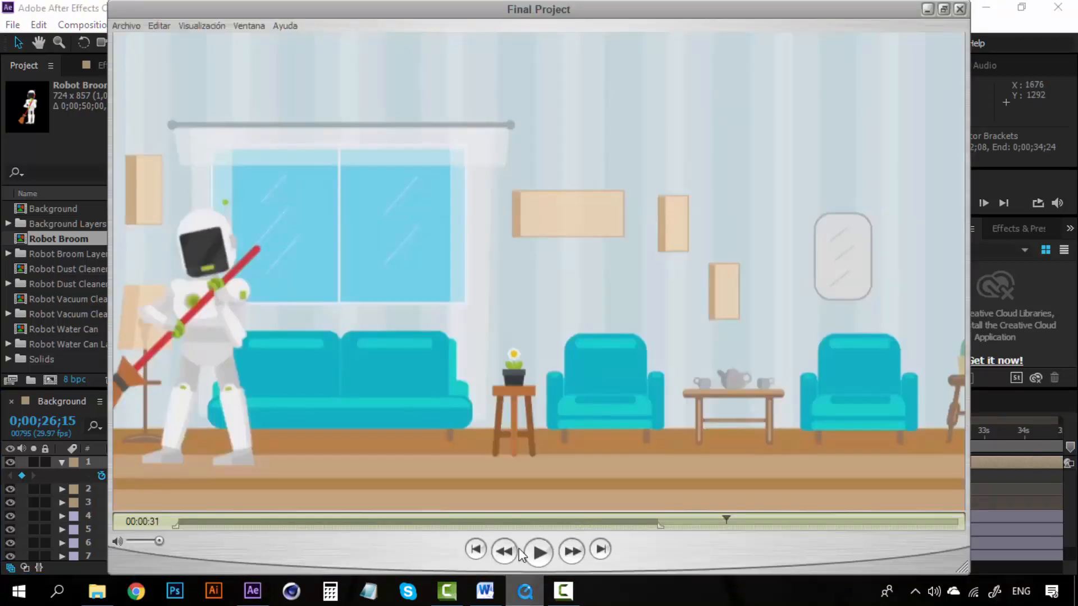
click(539, 553)
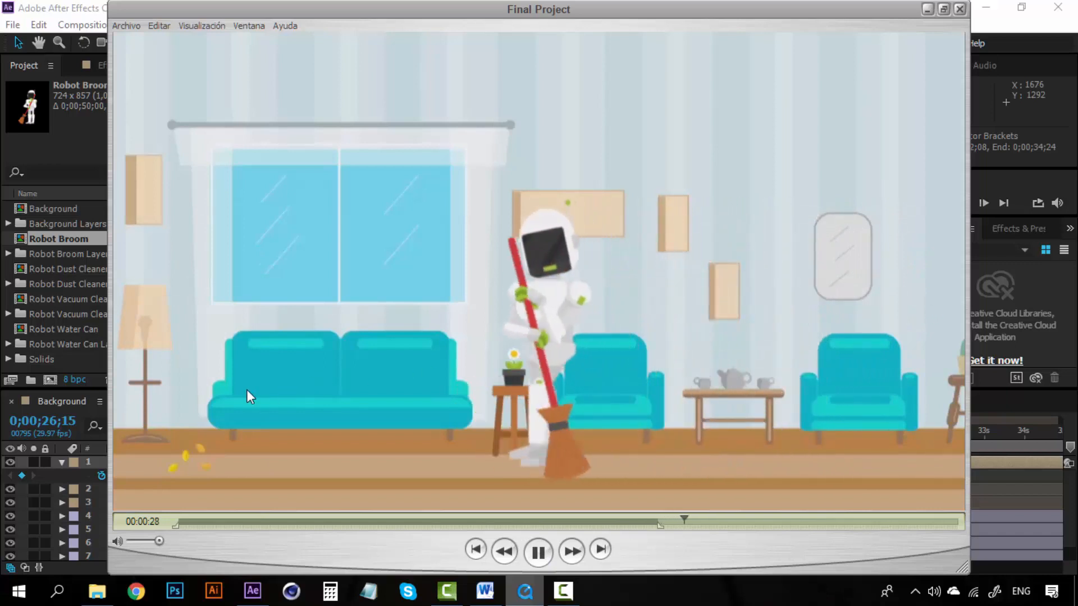
click(540, 552)
click(927, 12)
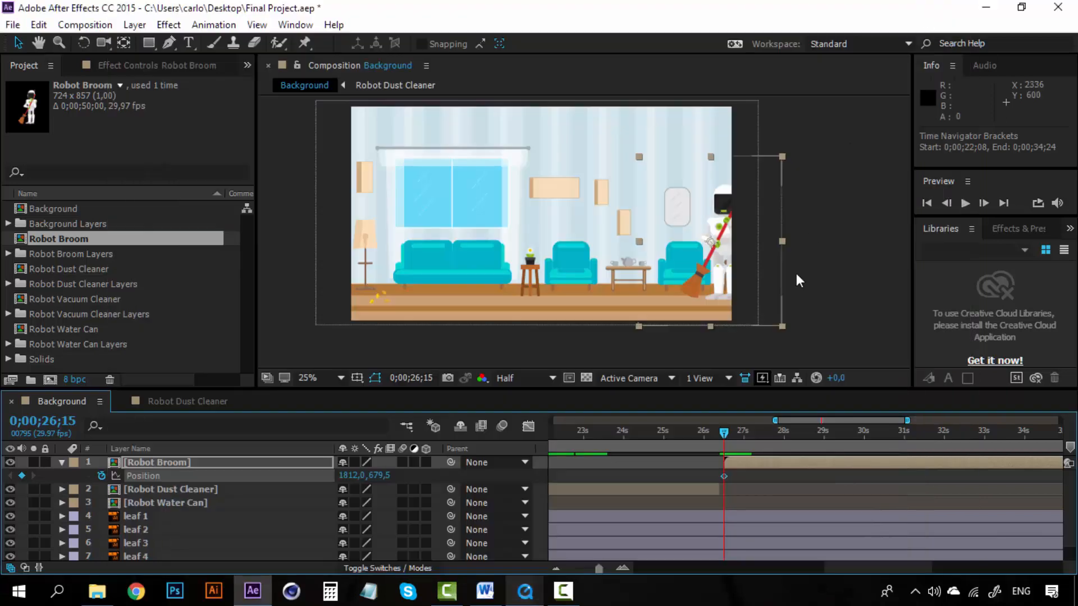
Add a Robot Broom Position keyframe at 0;00;31;15 with the robot moved horizontally past the room's left edge, to -364, 679.5
mouse_move(724, 433)
mouse_down()
mouse_move(800, 437)
mouse_move(726, 426)
mouse_up()
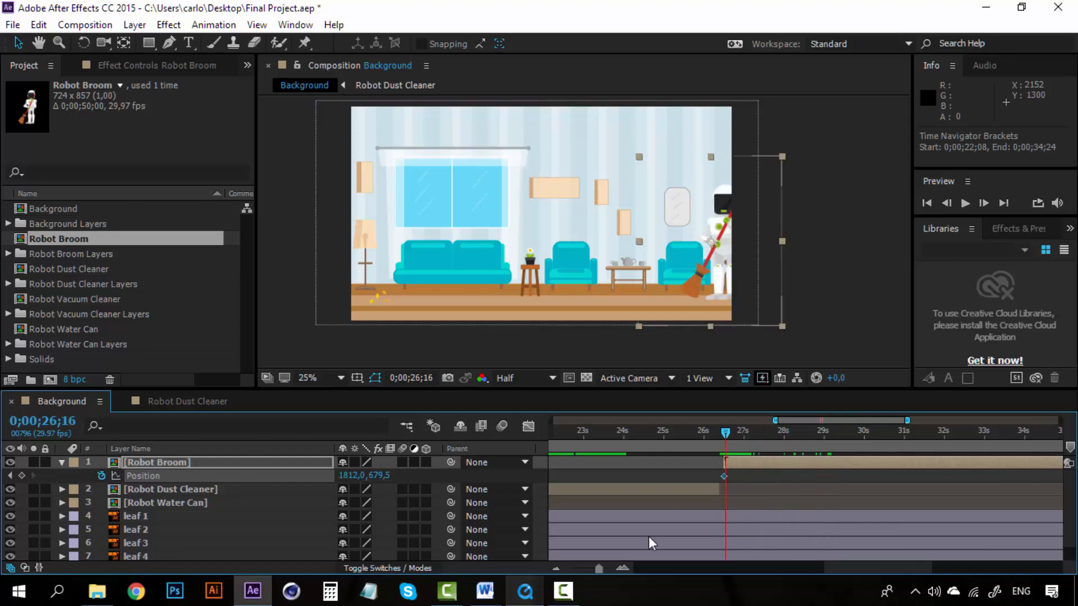
click(622, 568)
click(555, 568)
drag(727, 432, 923, 434)
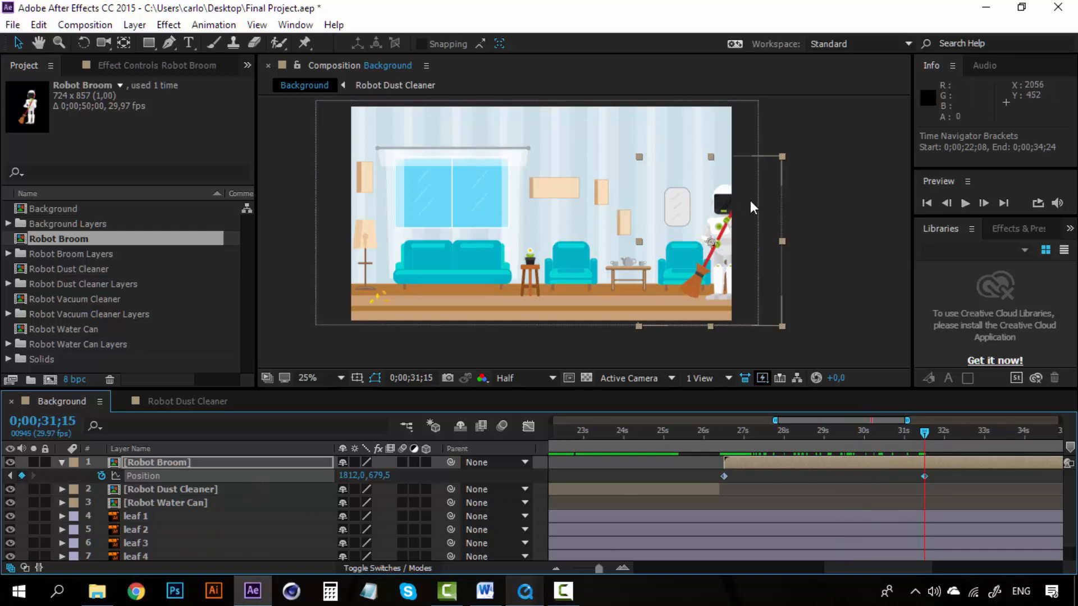
drag(726, 197, 293, 204)
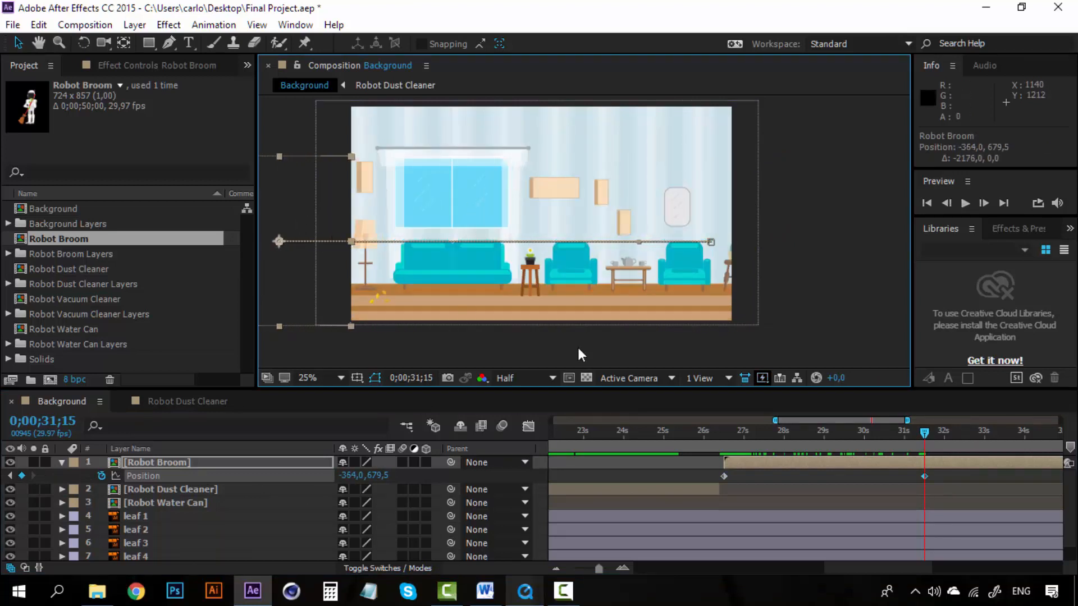
At the 0;00;26;15 keyframe, move the Robot Broom horizontally out of frame past the room's right edge, to position 2332, 679.5
click(722, 432)
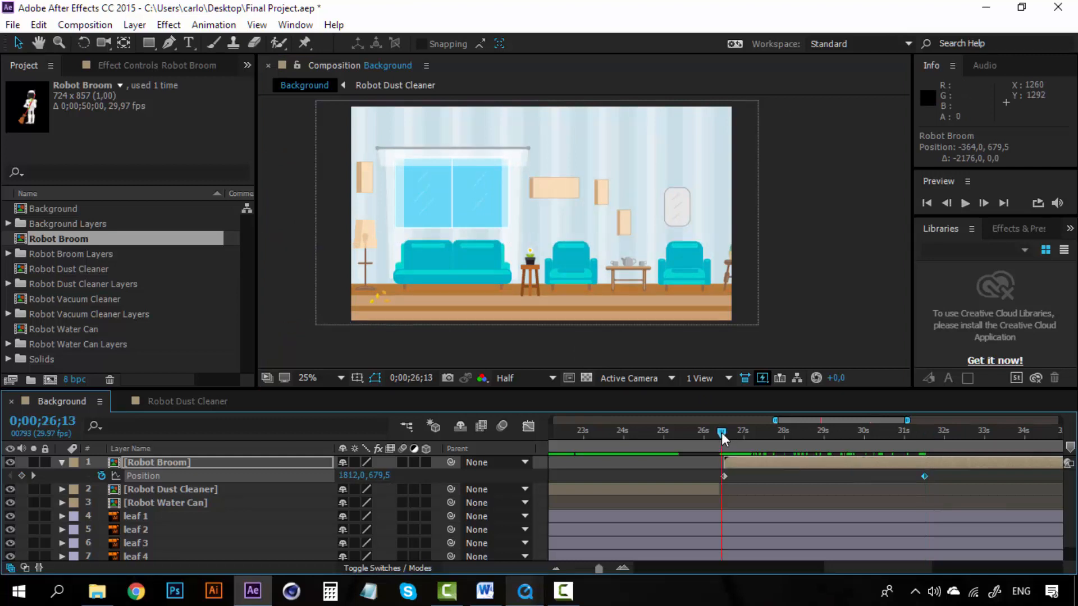
click(723, 432)
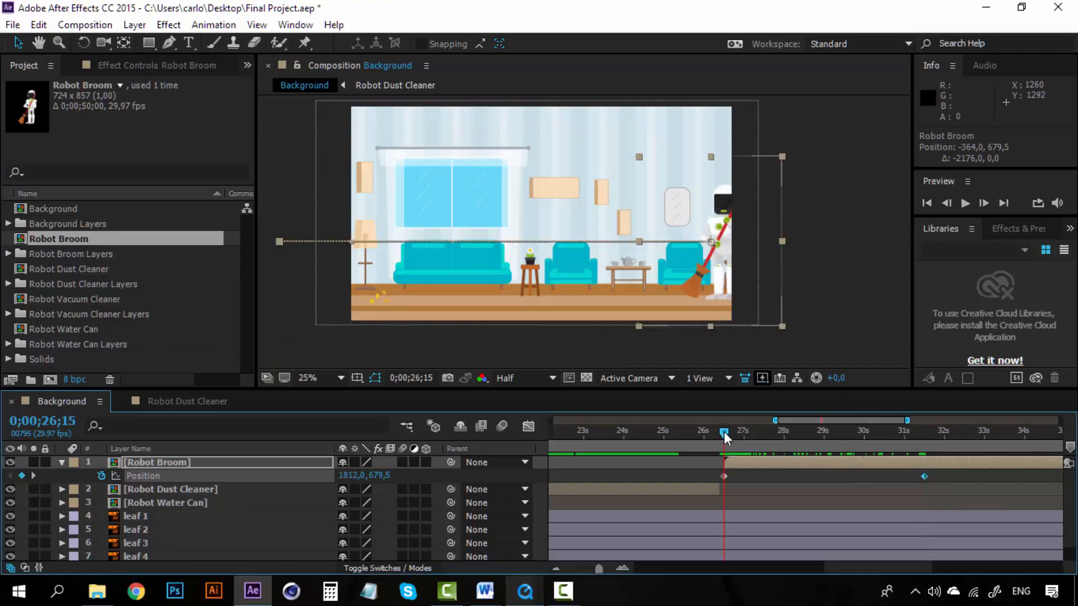
drag(722, 202, 825, 199)
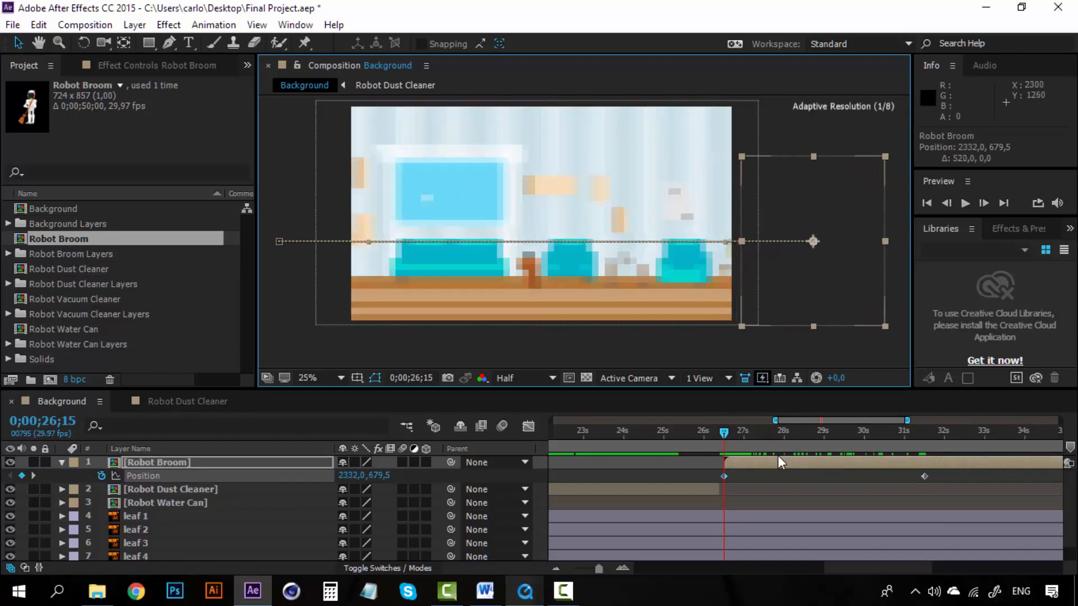
Preview the Robot Broom's movement across the room from 0;00;26;15
key(space)
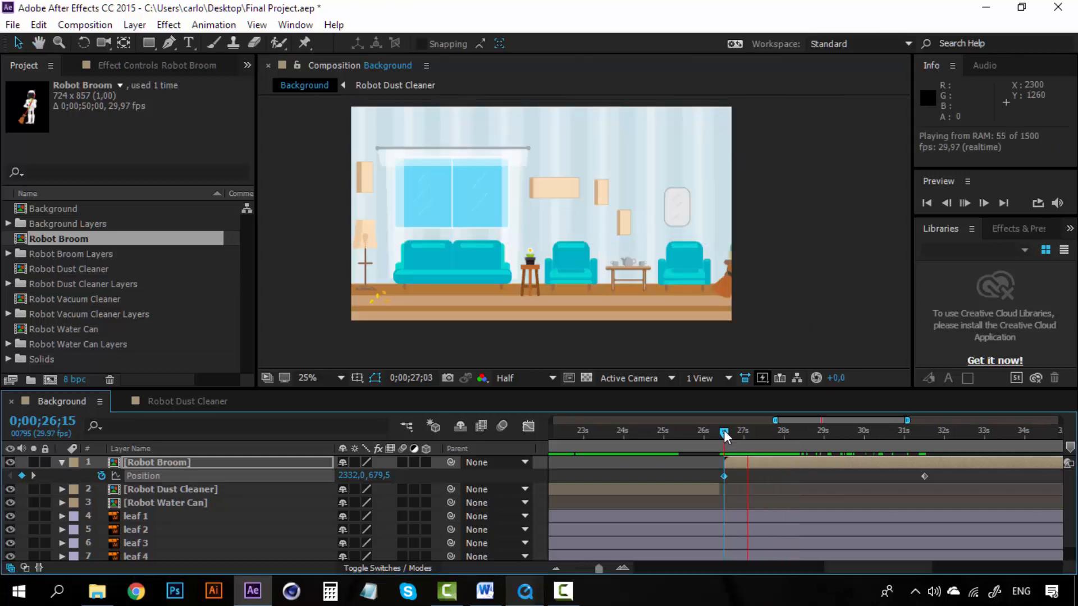
key(space)
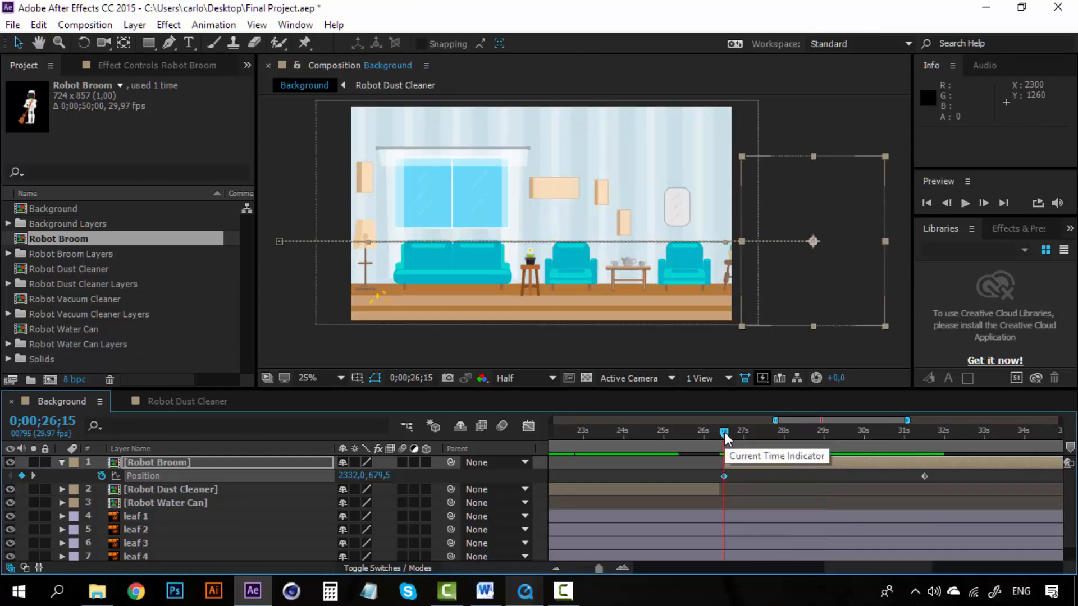
key(space)
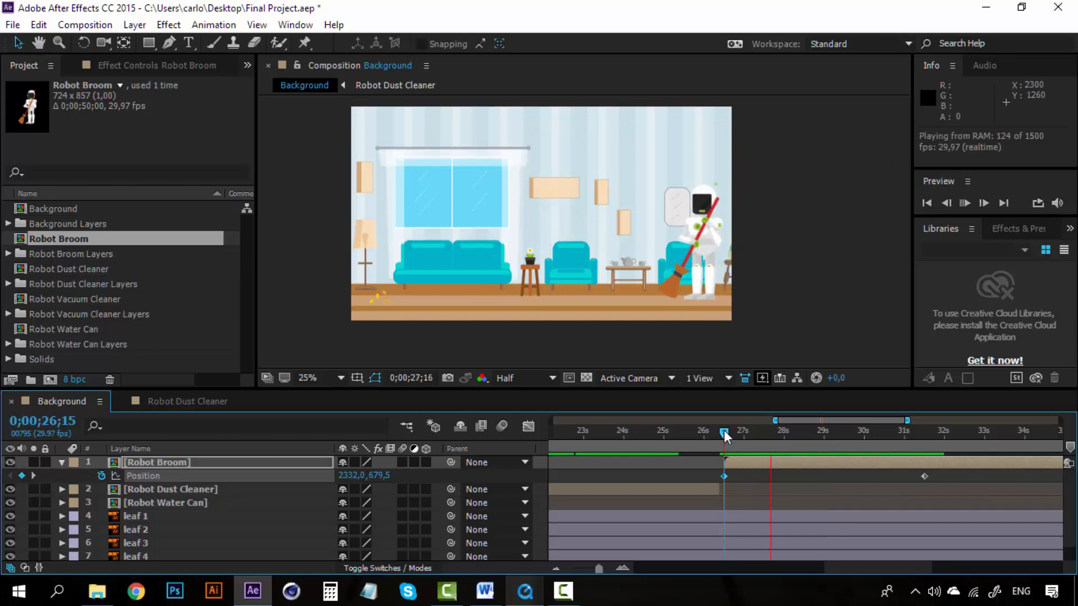
key(space)
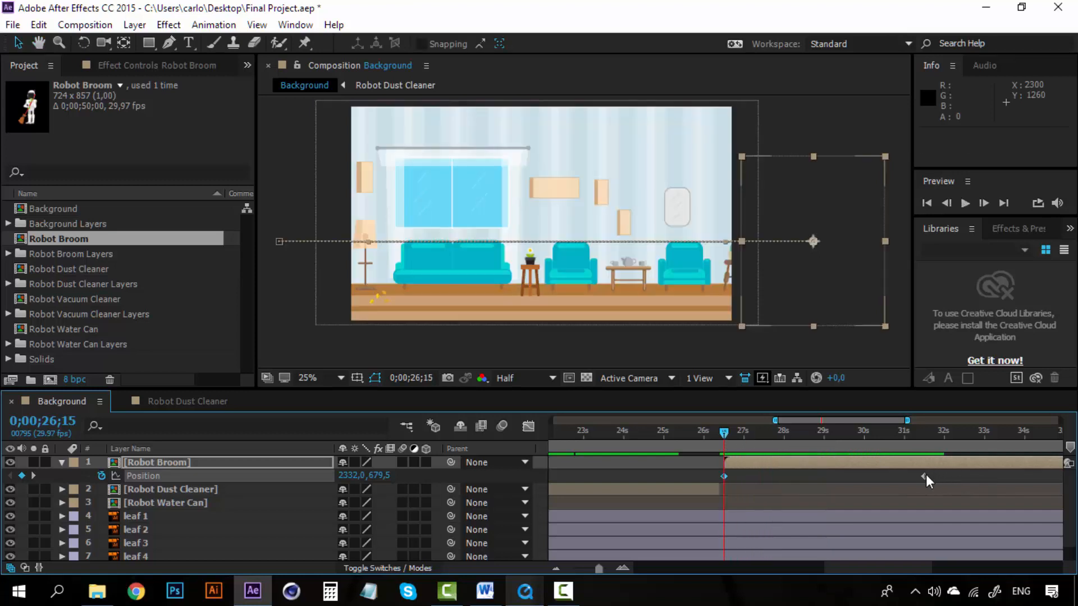
Move the Robot Broom's end Position keyframe to about 32.4 seconds and preview the slower crossing
drag(925, 475, 958, 472)
key(space)
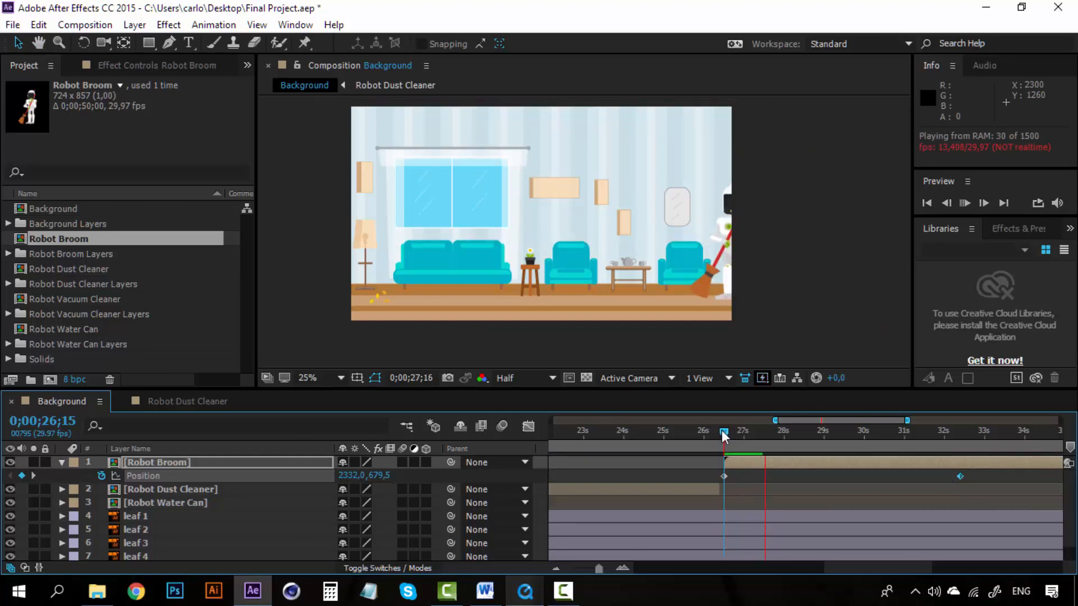
key(space)
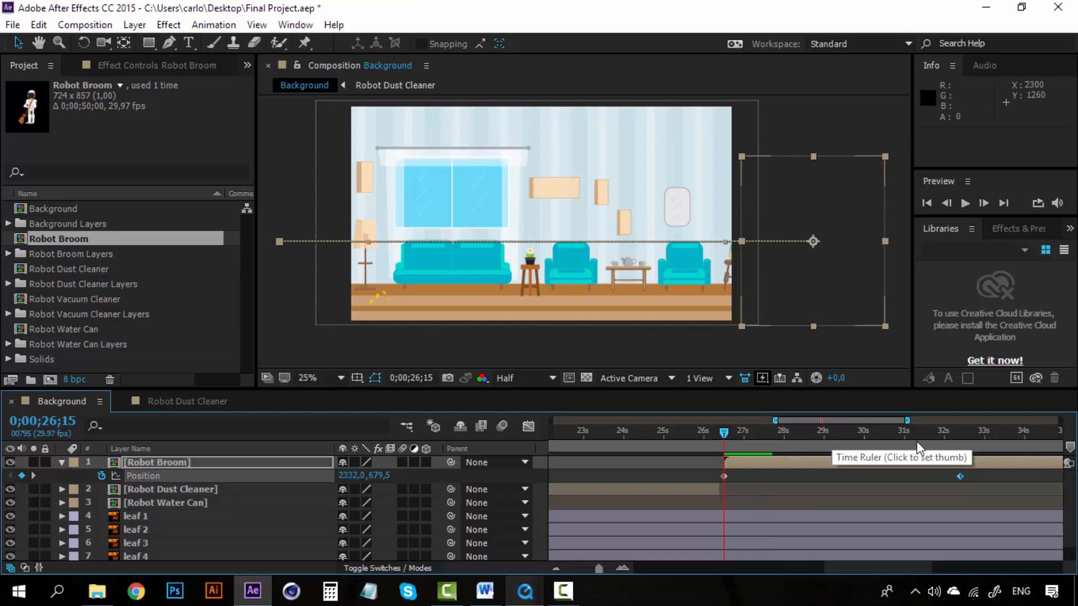
Open the Robot Broom composition from the Background timeline and close the Robot Dust Cleaner timeline
click(181, 489)
double_click(178, 460)
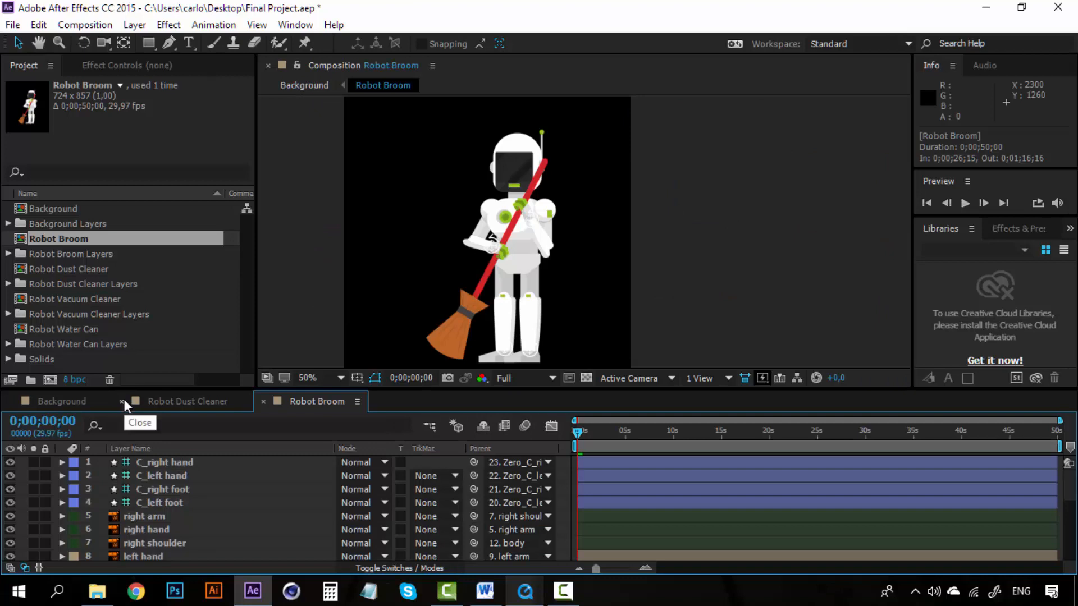
click(122, 401)
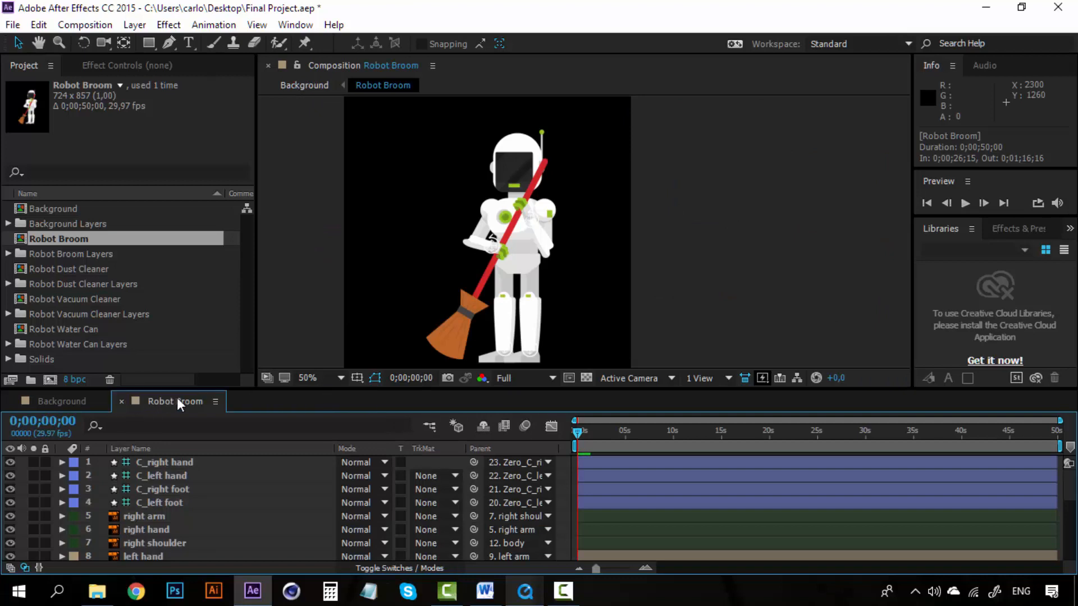
Examine which robot parts the hand and foot controllers and the right arm and right shoulder layers belong to
click(185, 492)
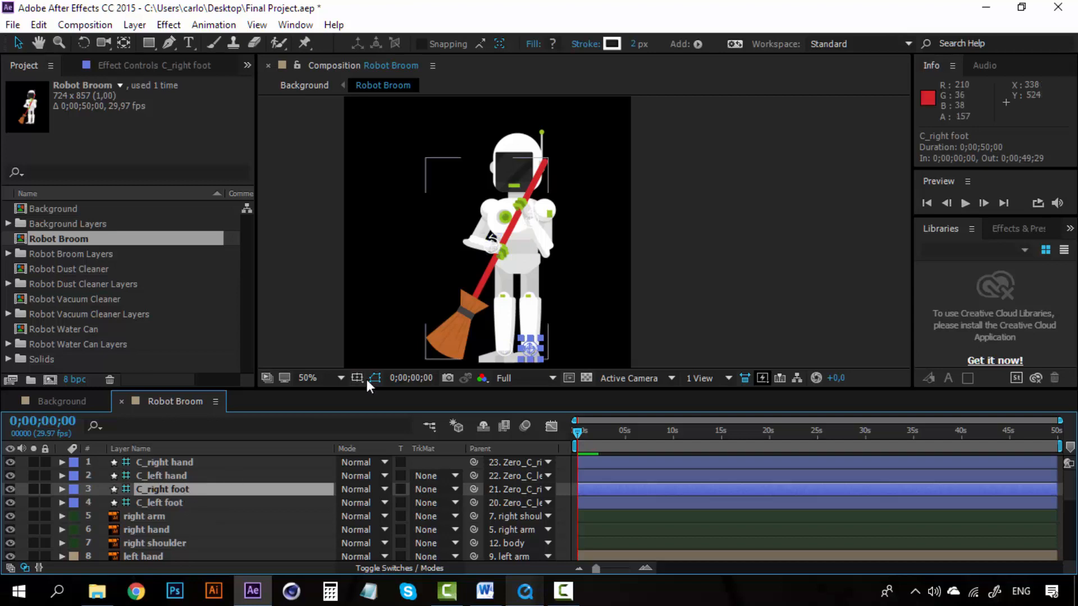
click(180, 461)
click(180, 474)
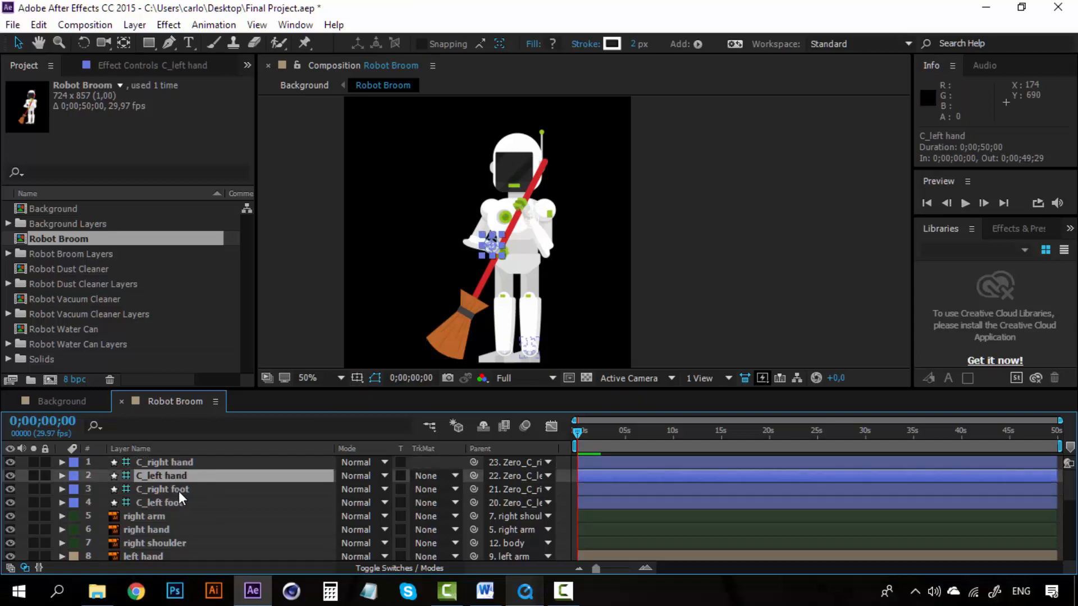
click(178, 489)
click(177, 501)
click(155, 517)
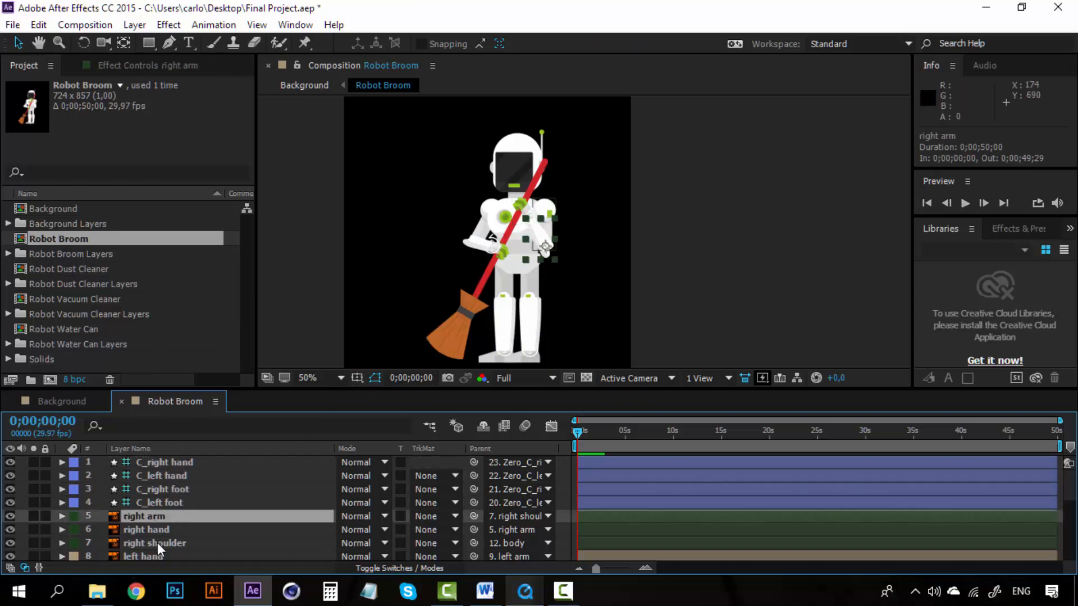
click(157, 542)
scroll(589, 232, up, 2)
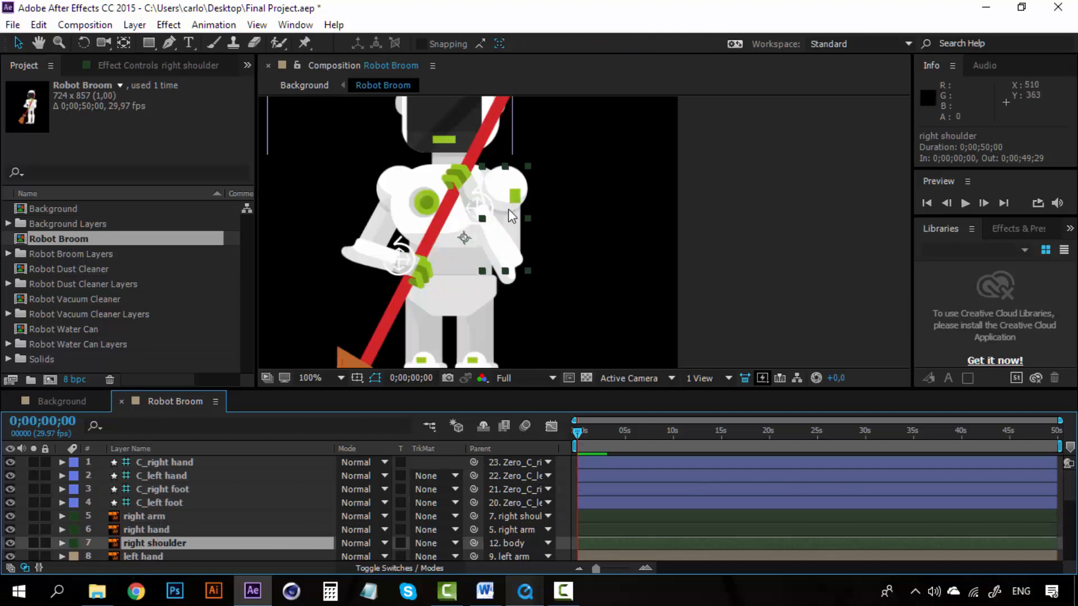
Identify the broom layer by hiding and showing it again, and check which layer it is parented to
scroll(230, 502, down, 3)
scroll(174, 520, down, 3)
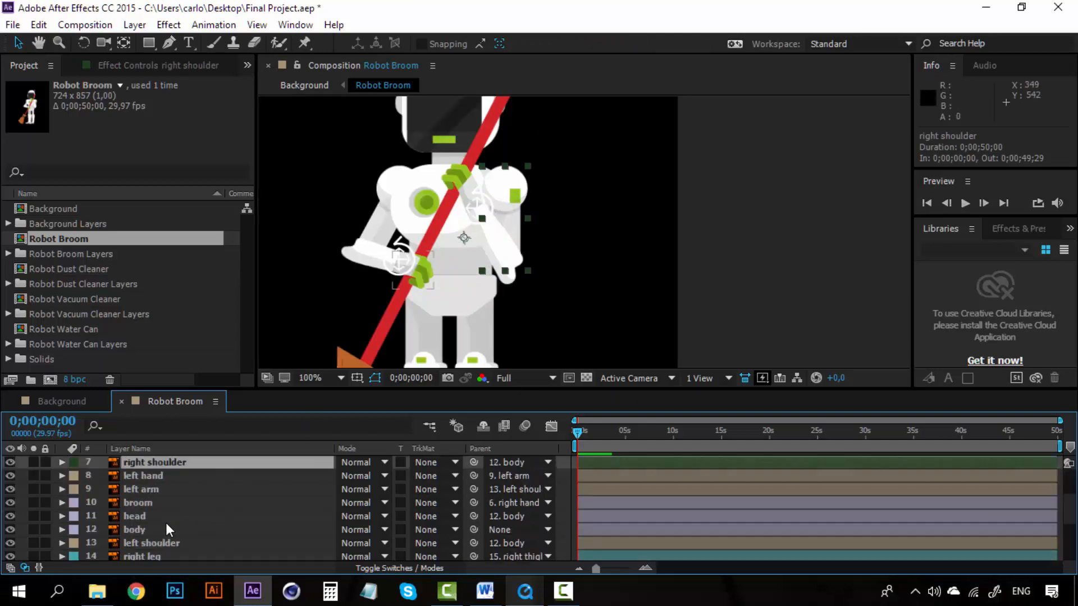
click(143, 507)
click(11, 503)
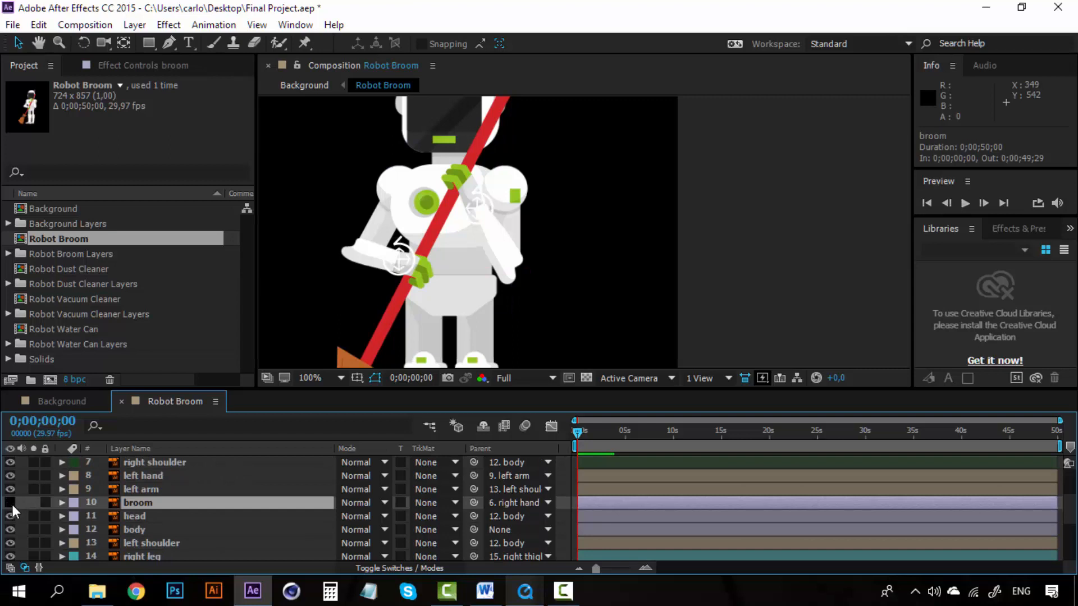
click(12, 504)
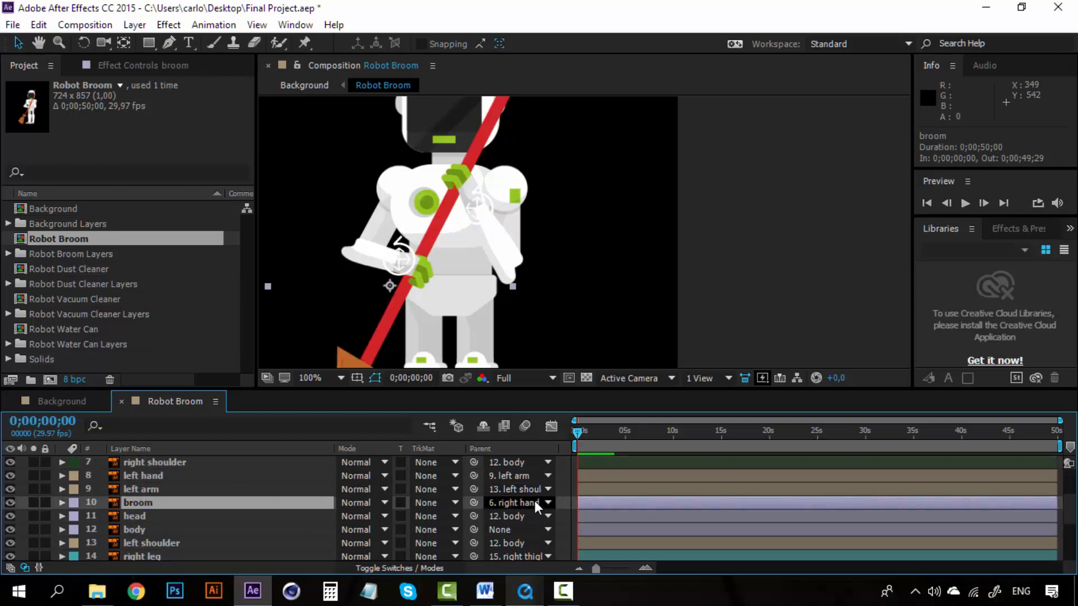
click(486, 201)
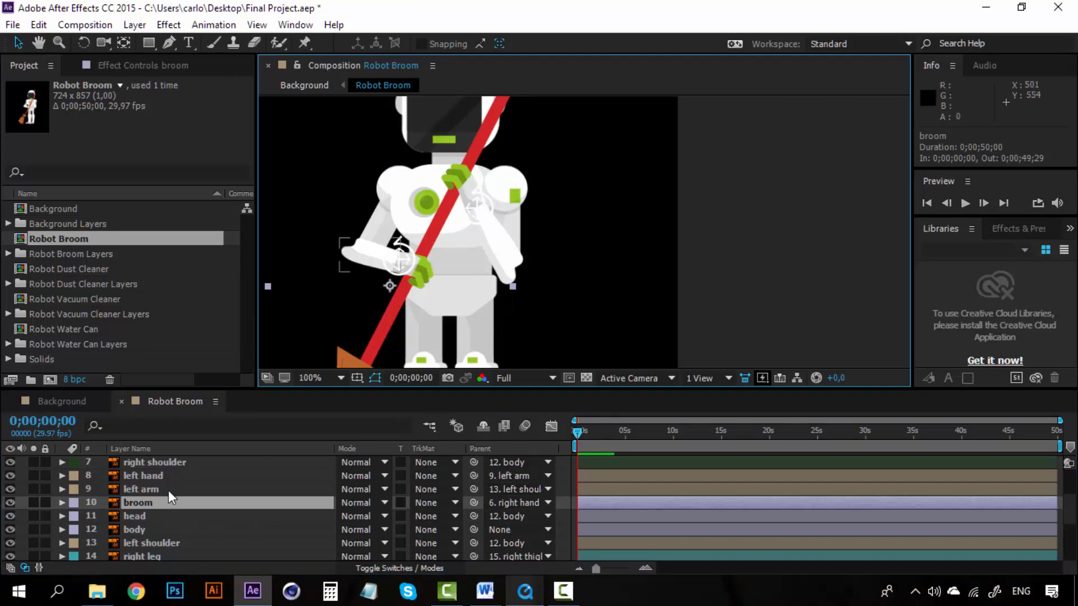
Test the rig by moving the C_right hand controller about 111 px towards the left arm, and undo the move
click(618, 268)
click(477, 206)
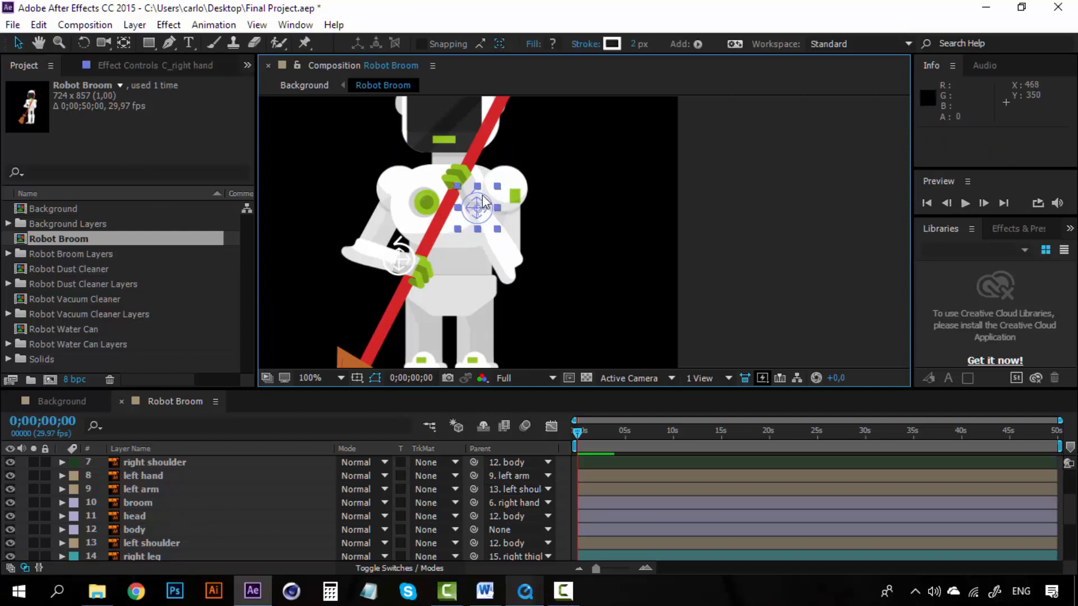
drag(483, 200, 392, 190)
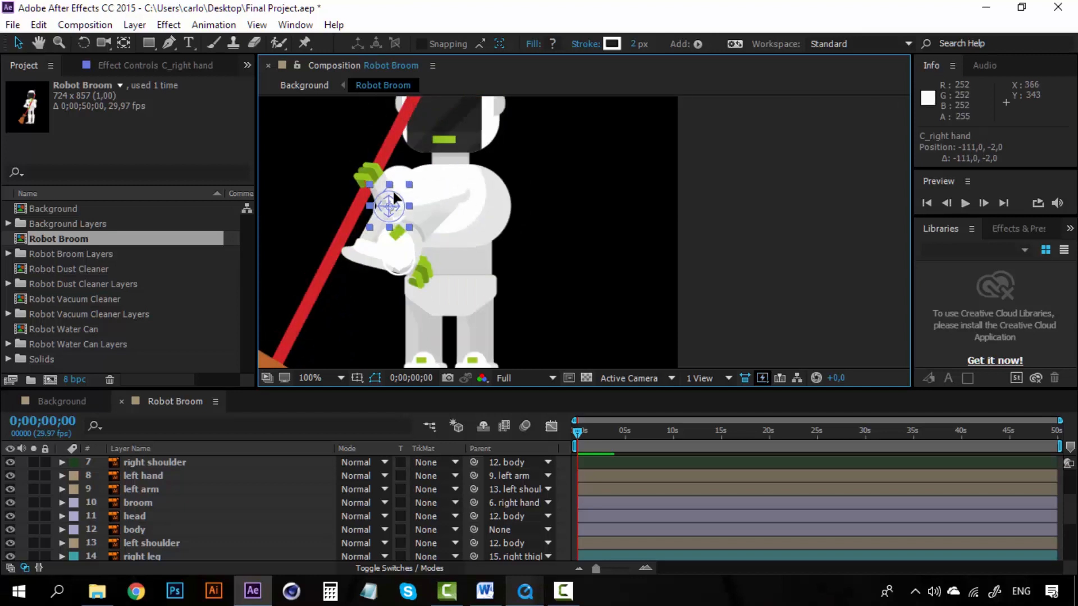
key(ctrl+z)
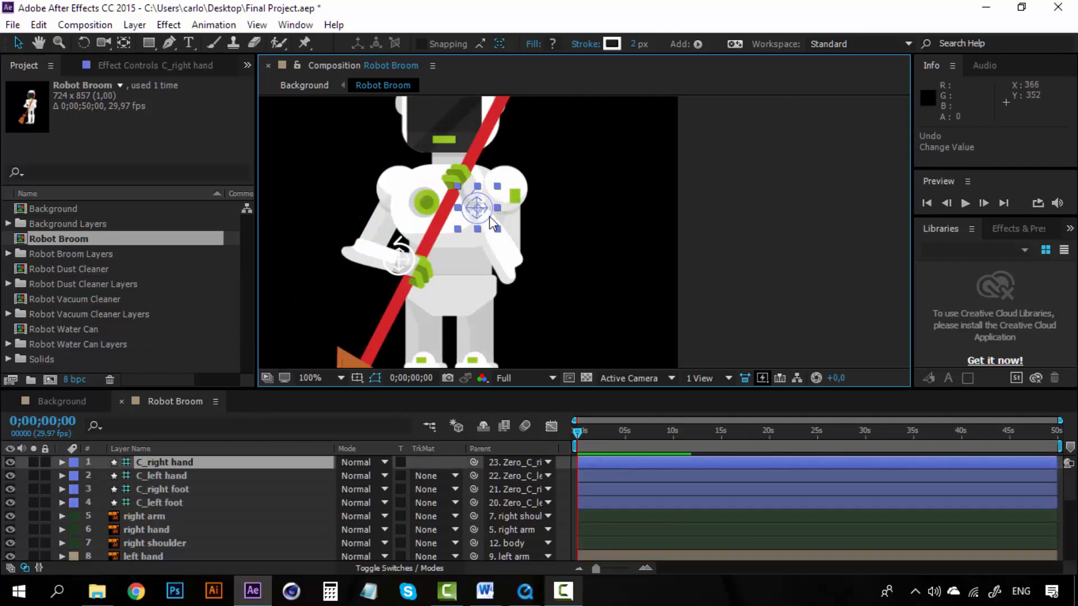
Reveal the Position properties of the C_right foot and C_left foot controllers in Robot Broom
scroll(493, 257, down, 2)
drag(491, 255, 438, 232)
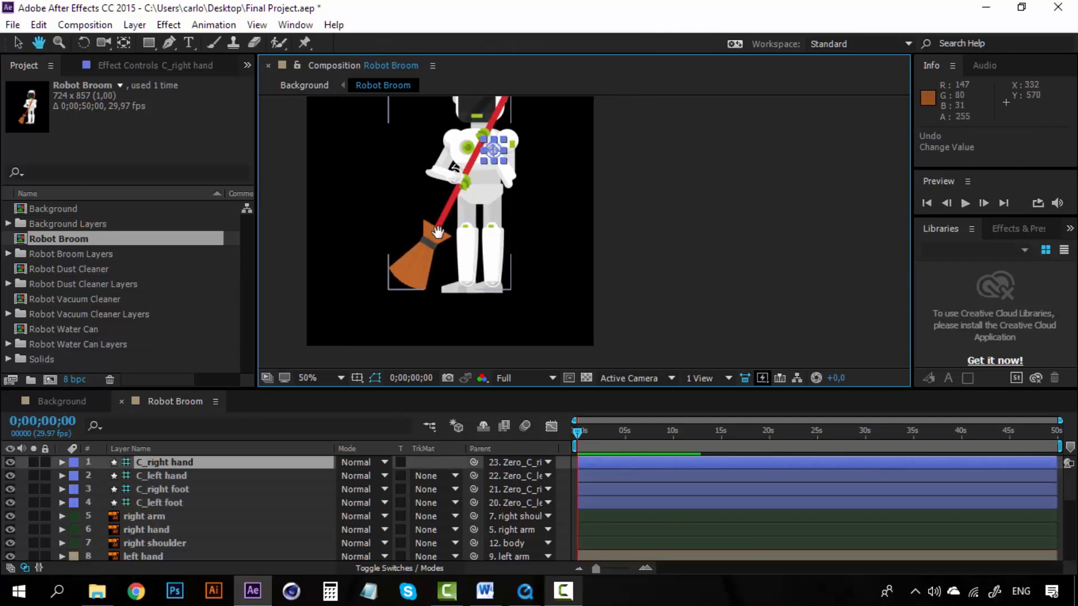
scroll(463, 241, up, 1)
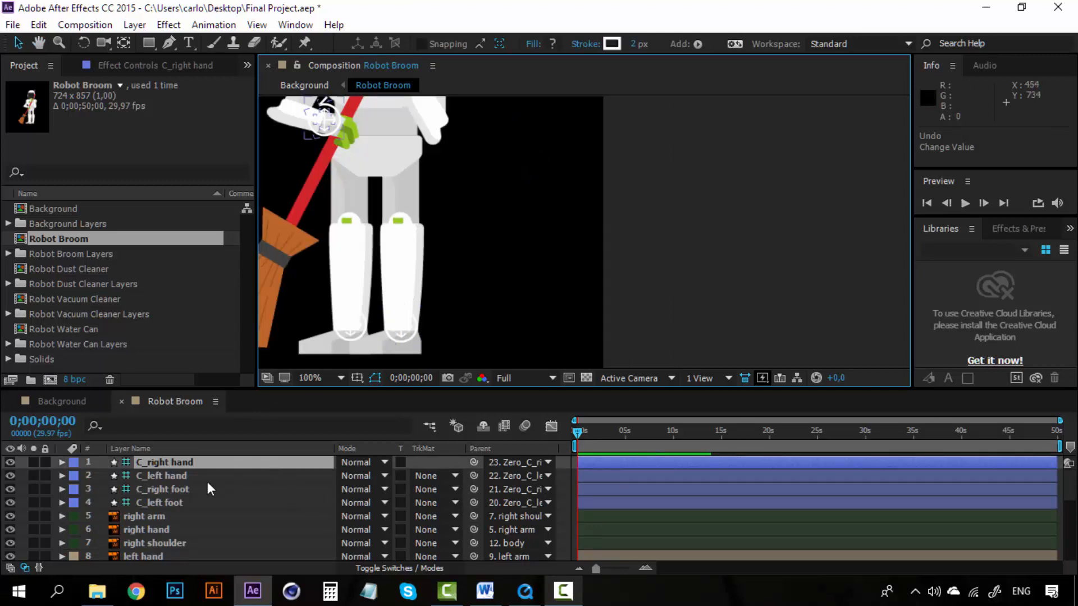
click(190, 490)
shift+click(174, 503)
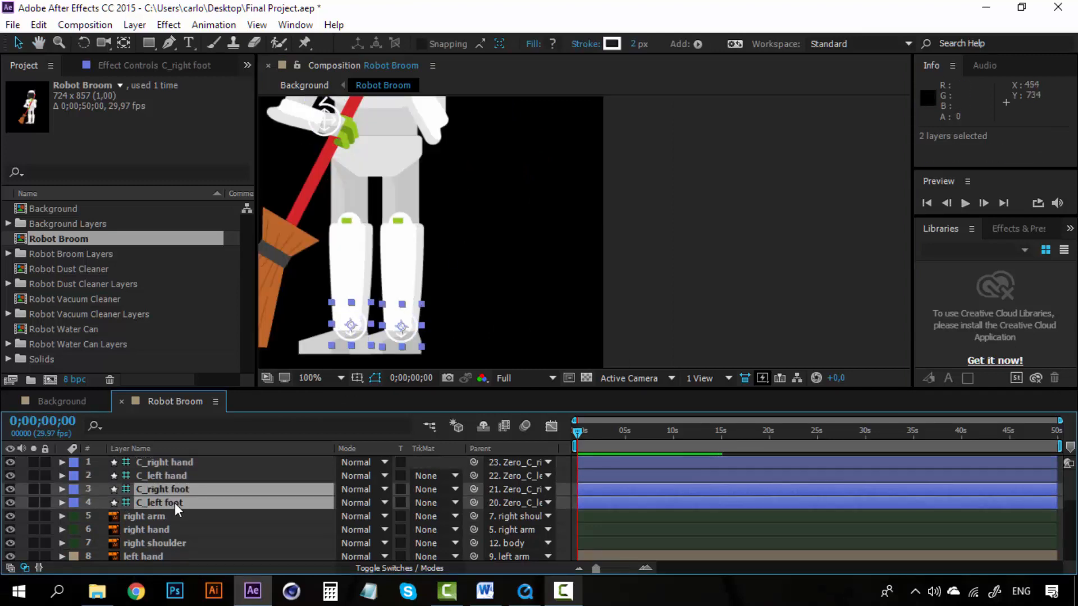
key(p)
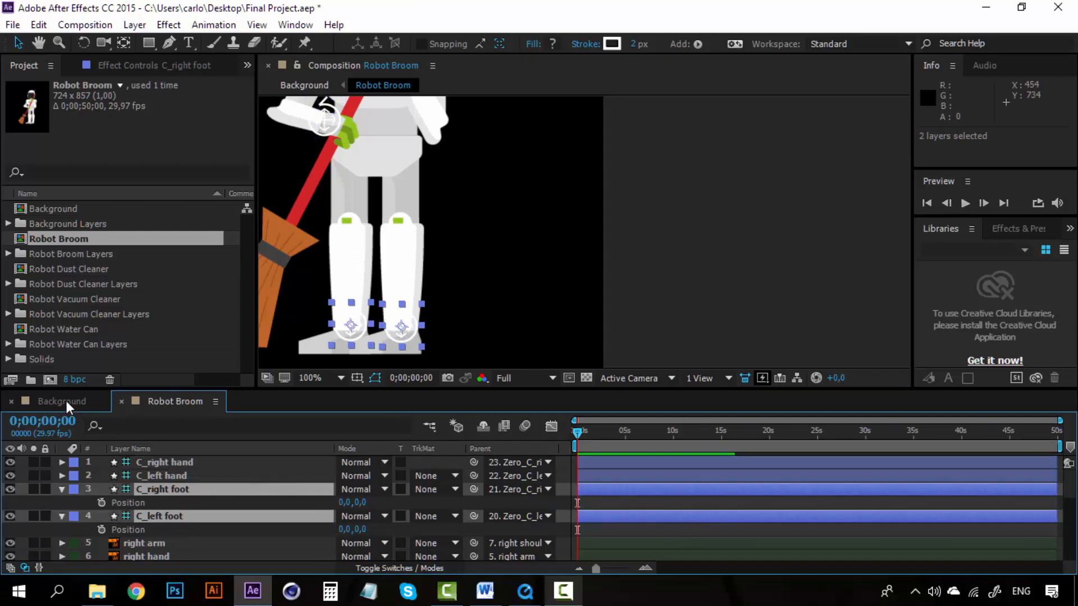
Open the Robot Water Can composition and copy all of C_left foot's Position keyframes
click(57, 328)
double_click(69, 329)
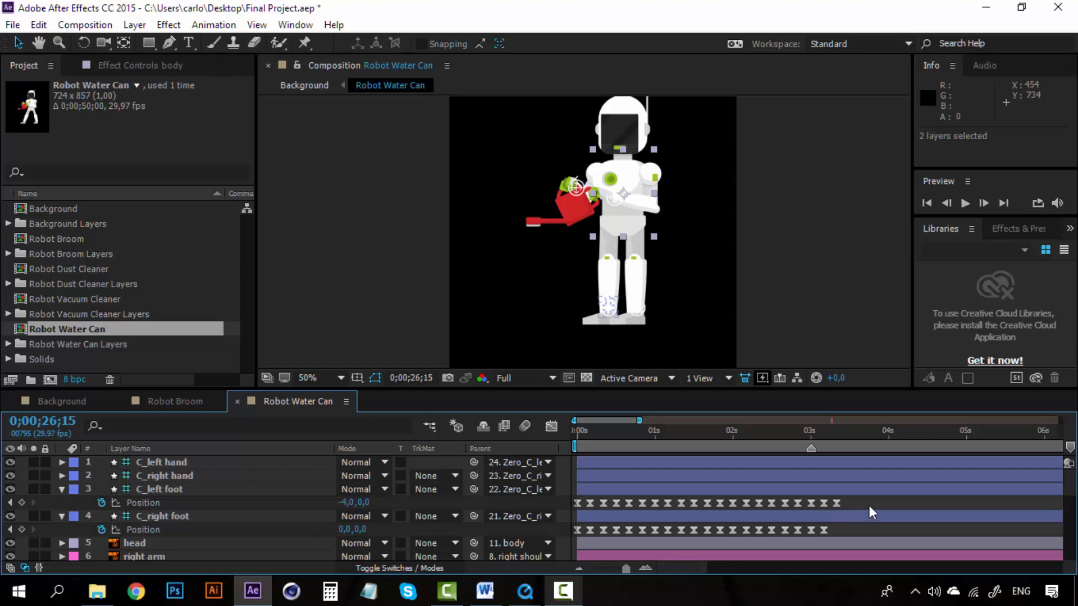
drag(854, 502, 573, 504)
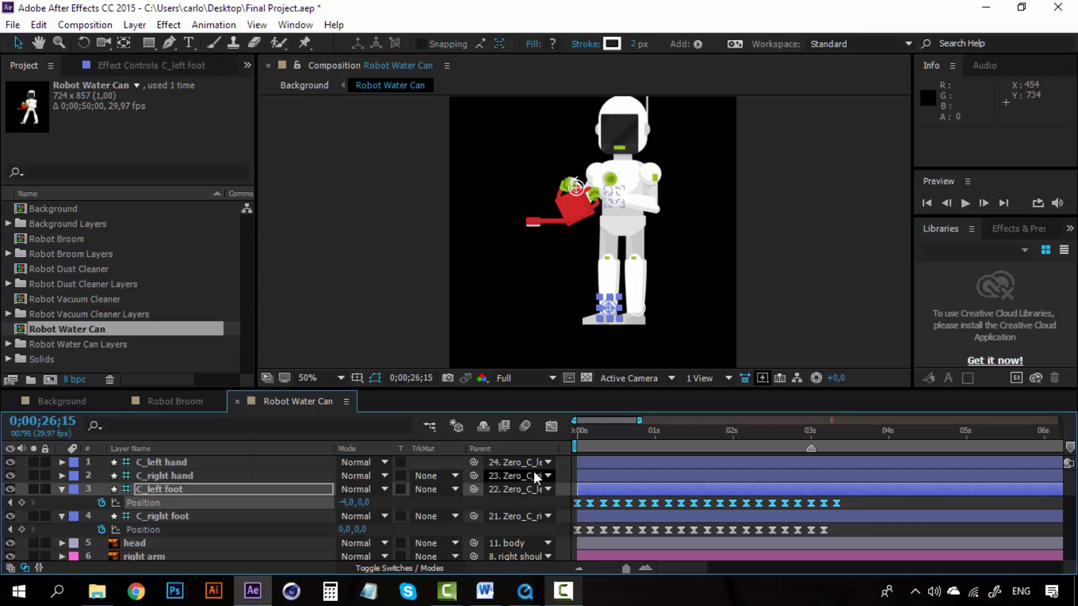
key(ctrl+c)
In Robot Broom, reorder the layers so C_left foot sits directly above C_right foot, matching Robot Water Can
click(181, 402)
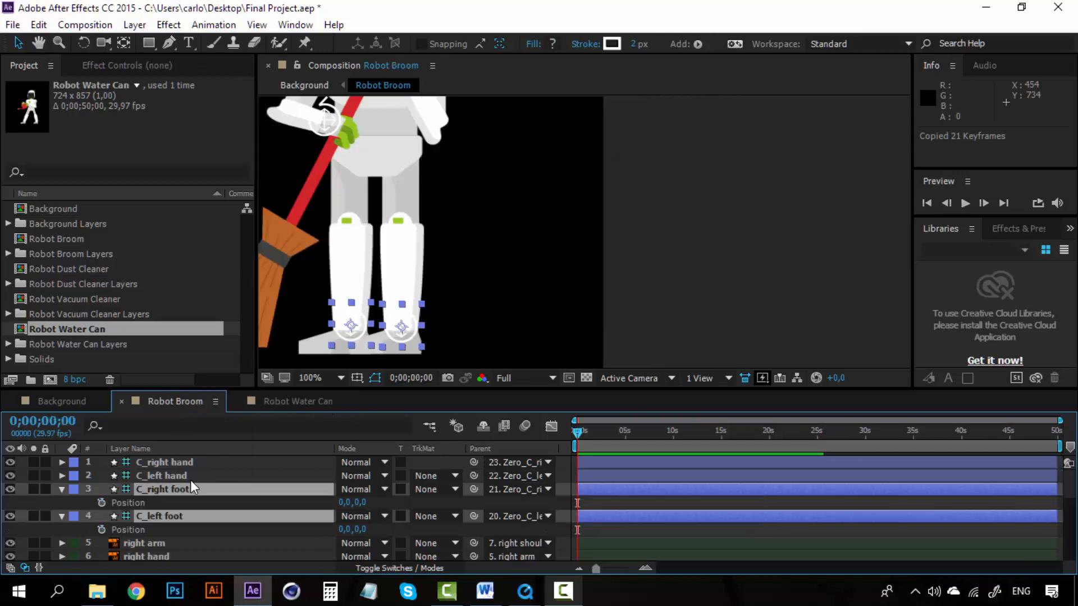
click(289, 403)
key(ctrl+v)
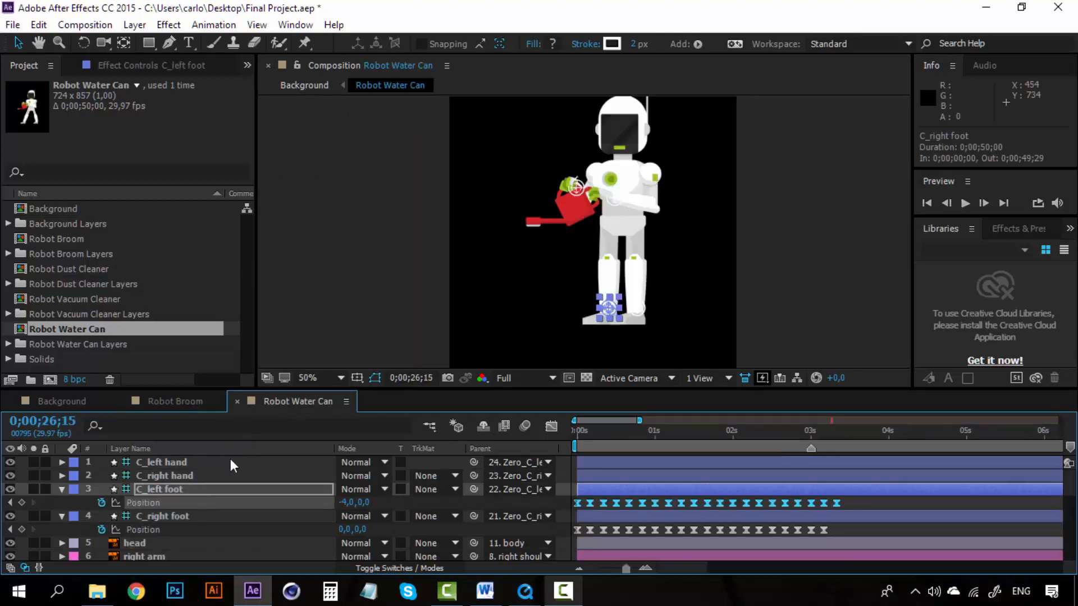
click(172, 400)
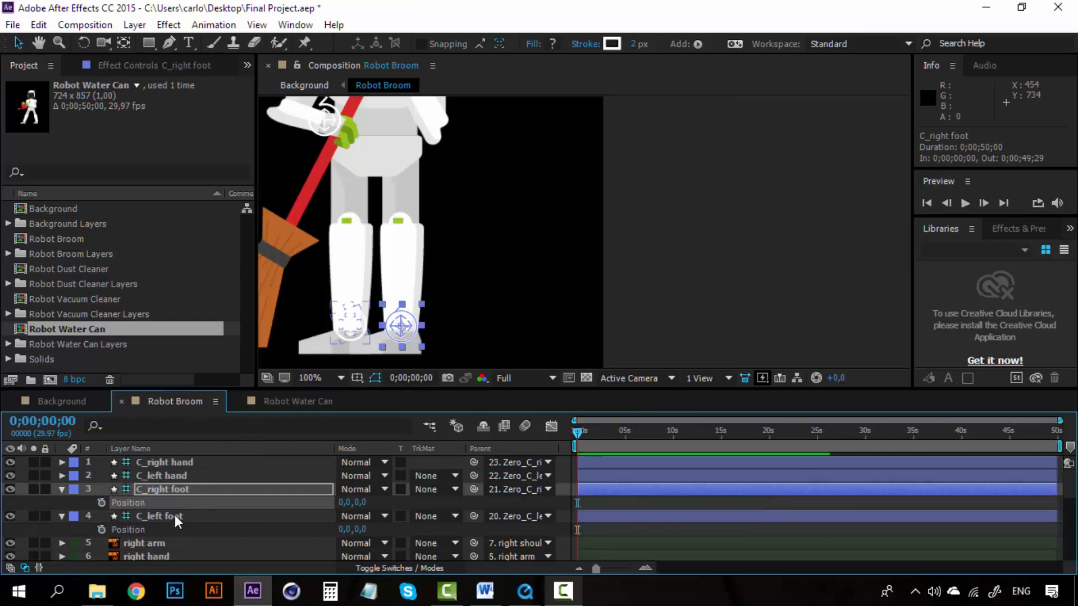
click(174, 517)
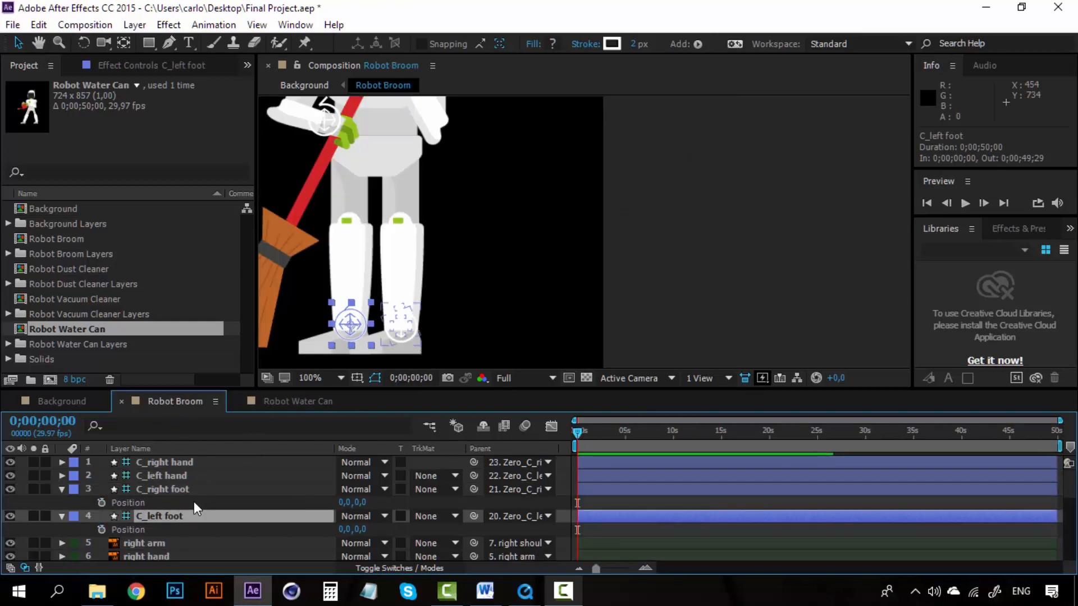
drag(175, 519, 180, 484)
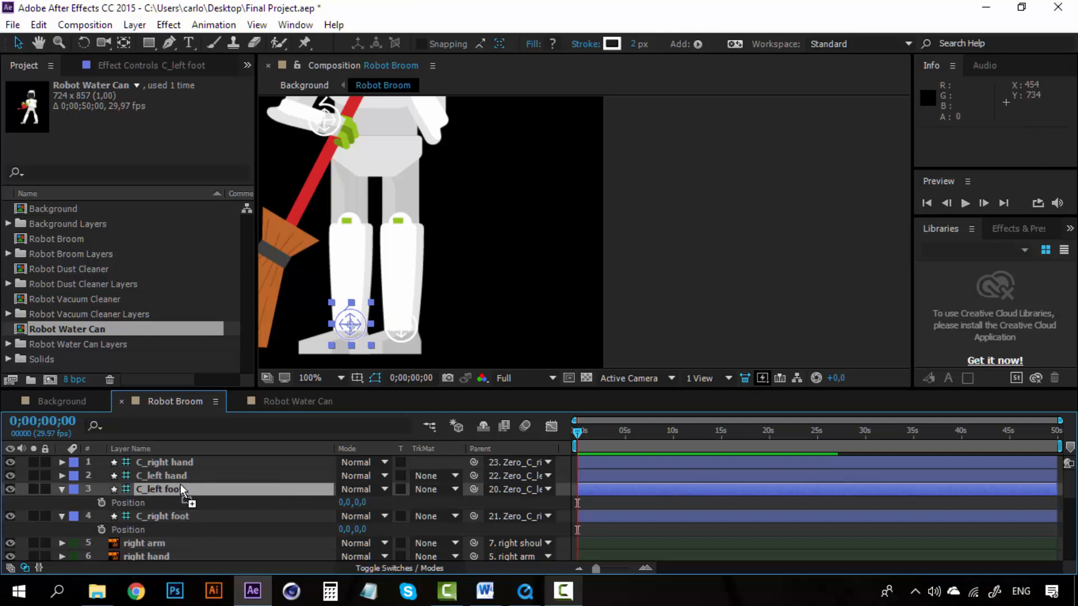
Paste the copied walk keyframes onto Robot Broom's C_left foot at 0;00;00;00 and preview the leg motion
click(283, 402)
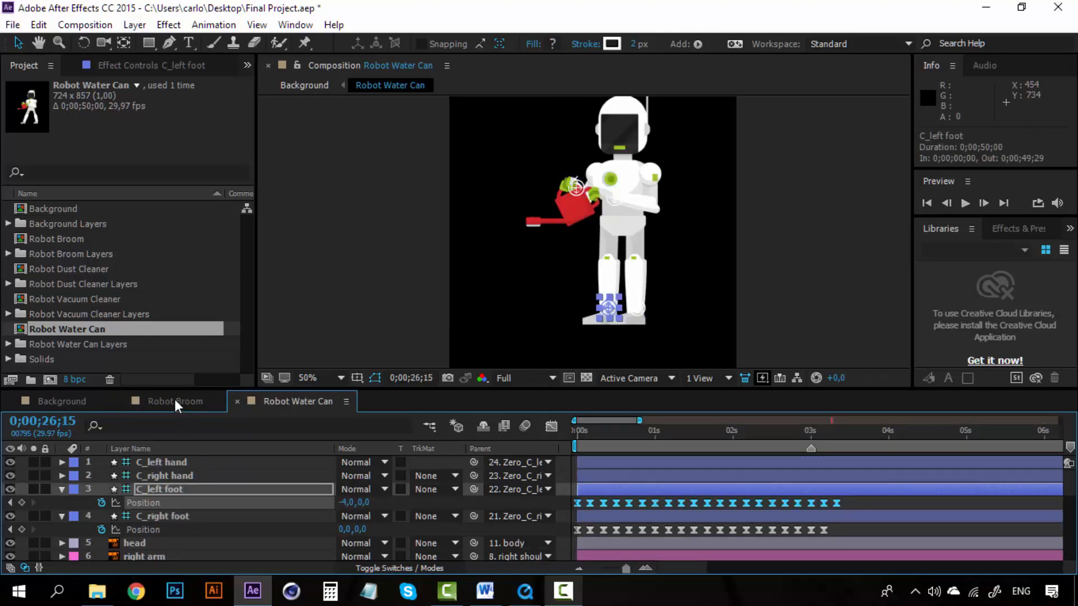
click(174, 400)
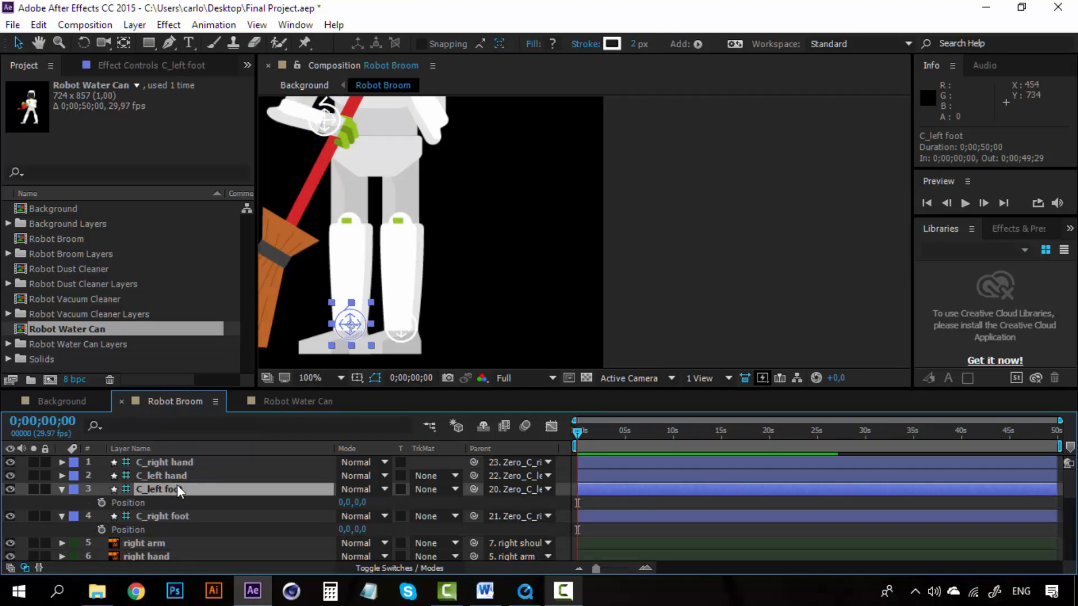
key(ctrl+v)
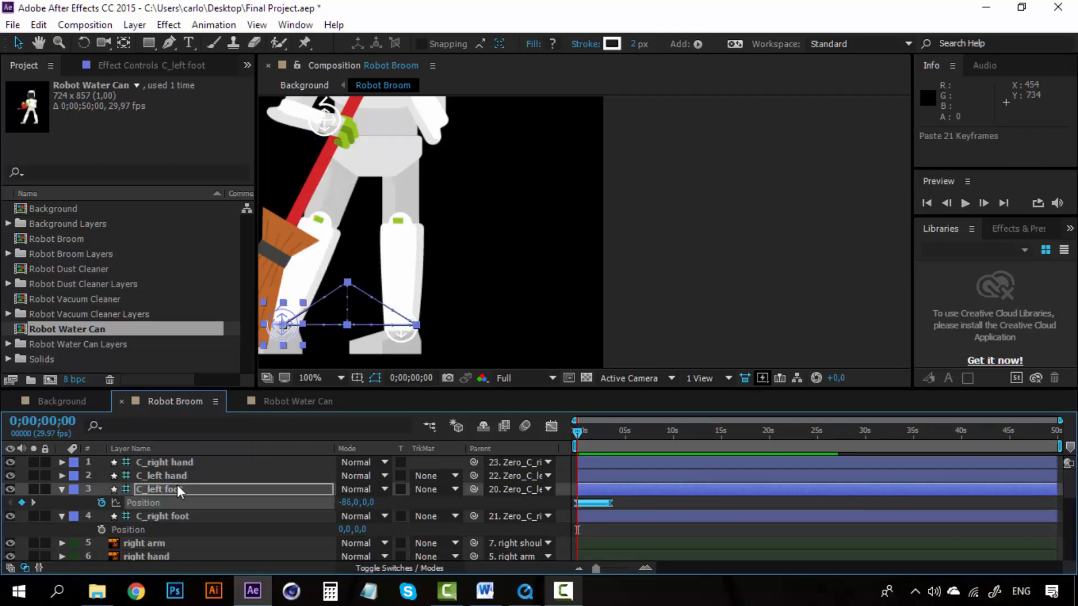
key(space)
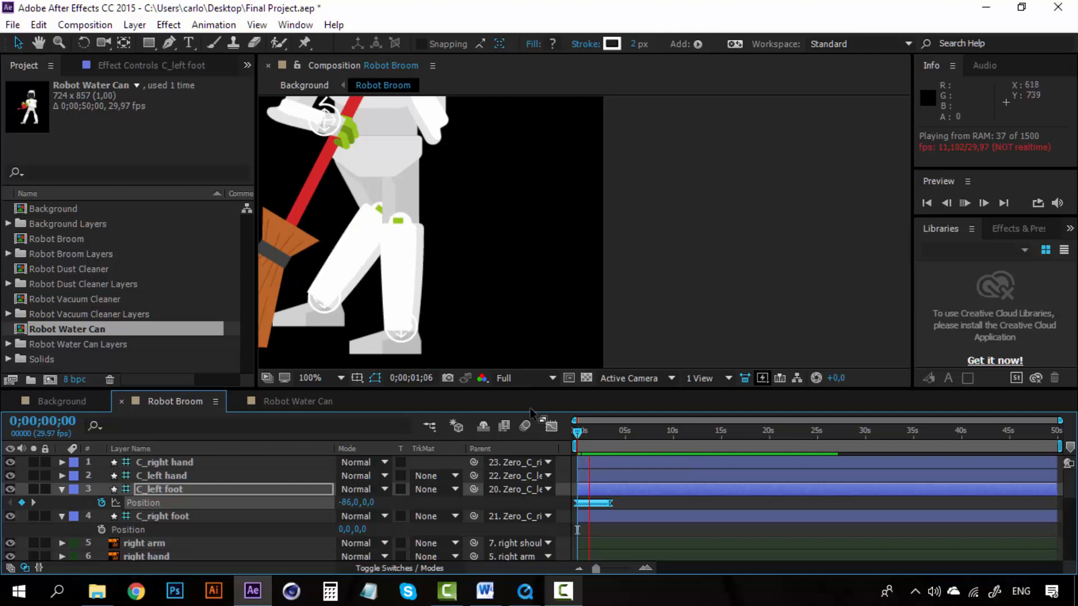
key(space)
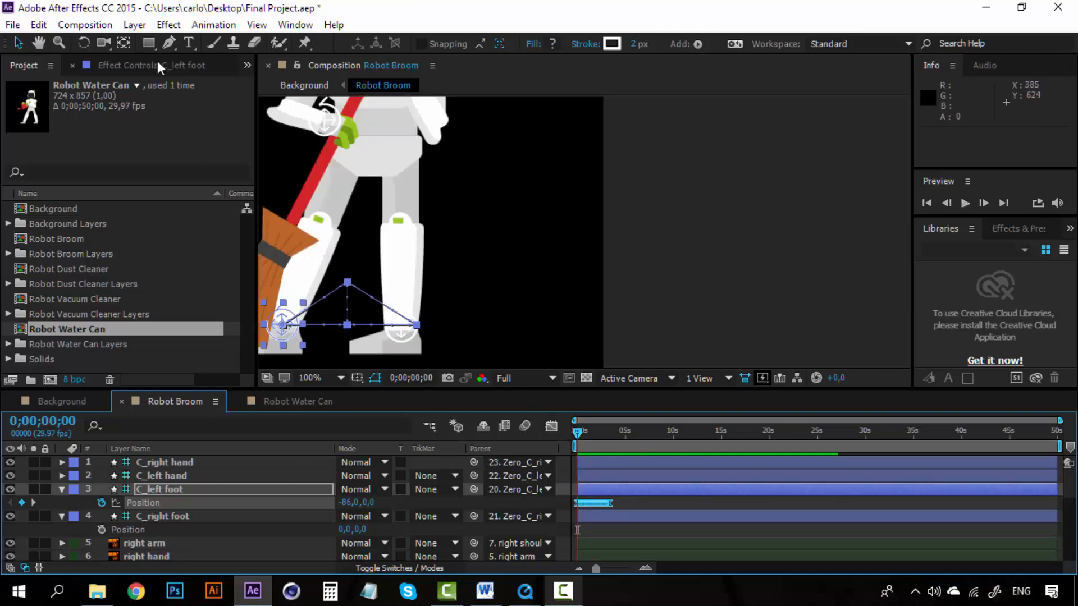
Turn off Clockwise in C_left foot's IK left leg effect and preview the corrected knee bend from the start
click(157, 65)
click(145, 112)
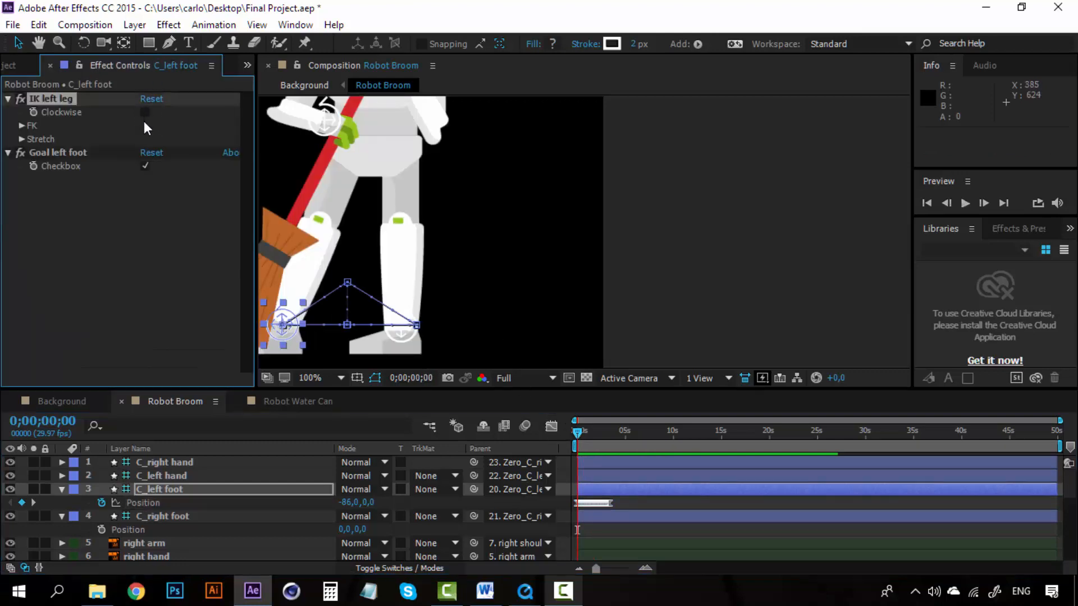
click(580, 435)
key(space)
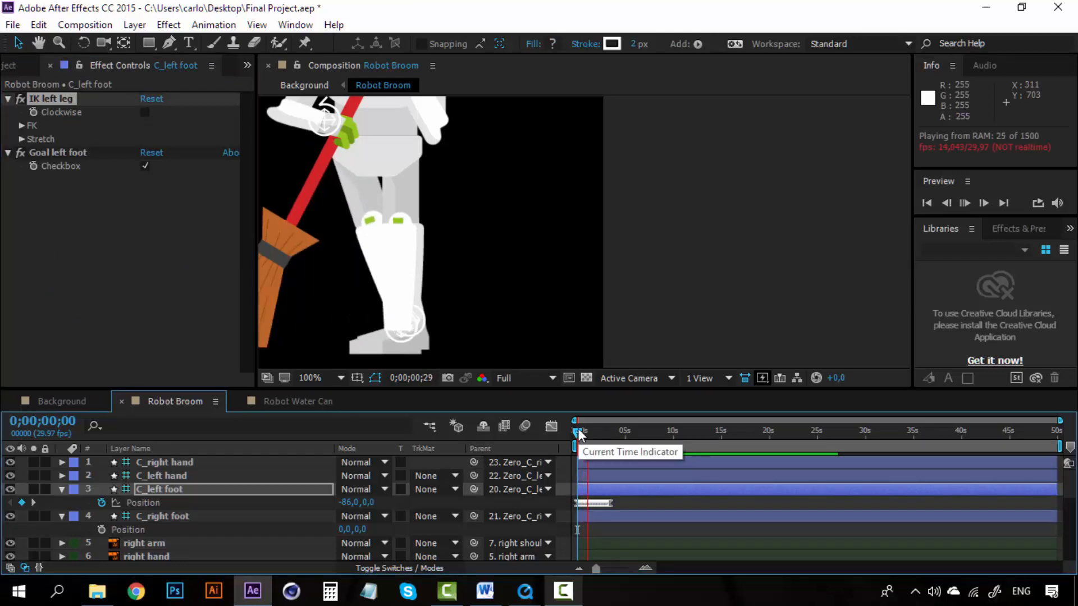
key(space)
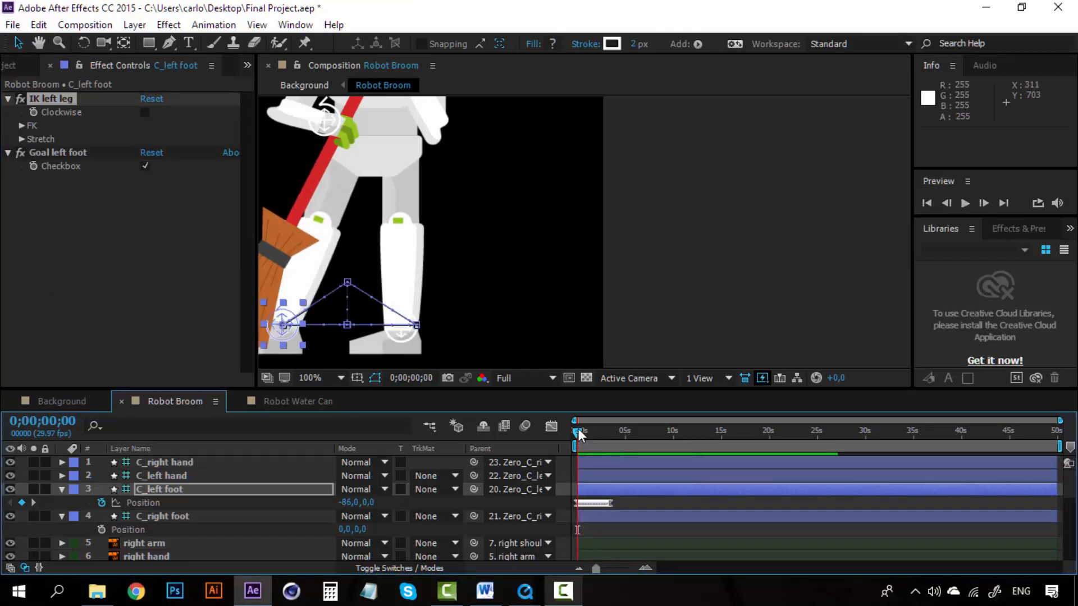
In the Robot Water Can composition, select and copy all of C_right foot's Position keyframes
click(308, 402)
click(198, 530)
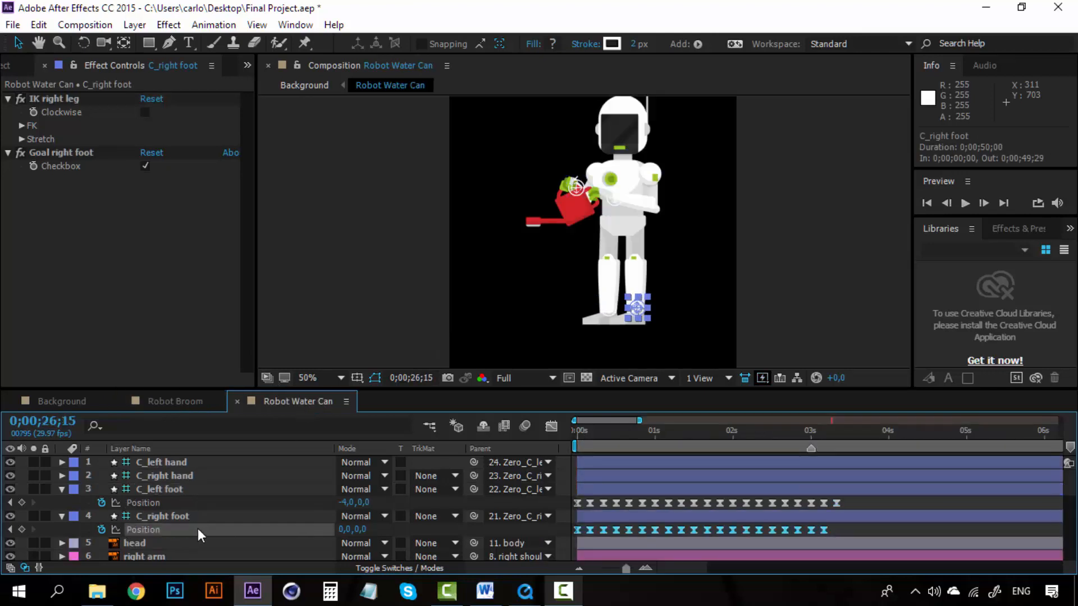
click(768, 527)
drag(768, 528, 545, 534)
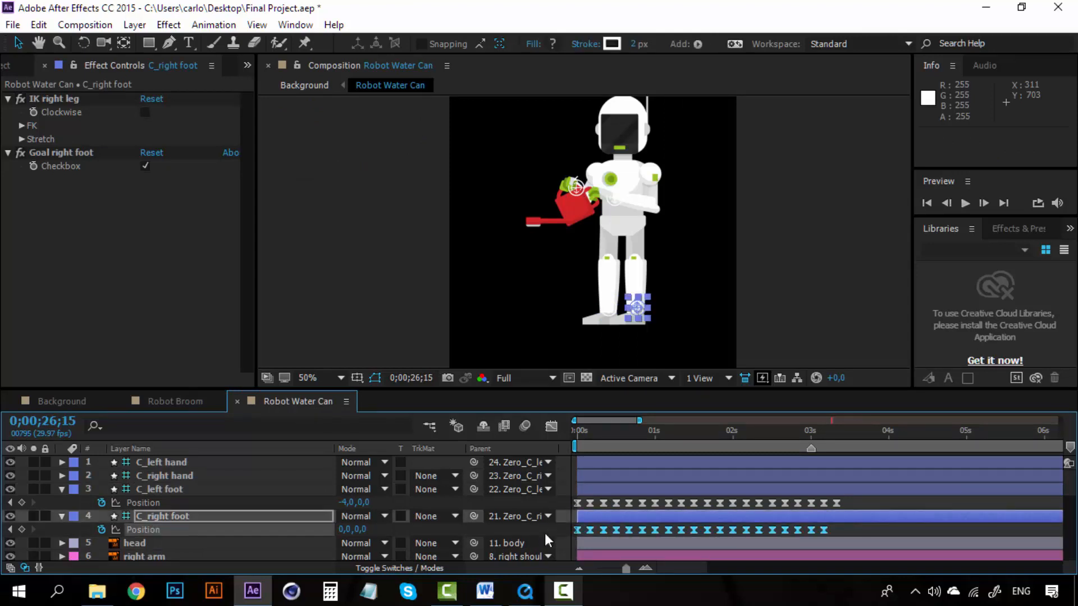
key(ctrl+c)
Paste the copied walk keyframes onto Robot Broom's C_right foot at 0;00;00;00 and close the Robot Water Can composition
click(183, 398)
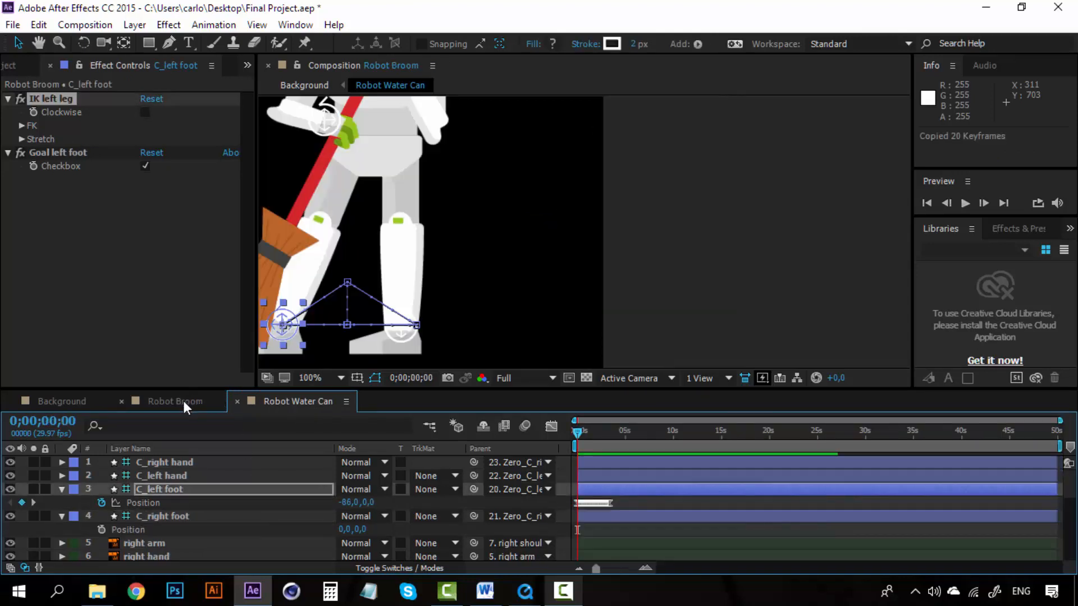
click(210, 514)
key(ctrl+v)
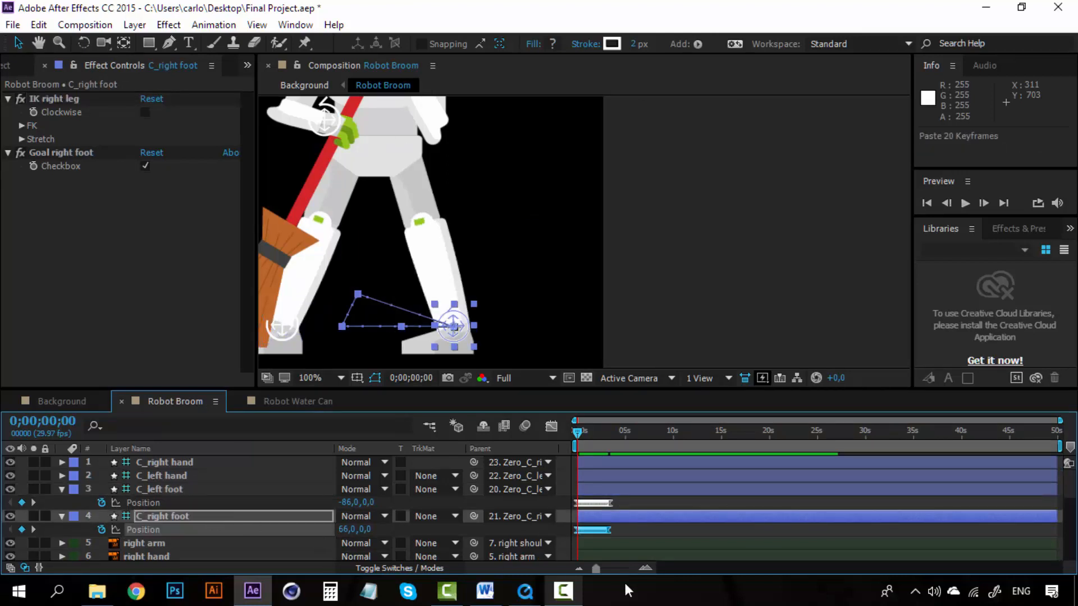
click(647, 568)
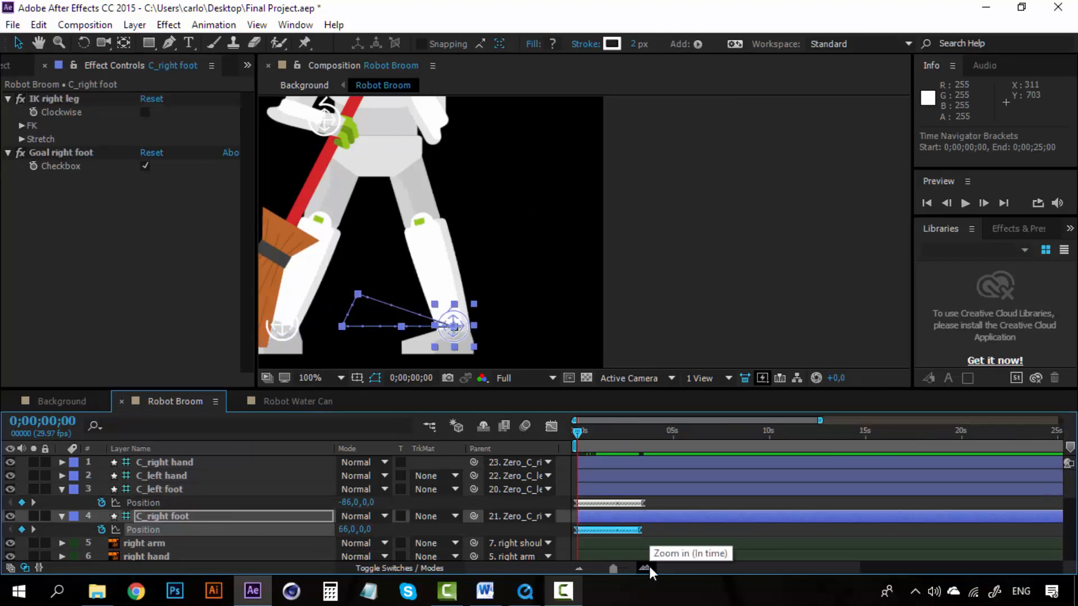
click(646, 568)
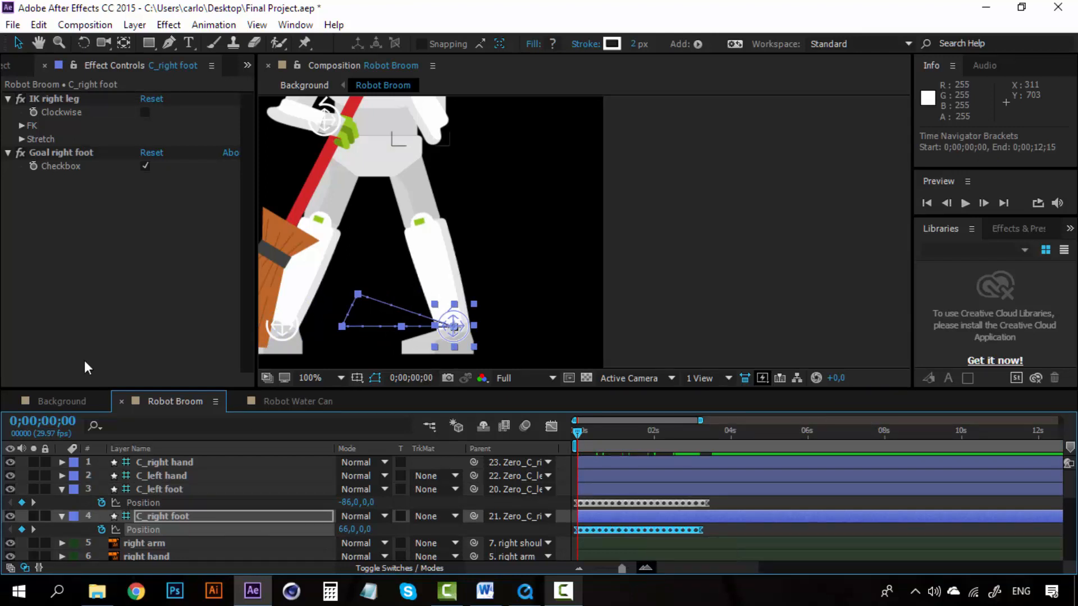
click(279, 403)
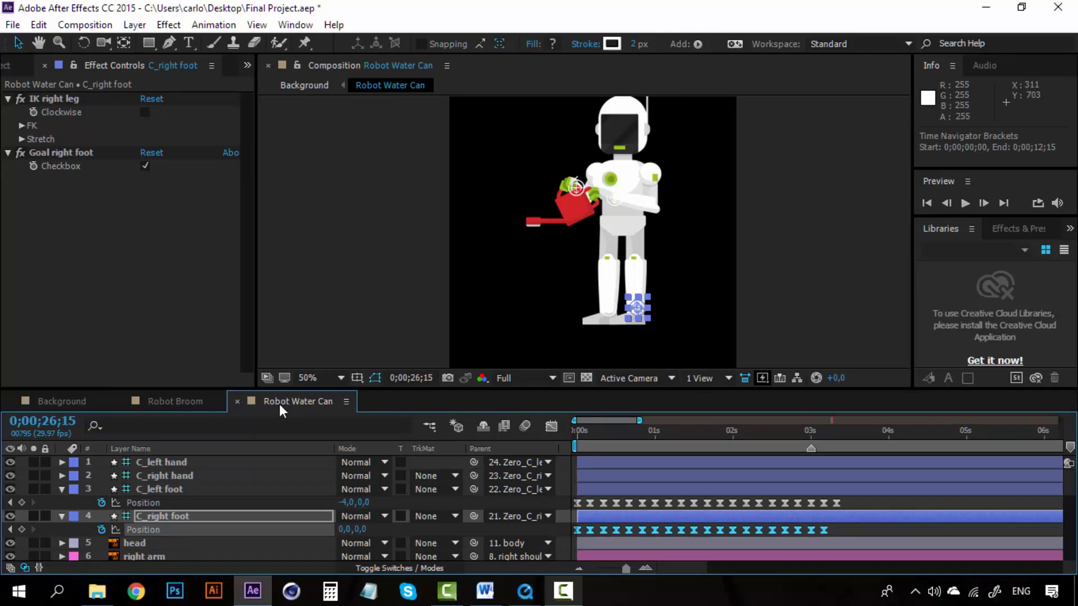
click(240, 402)
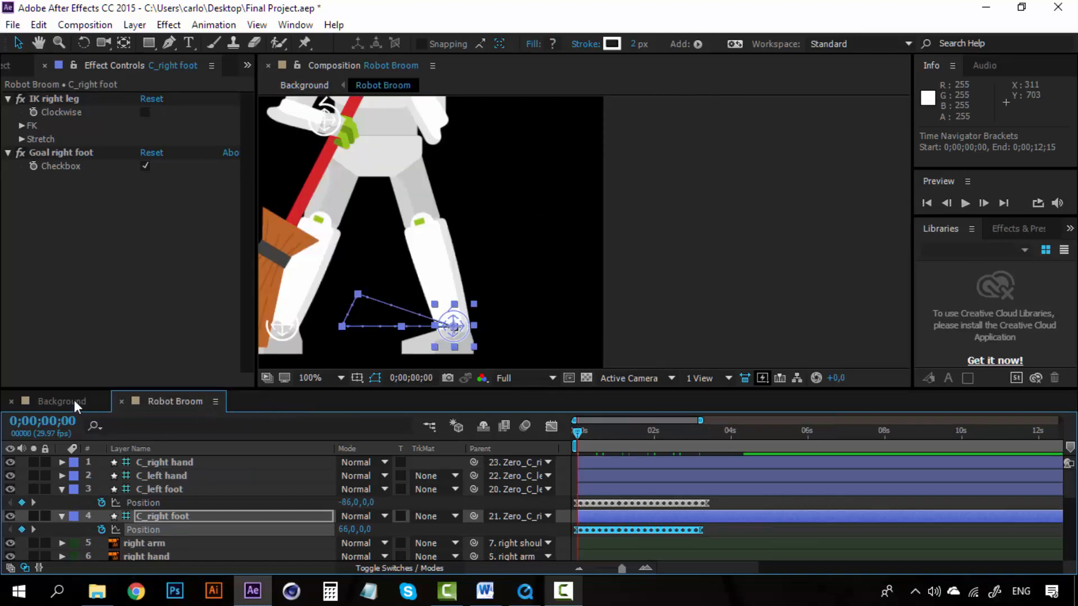
Locate the end of Robot Broom's crossing in Background and add a composition marker at the matching time, 0;00;05;27, in Robot Broom
click(73, 398)
drag(835, 567, 848, 567)
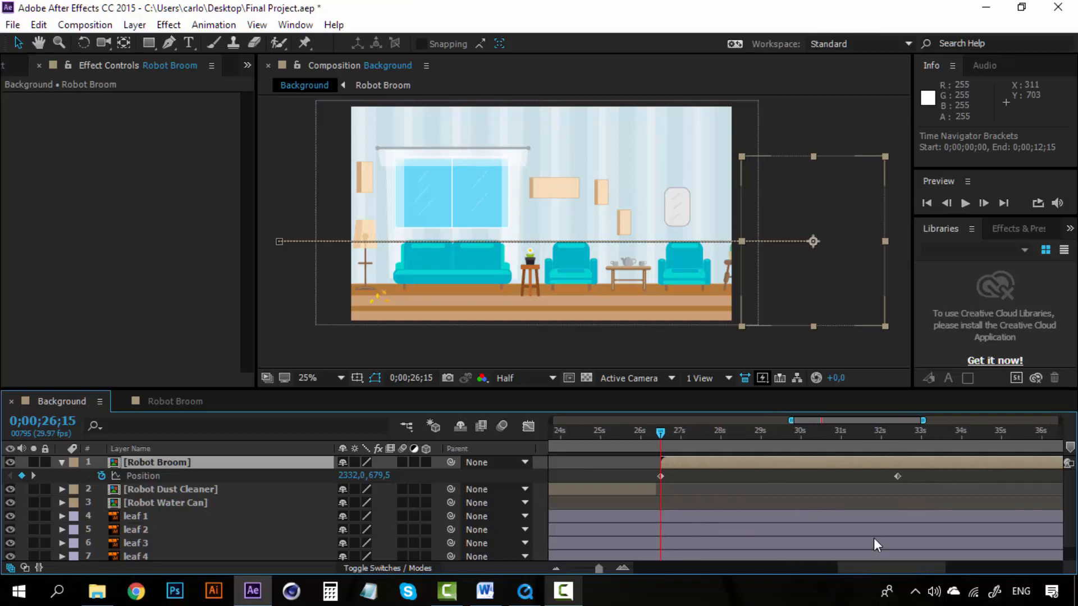
click(897, 434)
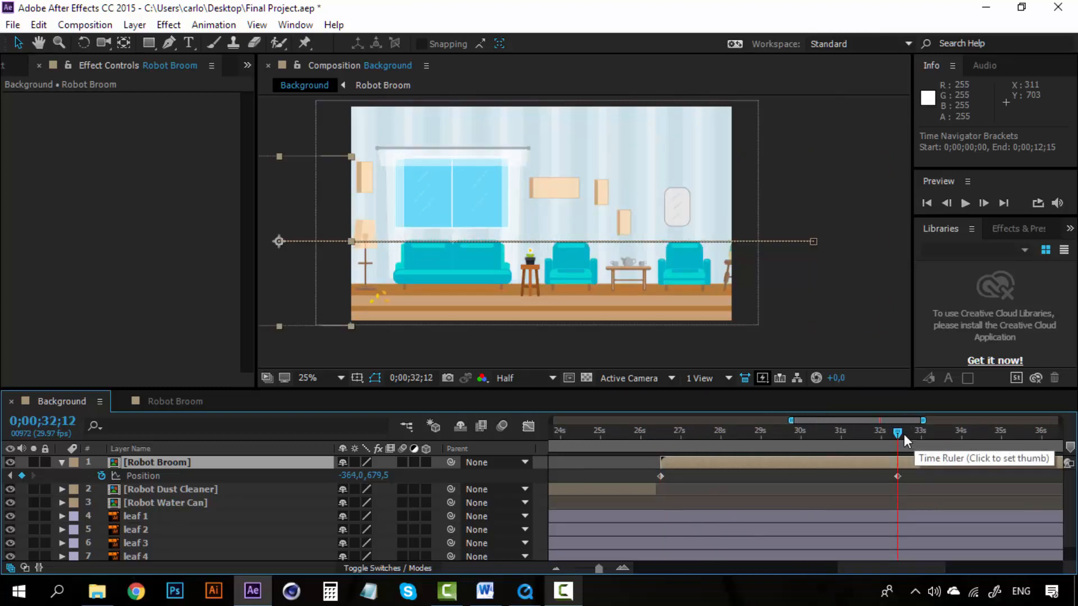
click(174, 400)
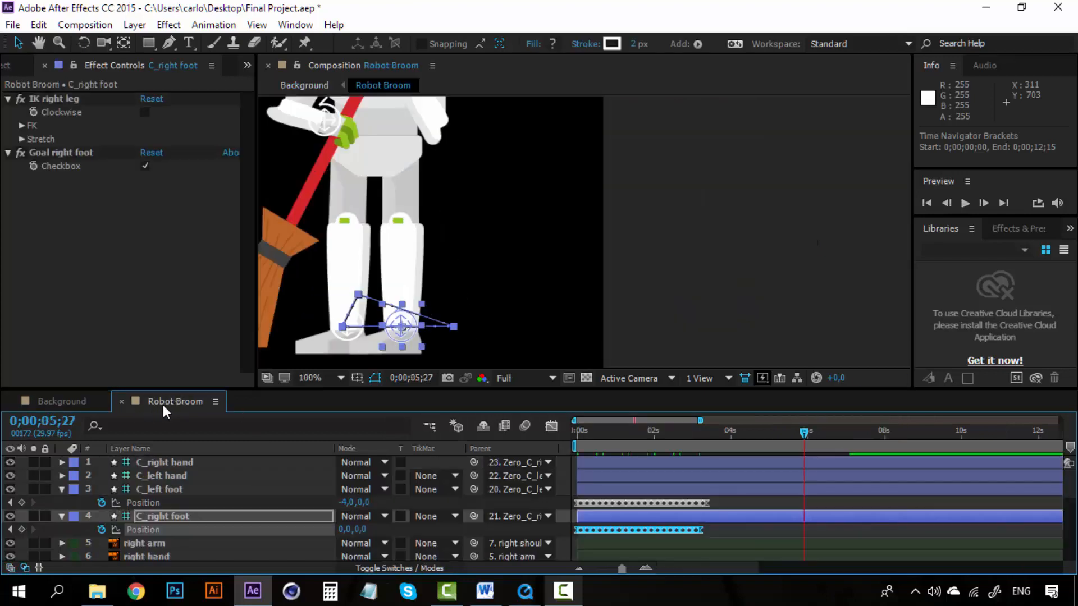
click(642, 305)
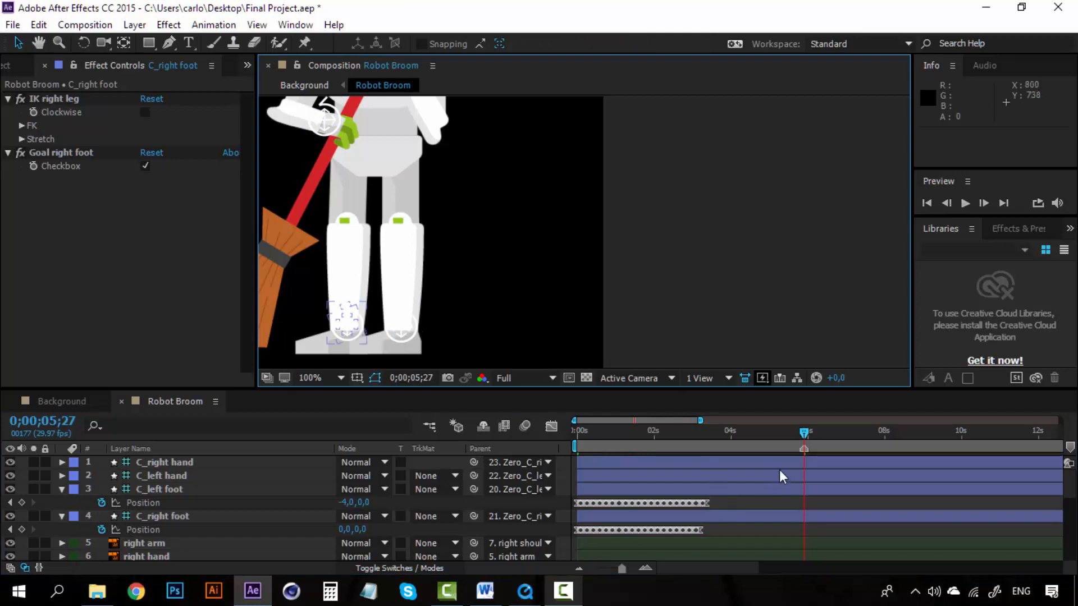
Compare how far the feet's walk keyframes extend in Robot Broom with the end of the crossing in Background
click(707, 516)
click(644, 569)
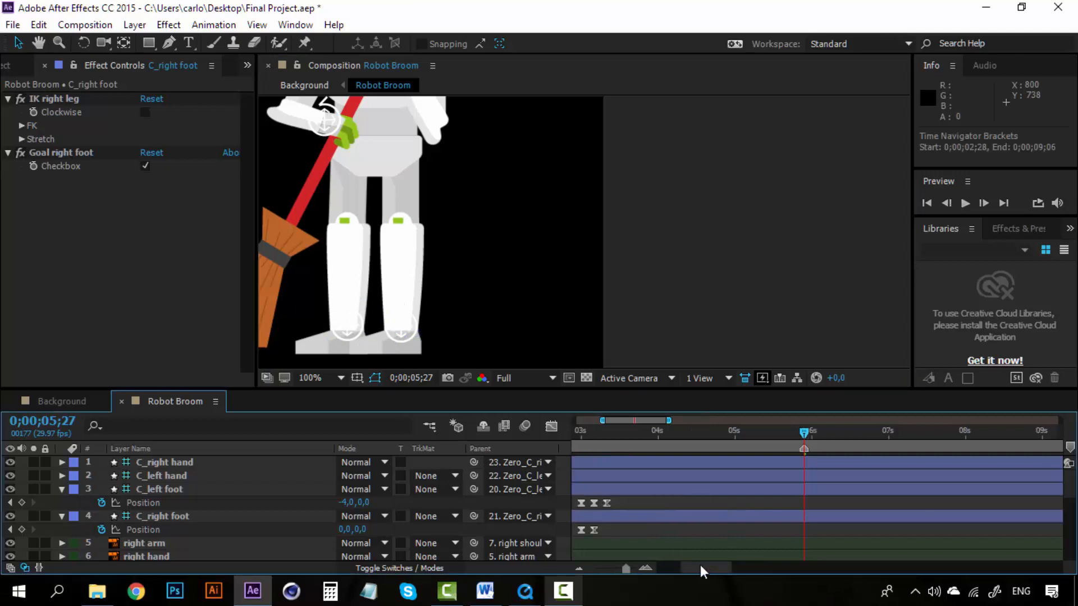
drag(699, 569, 582, 571)
click(70, 401)
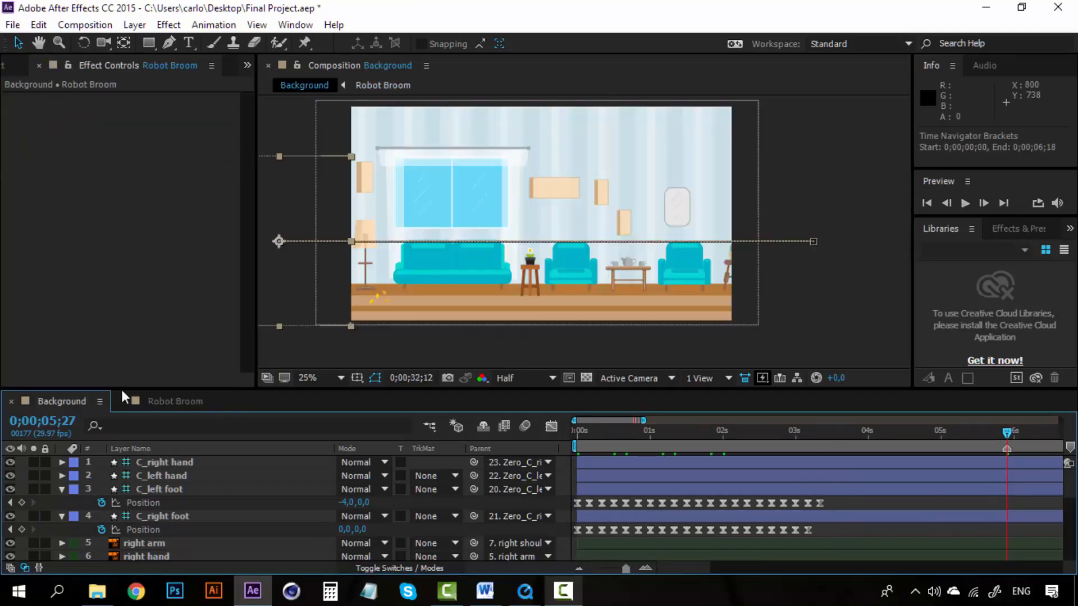
click(199, 403)
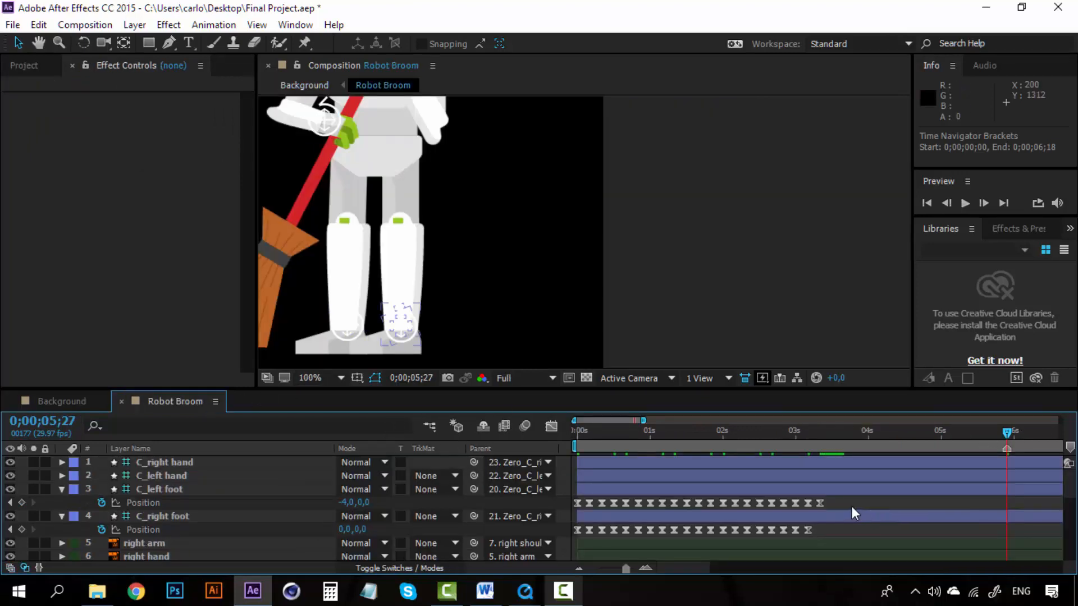
drag(838, 507, 571, 505)
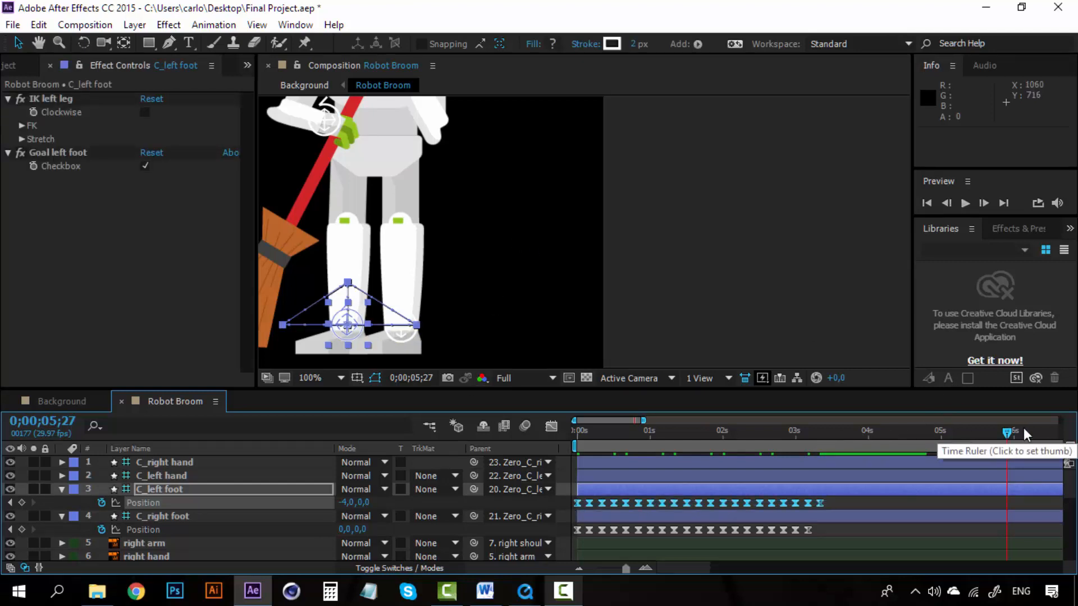
click(77, 401)
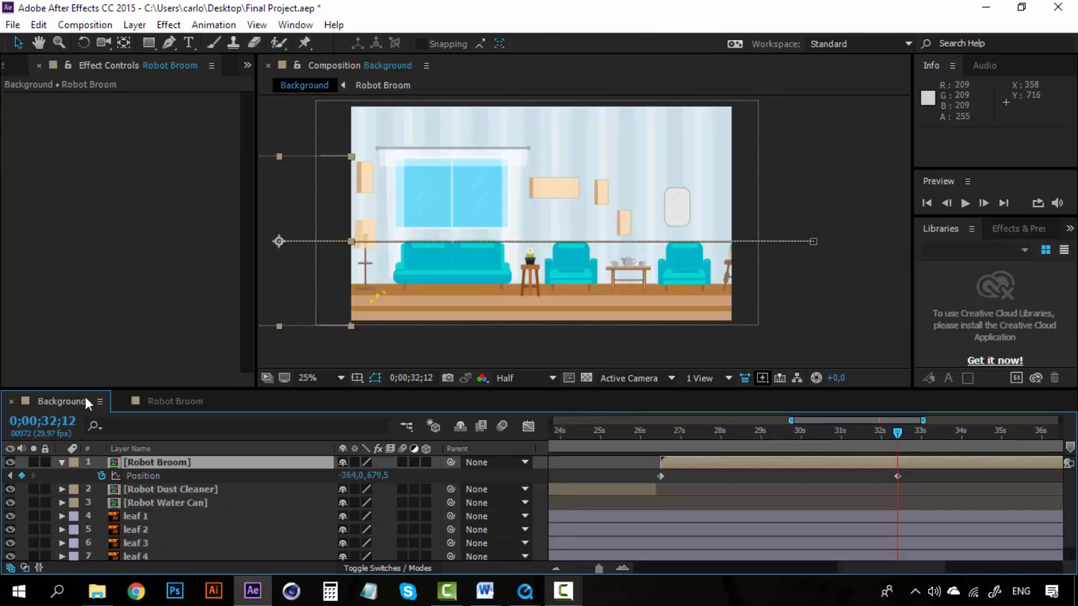
click(166, 401)
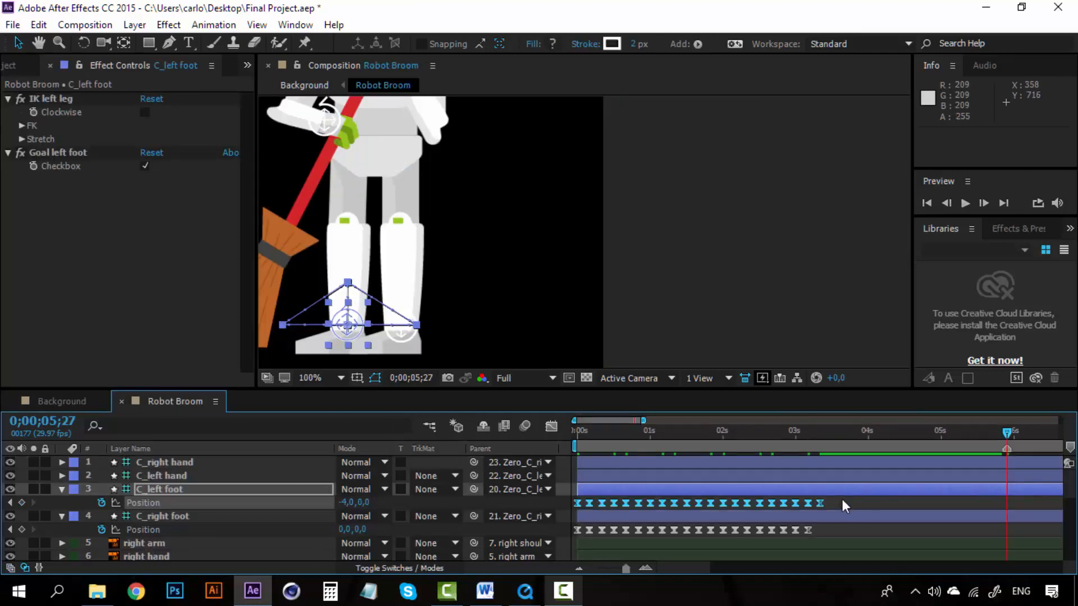
Copy C_left foot's first four Position keyframes, from 0;00;00;00 to 0;00;00;15
drag(808, 433, 797, 437)
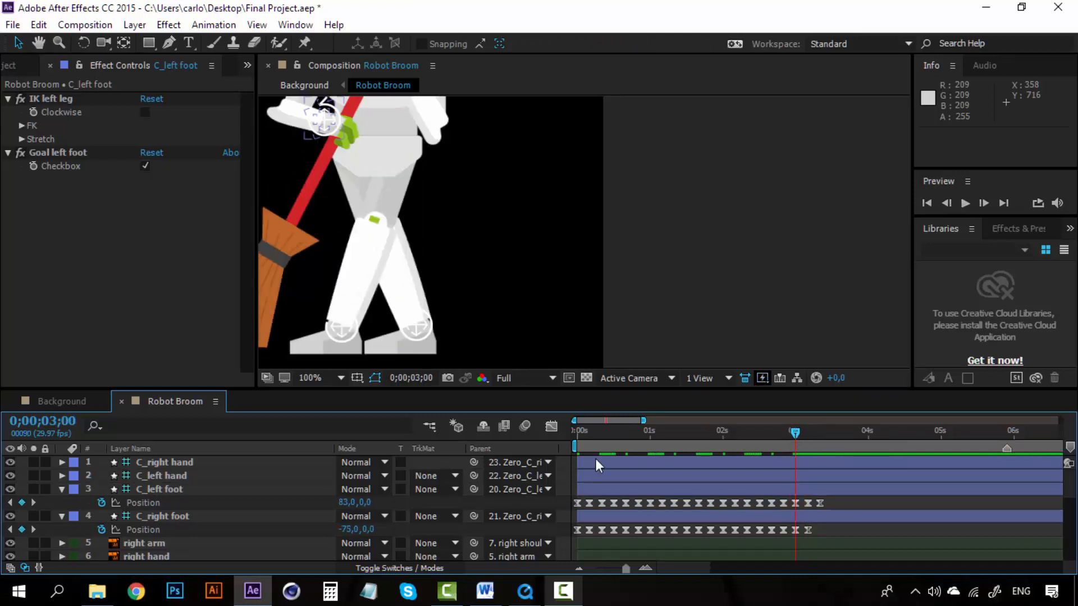
click(614, 505)
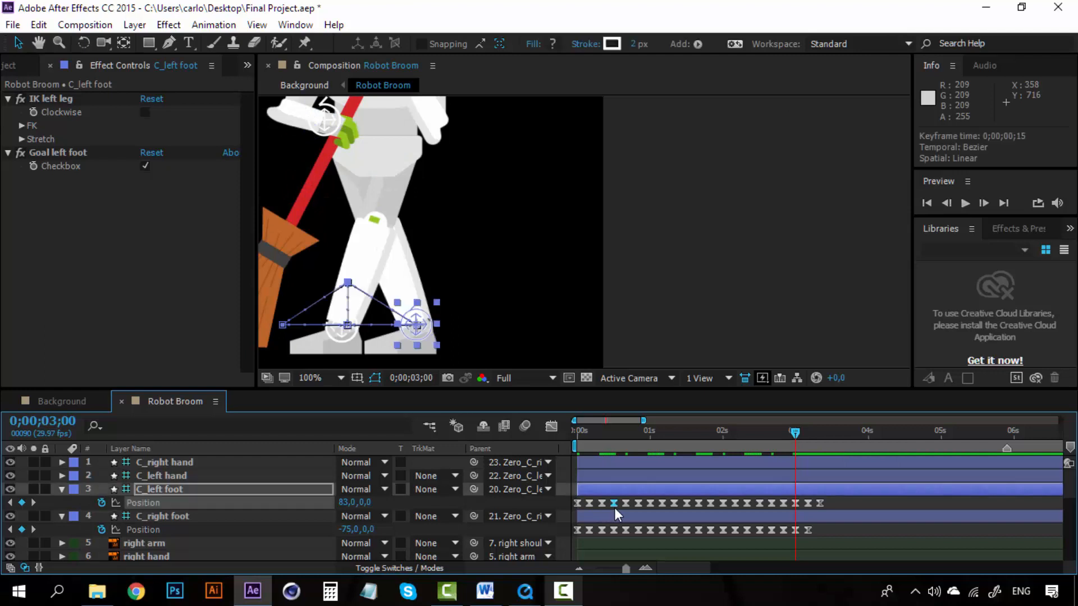
drag(618, 501, 571, 508)
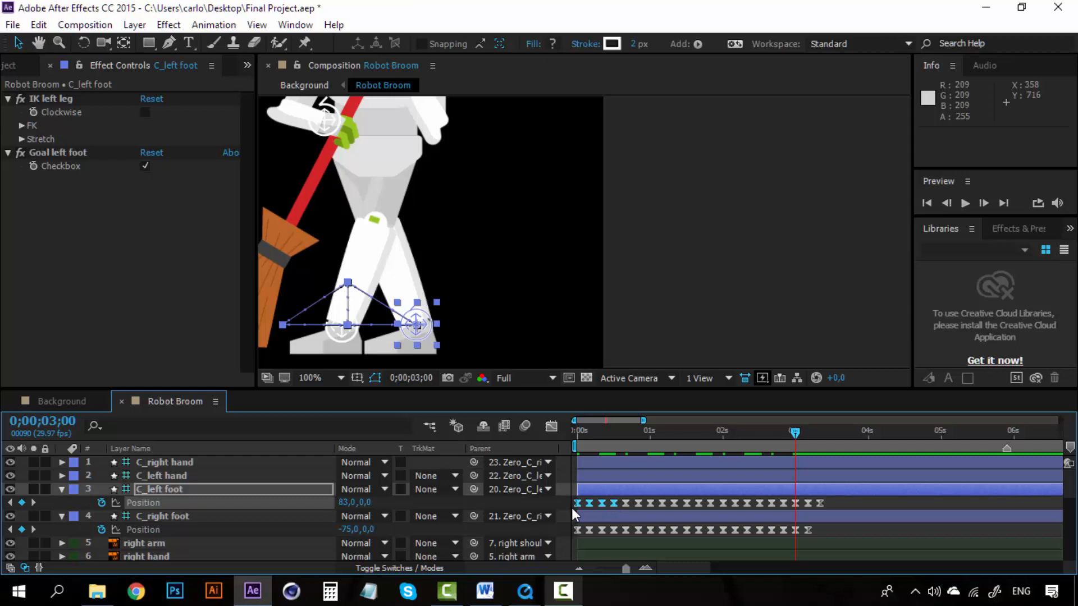
key(ctrl+c)
Delete the Position keyframes after 0;00;03;00 on C_left foot and C_right foot
drag(798, 429, 812, 427)
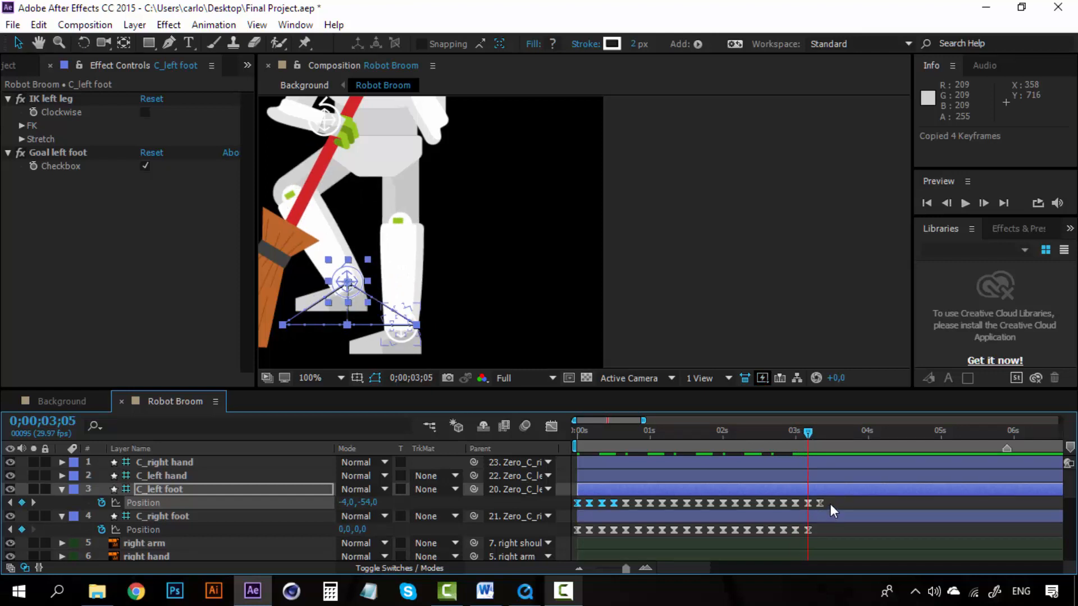
key(ctrl+v)
key(ctrl+z)
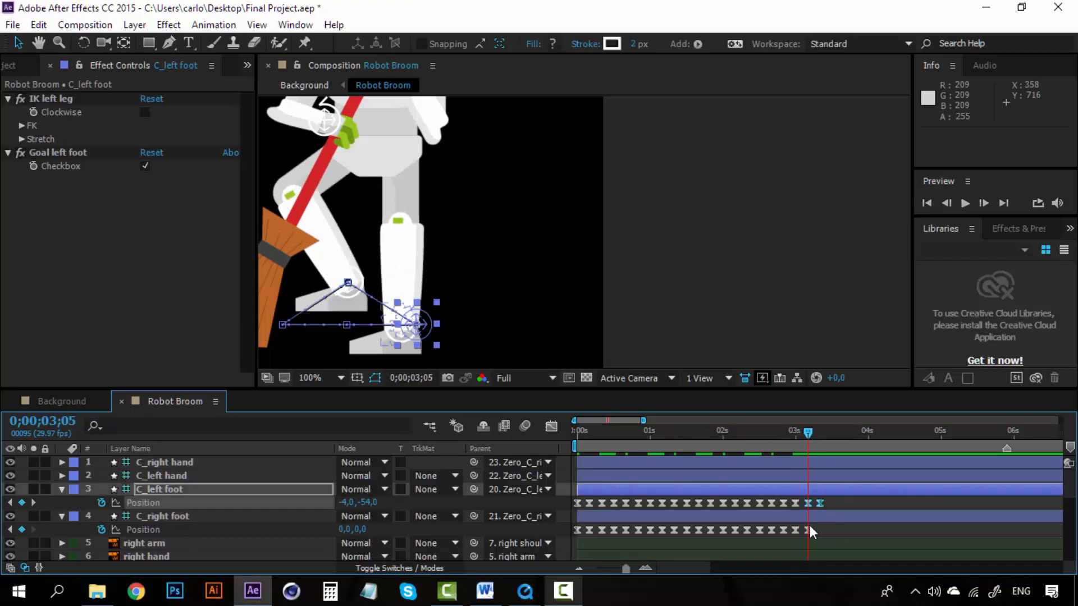
click(808, 516)
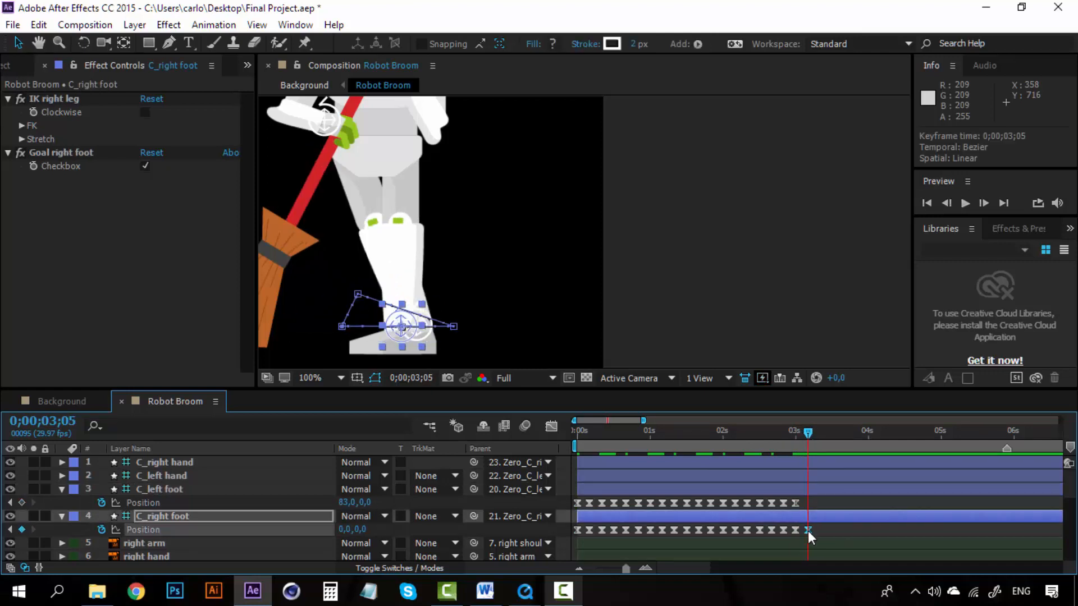
key(ctrl+v)
key(ctrl+z)
Try pasting the four copied keyframes onto C_left foot at 0;00;03;05, preview the walk, and undo the paste
click(806, 488)
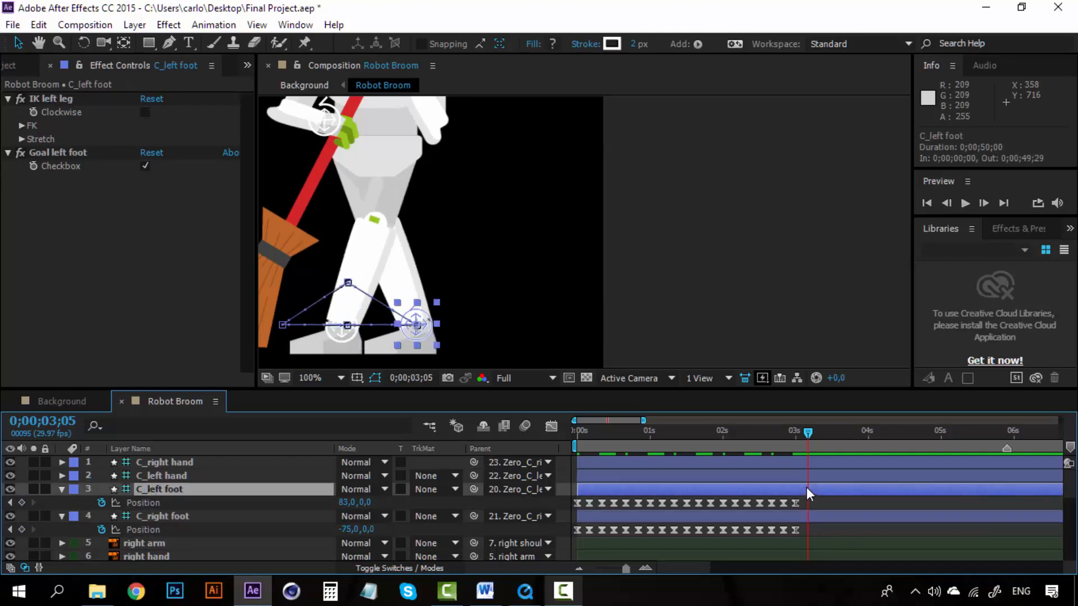
key(ctrl+v)
click(776, 433)
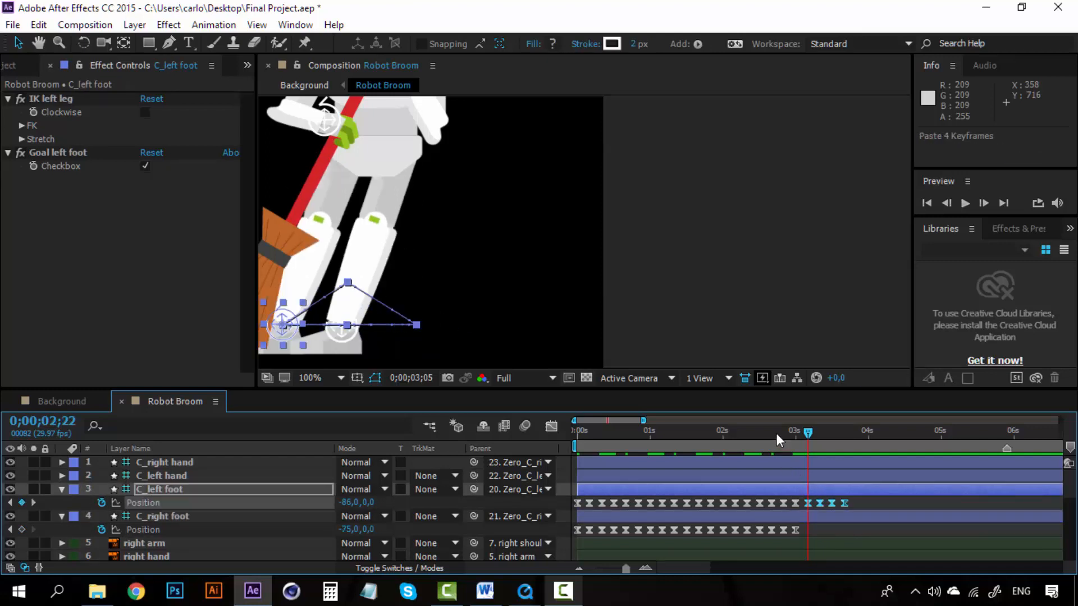
key(space)
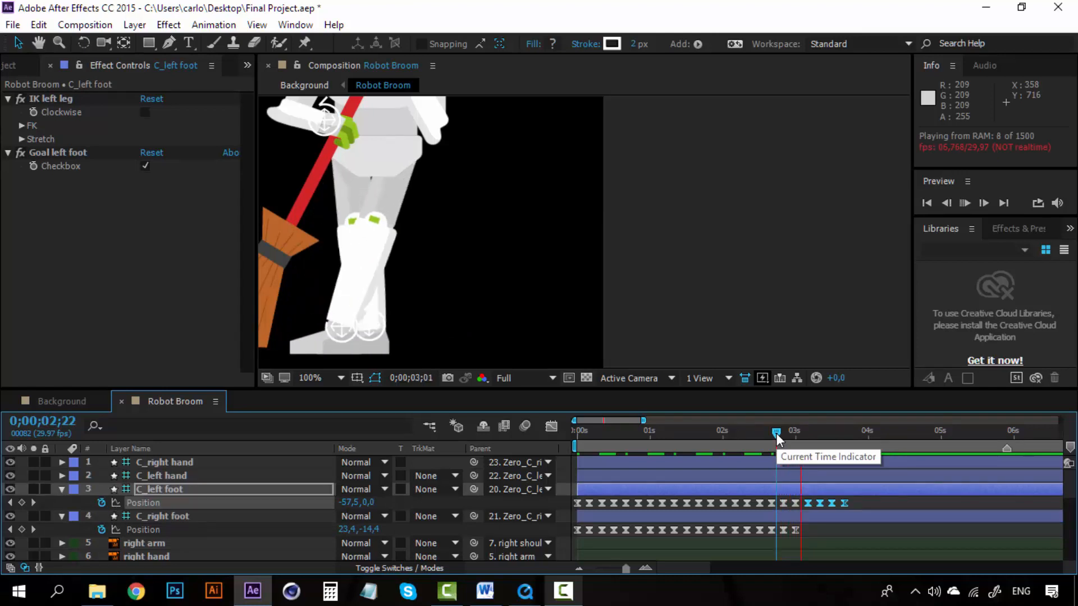
key(space)
drag(777, 433, 808, 433)
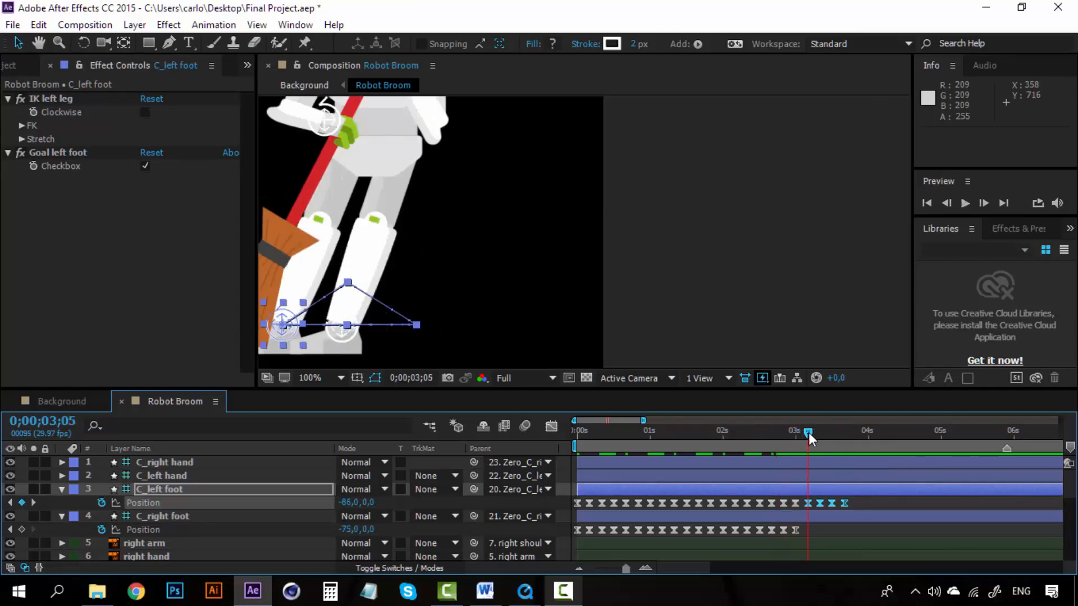
key(ctrl+z)
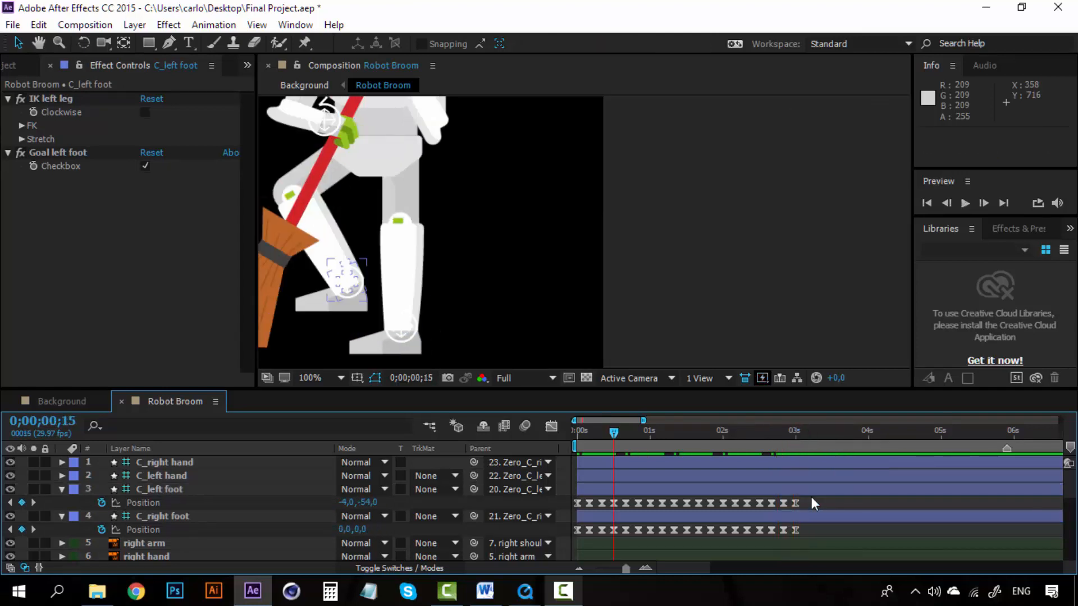
Copy C_left foot's Position keyframes from 0;00;00;15 through 0;00;03;00
drag(608, 501, 706, 506)
drag(804, 505, 804, 504)
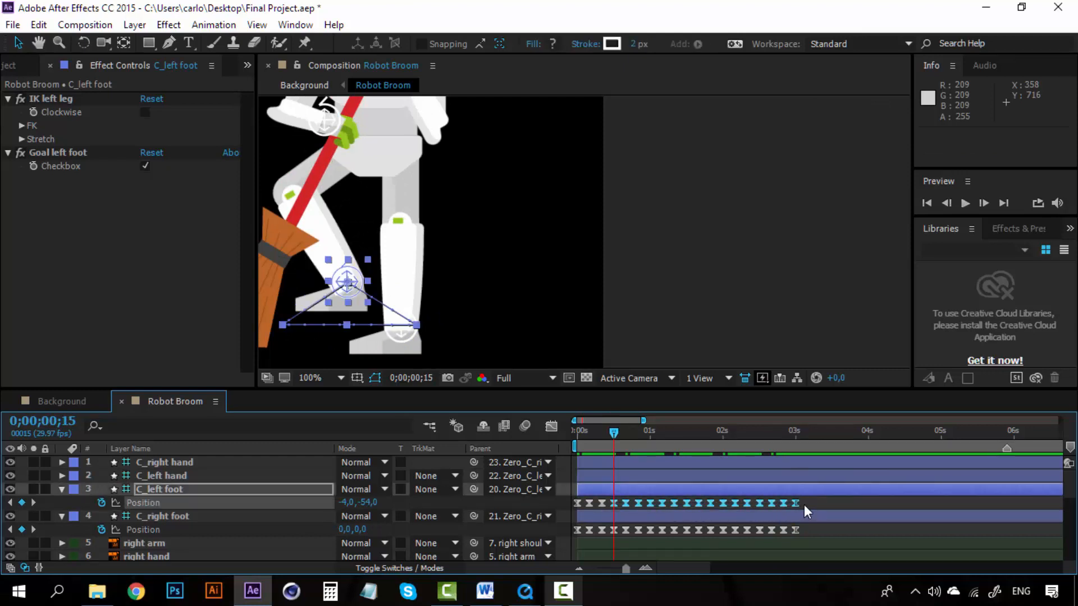
key(ctrl+c)
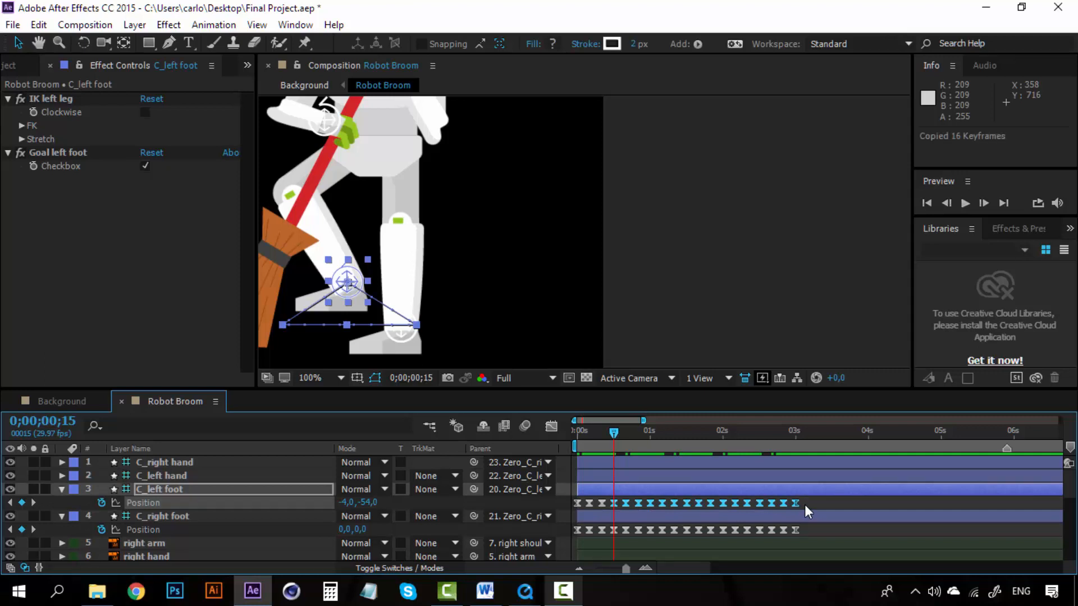
Paste the copied keyframes onto C_left foot, shift them to start at 0;00;03;05, and preview the continued walk
click(806, 432)
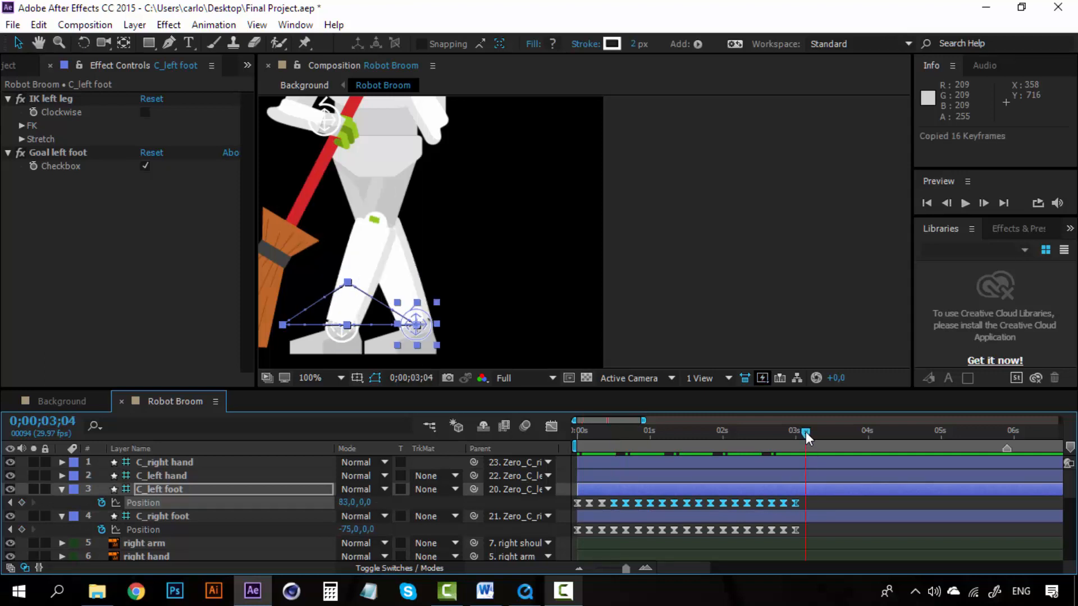
key(ctrl+v)
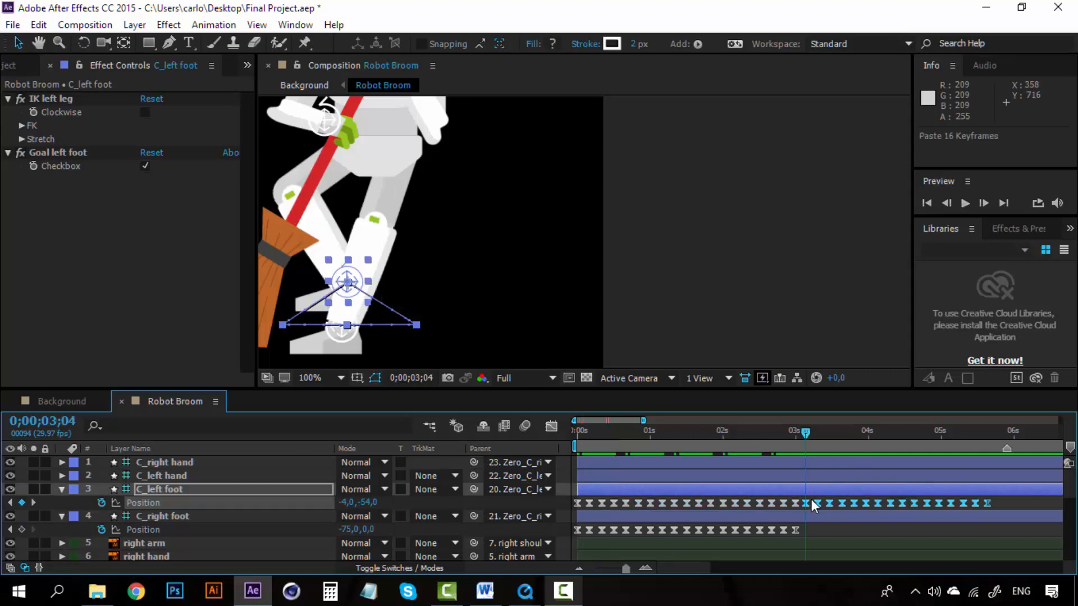
drag(808, 506, 809, 503)
click(784, 432)
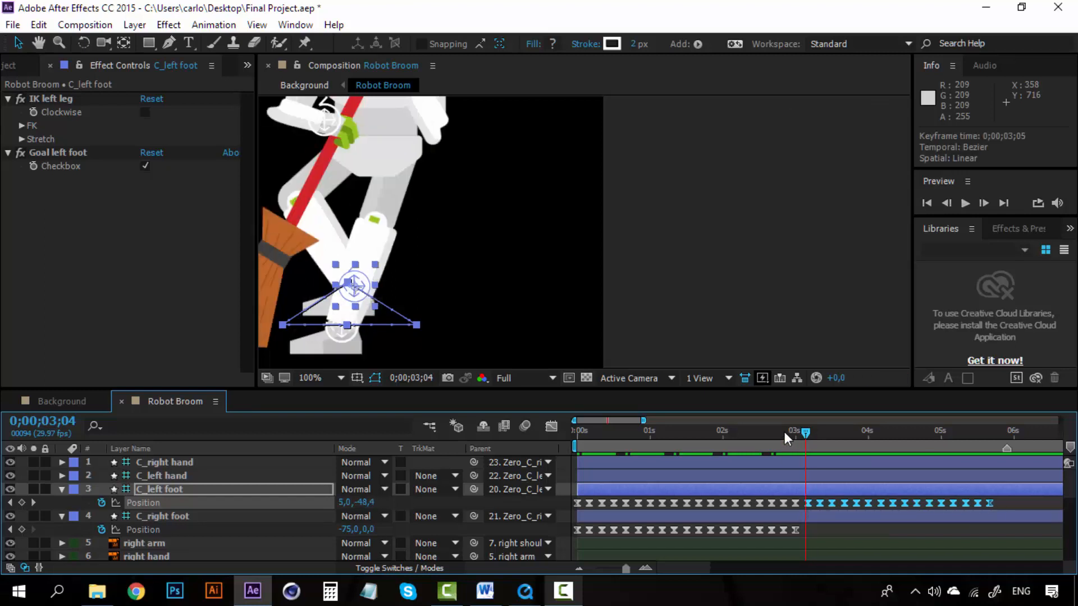
key(space)
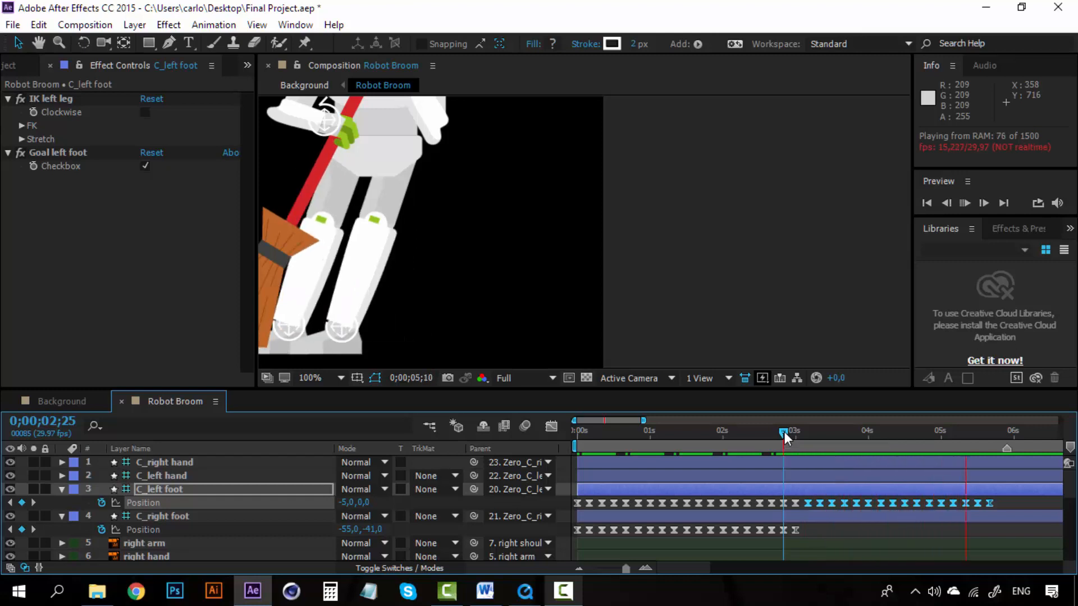
Paste the copied walk keyframes onto C_left foot once more and shift them to start at 0;00;05;25
click(785, 432)
drag(937, 440, 995, 441)
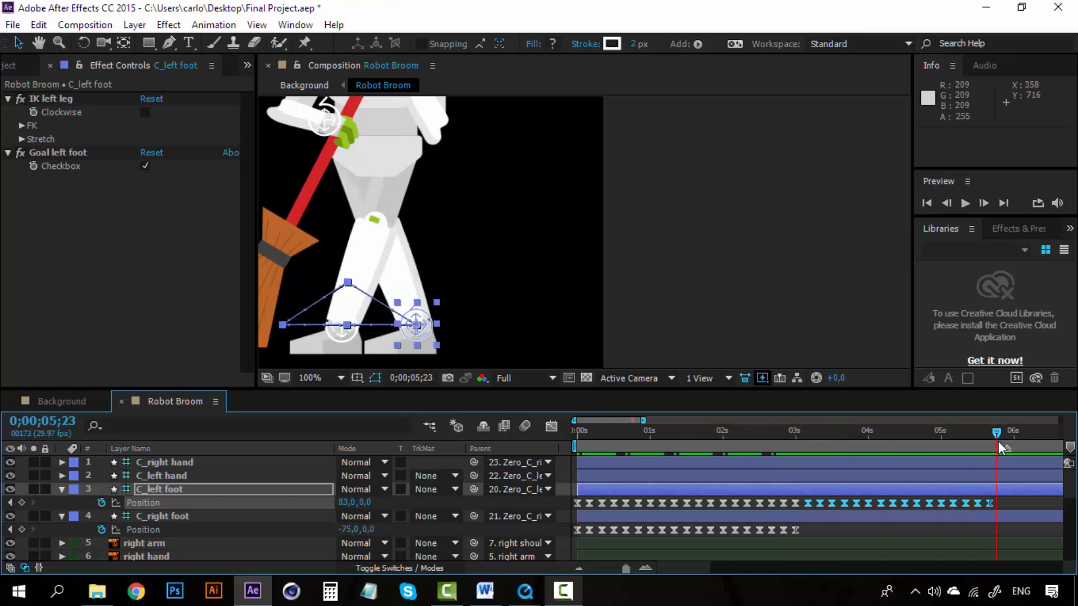
key(ctrl+v)
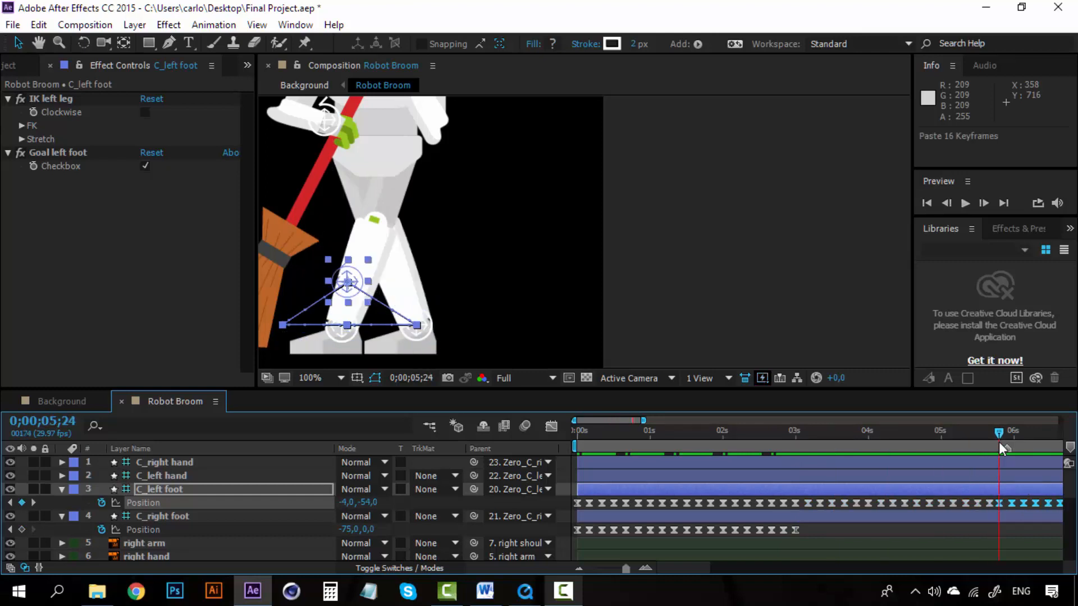
drag(997, 503, 1002, 504)
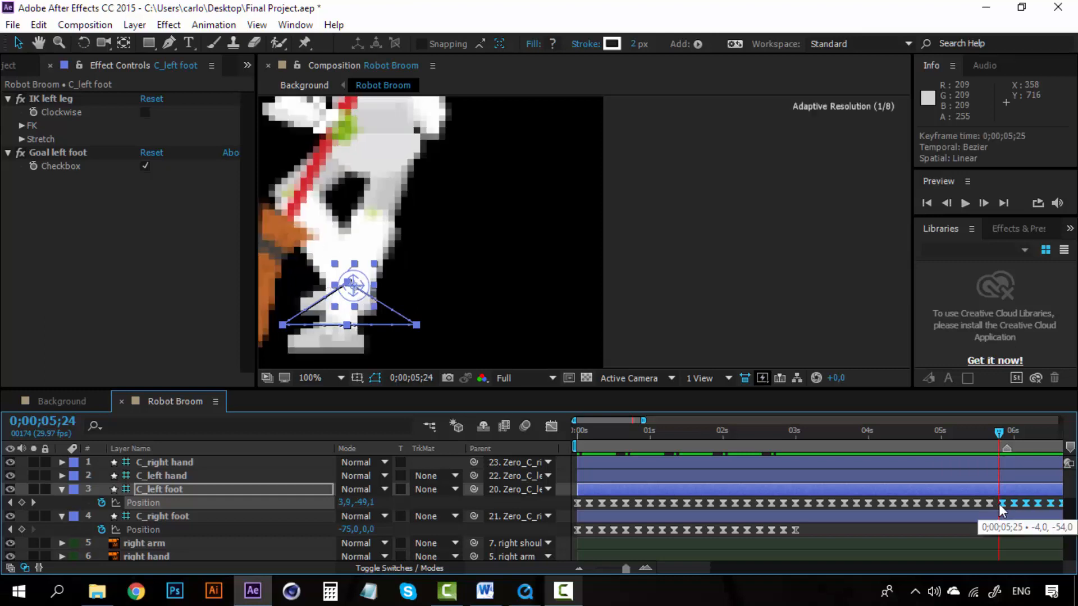
Copy C_right foot's Position keyframes from 0;00;00;15 through 0;00;03;00 and paste them at 0;00;03;05
click(608, 530)
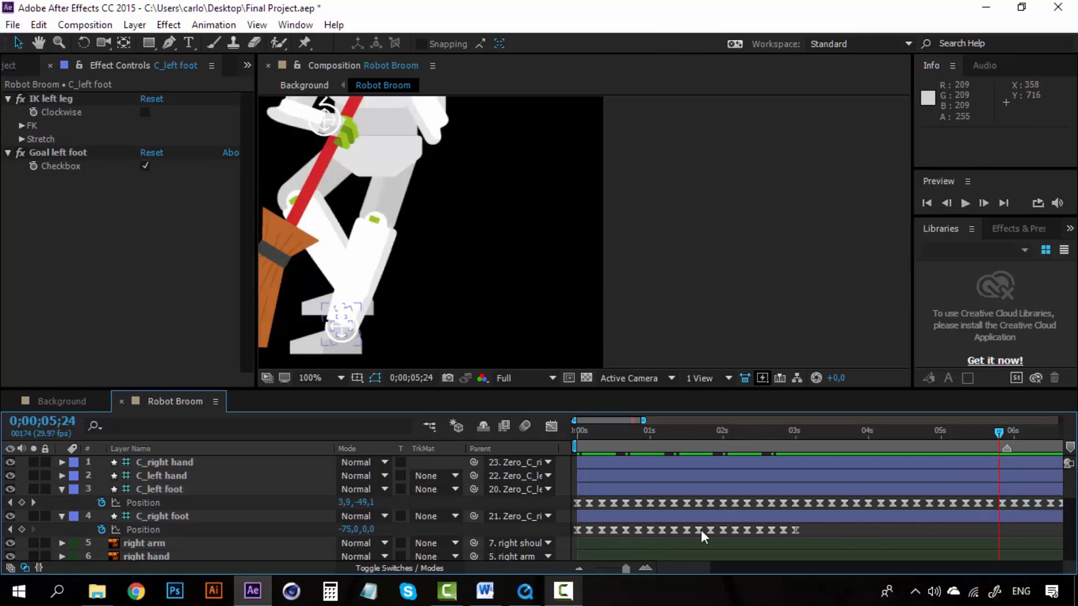
drag(608, 533, 817, 531)
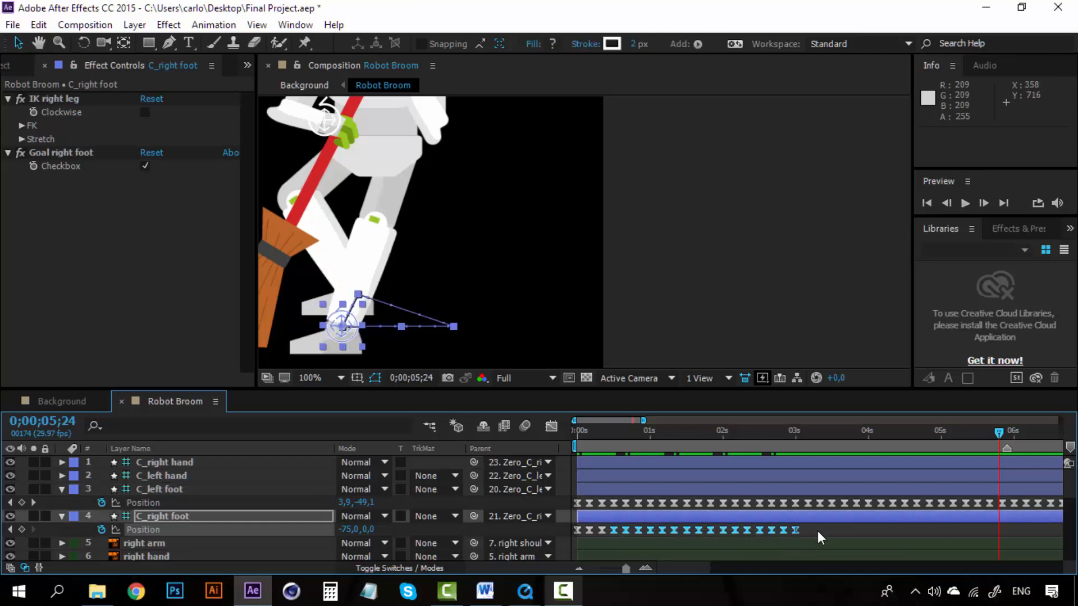
key(ctrl+c)
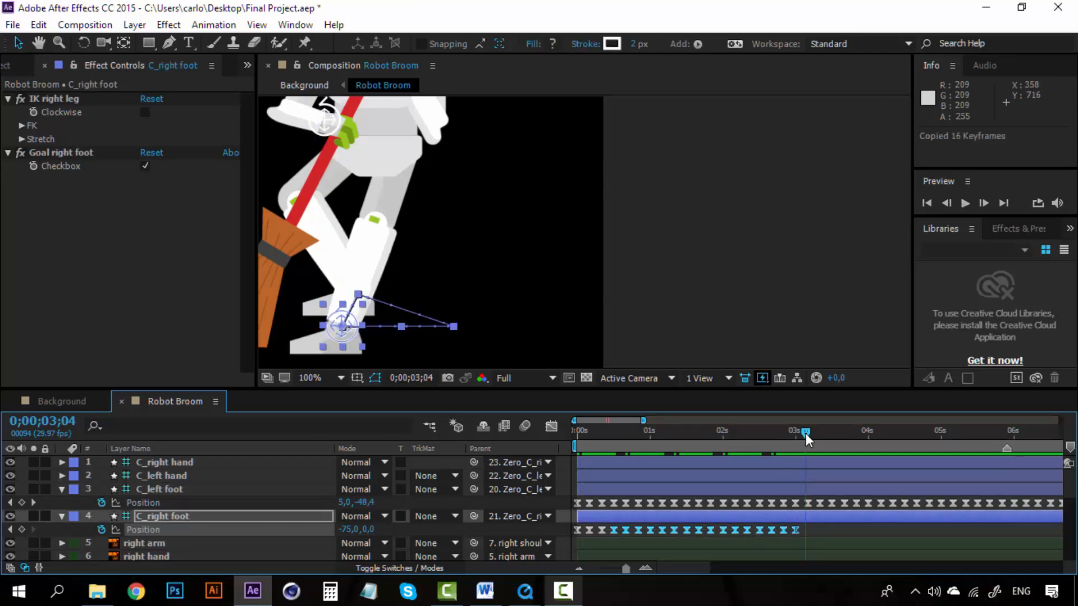
drag(806, 434, 808, 436)
key(ctrl+v)
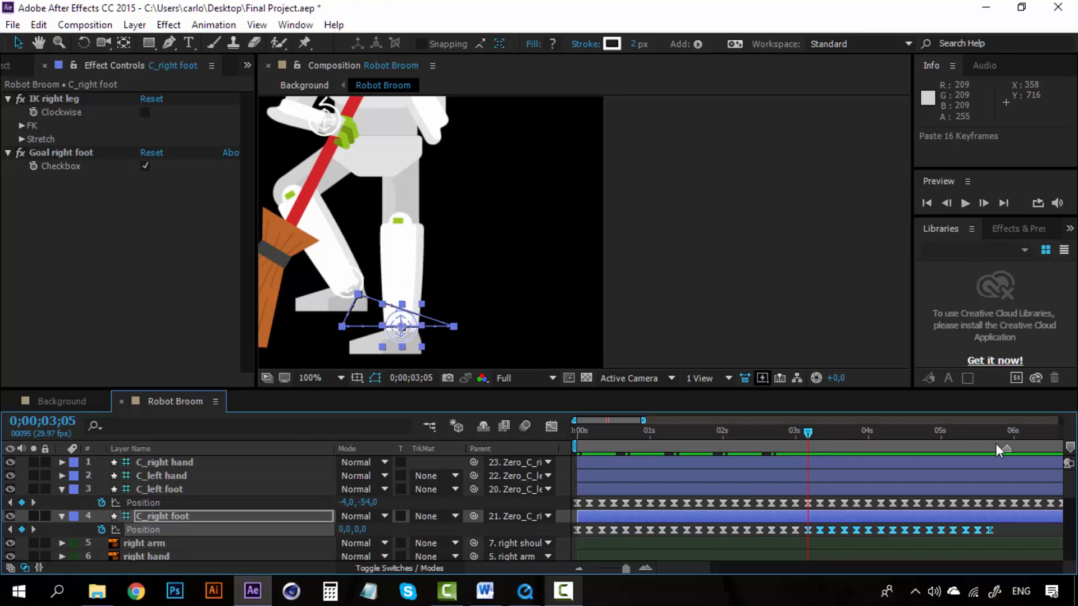
Paste the copied keyframes onto C_right foot again, right after its last keyframe, and preview the extended walk
click(998, 432)
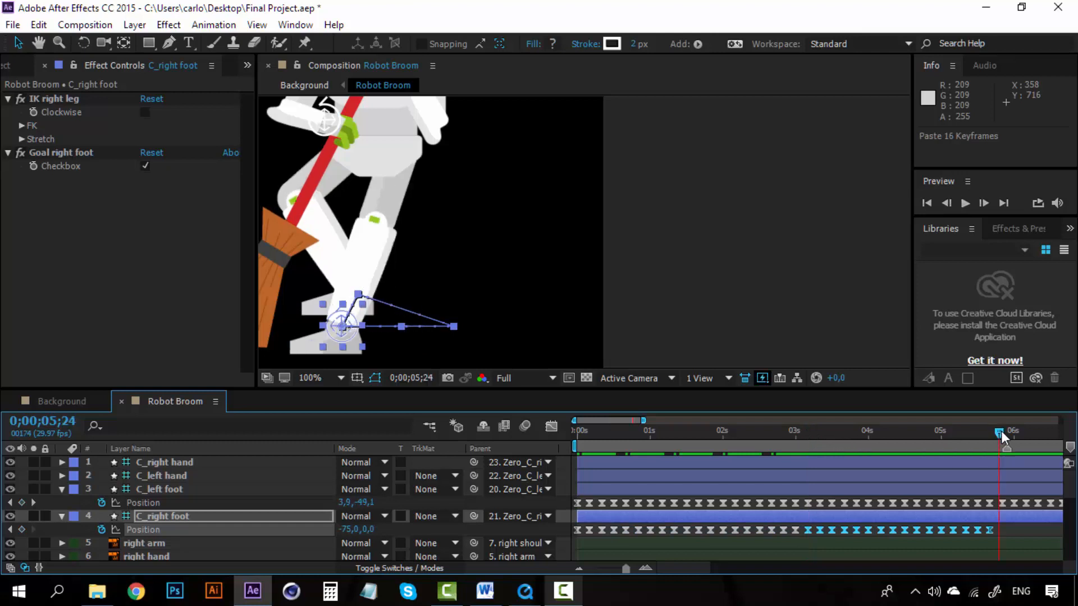
click(1002, 432)
key(ctrl+v)
drag(998, 434, 616, 433)
key(space)
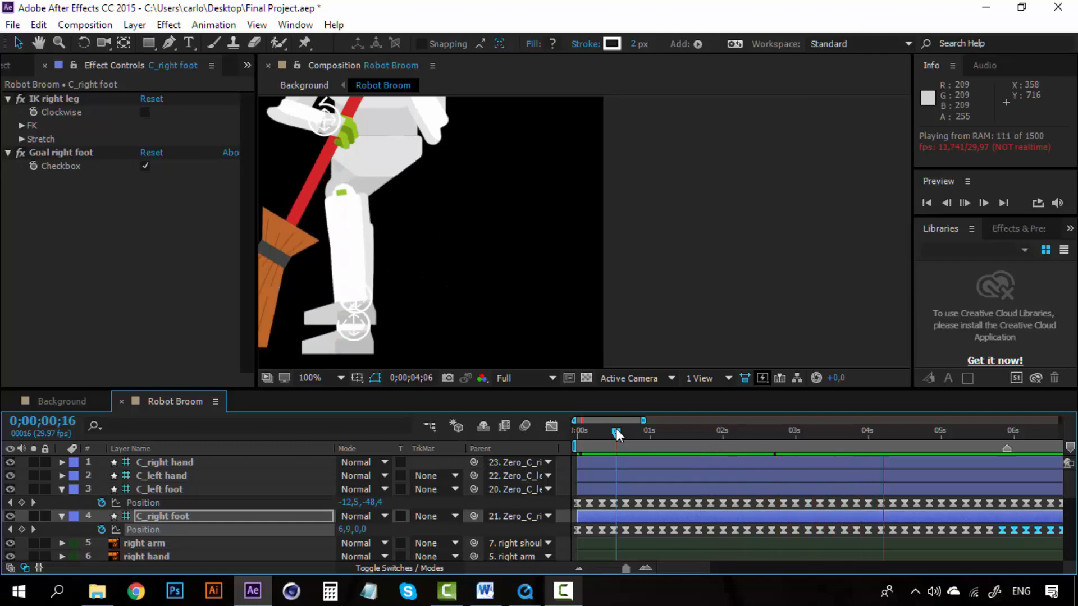
key(space)
Preview the Robot Broom's crossing in the Background composition from 0;00;26;15
drag(616, 434, 564, 427)
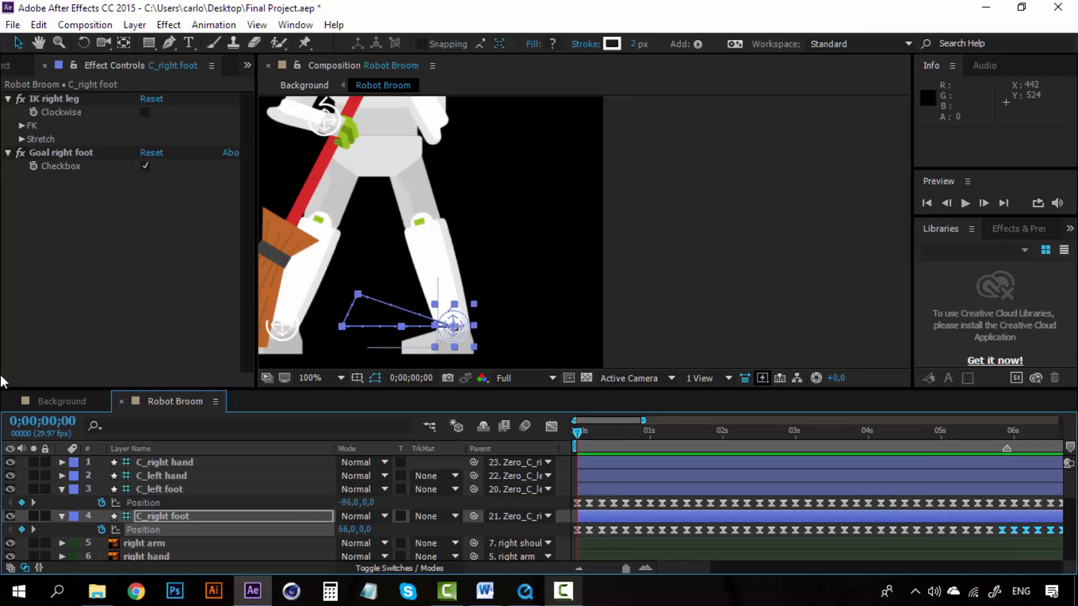
click(42, 400)
key(space)
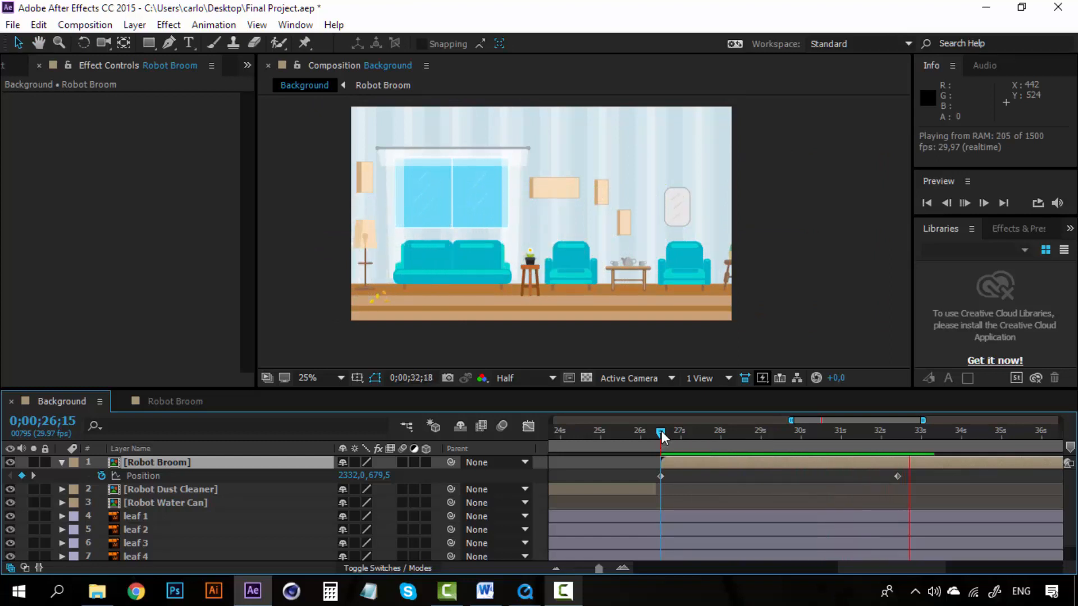
key(space)
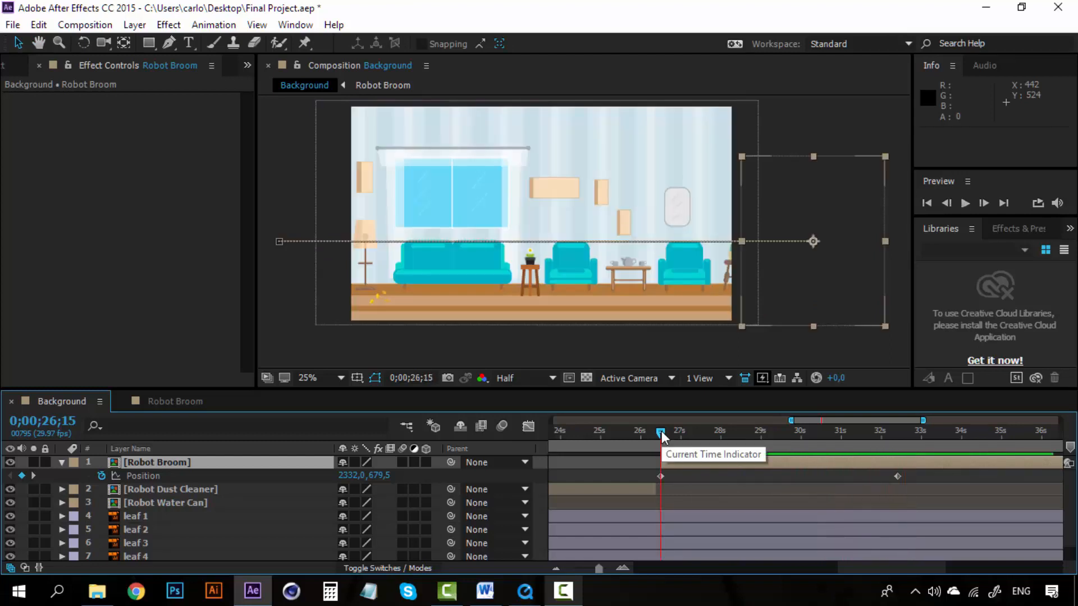
key(space)
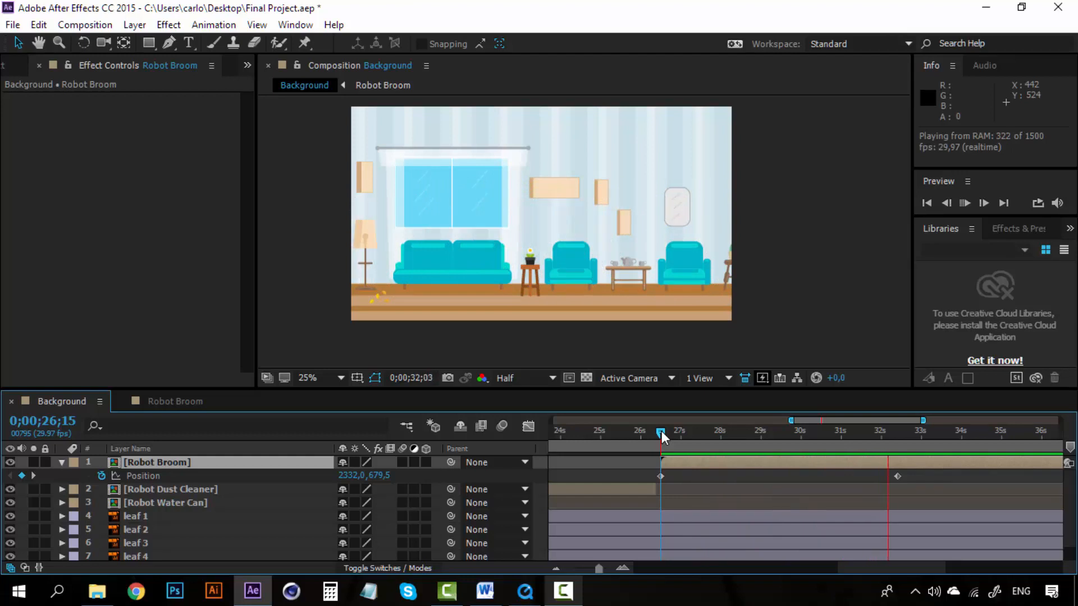
key(space)
Slow the Robot Broom's crossing by moving its final Position keyframe to 0;00;36;11 in Background
drag(661, 431, 898, 431)
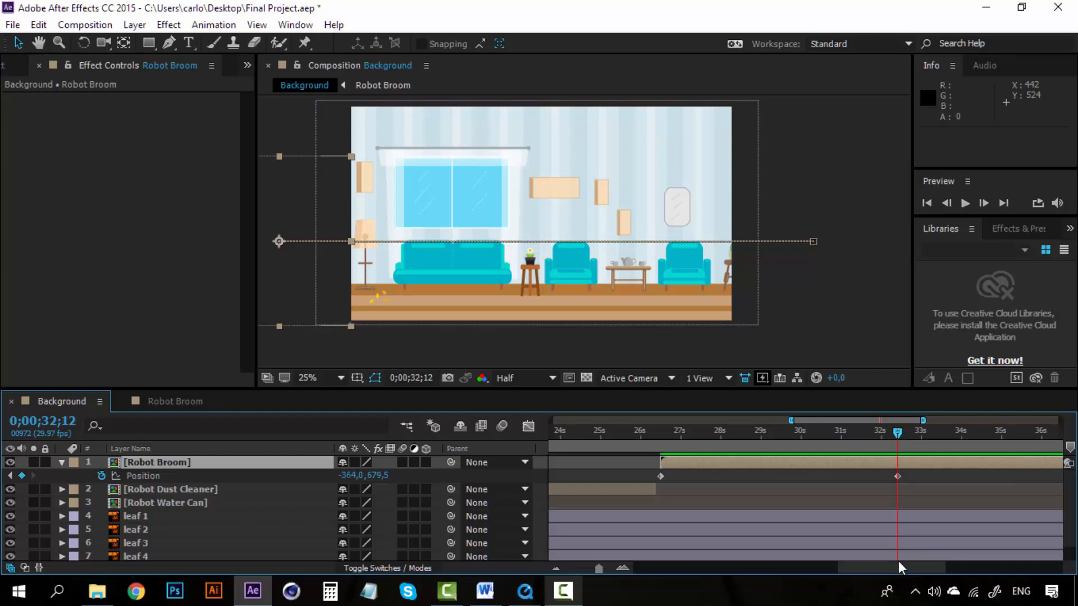
mouse_move(899, 565)
mouse_down()
mouse_move(962, 572)
mouse_move(901, 565)
mouse_up()
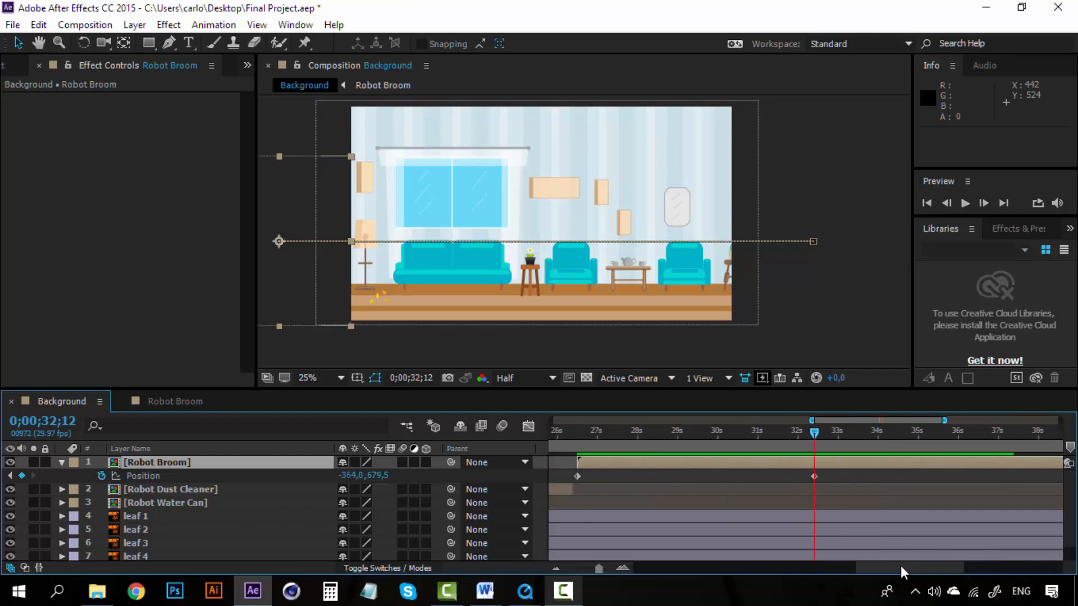
click(852, 432)
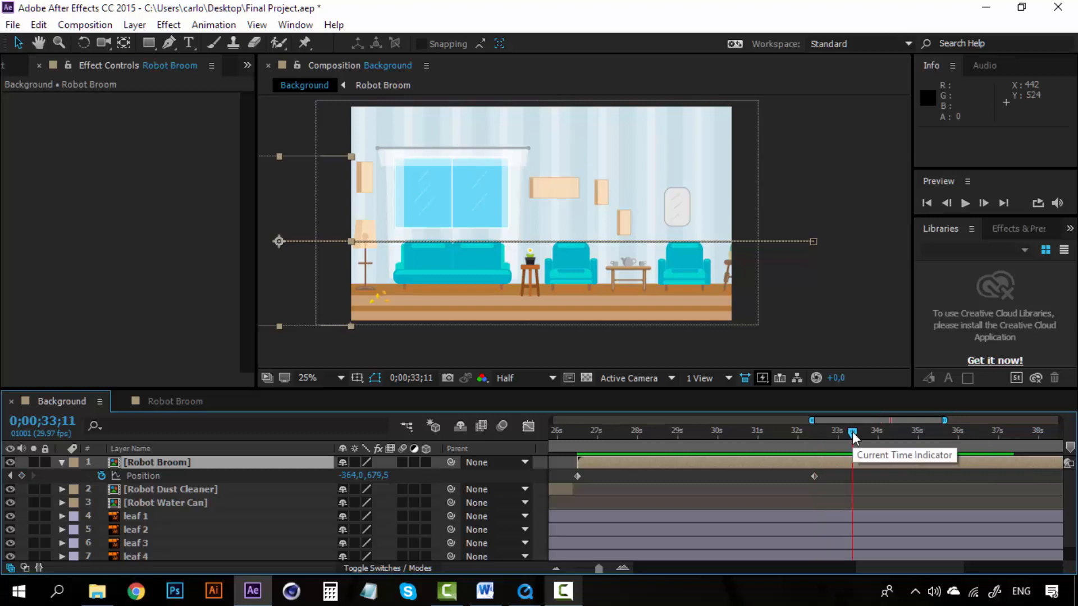
click(936, 432)
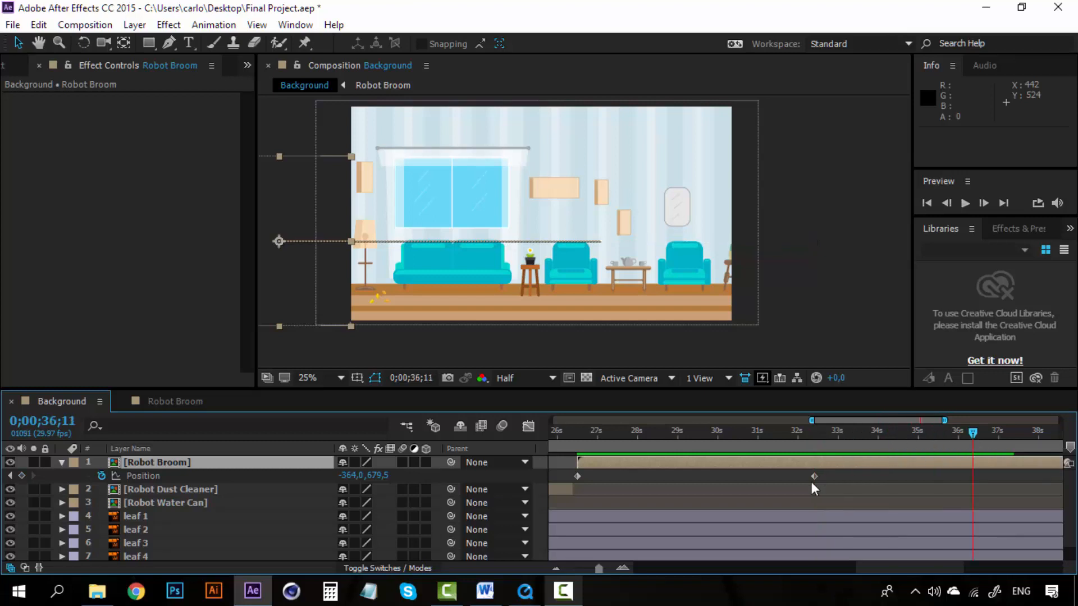
drag(814, 476, 972, 475)
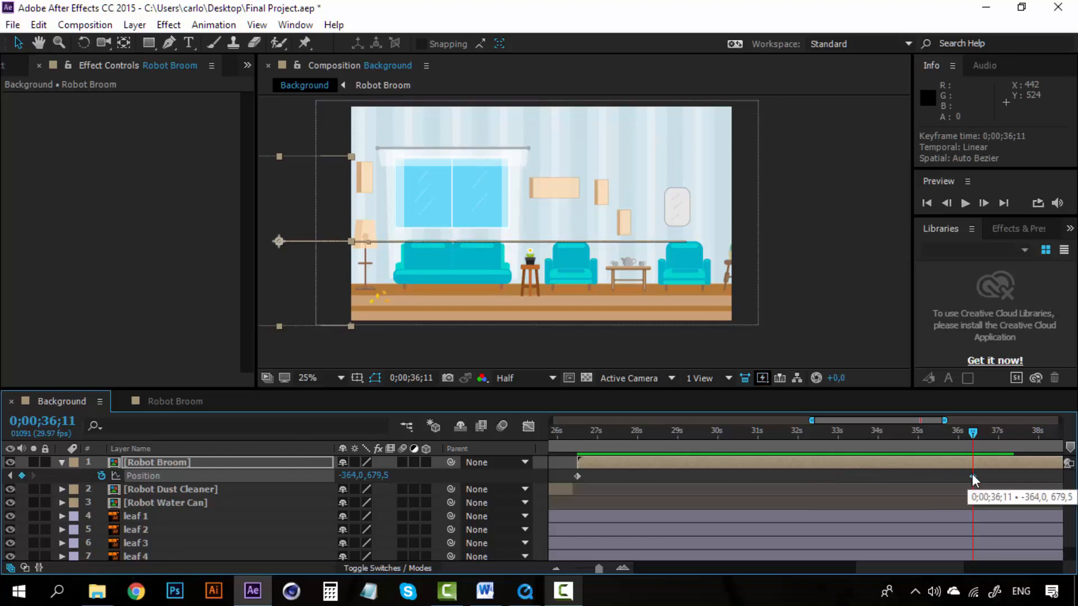
Add a composition marker at 0;00;09;26 in Robot Broom for the new crossing end, undoing any marker placed on C_right foot
click(184, 401)
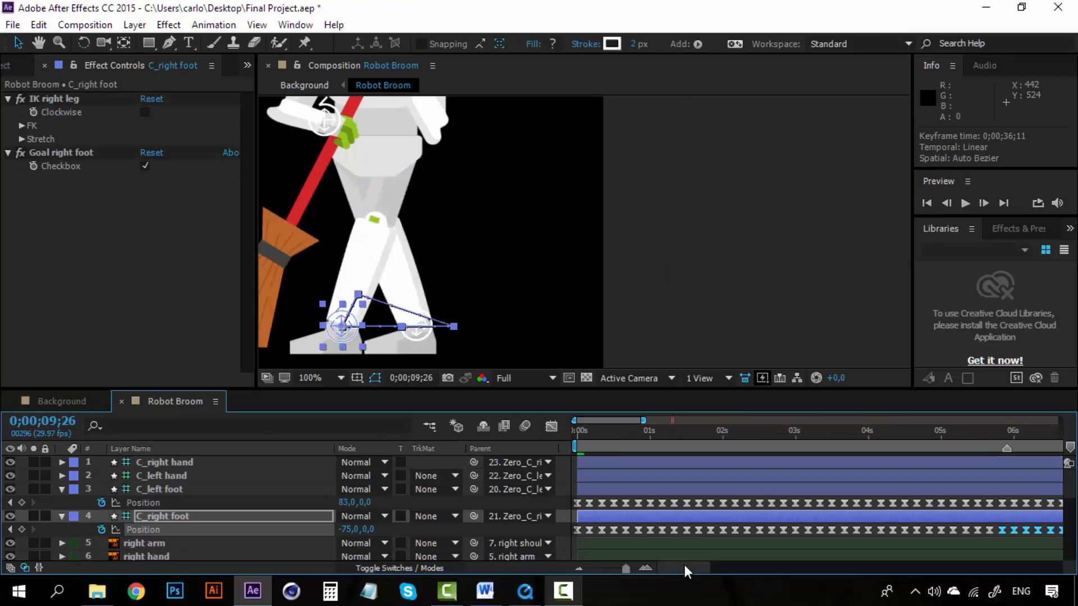
drag(696, 564, 745, 559)
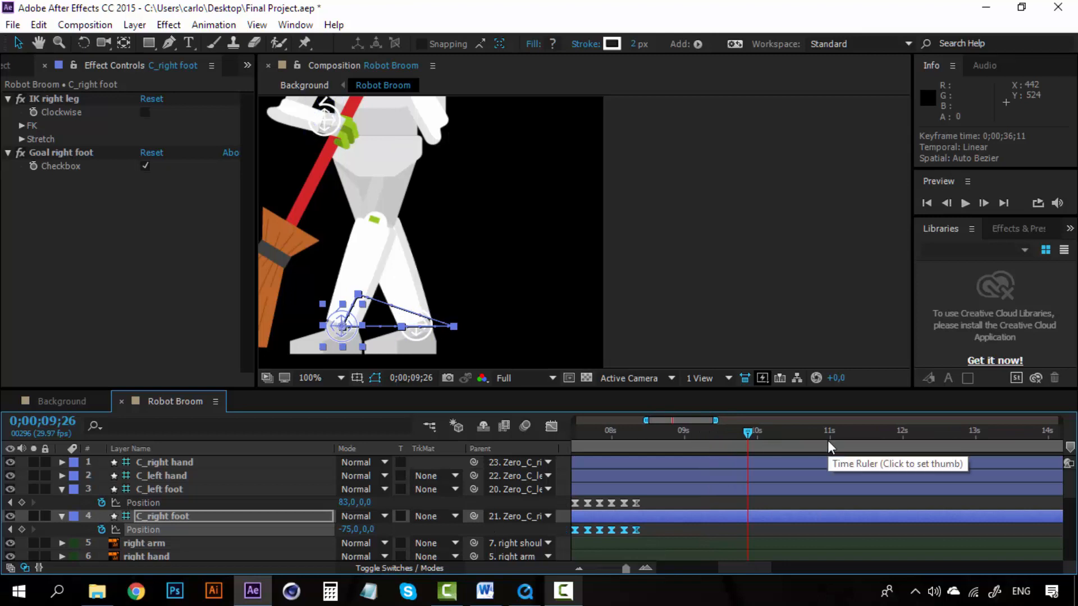
key(KP_Multiply)
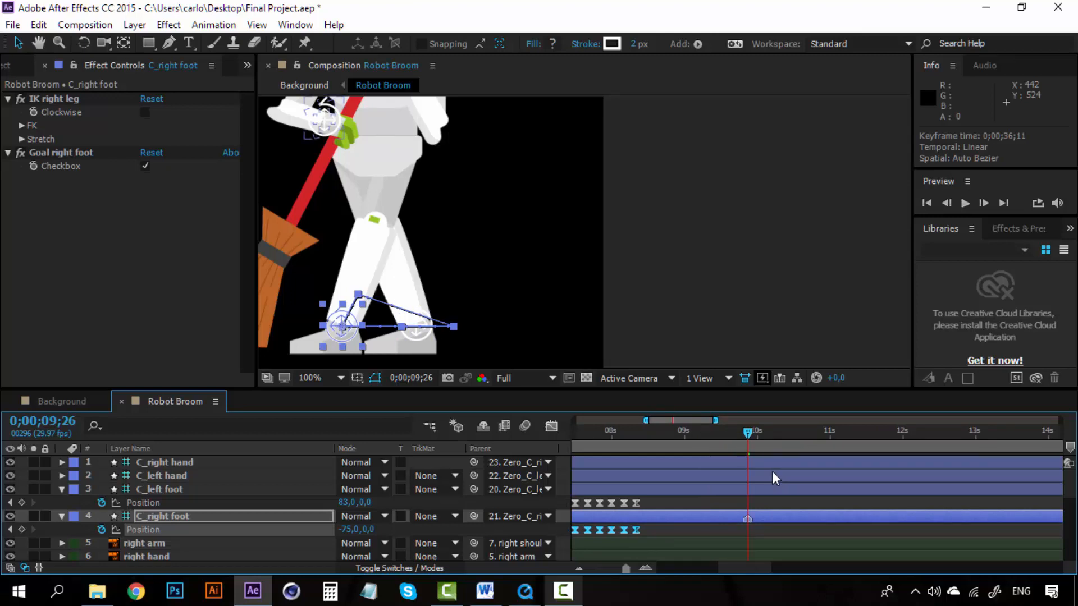
key(ctrl+z)
click(774, 316)
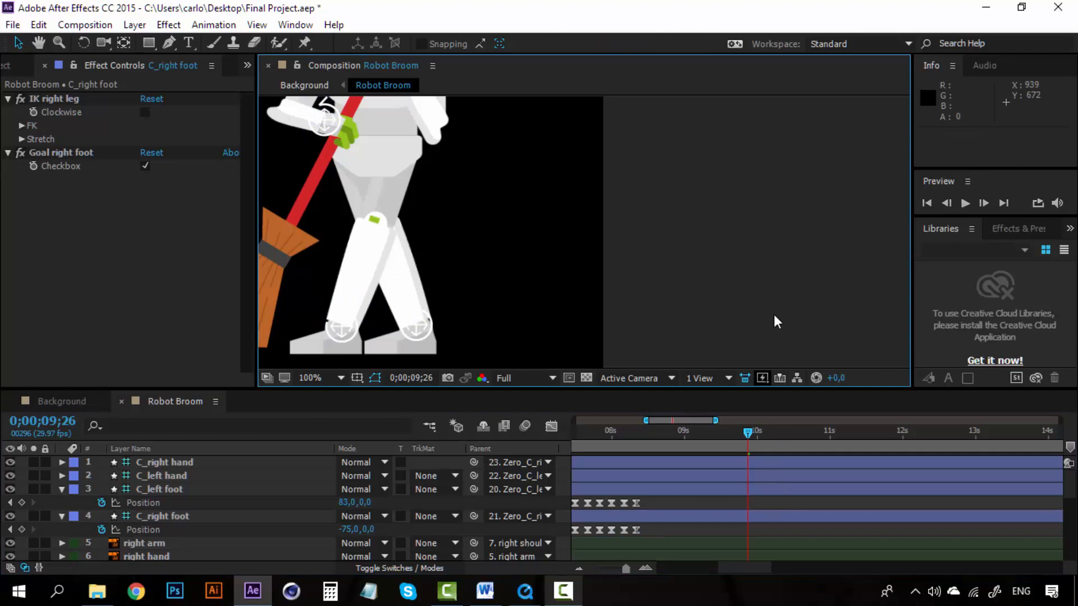
key(KP_Multiply)
Copy all of C_left foot's Position keyframes from 0;00;00;15 onward
drag(742, 570, 684, 569)
click(577, 566)
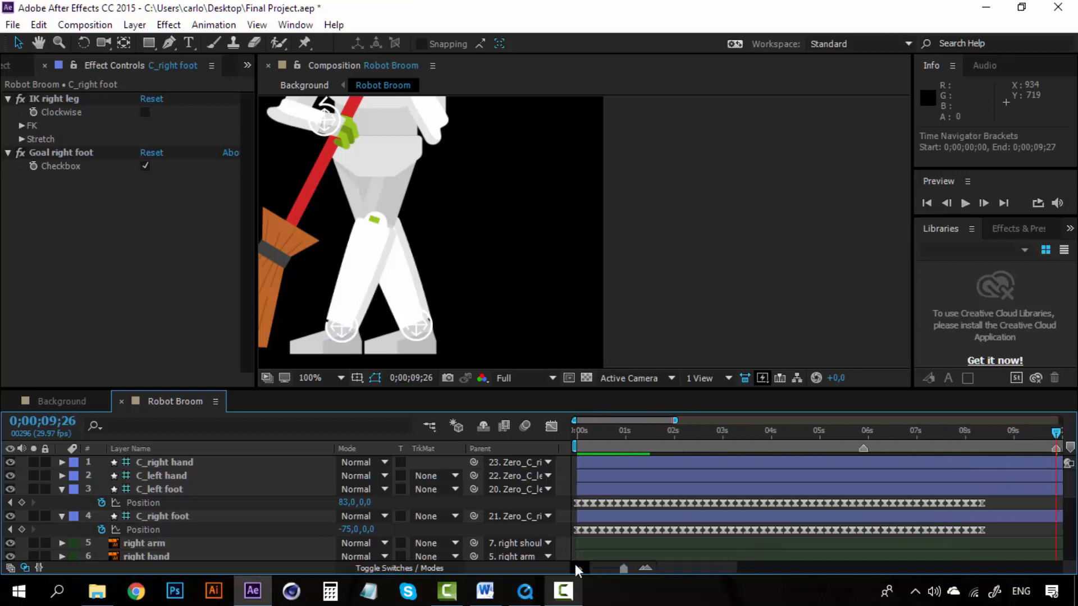
click(646, 568)
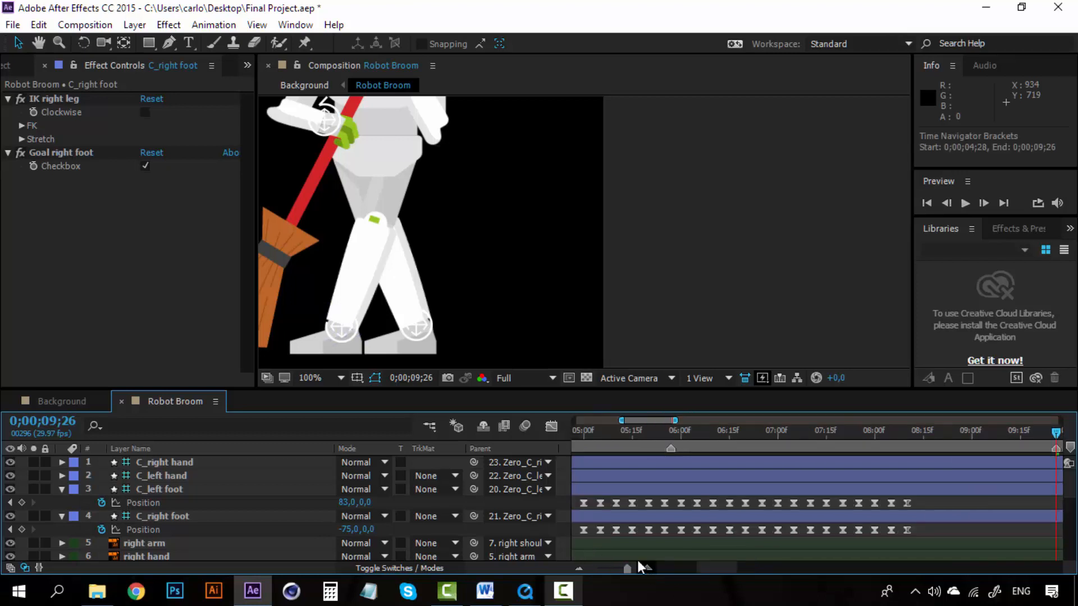
click(652, 569)
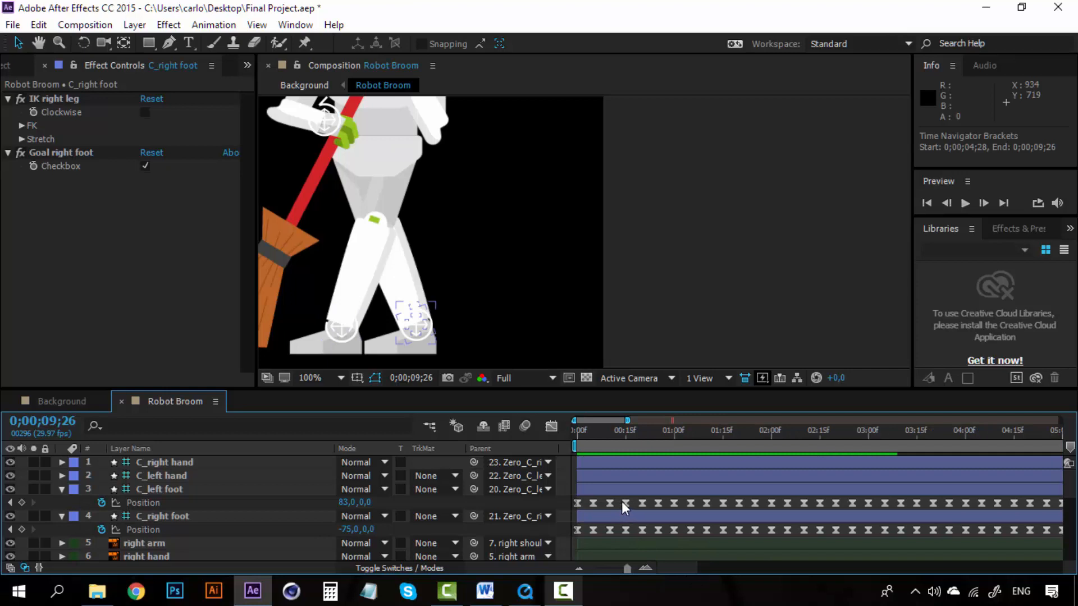
drag(619, 501, 1005, 507)
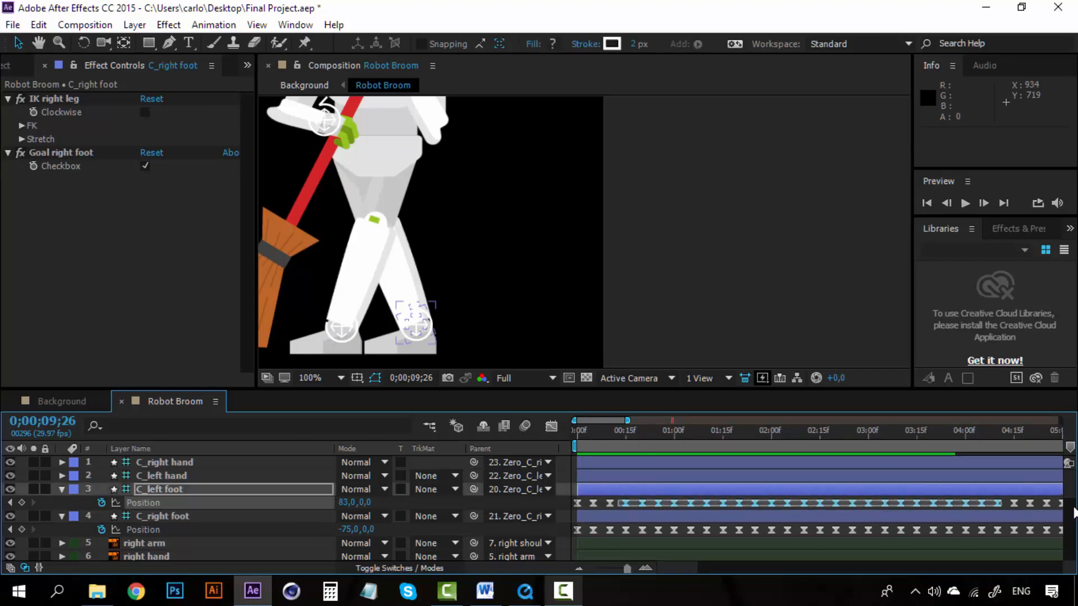
drag(1073, 512, 972, 507)
key(ctrl+c)
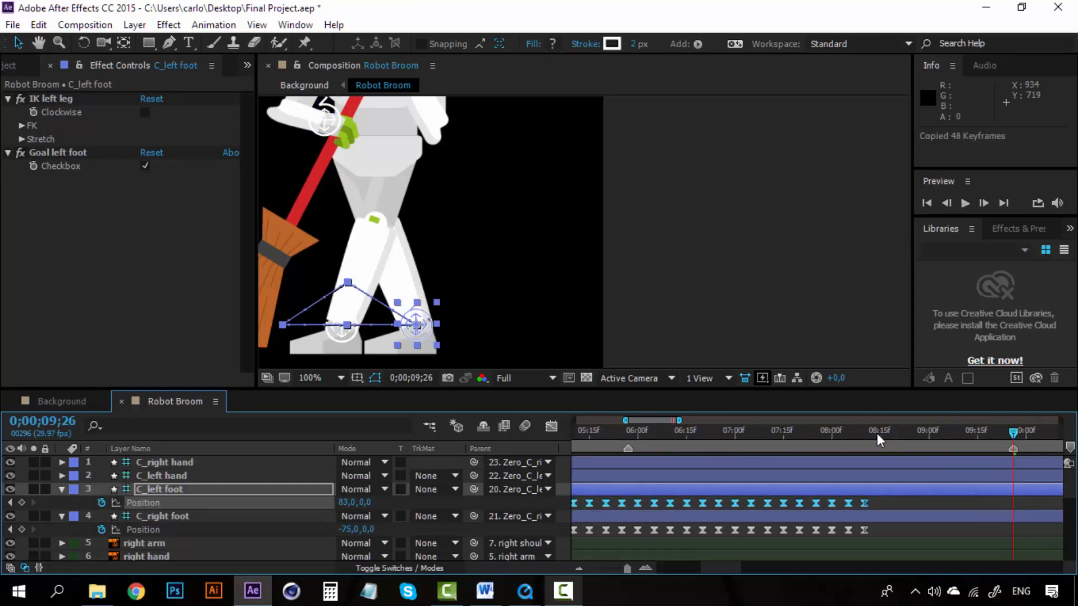
Paste the copied keyframes onto C_left foot at 0;00;08;15 and preview the transition from 0;00;08;08
click(879, 433)
key(ctrl+v)
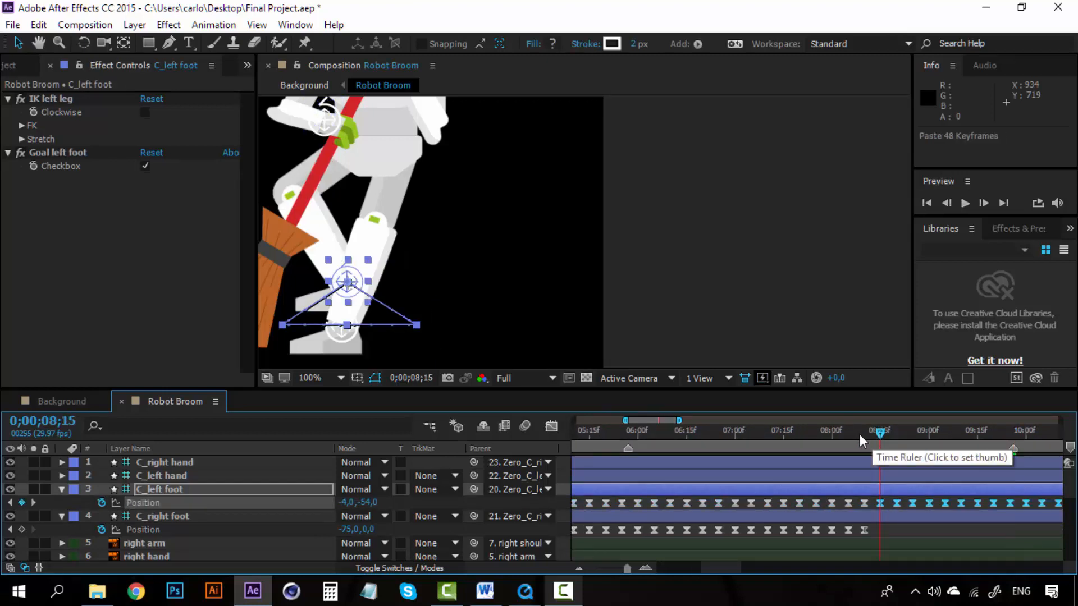
click(857, 432)
key(space)
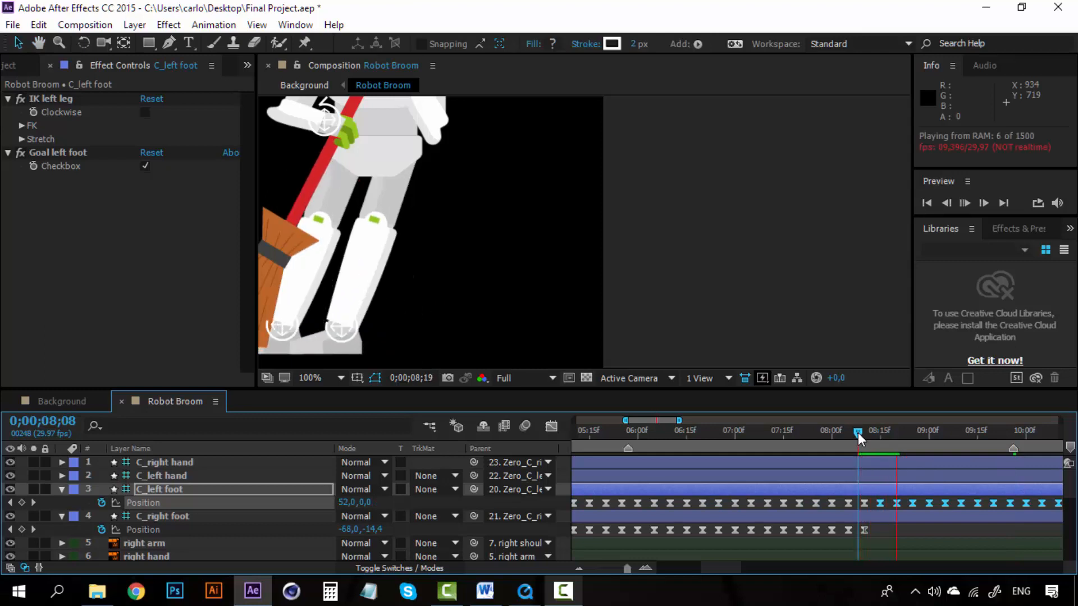
key(space)
Copy C_right foot's Position keyframes from 0;00;00;15 onward, paste them at 0;00;08;15, and return to the Background composition
drag(731, 567, 679, 567)
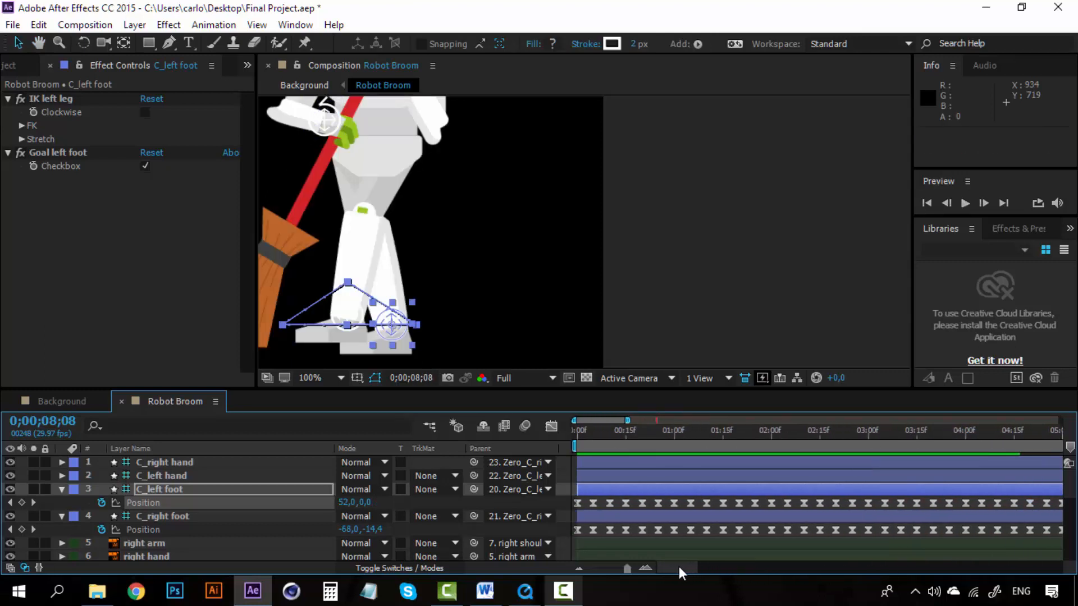
click(617, 527)
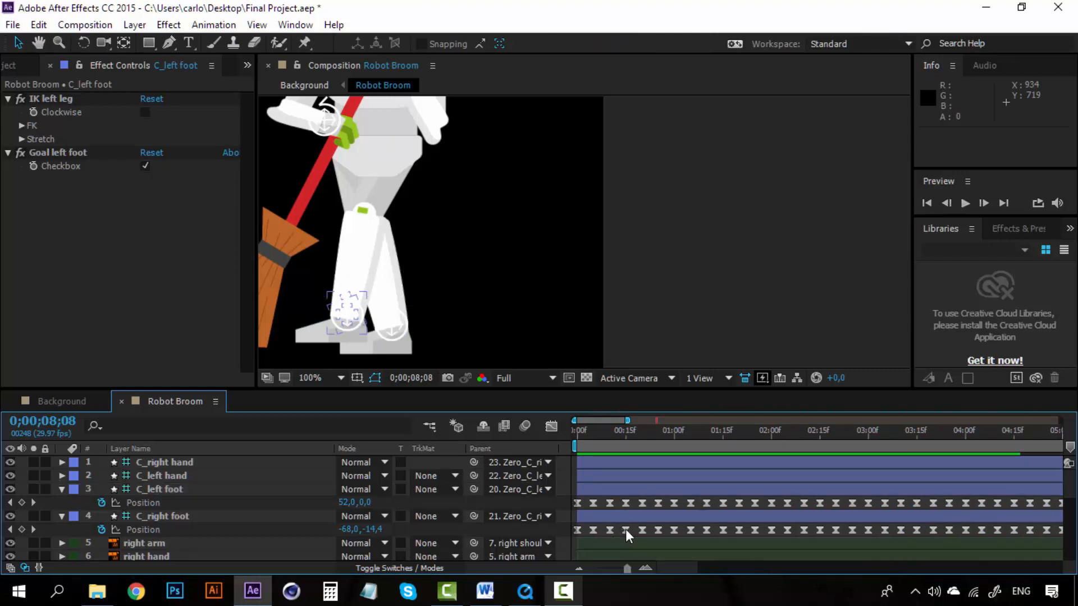
drag(619, 529, 947, 530)
key(ctrl+c)
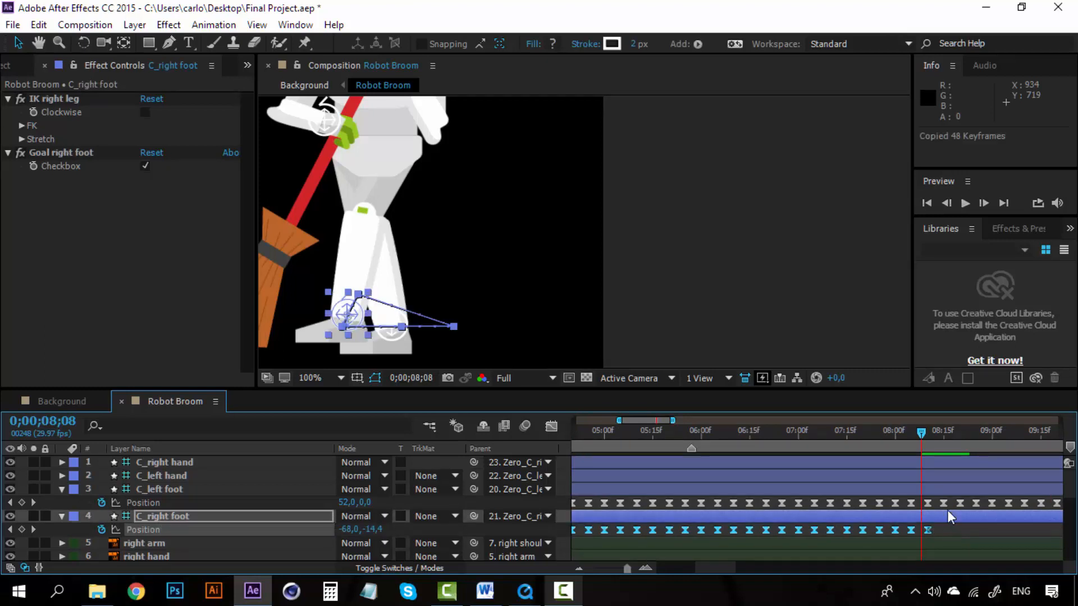
click(943, 433)
key(ctrl+v)
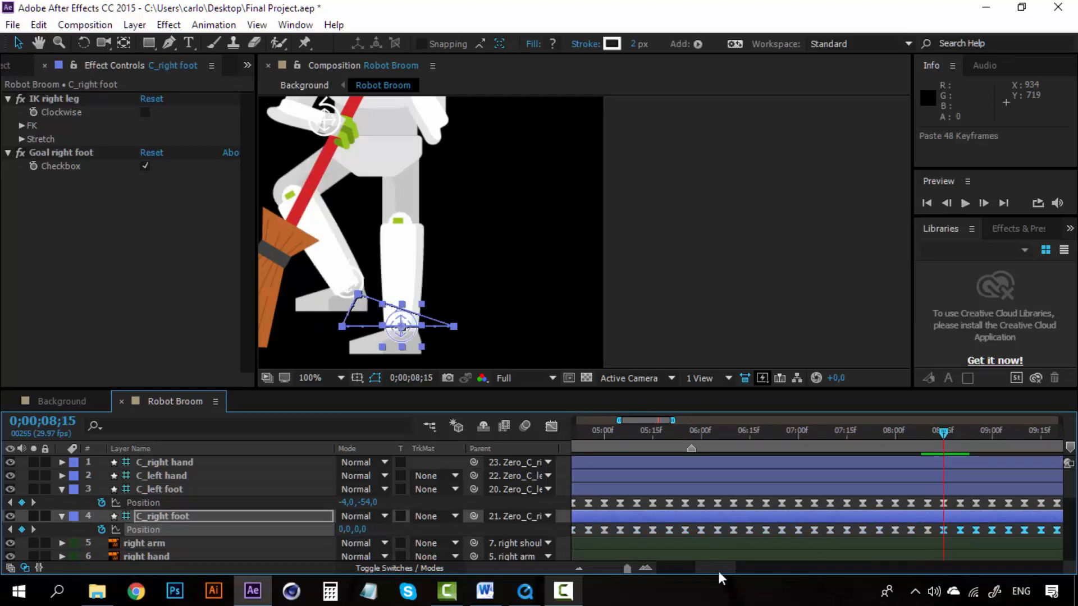
drag(717, 569, 735, 567)
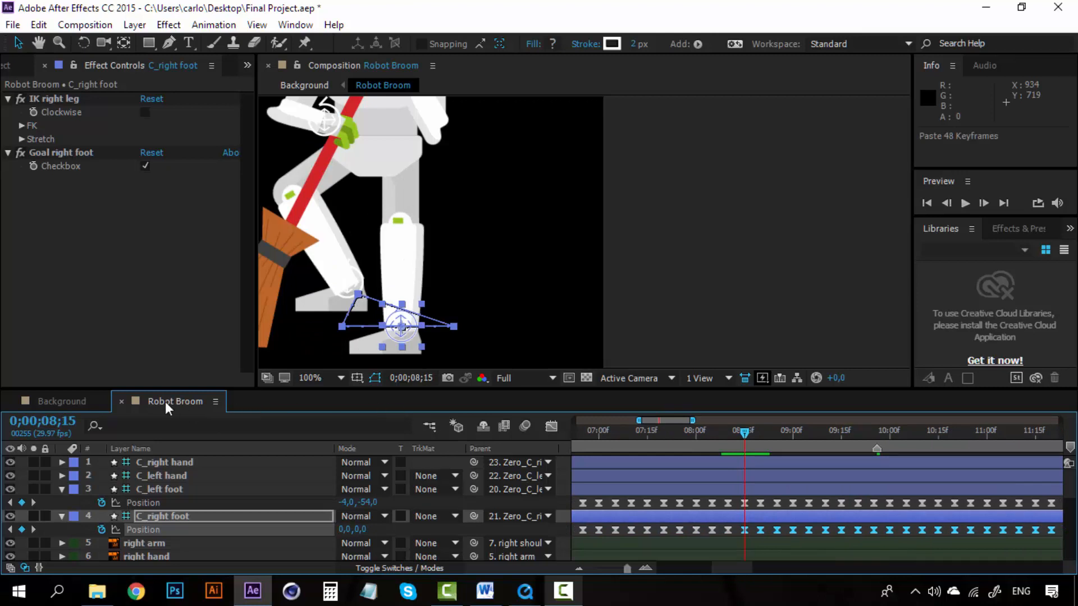
click(69, 400)
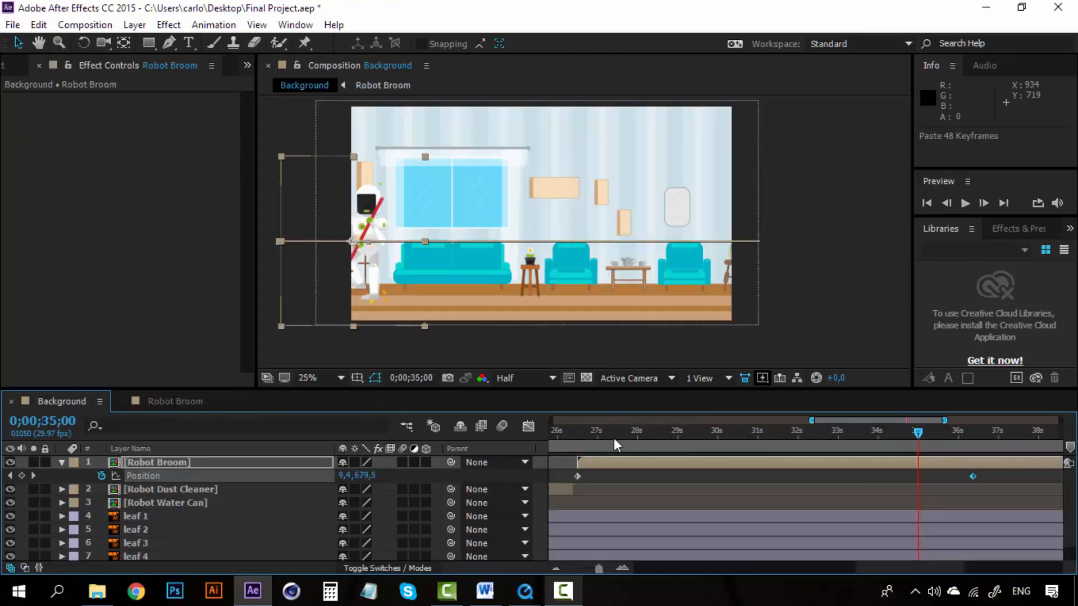
Preview the Robot Broom's crossing in the Background composition from 0;00;26;15
click(579, 431)
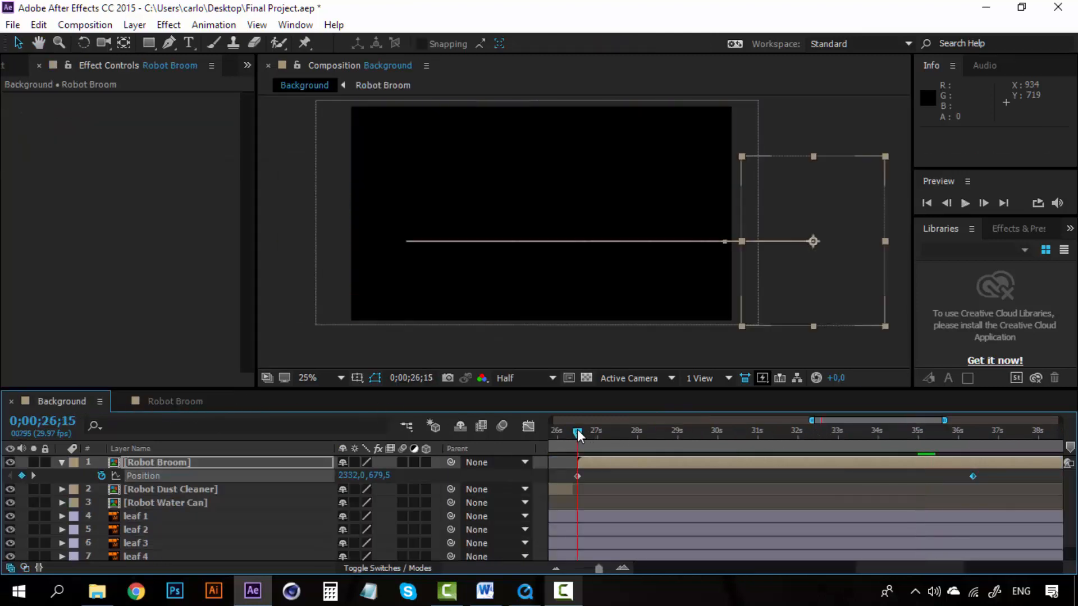
key(space)
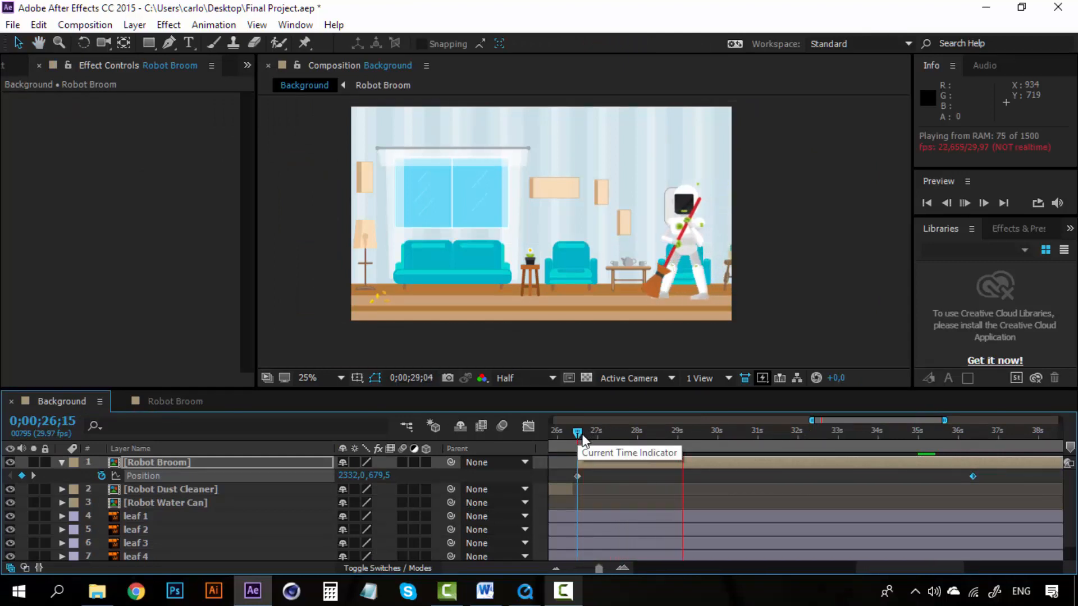
click(577, 433)
key(space)
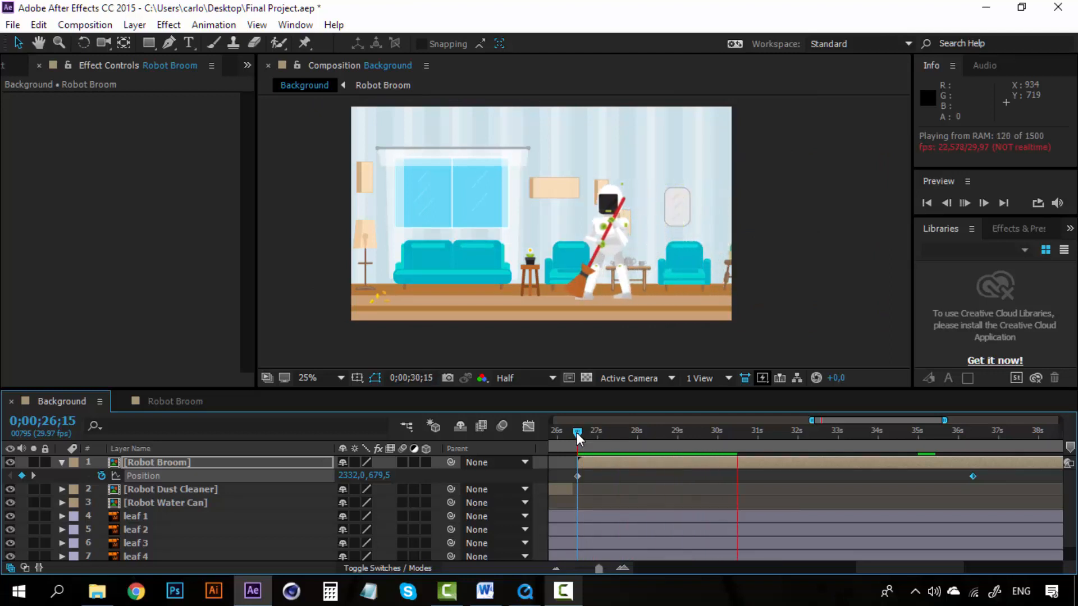
key(space)
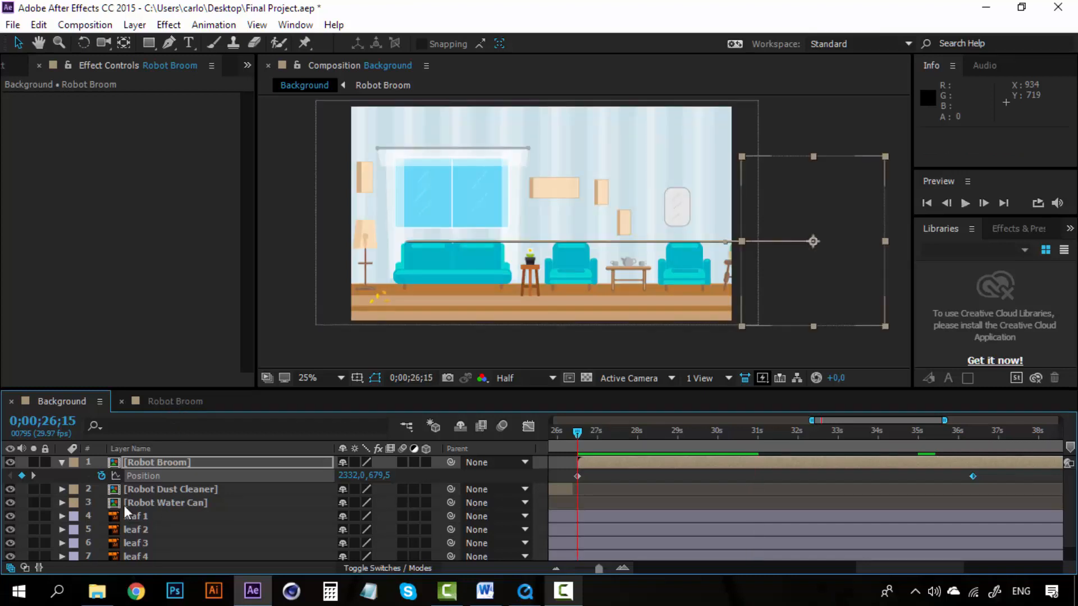
Open the Robot Water Can composition and copy all of its body layer's Position keyframes
click(171, 404)
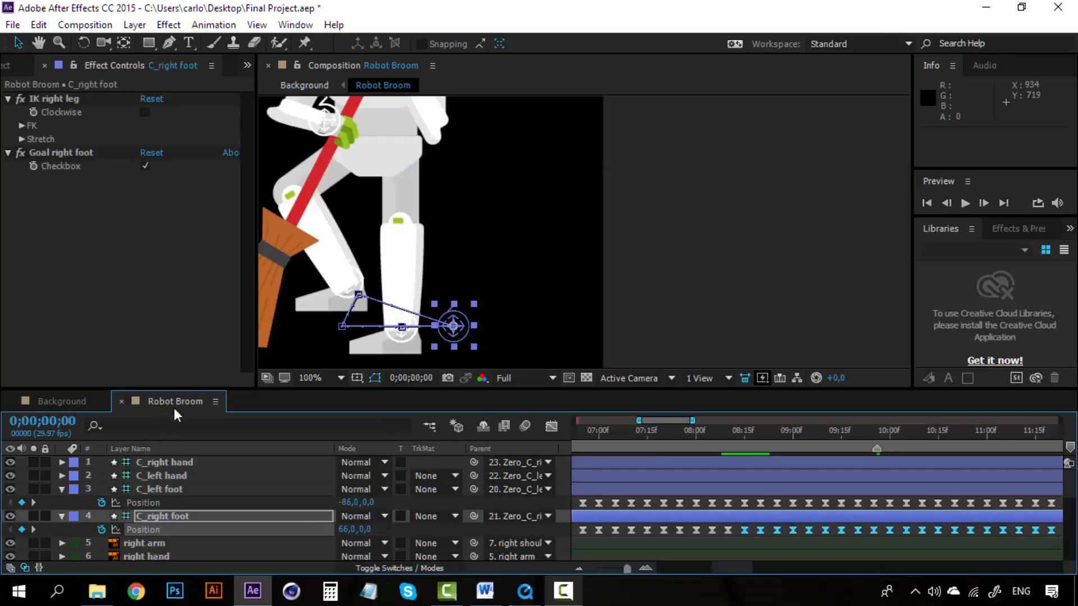
click(69, 399)
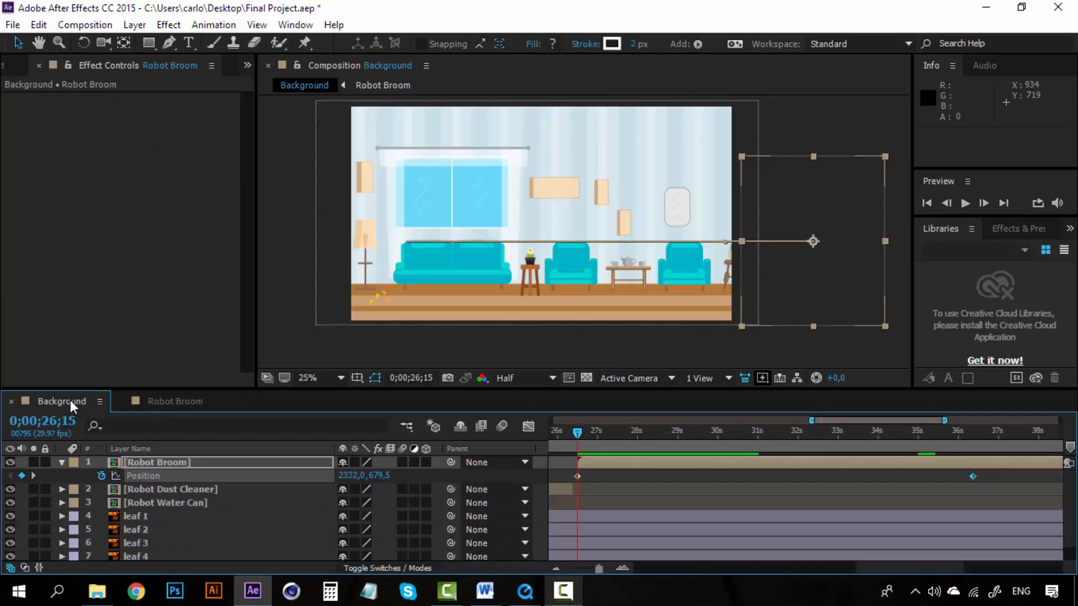
click(14, 66)
double_click(100, 325)
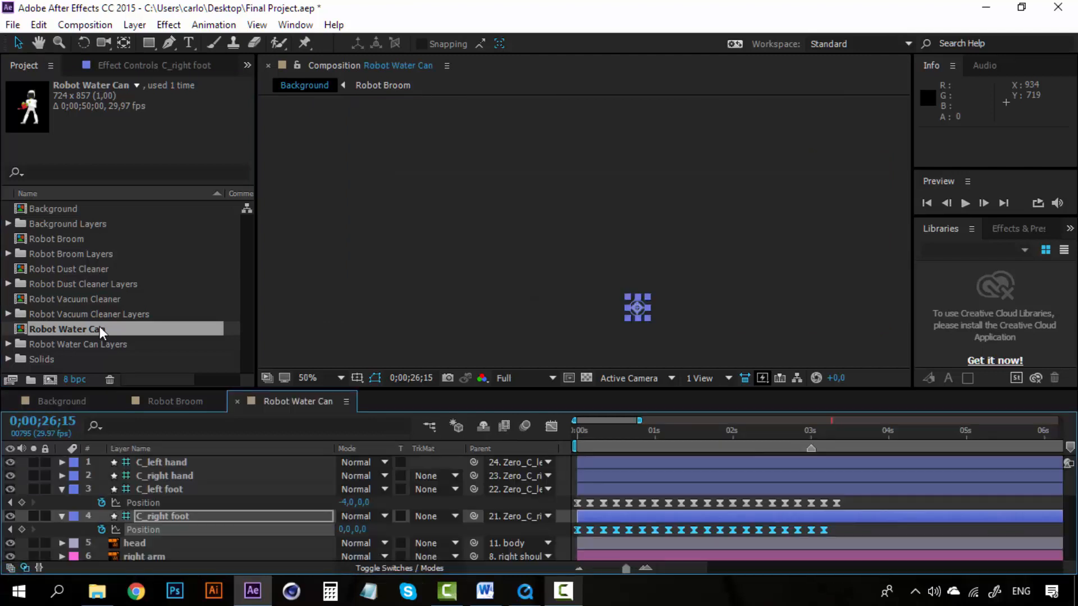
scroll(126, 521, down, 3)
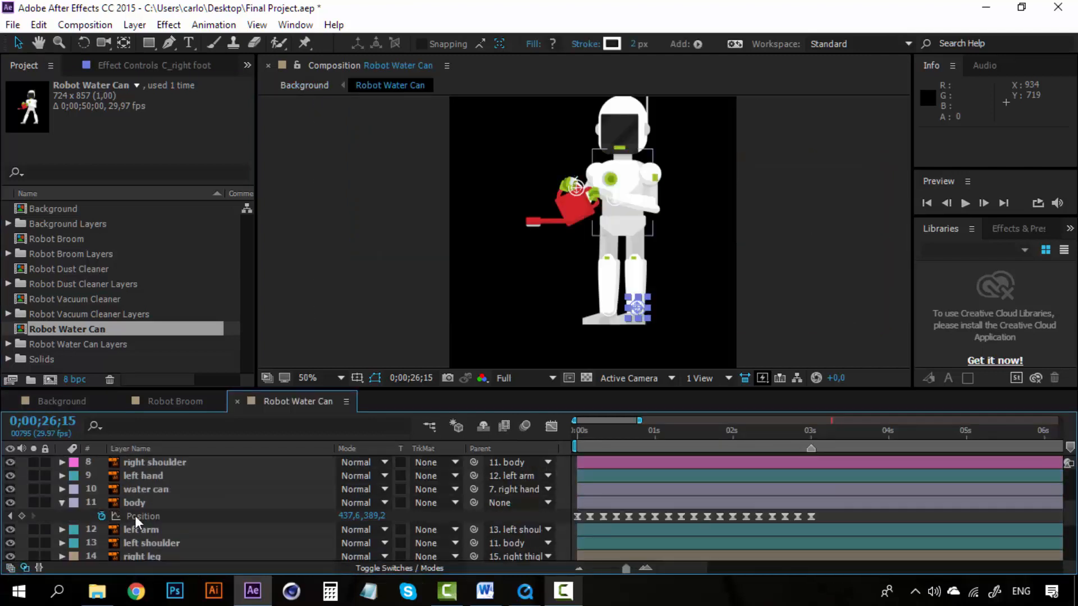
click(210, 516)
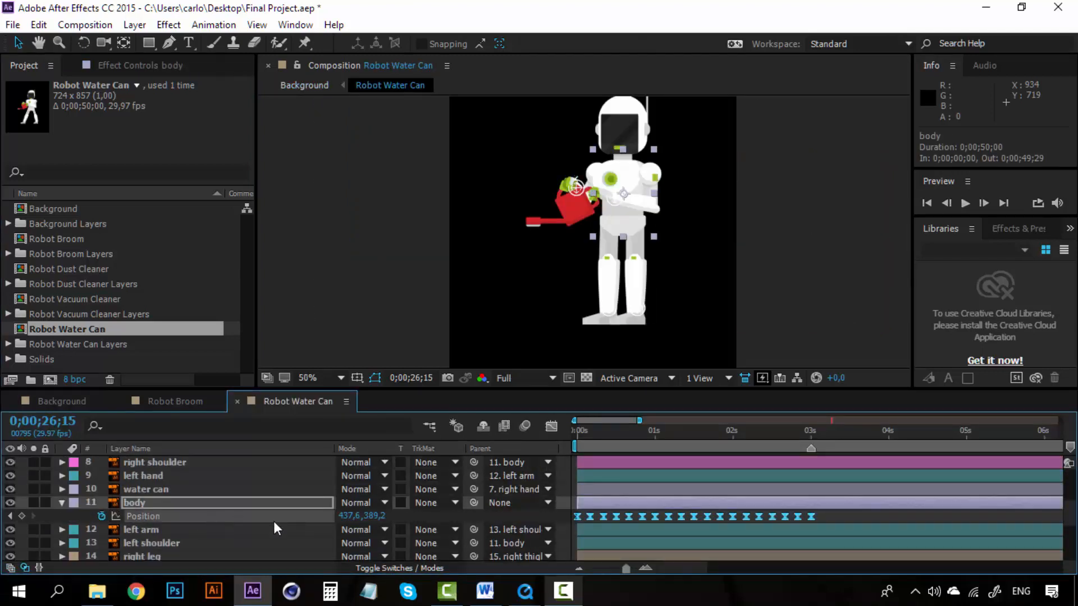
drag(839, 517, 560, 514)
key(ctrl+c)
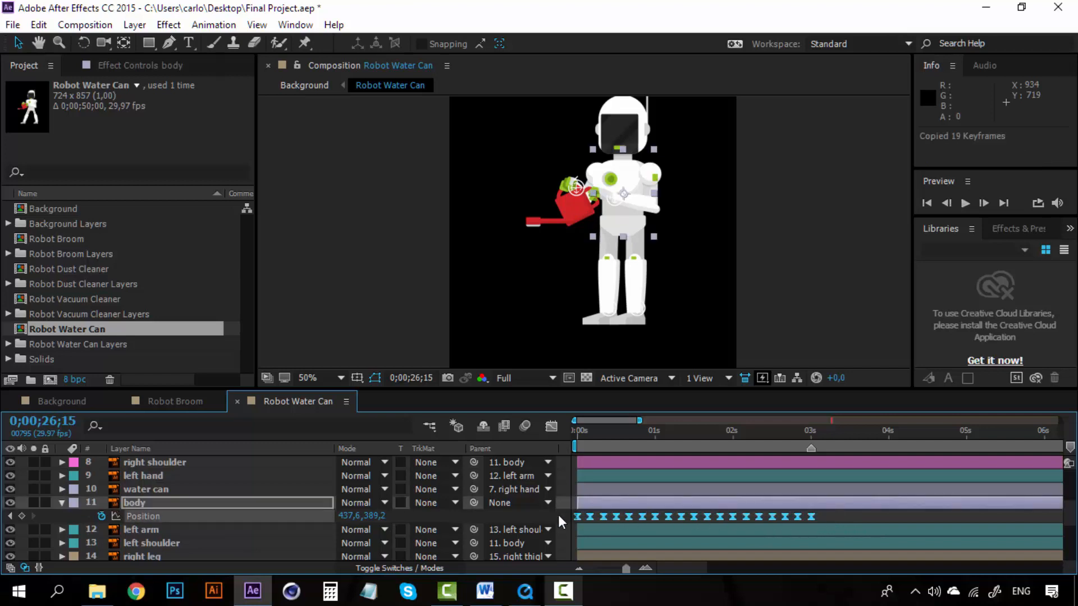
Paste the copied keyframes onto the Position of Robot Broom's body layer at 0;00;00;00
click(197, 400)
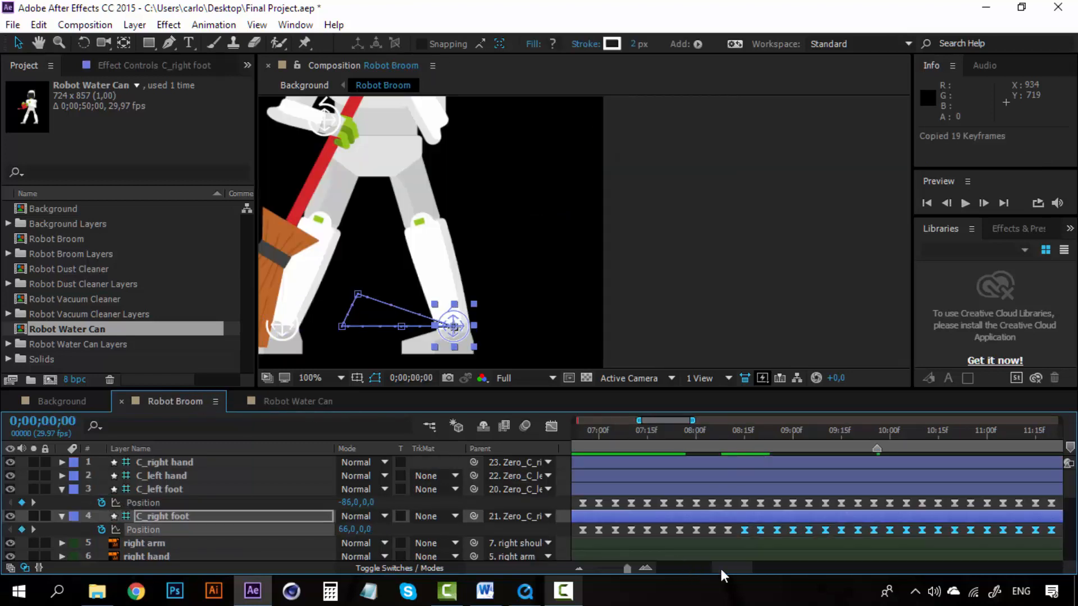
drag(721, 568, 662, 565)
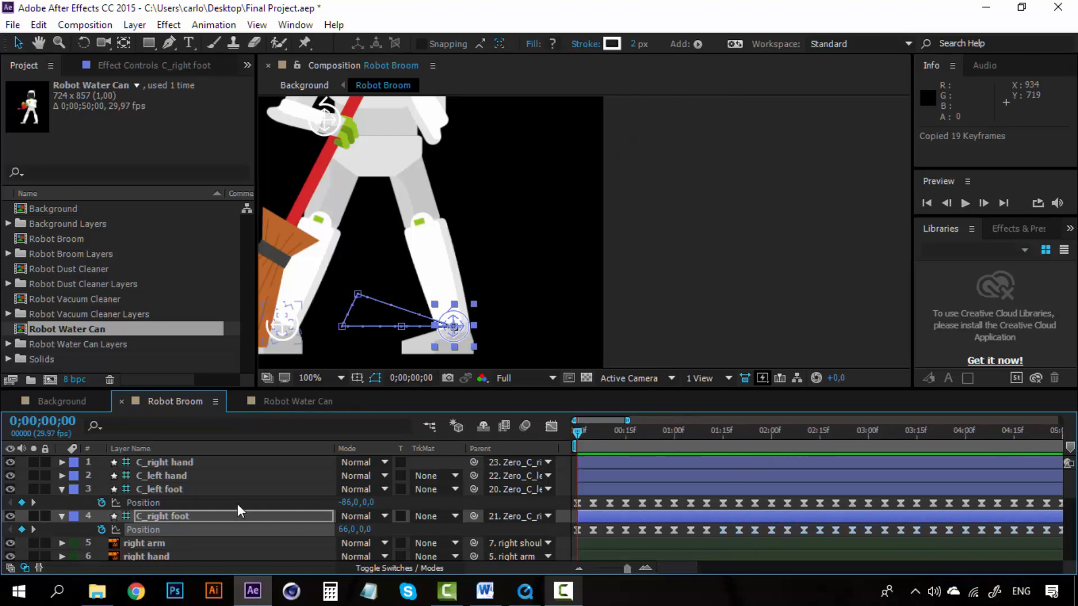
scroll(237, 503, down, 3)
click(155, 517)
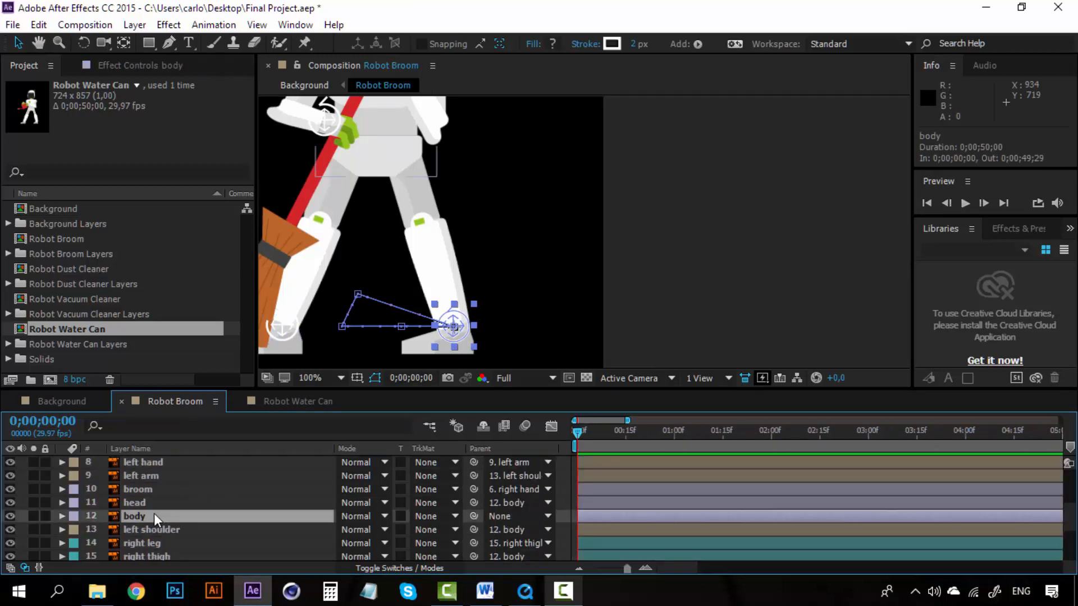
key(p)
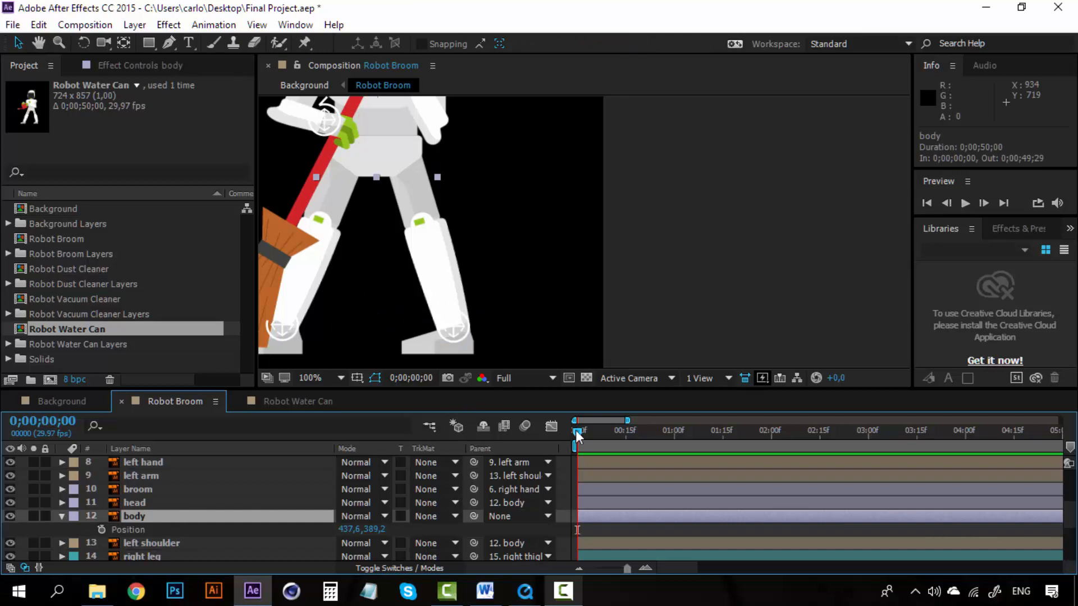
key(ctrl+v)
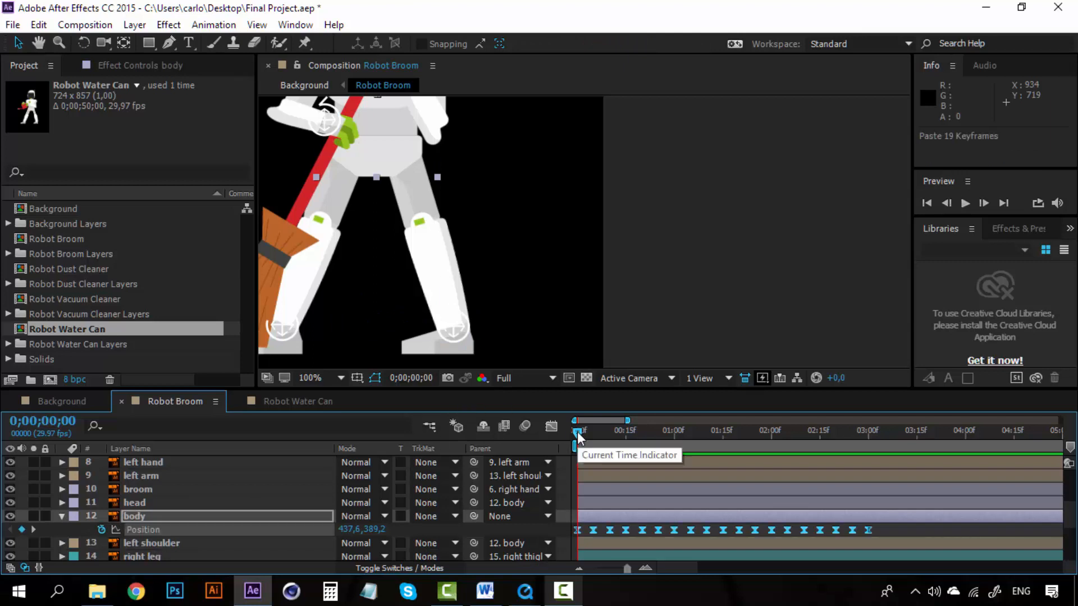
Copy the body layer's pasted Position keyframes and paste them again at 0;00;03;05 in Robot Broom
drag(682, 568, 698, 571)
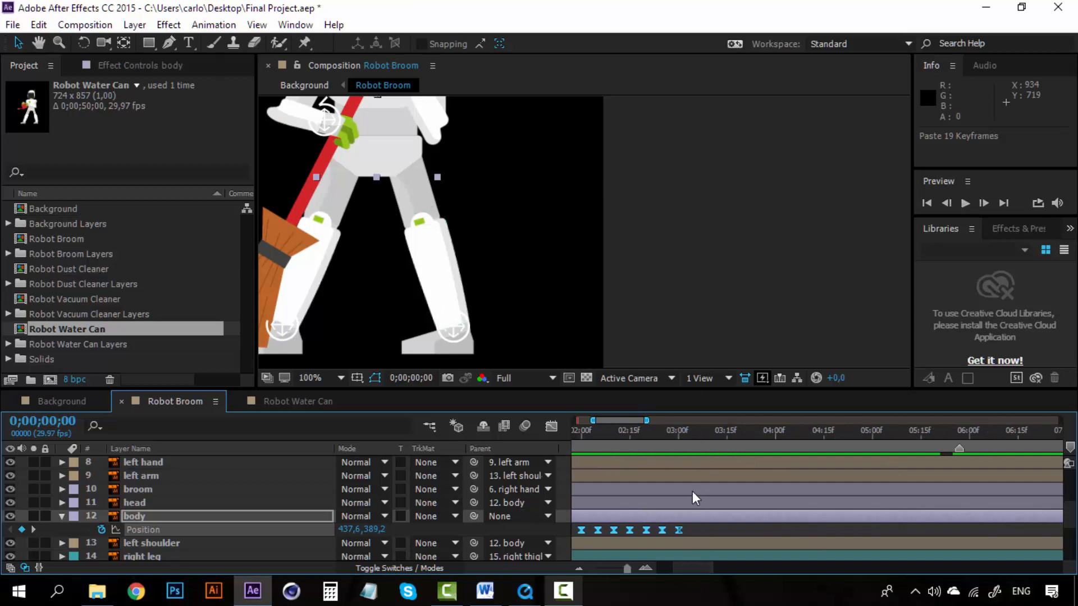
key(ctrl+c)
click(693, 430)
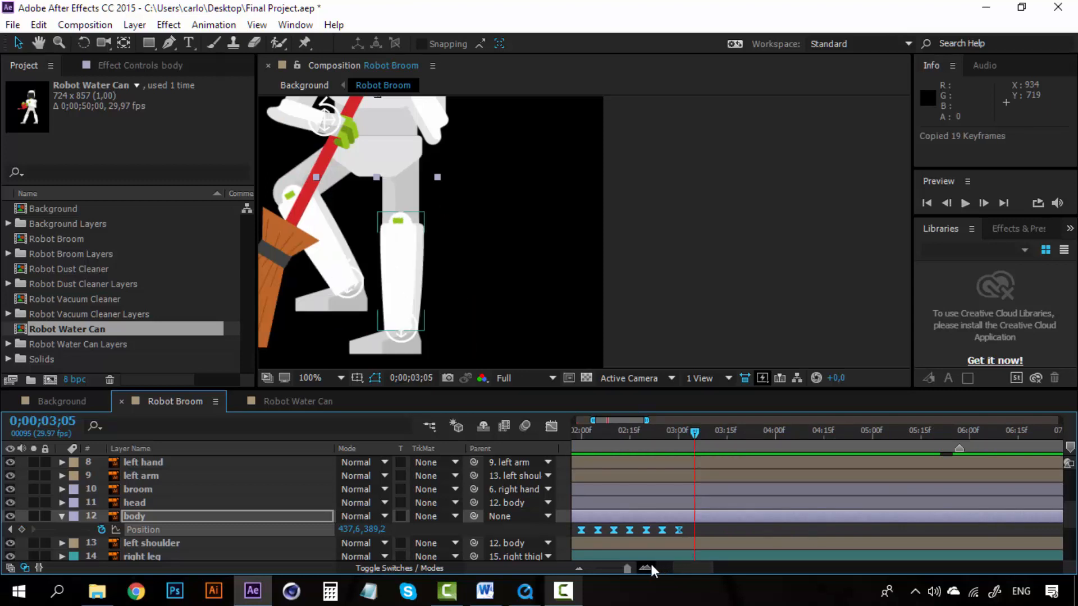
click(650, 566)
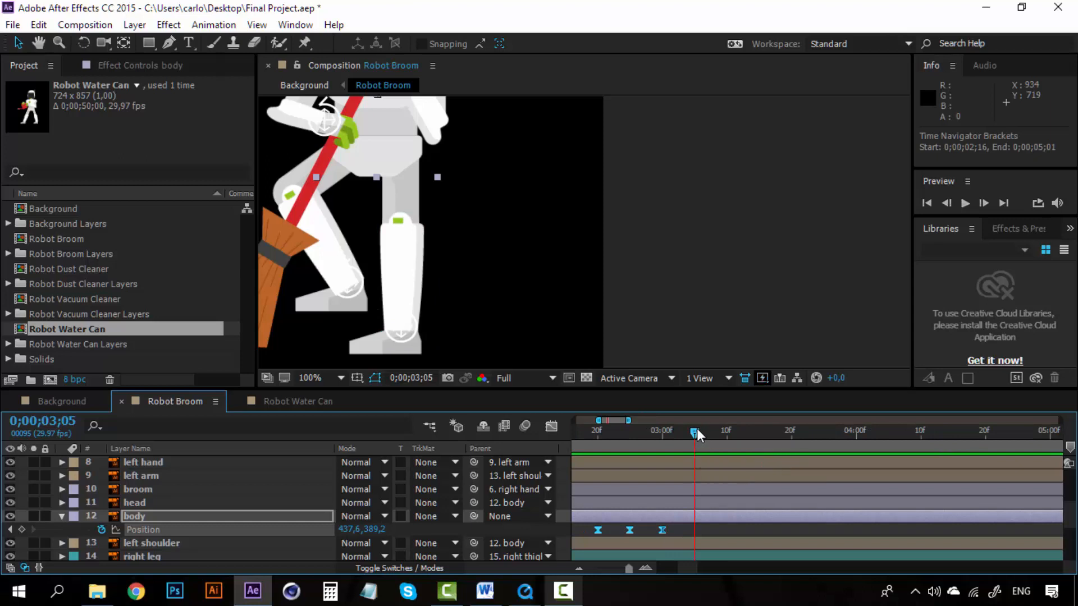
key(ctrl+v)
click(579, 566)
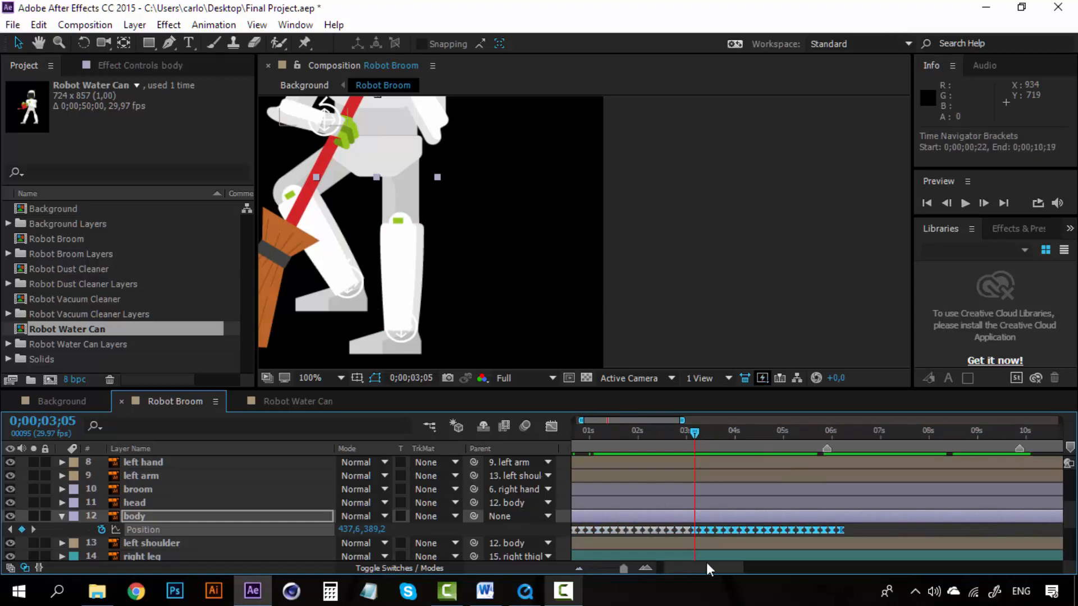
Repeat the body layer's Position keyframes at 0;00;06;10 and 0;00;09;15 to extend the motion past the crossing-end marker
mouse_move(727, 564)
mouse_down()
mouse_move(760, 562)
mouse_move(719, 564)
mouse_up()
click(645, 568)
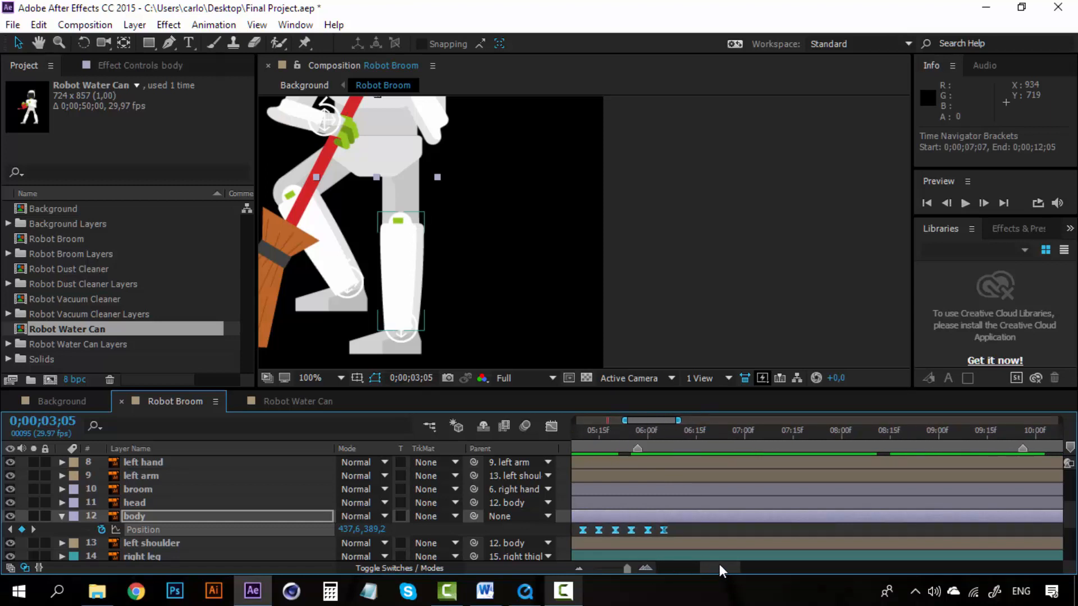
click(679, 432)
key(ctrl+v)
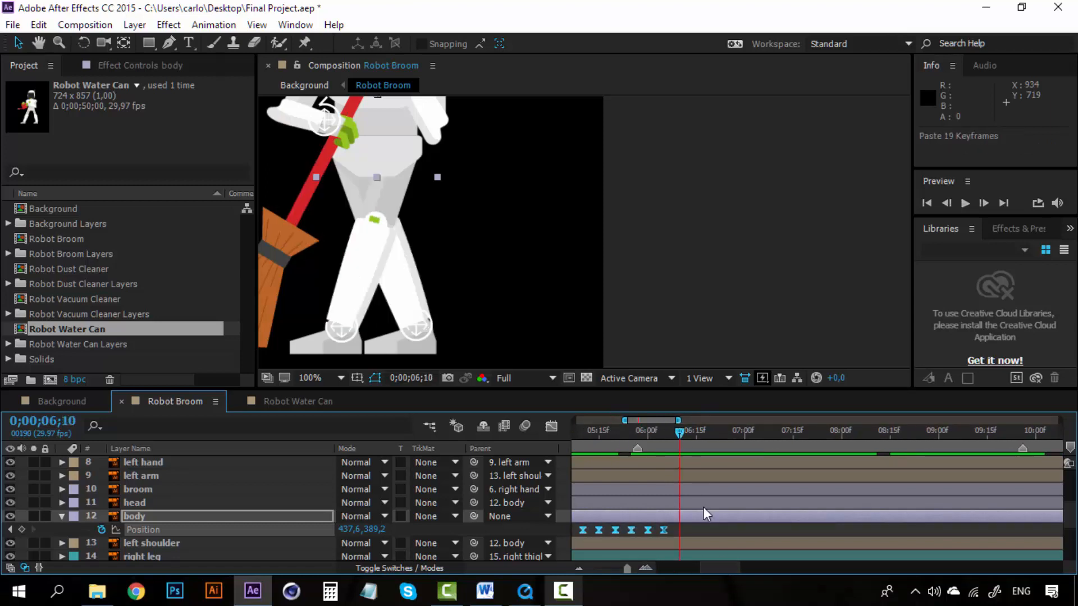
drag(722, 563, 739, 562)
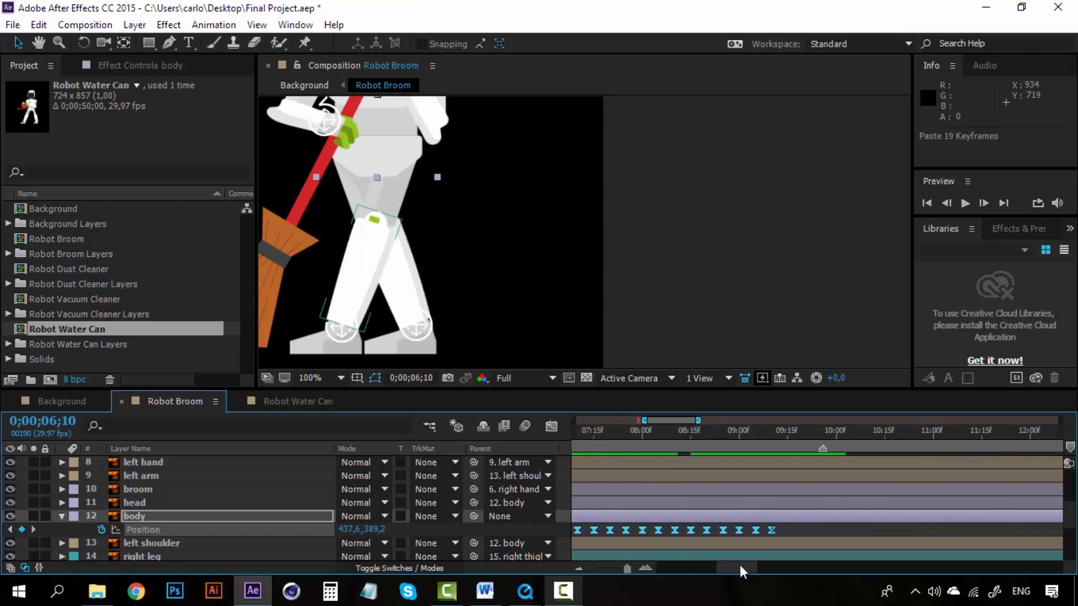
click(692, 432)
key(ctrl+v)
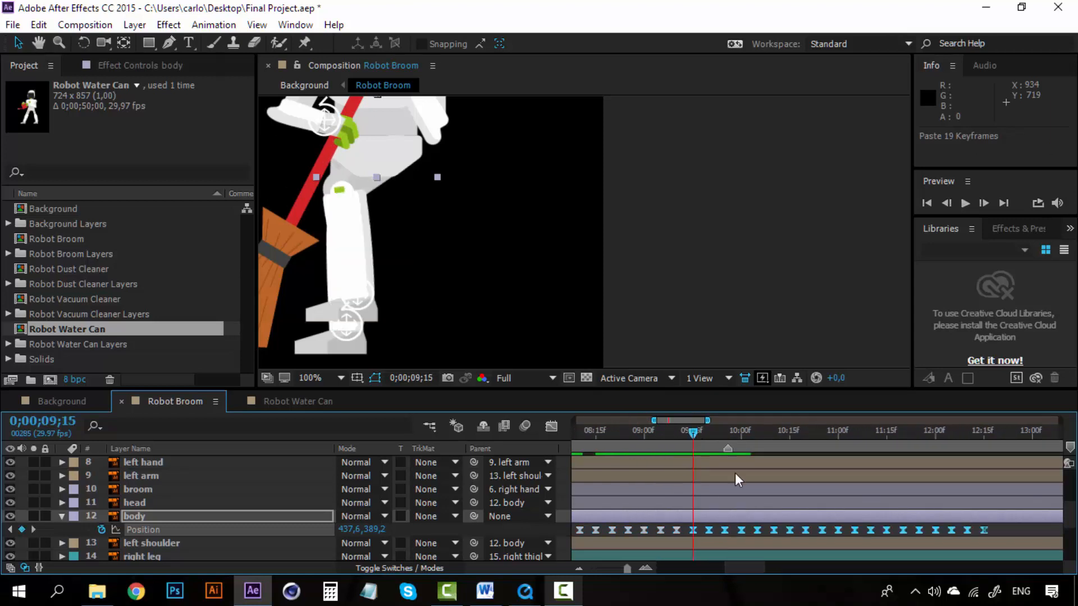
Preview the Robot Broom walk with the body motion from 0;00;00;00
drag(748, 564, 676, 567)
key(comma)
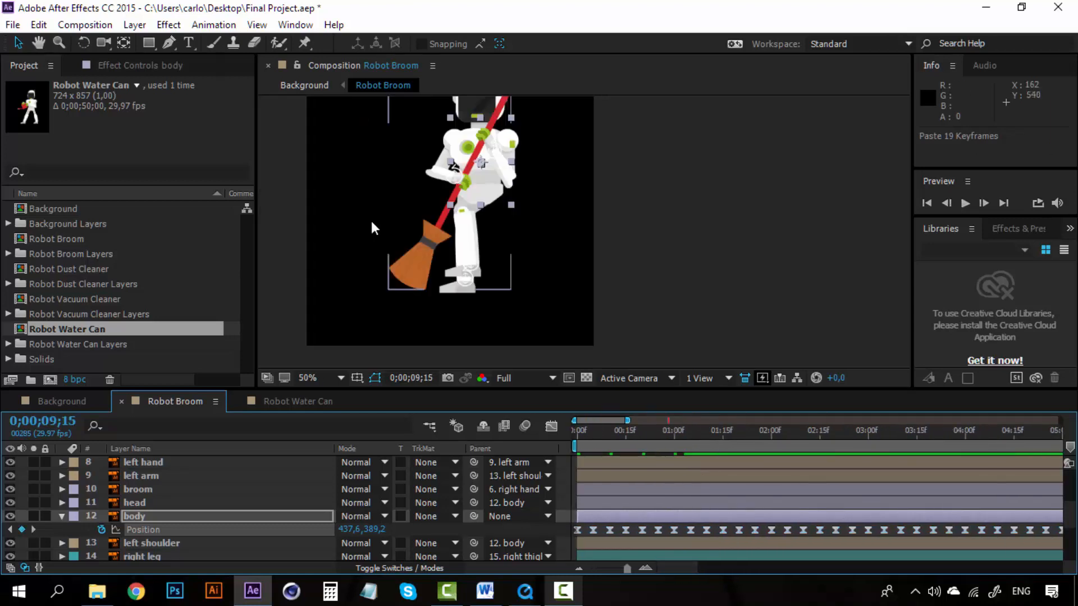
key(Home)
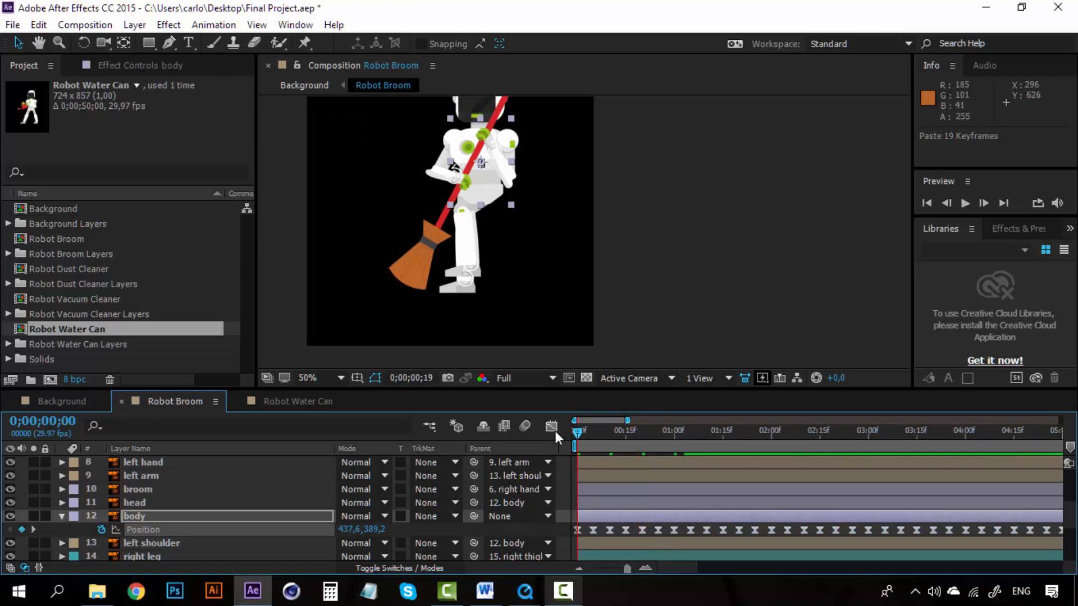
key(space)
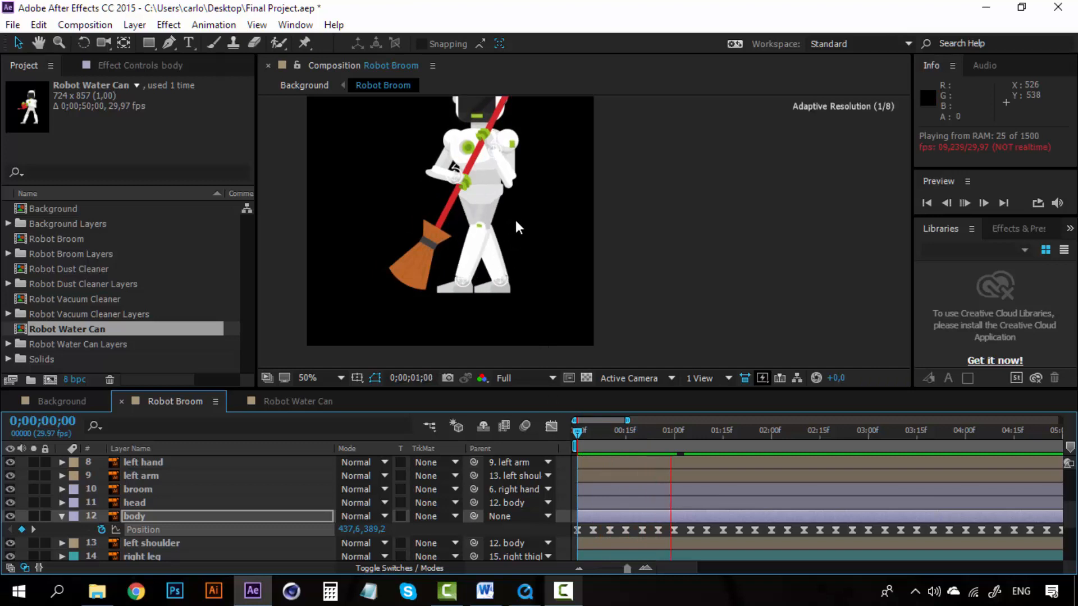
click(577, 431)
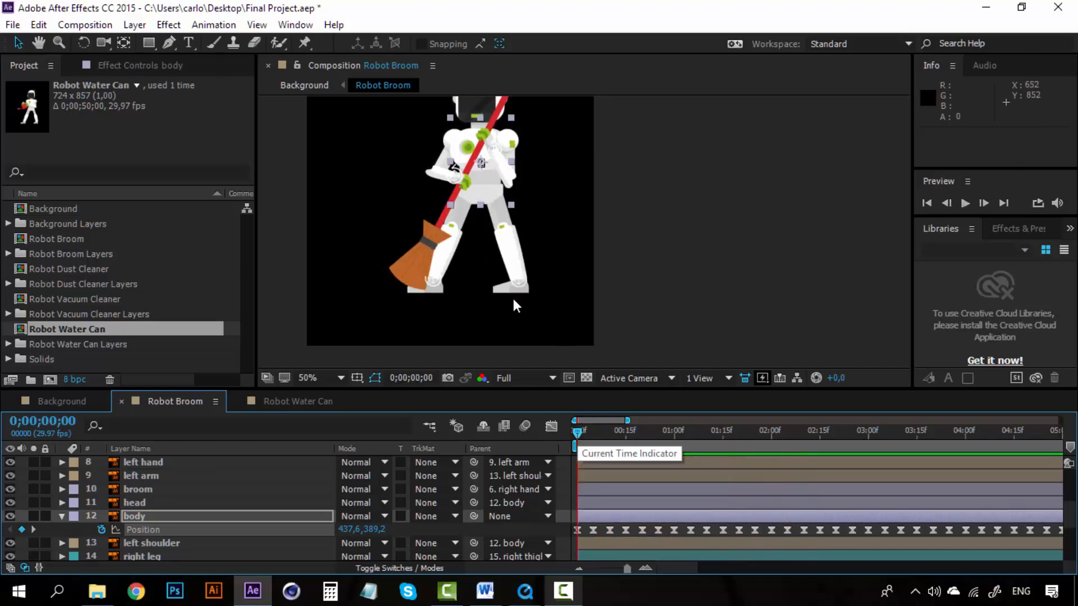
key(space)
Select the C_right hand and C_left hand controllers and start Position keyframing on both at 0;00;00;00
drag(426, 151, 447, 200)
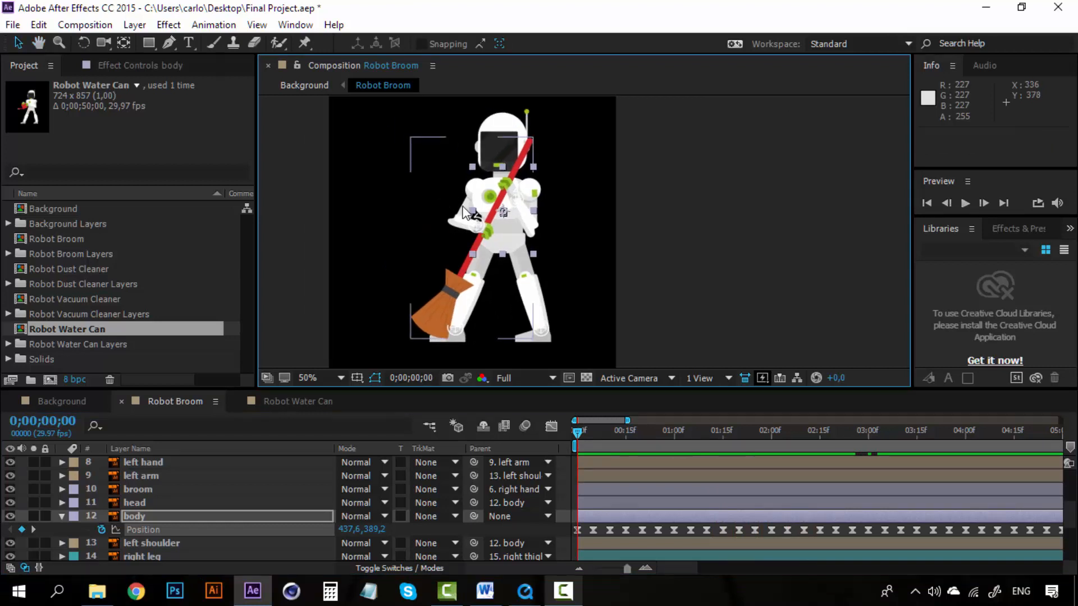
key(period)
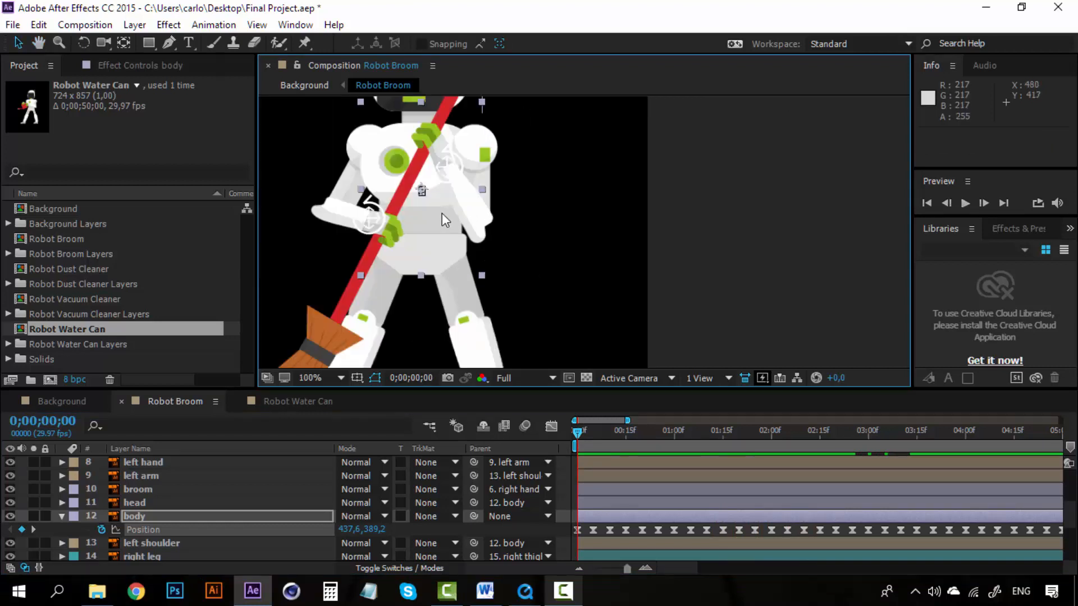
key(comma)
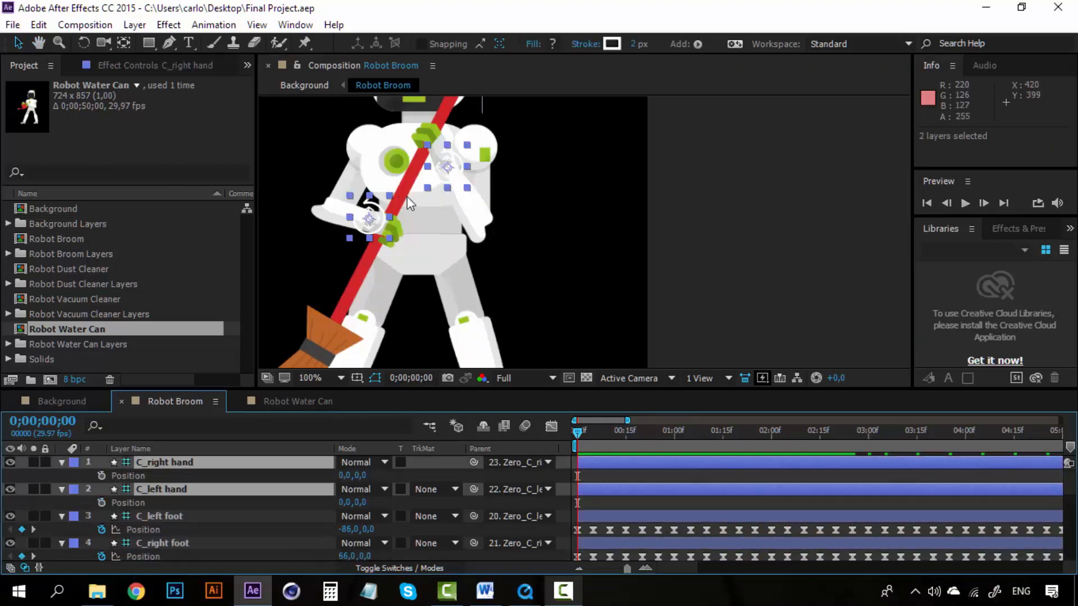
key(comma)
key(period)
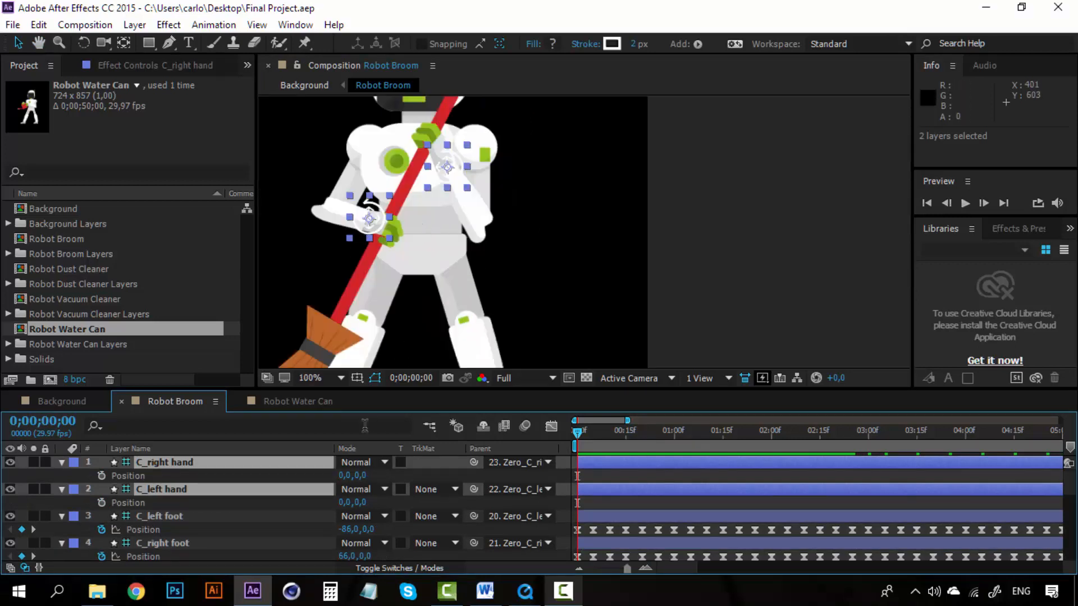
click(101, 475)
click(101, 502)
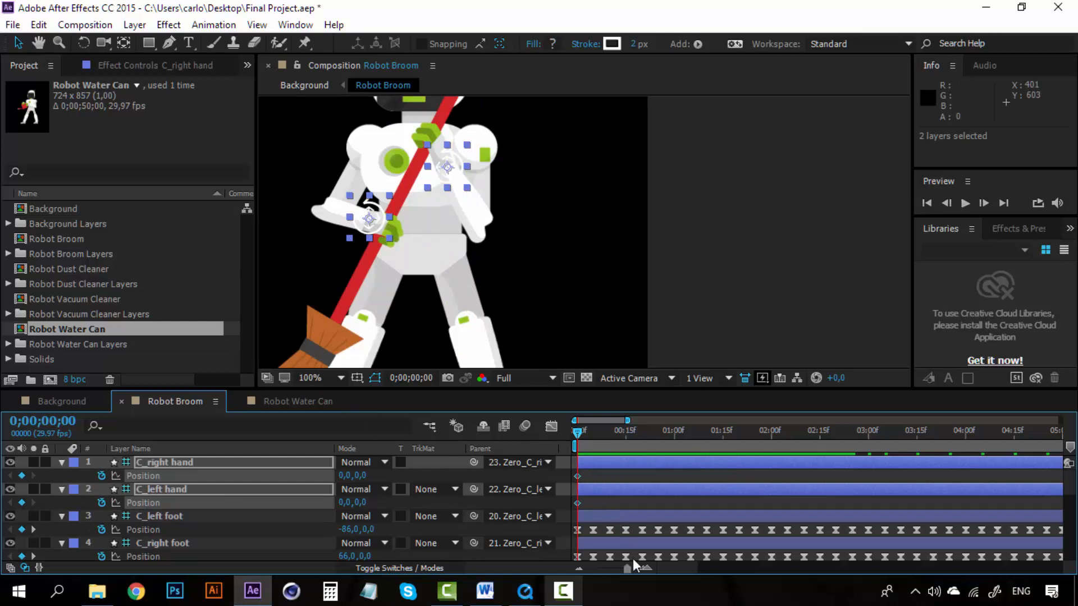
At 0;00;00;20, move the C_right hand controller horizontally to Position 15,0, 0,0
click(644, 568)
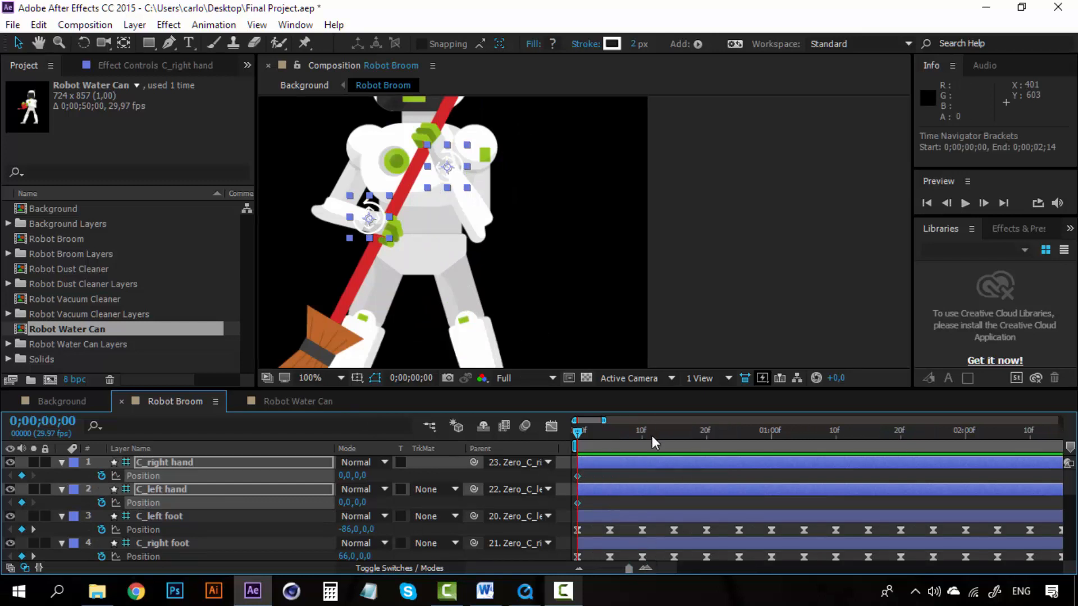
drag(651, 430, 706, 433)
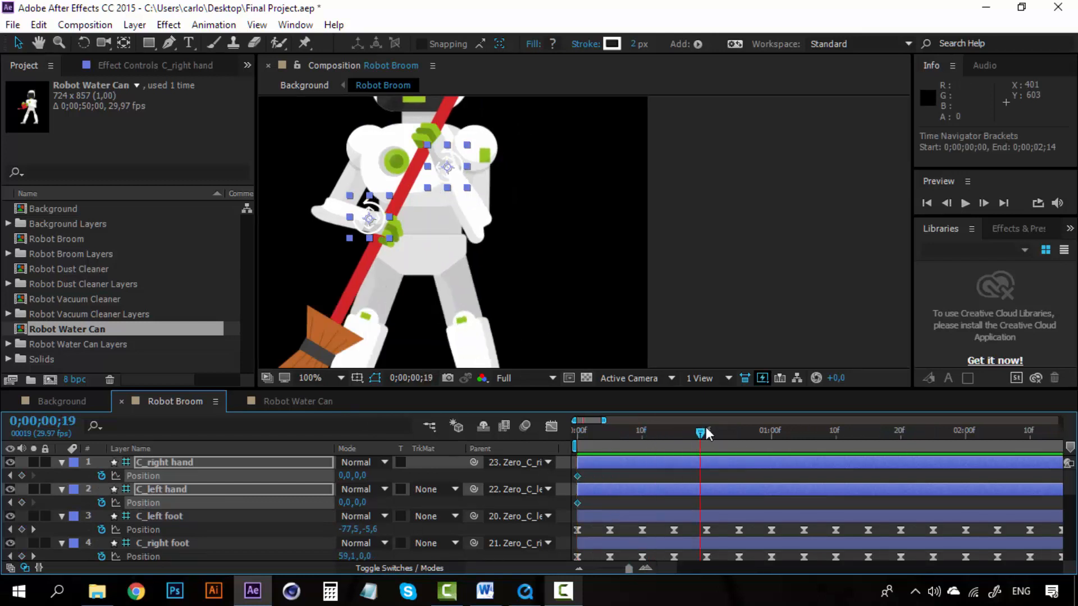
click(672, 477)
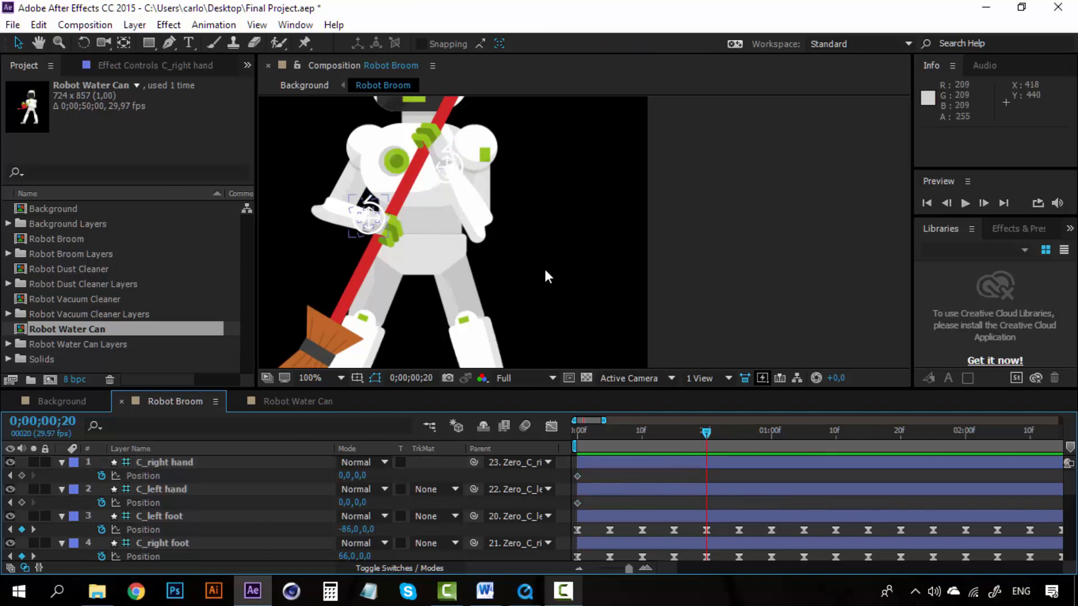
scroll(425, 213, down, 1)
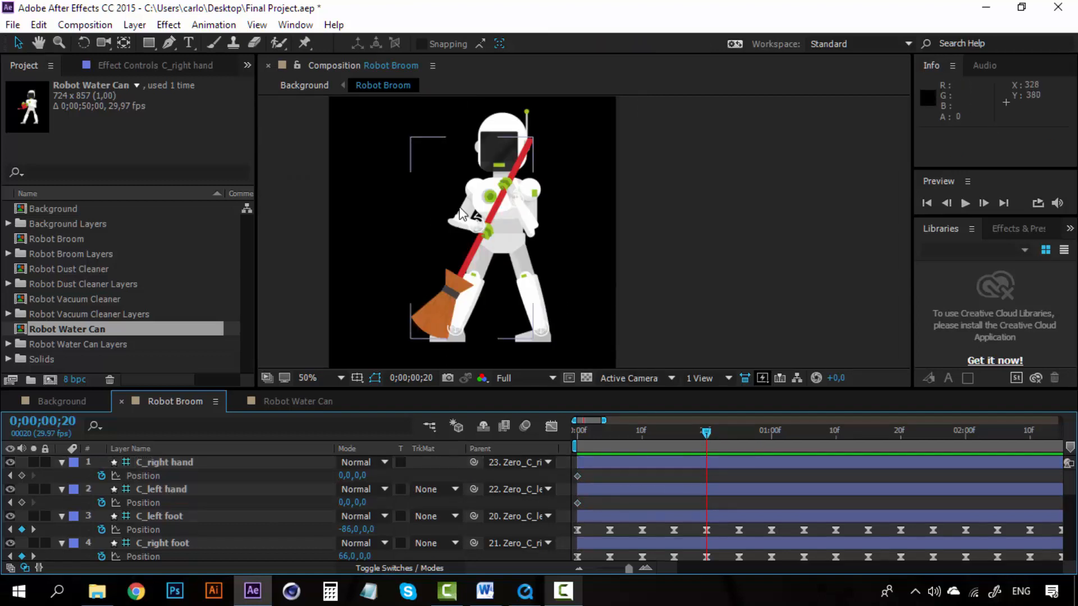
scroll(459, 208, up, 1)
drag(416, 207, 487, 258)
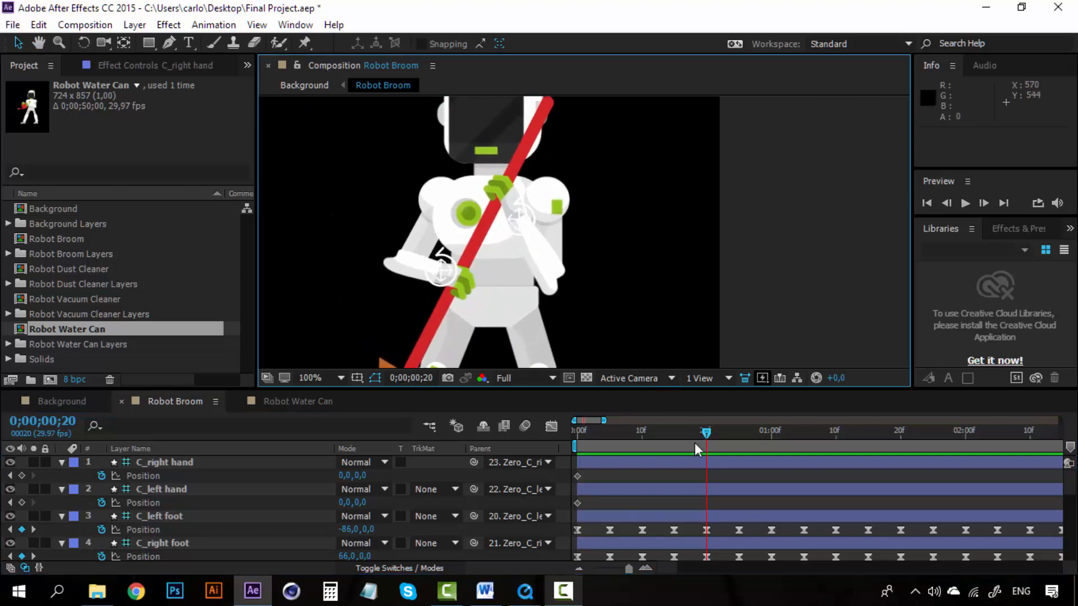
click(168, 462)
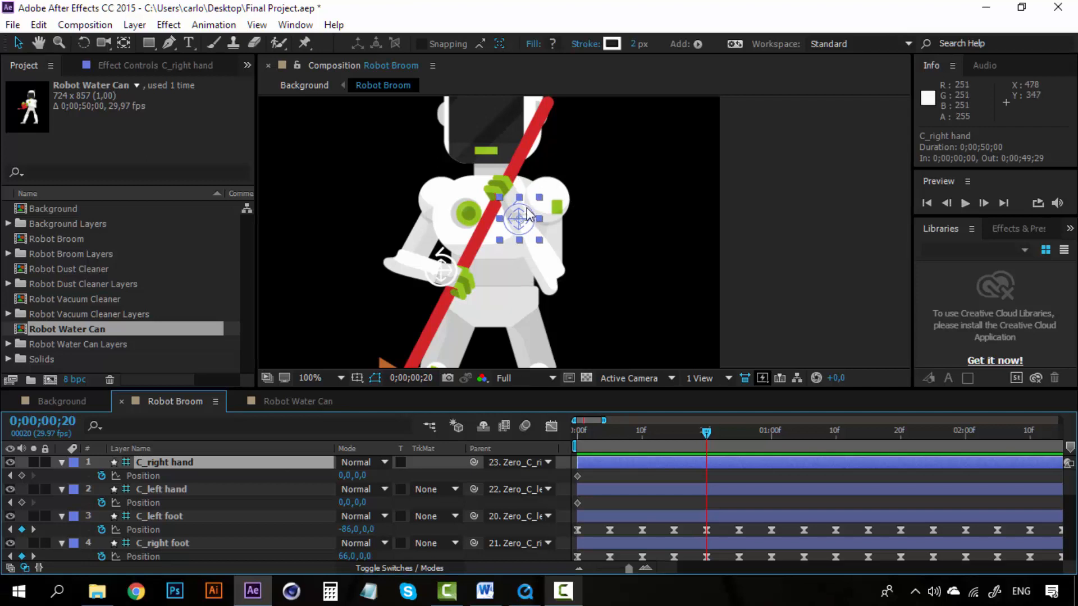
drag(530, 209, 540, 209)
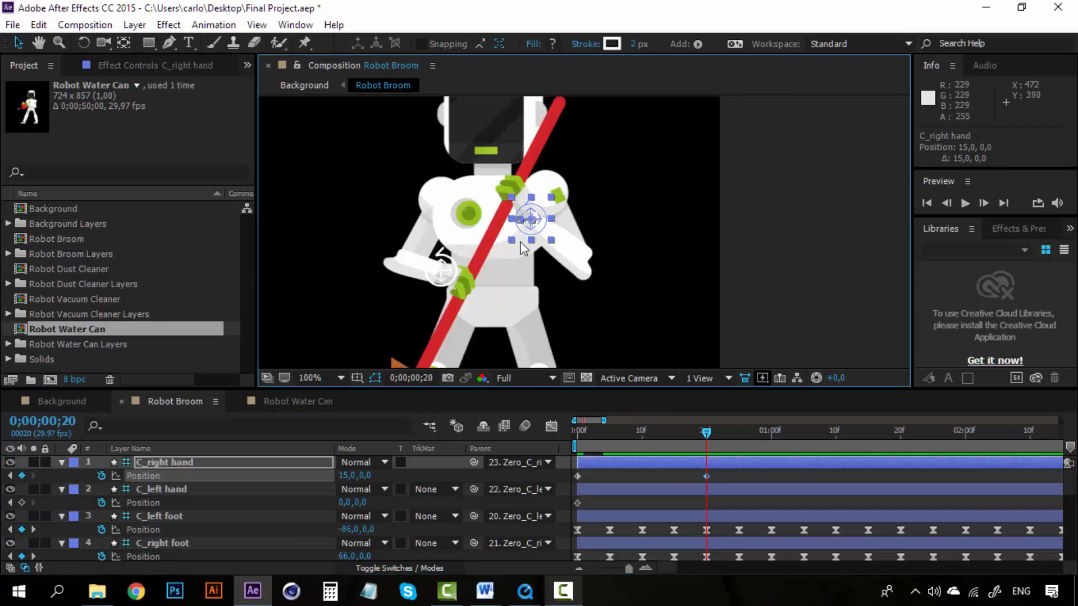
Preview the C_right hand movement from 0;00;00;00
click(570, 434)
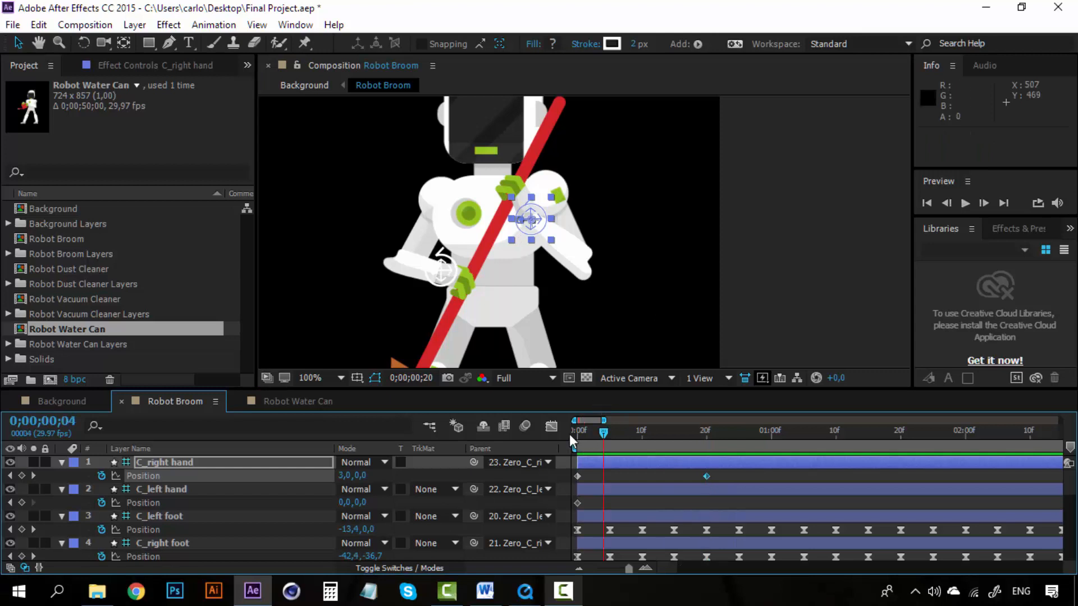
key(space)
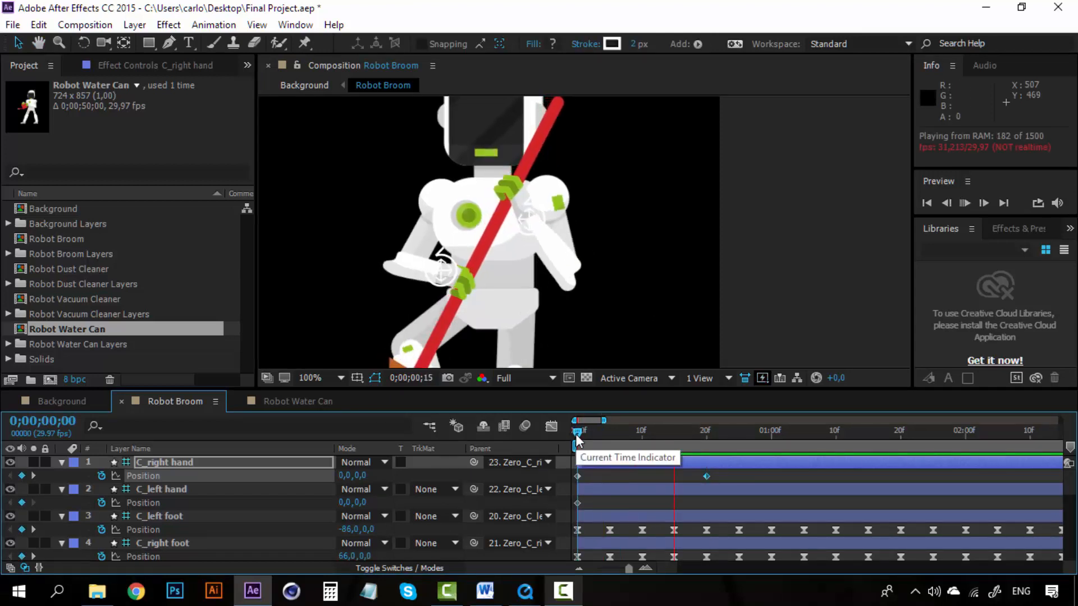
key(space)
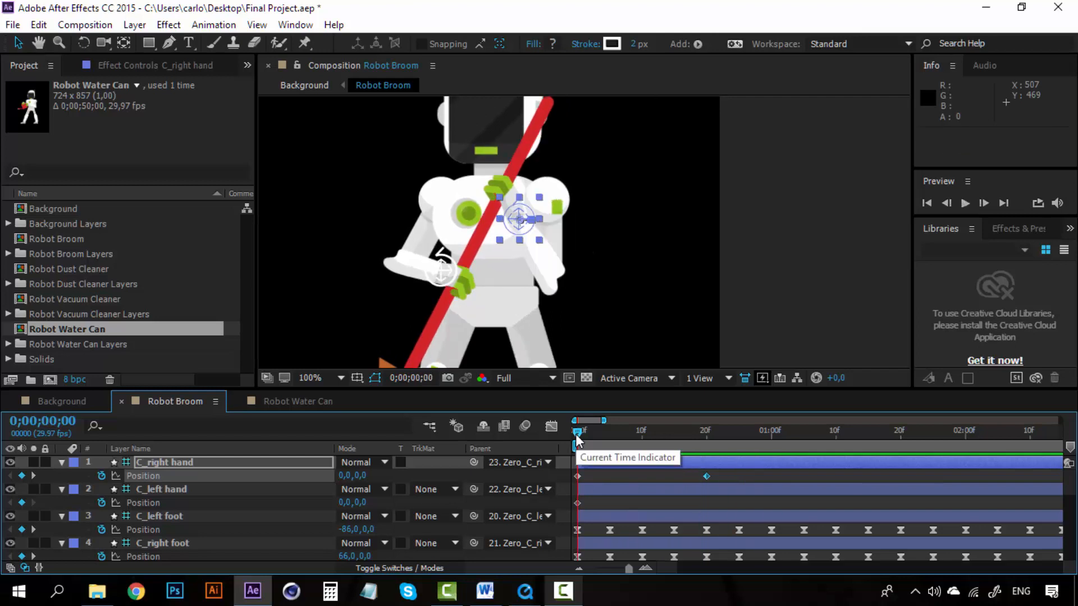
Start Rotation keyframing on C_right hand at 0;00;00;00 and show its Position alongside Rotation
click(209, 465)
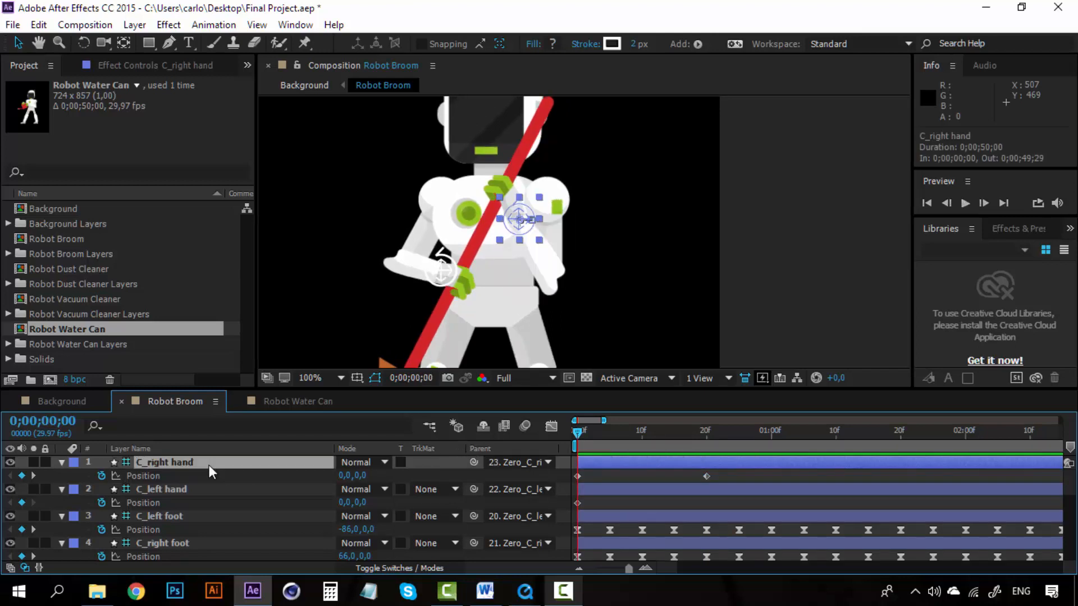
key(r)
click(107, 471)
key(shift+p)
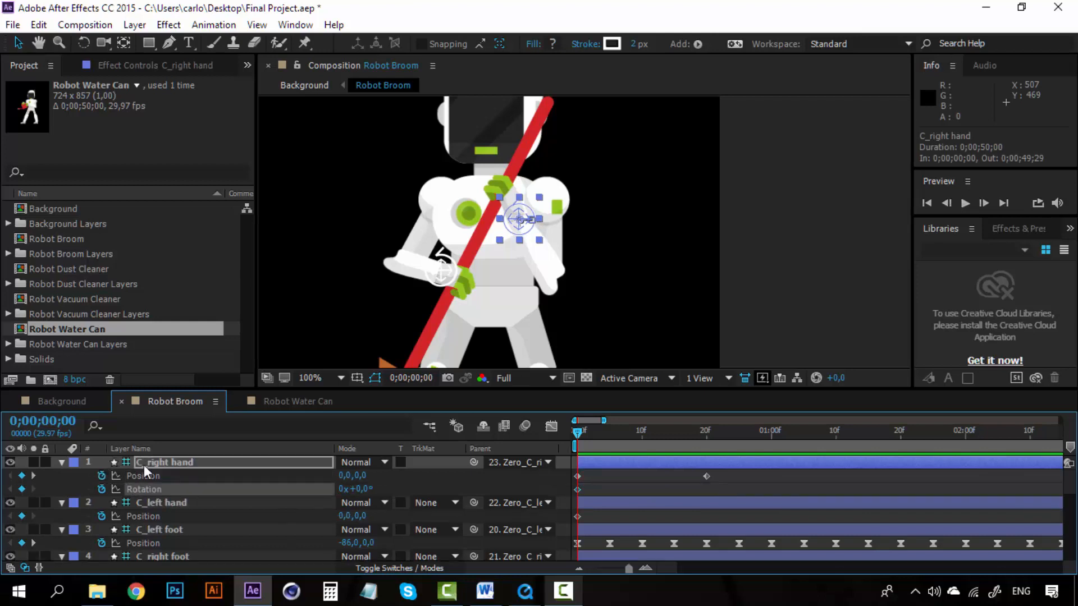
Rotate C_right hand to -19° at 0;00;00;20 so the broom swings inward
click(705, 432)
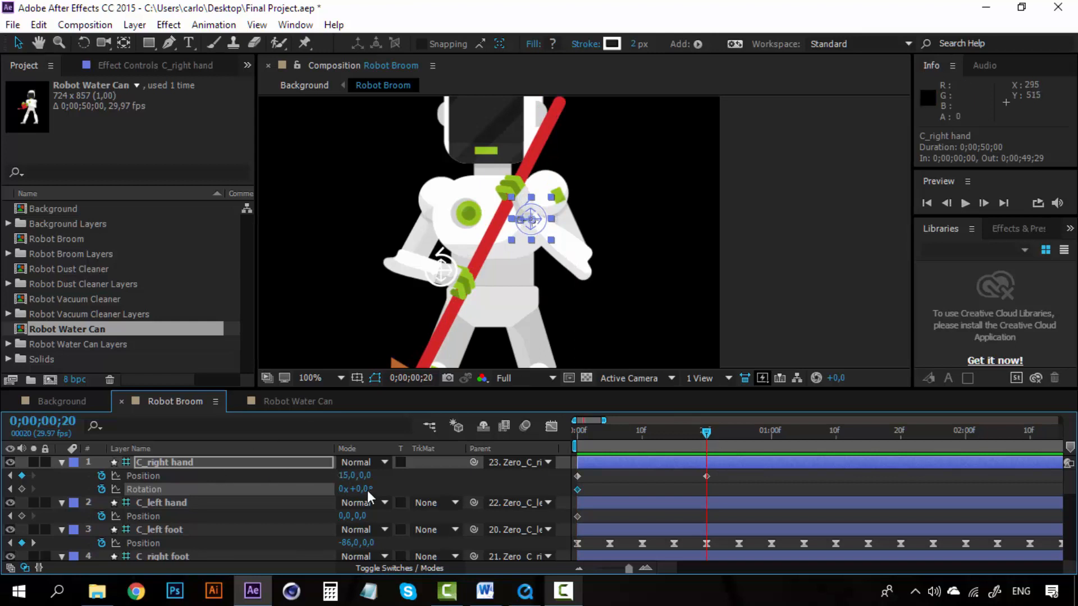
drag(358, 489, 353, 488)
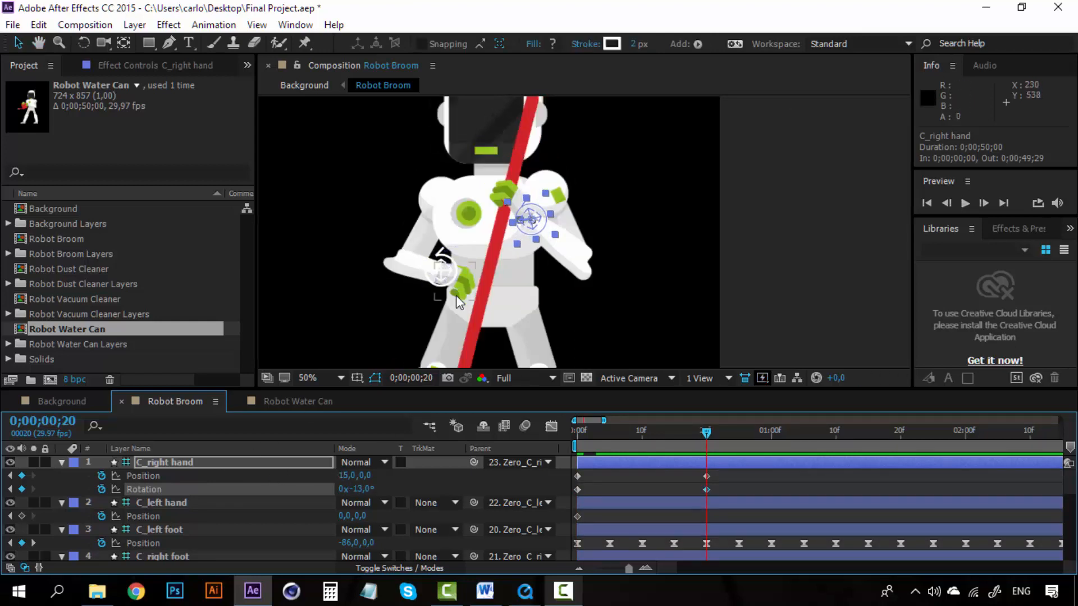
scroll(456, 293, down, 1)
drag(467, 299, 448, 244)
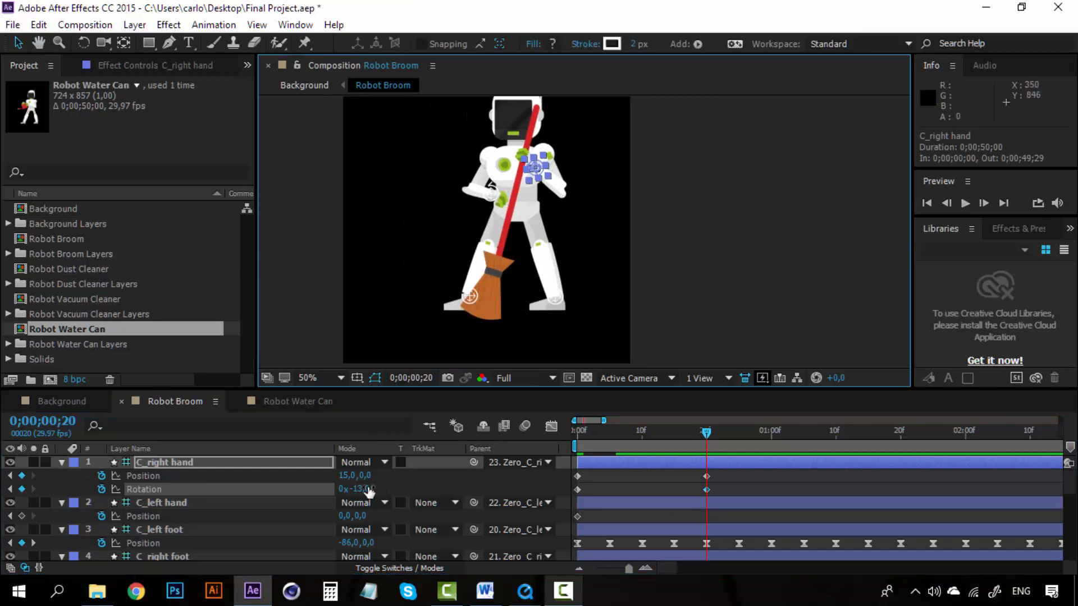
drag(359, 489, 357, 487)
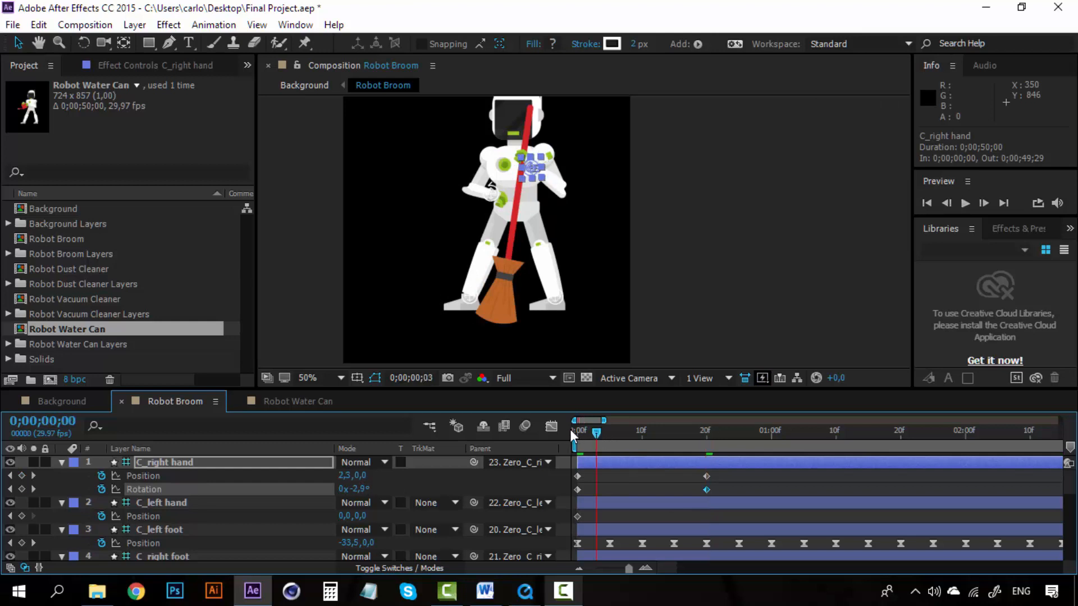
Preview the broom swing from 0;00;00;00 several times to judge its speed
key(space)
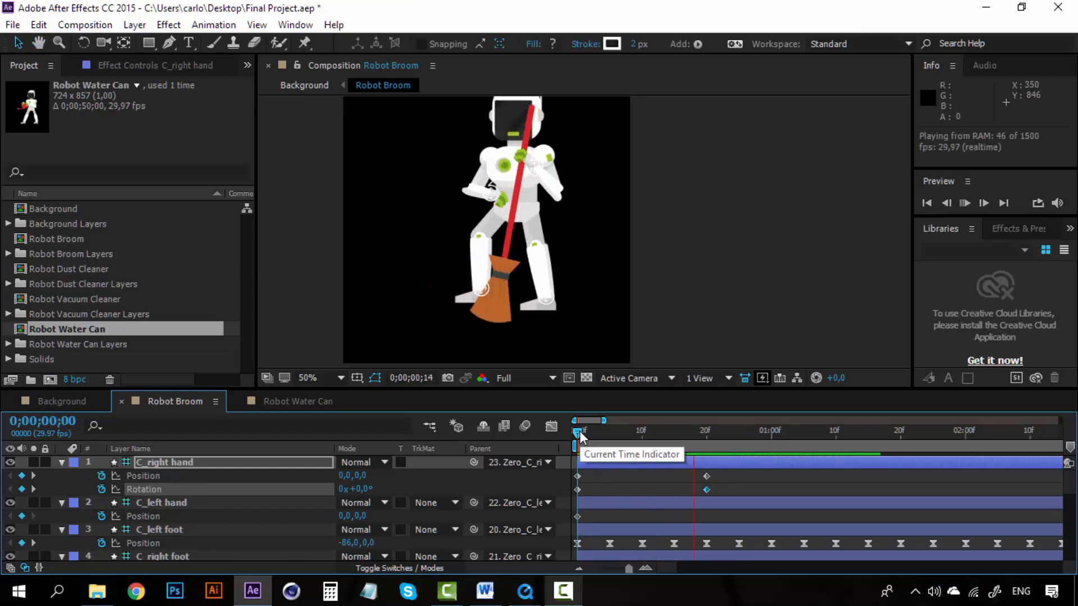
key(space)
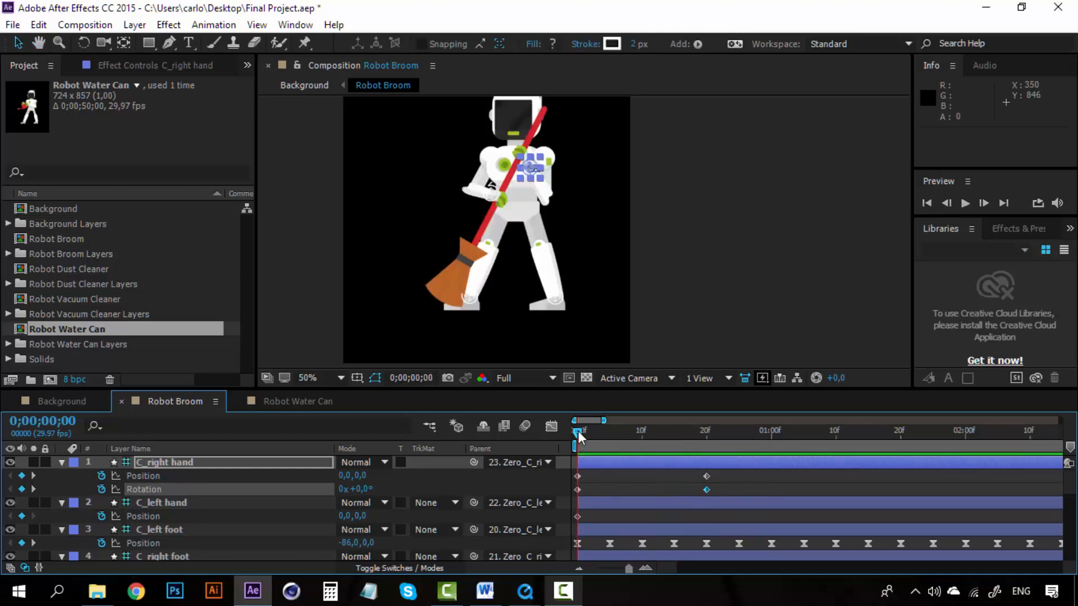
key(space)
key(space)
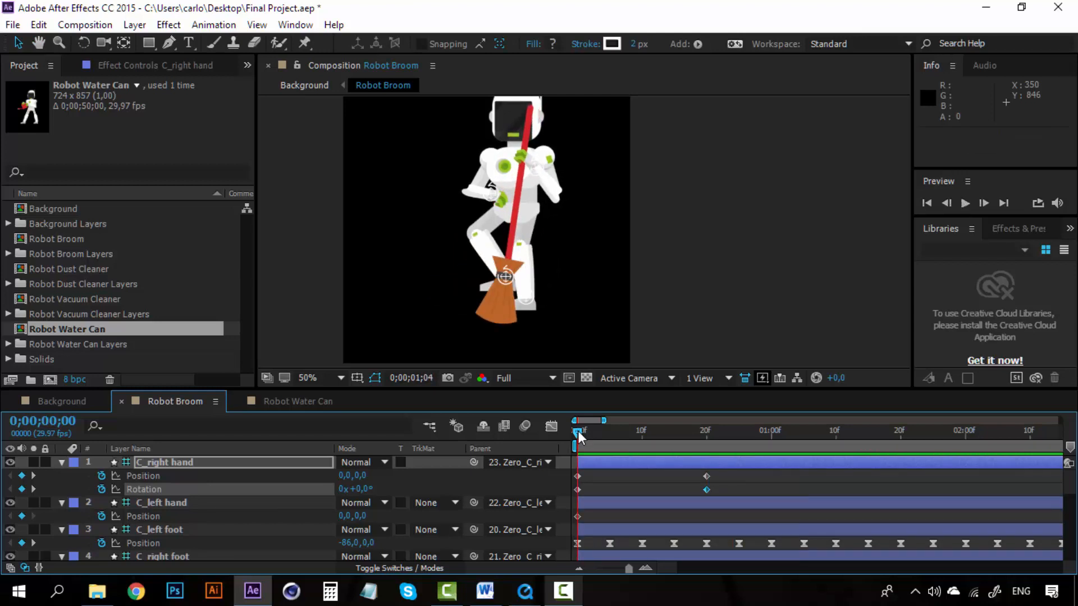
key(space)
key(space)
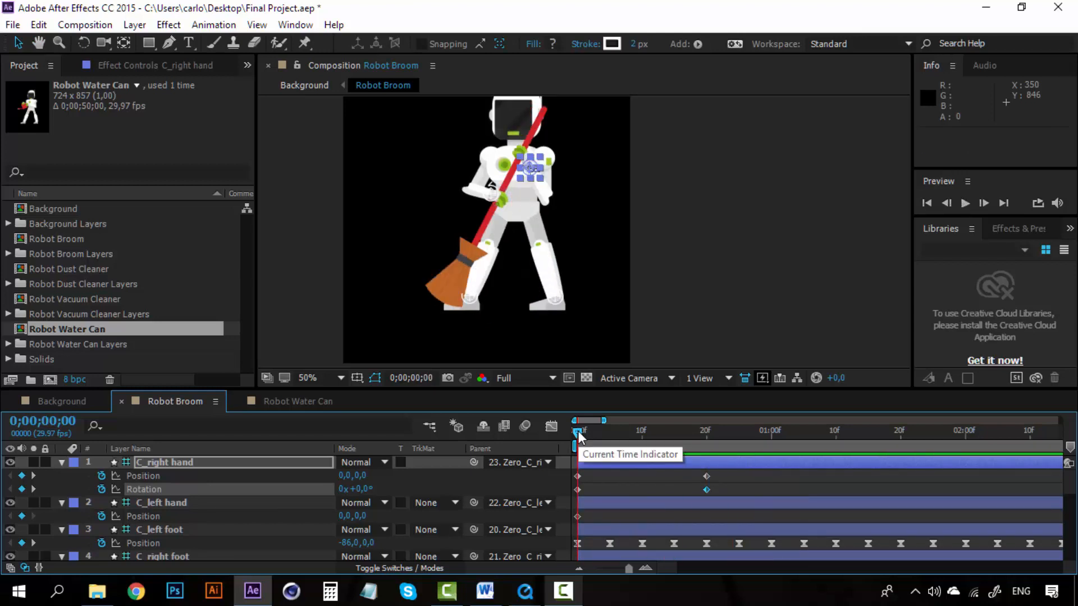
key(space)
key(space)
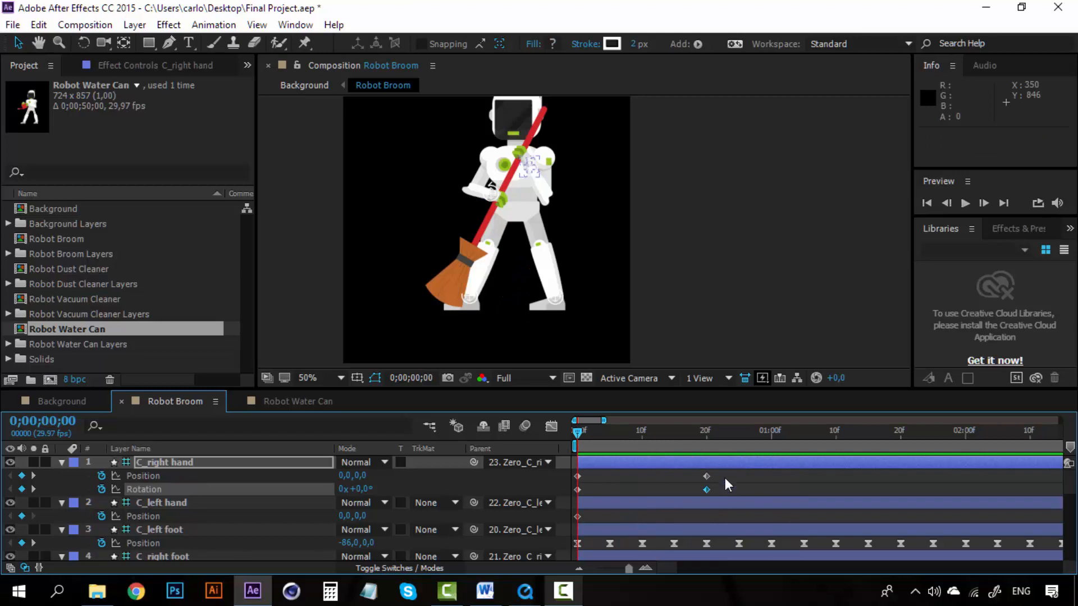
Move C_right hand's second Position and Rotation keyframes to 0;00;00;10 and preview the faster swing
drag(726, 477, 645, 476)
key(space)
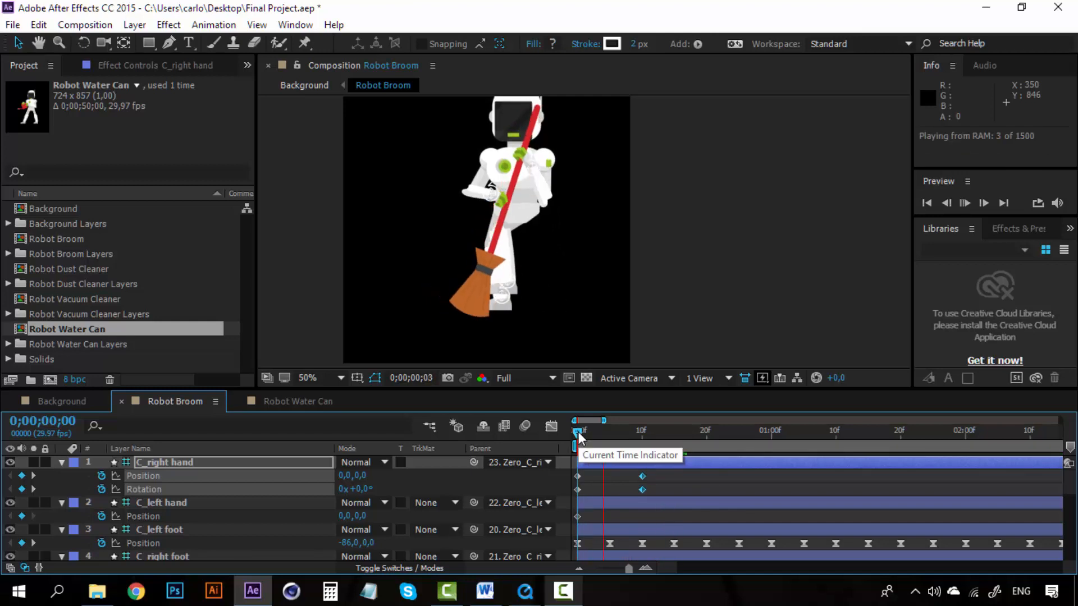
key(space)
key(space)
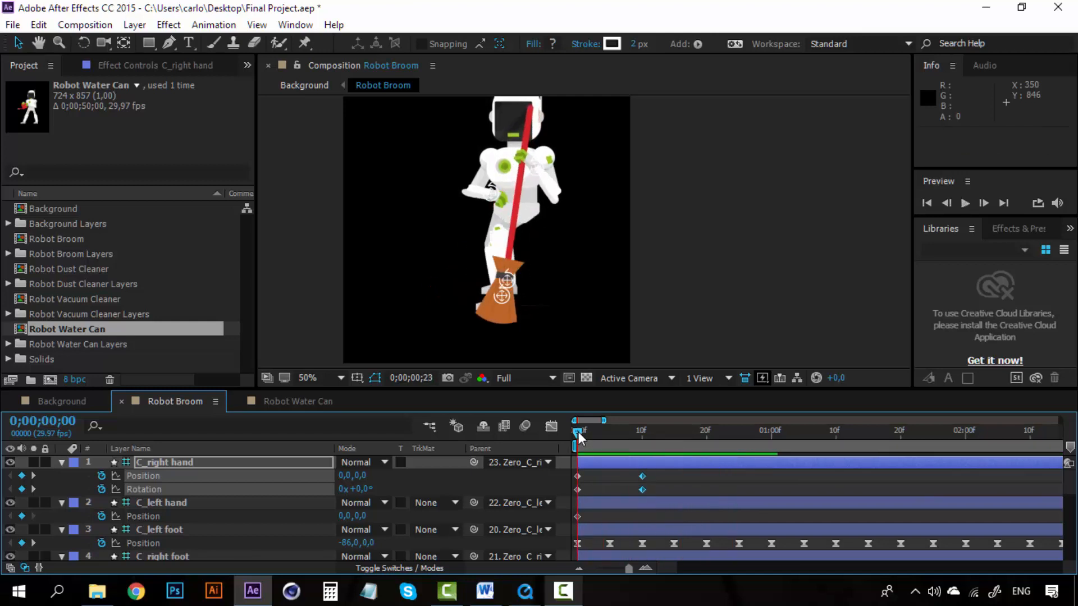
key(space)
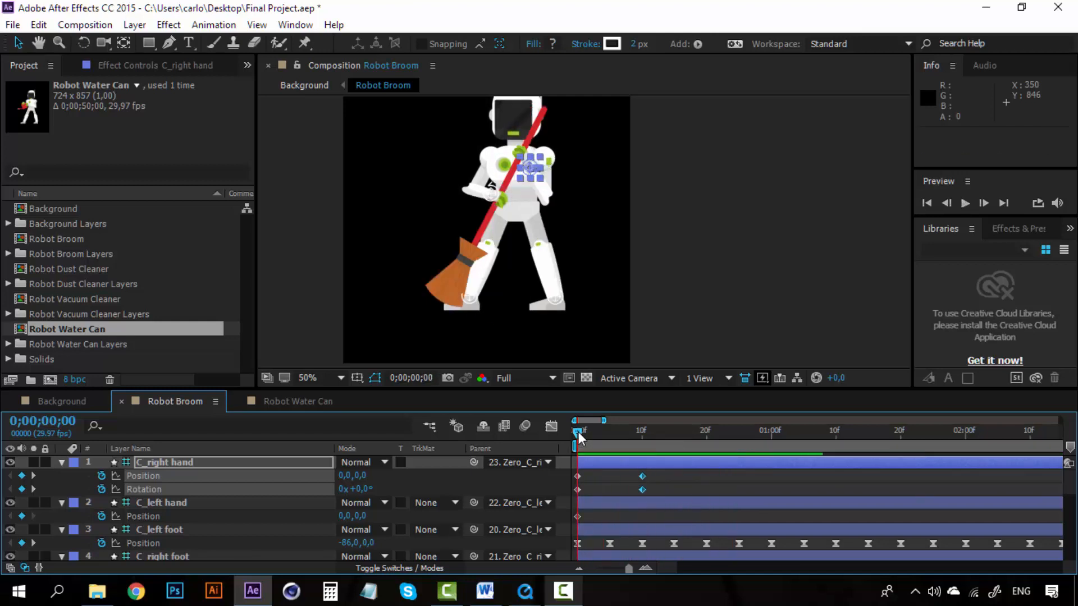
At 0;00;00;10, move the C_left hand controller to Position 52,0, 0,0 so the hand grips the broom handle
drag(578, 433, 645, 430)
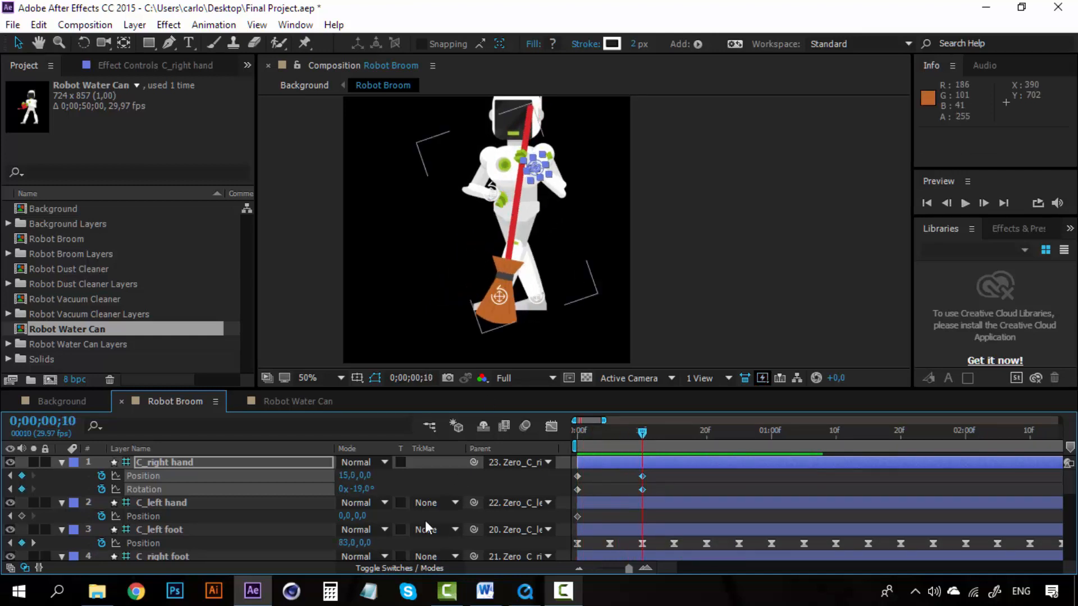
scroll(495, 205, up, 1)
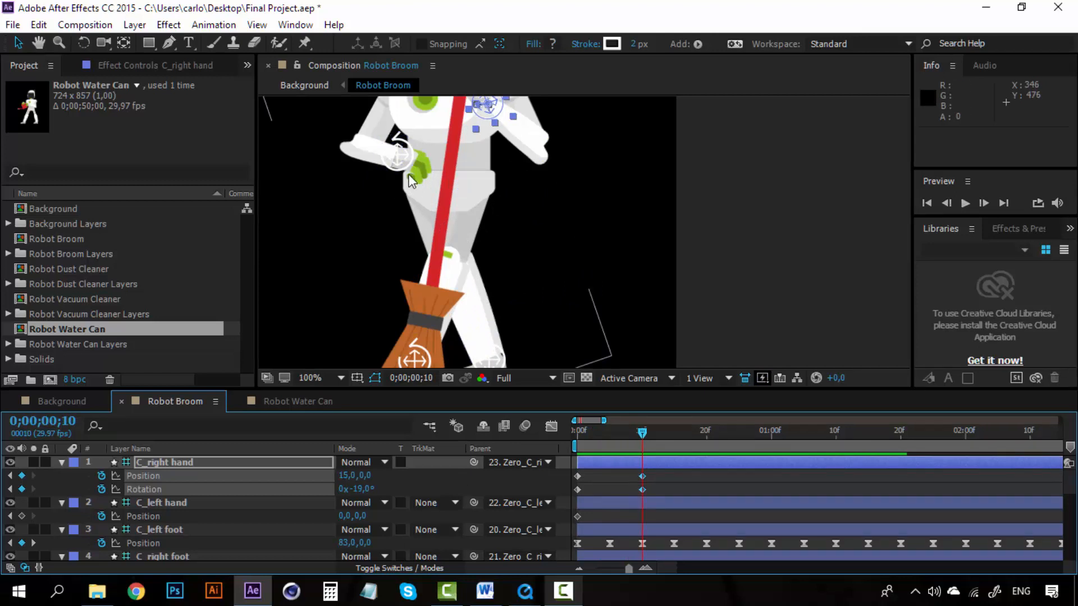
click(408, 154)
drag(408, 154, 450, 152)
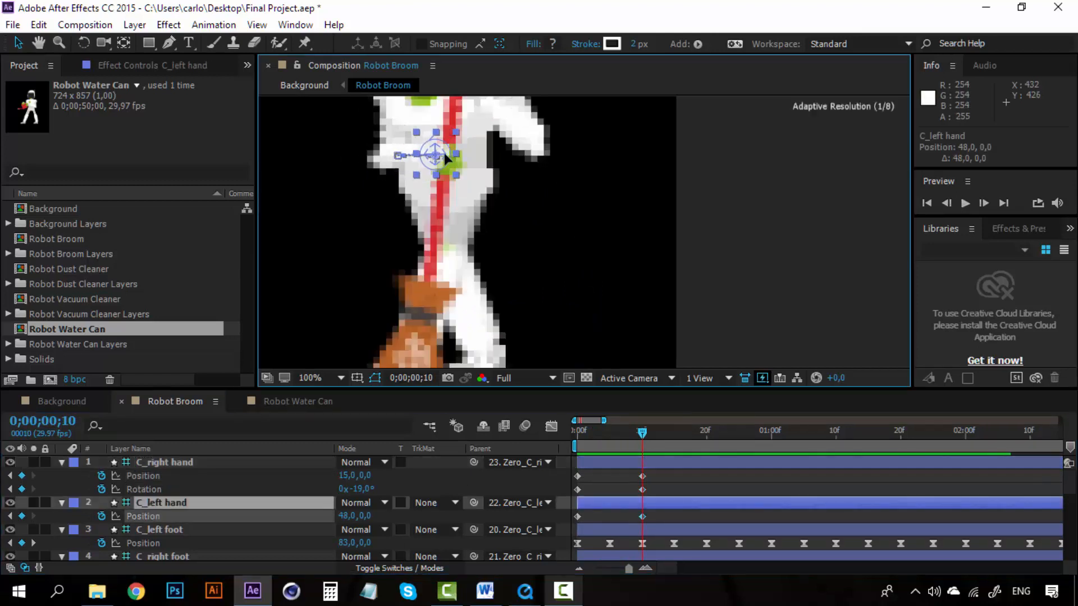
key(Right)
key(Right)
key(Right)
key(Right)
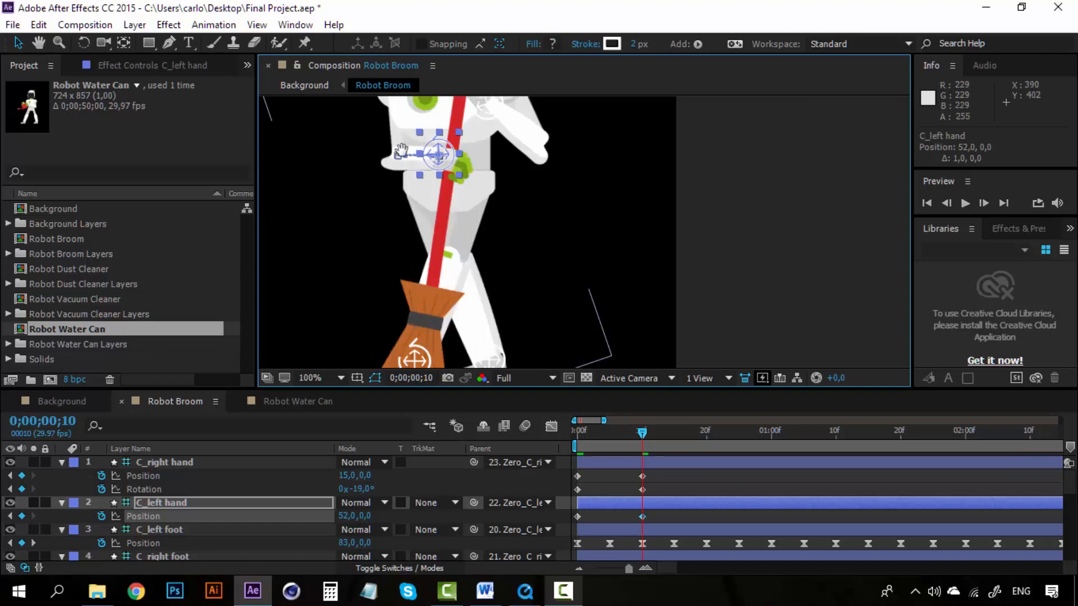
key(space)
drag(401, 151, 406, 196)
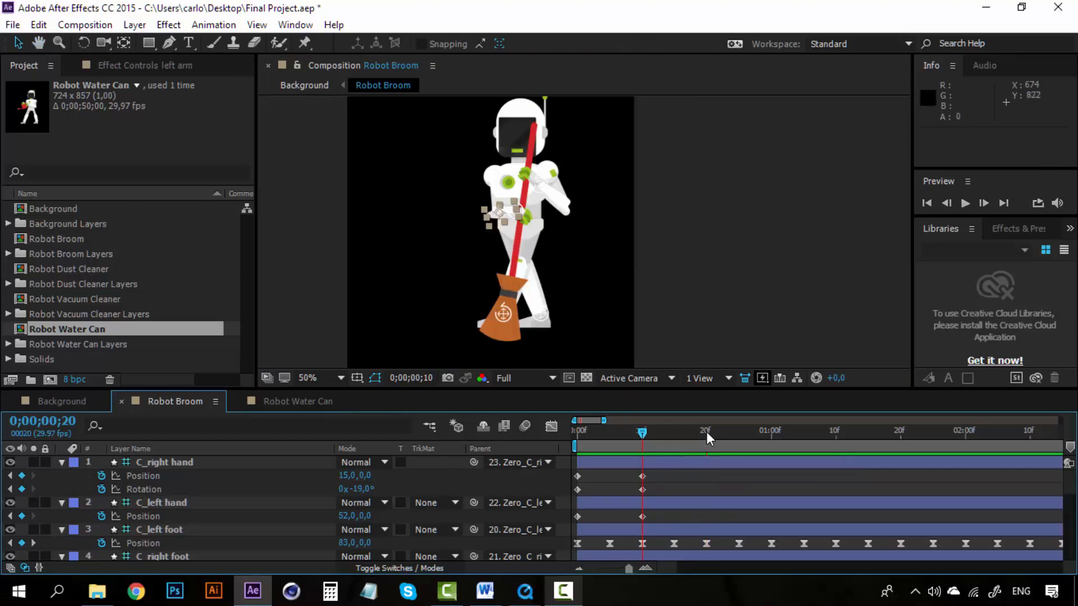
At 0;00;00;20, move the C_right hand controller to Position -60,0, 0,0 and rotate it to 10° to swing the broom outward
click(706, 432)
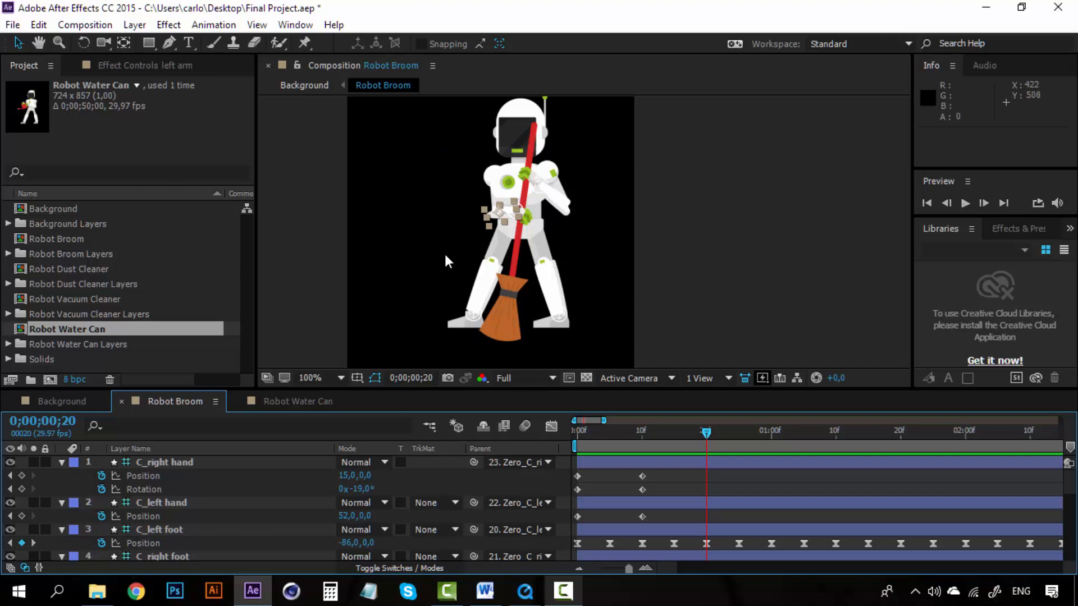
scroll(446, 261, up, 3)
scroll(538, 319, down, 1)
key(v)
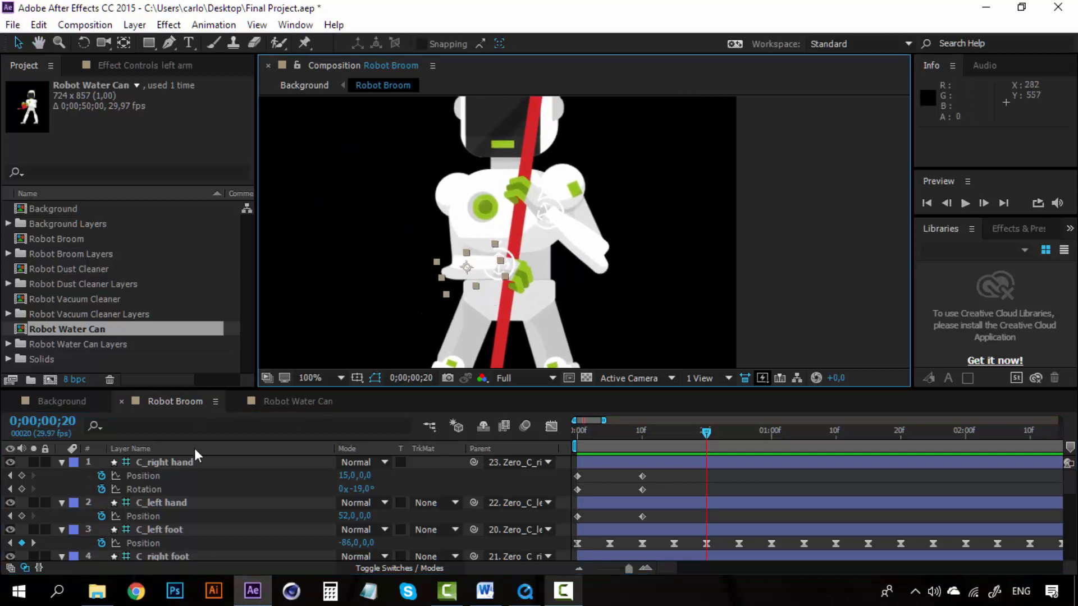
click(179, 463)
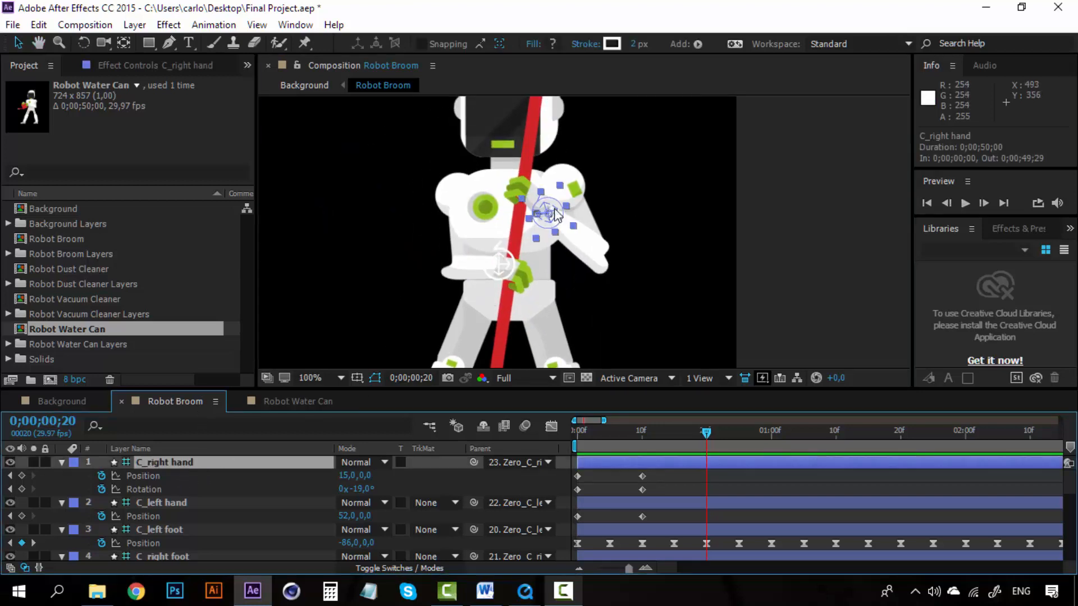
drag(555, 214, 496, 213)
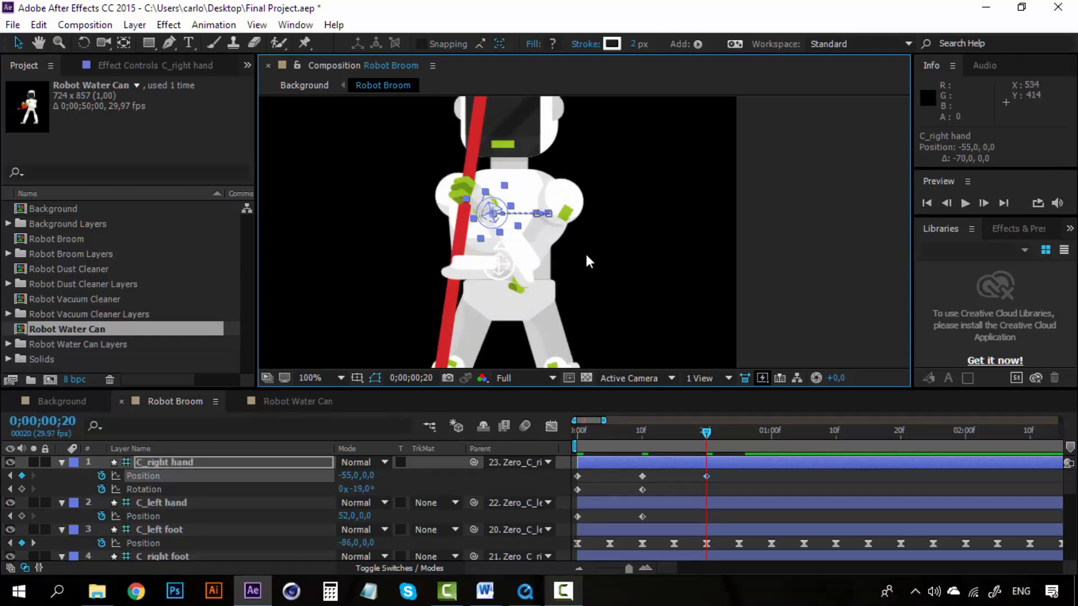
key(Left)
key(Left)
key(Left)
key(Left)
key(Left)
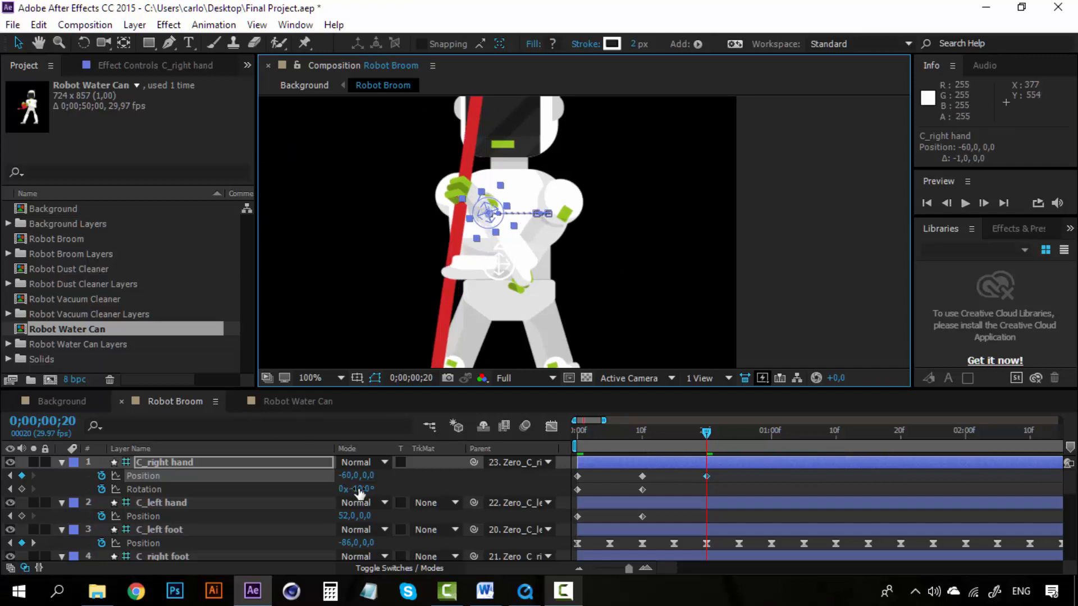
drag(360, 491, 388, 488)
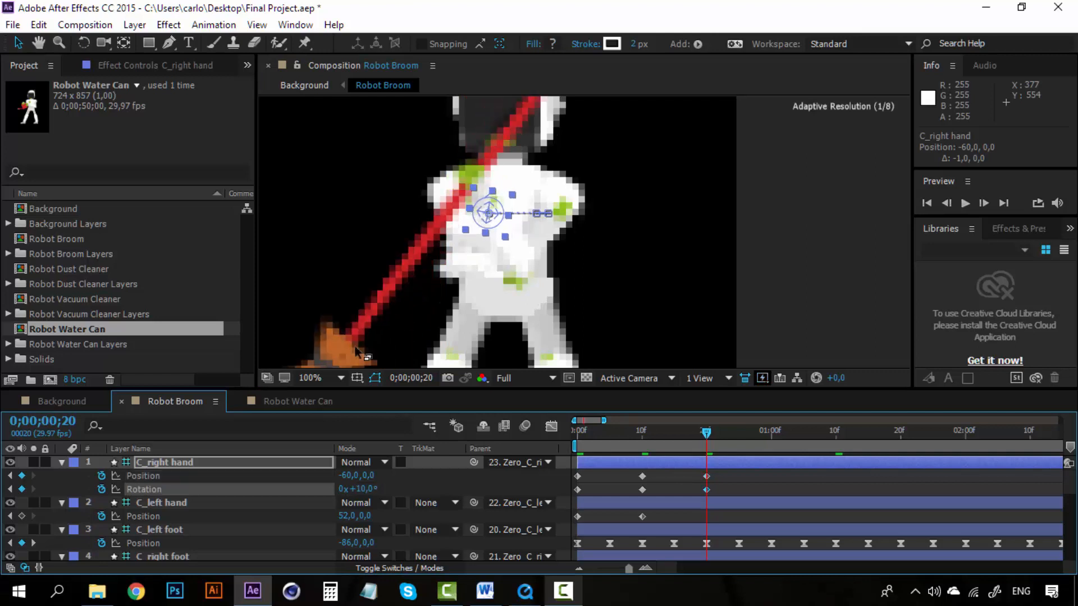
scroll(362, 302, down, 2)
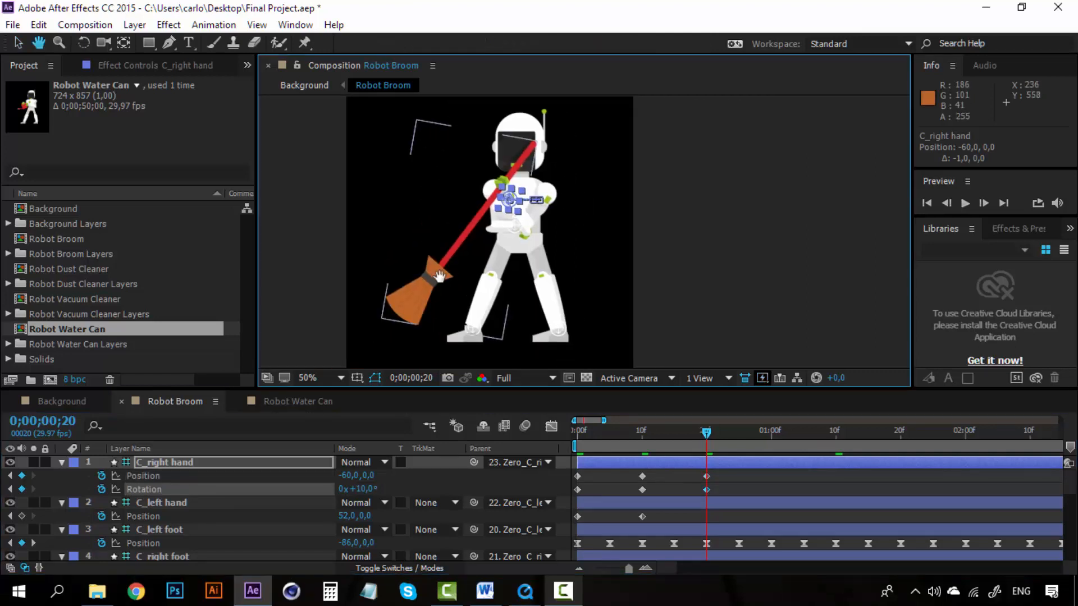
Move the C_left hand controller to Position -55,0, -35,0 at 0;00;00;20 so the hand reaches the broom handle
scroll(448, 209, up, 2)
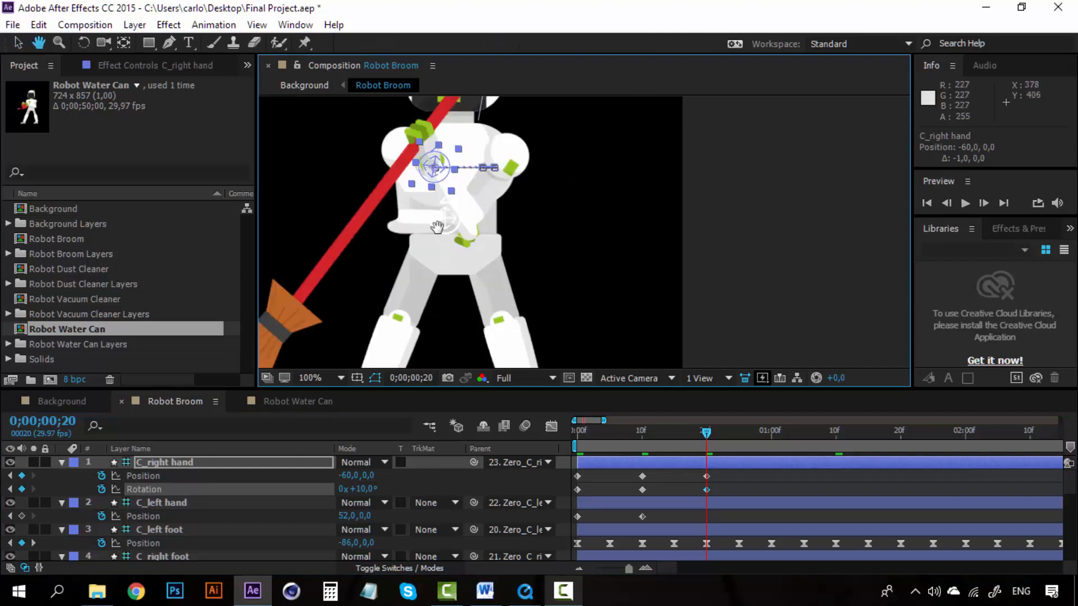
drag(452, 236, 465, 245)
key(v)
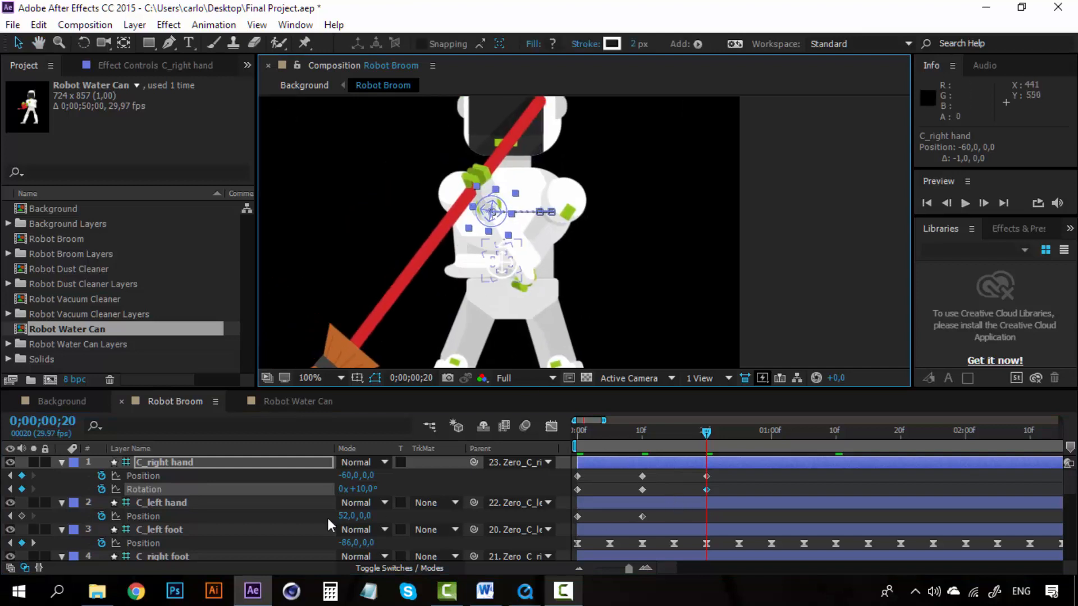
click(196, 502)
drag(509, 266, 416, 240)
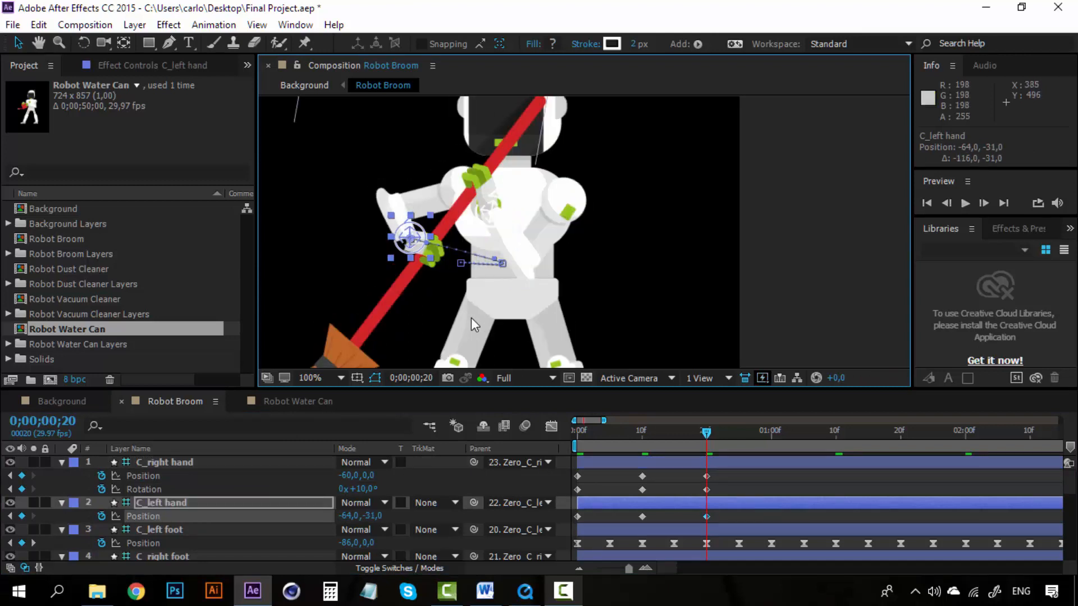
key(Down)
key(Right)
key(Right)
key(Right)
key(Right)
key(Up)
key(Up)
key(Up)
key(Up)
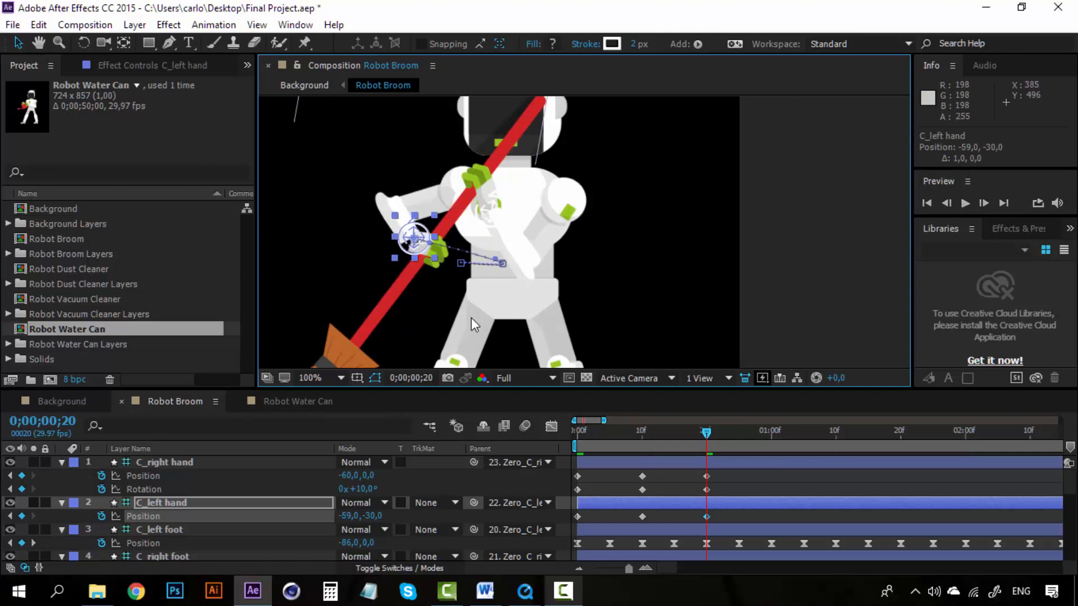
key(Right)
key(Right)
key(Right)
key(Right)
key(Right)
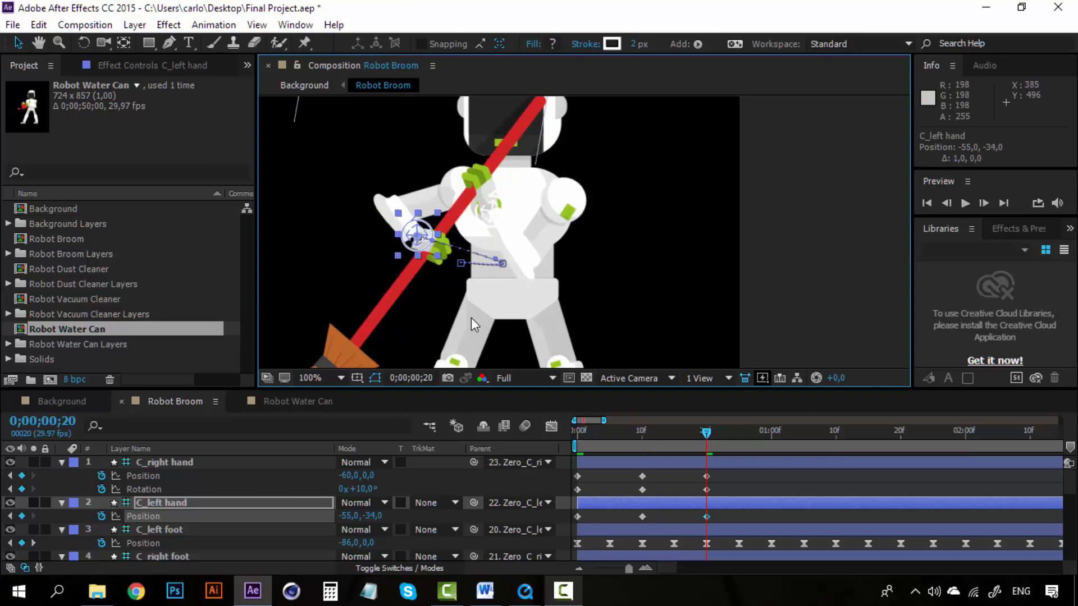
key(Up)
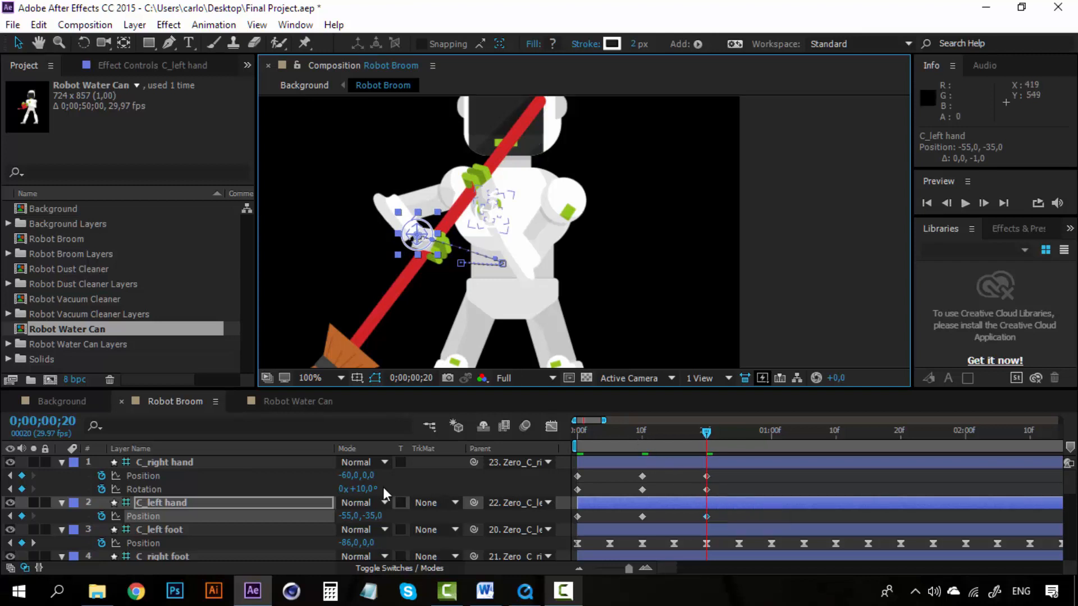
Set C_right hand's Rotation to 2° at 0;00;00;20 and nudge C_left hand to Position -52,0, -30,0 to follow the handle
drag(368, 492, 369, 492)
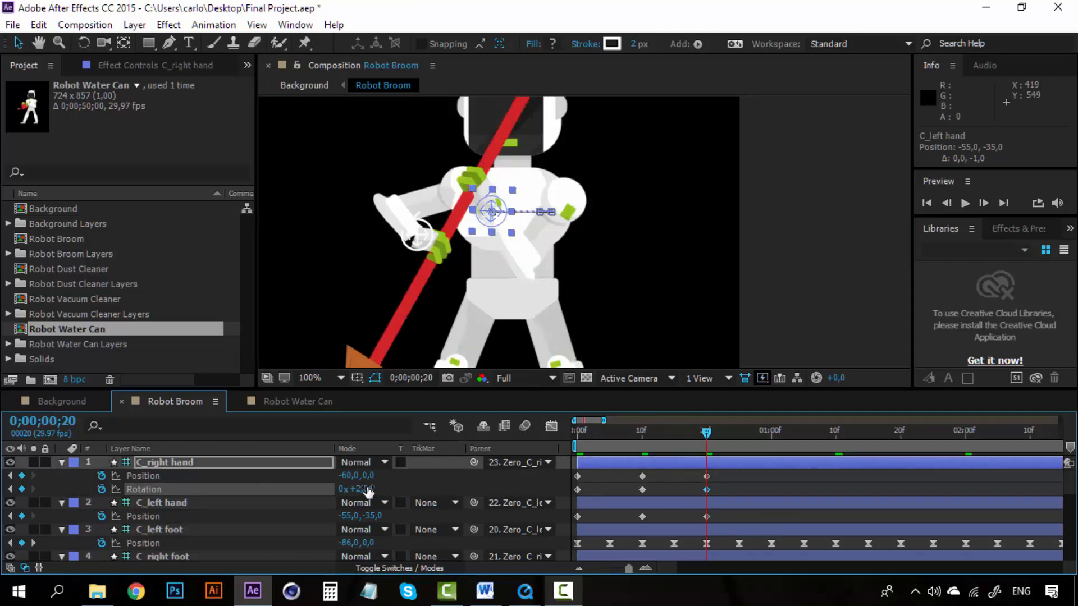
click(184, 505)
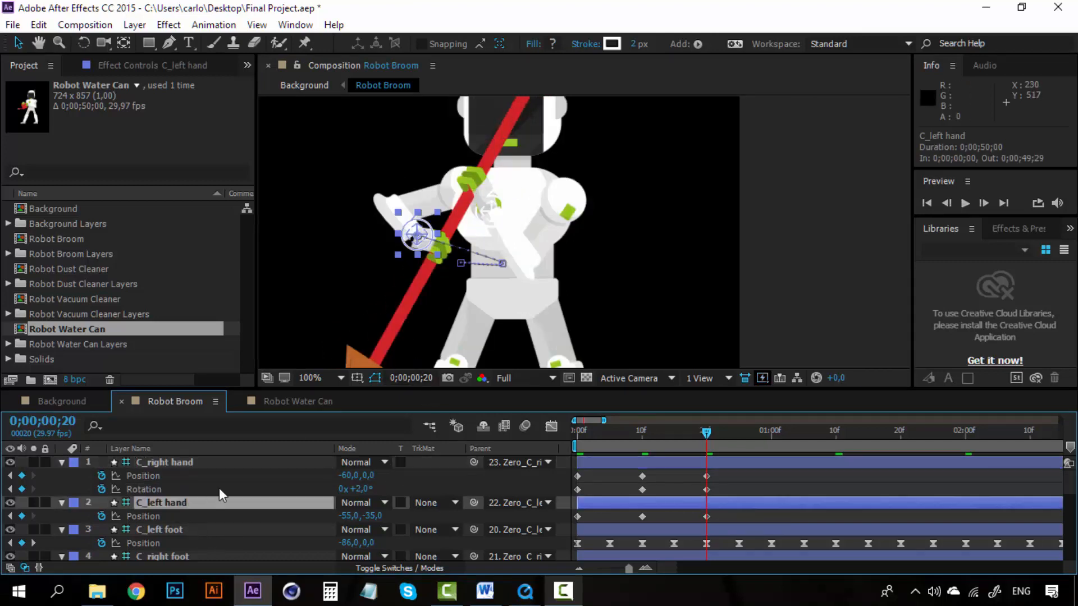
key(Right)
key(Down)
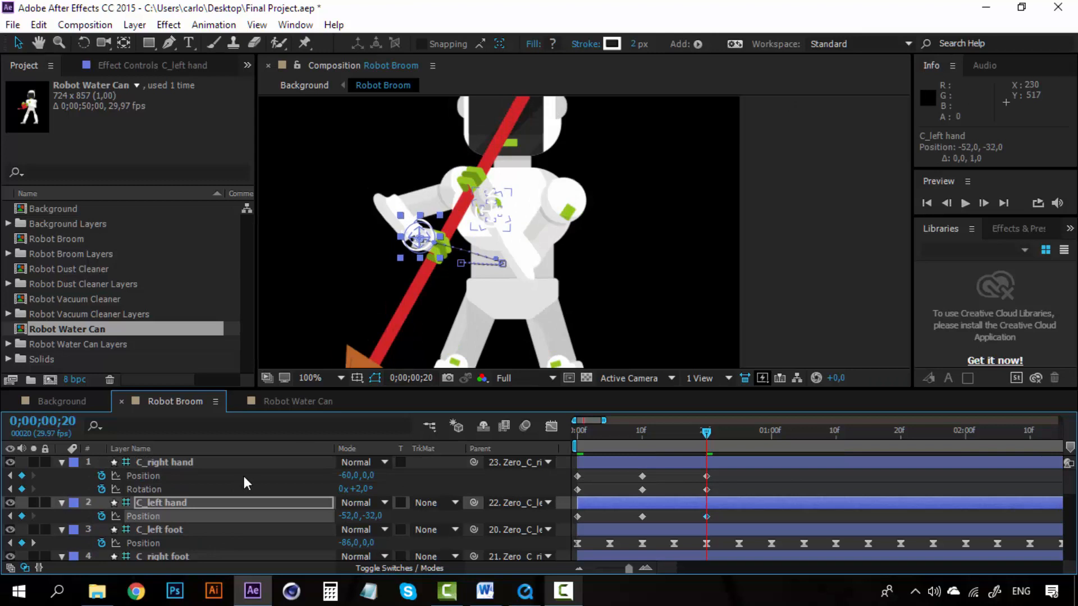
key(Down)
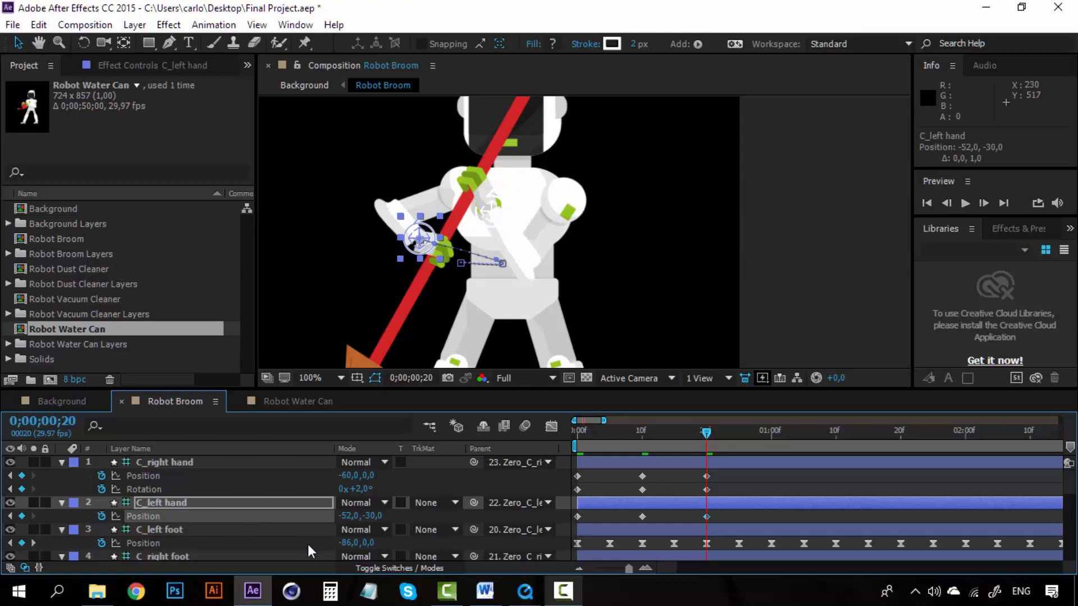
Start animating C_left hand's Rotation with a 0° keyframe at 0;00;00;10
click(175, 502)
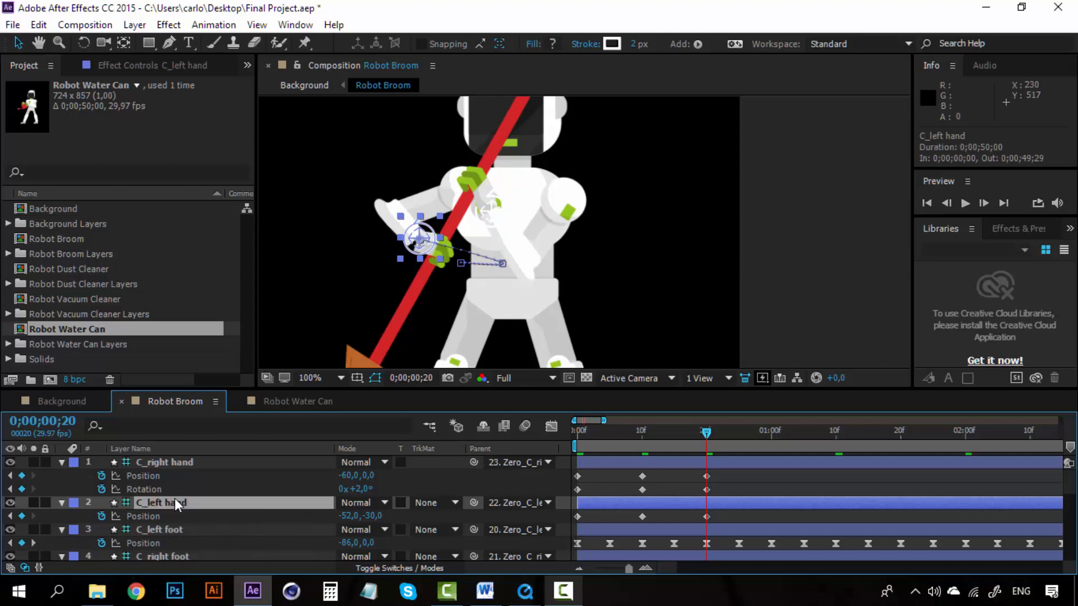
key(r)
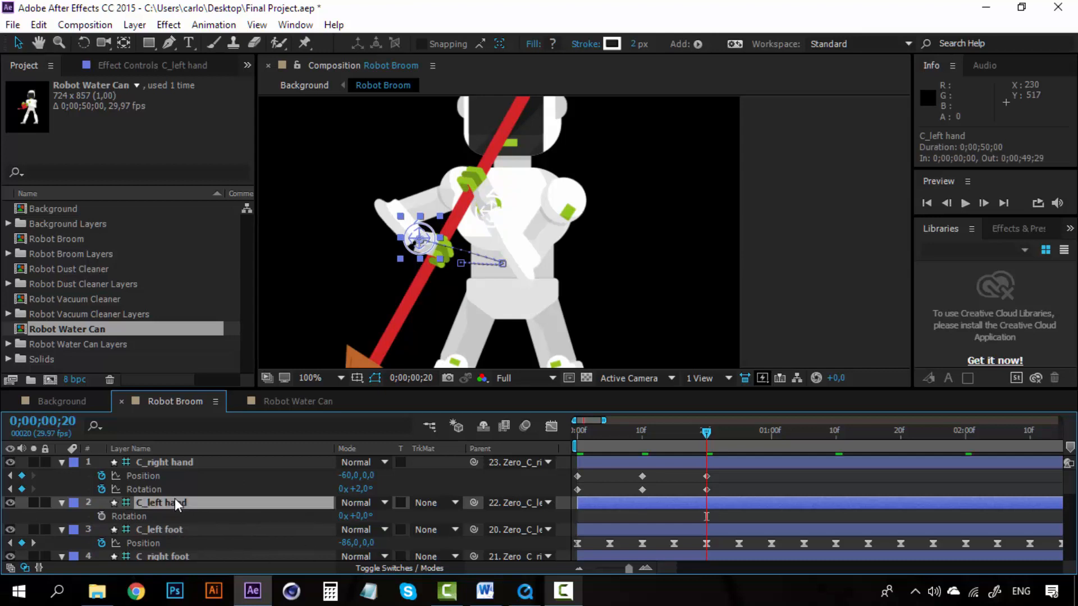
click(641, 430)
click(101, 516)
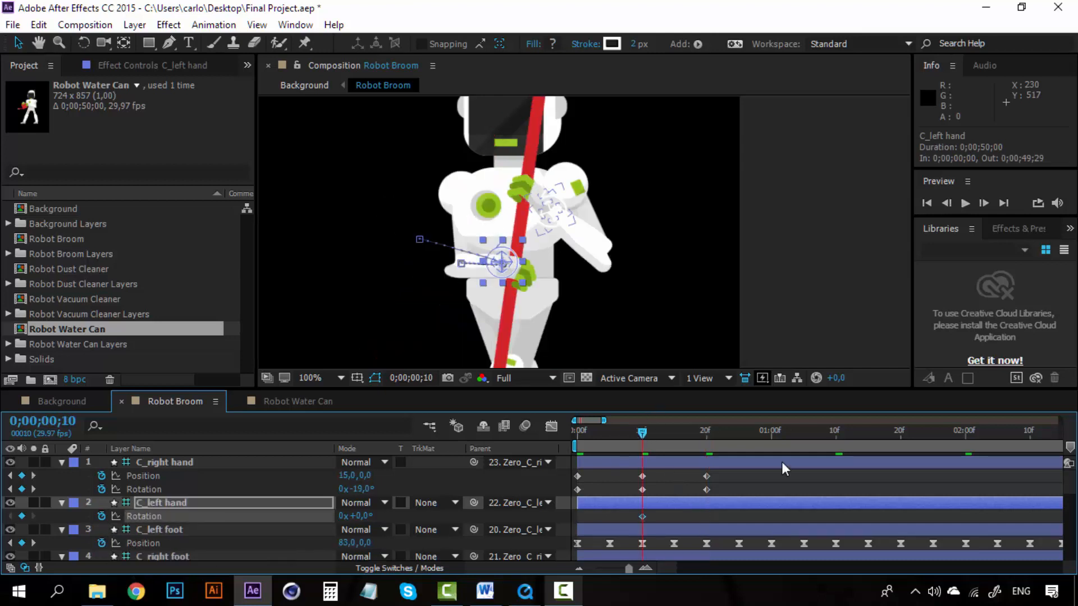
At 0;00;00;20, rotate C_left hand to 40° and move it to Position -38,5, -20,5 so the hand grips the handle
click(707, 431)
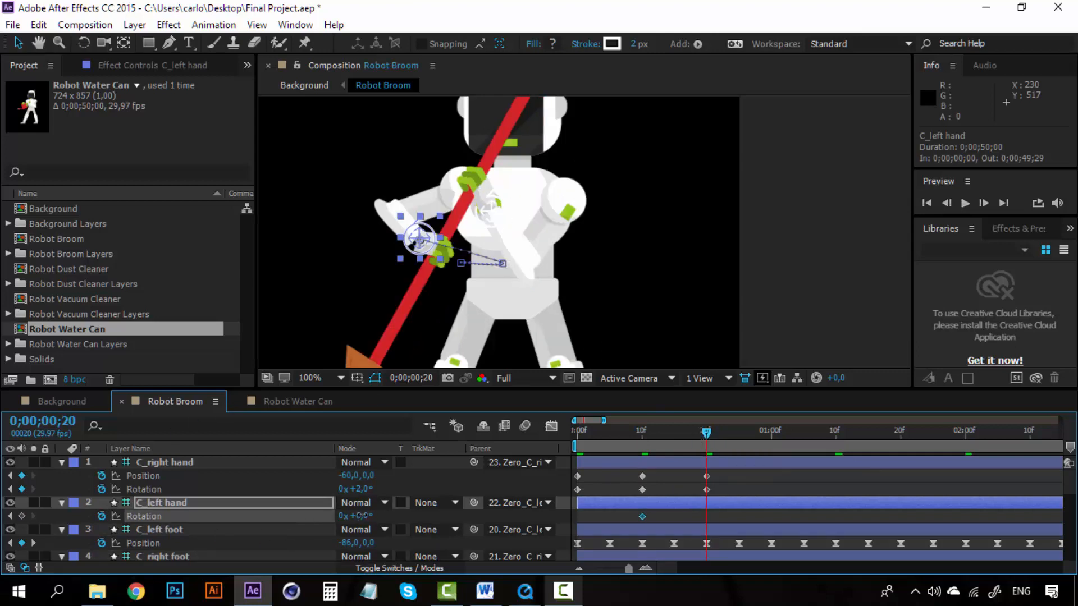
drag(368, 515, 369, 515)
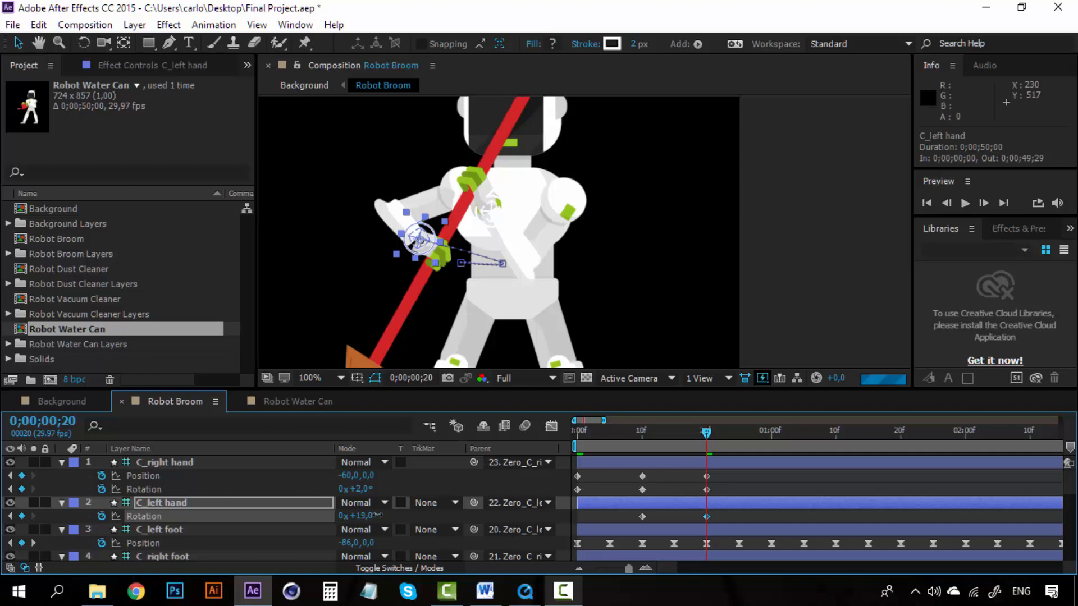
drag(378, 515, 374, 516)
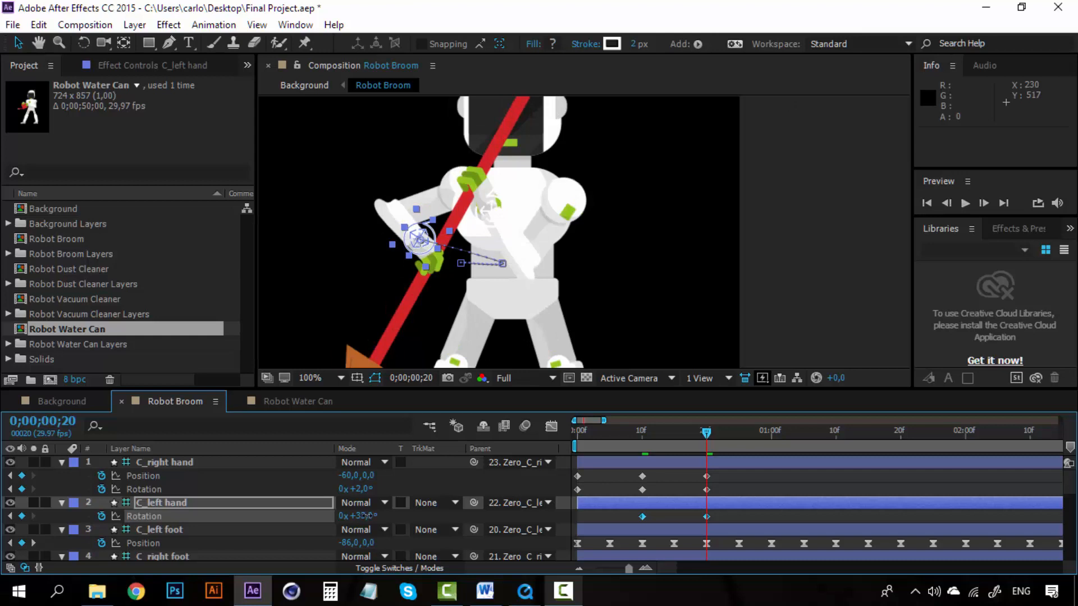
scroll(400, 247, up, 2)
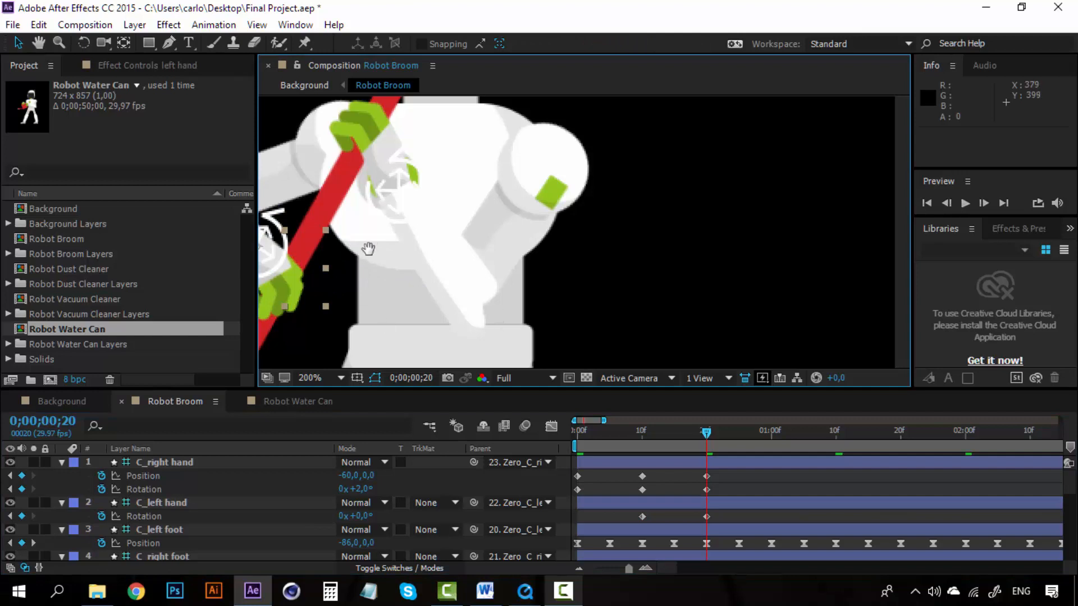
drag(370, 245, 524, 245)
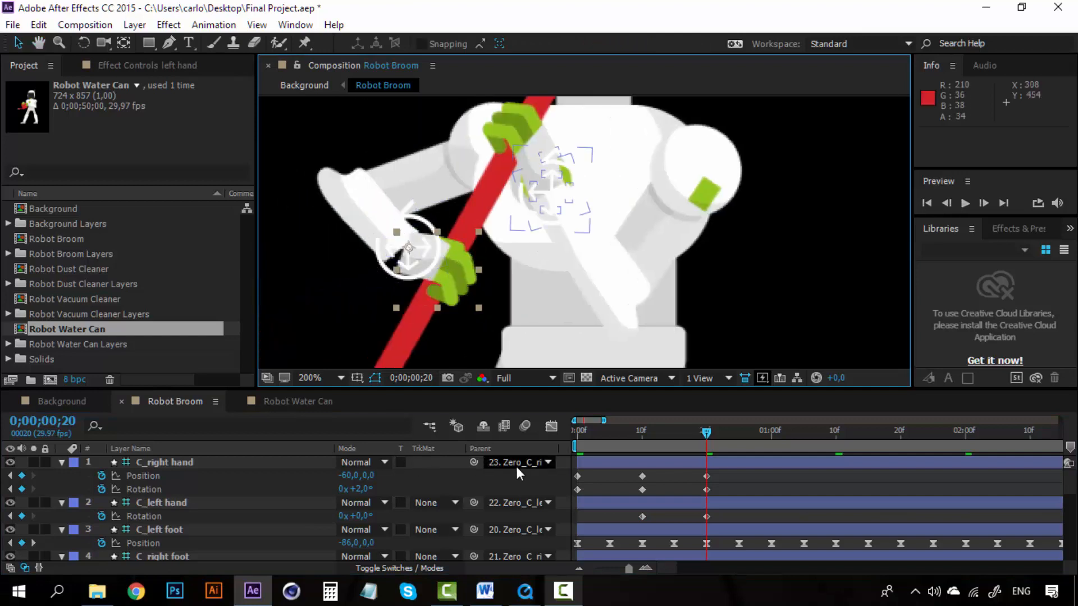
mouse_move(359, 516)
mouse_down()
mouse_move(400, 516)
mouse_move(358, 516)
mouse_up()
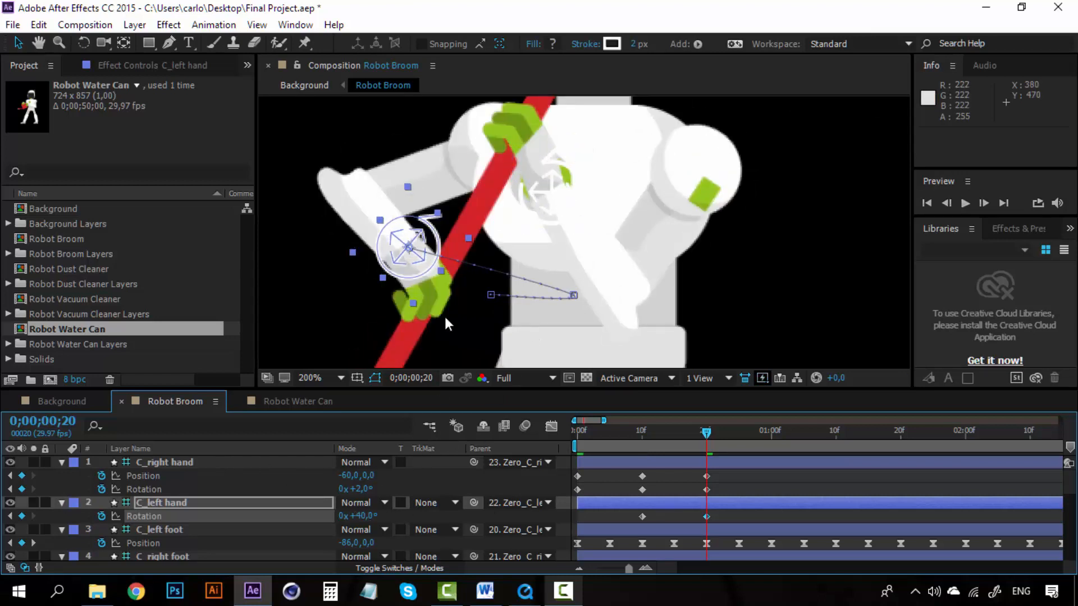
drag(421, 235, 442, 249)
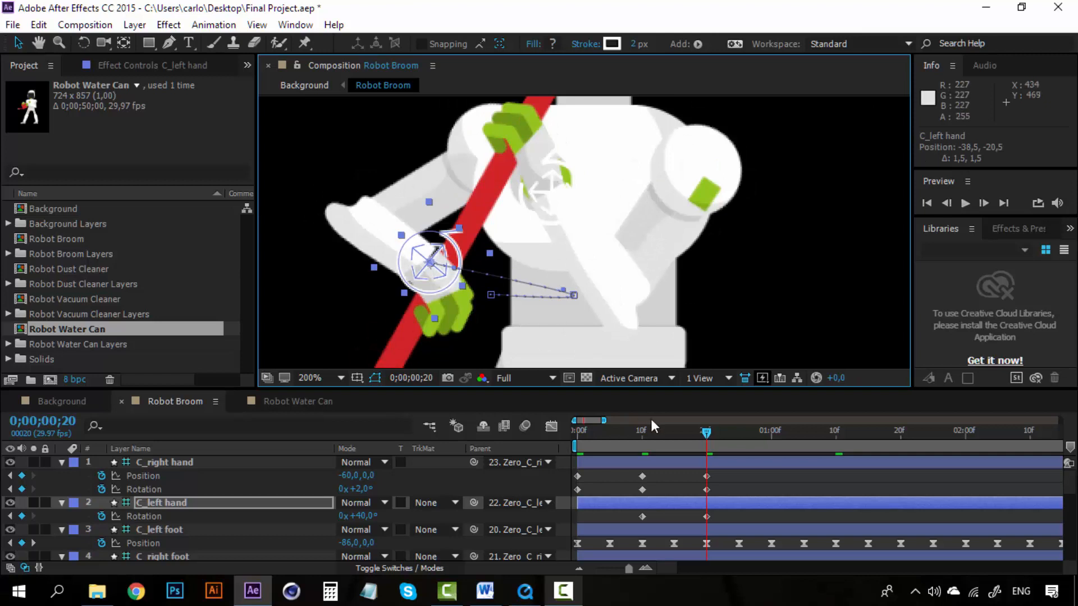
click(730, 487)
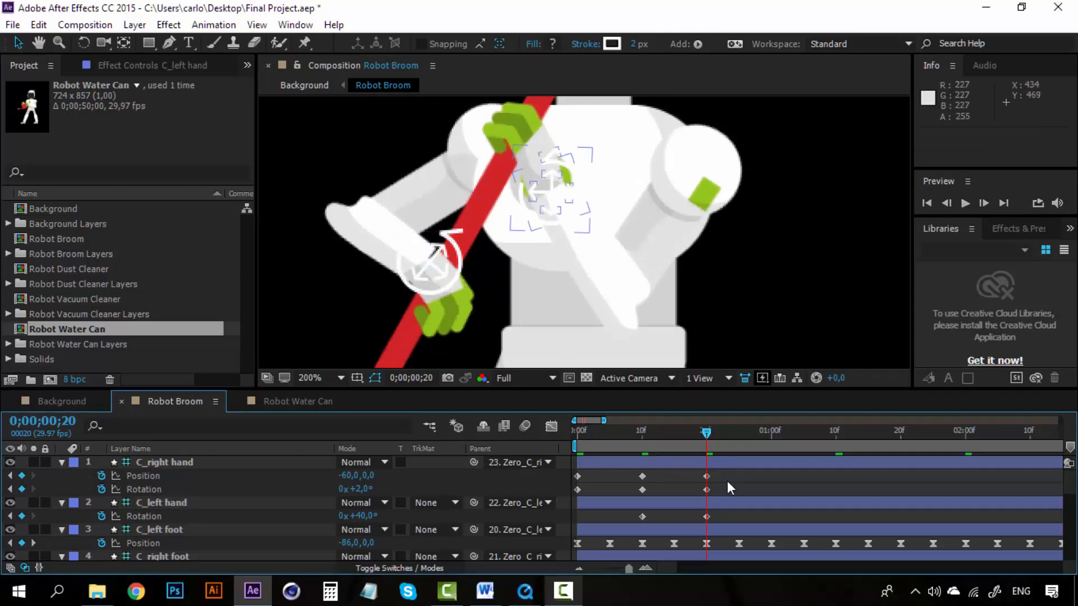
Preview the sweeping motion from 0;00;00;00 and undo the last value change
scroll(553, 242, down, 1)
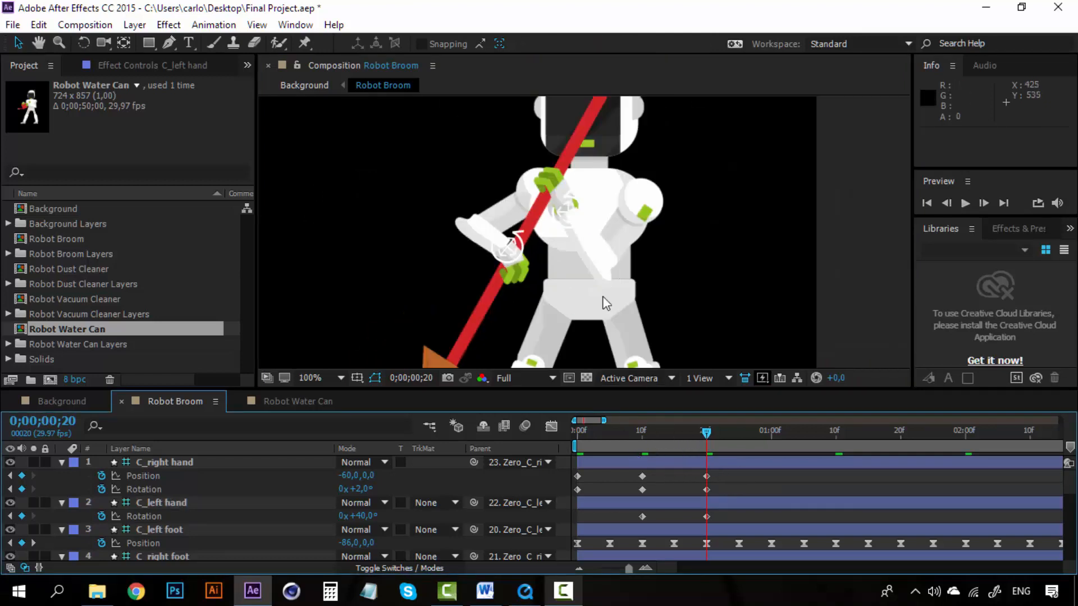
scroll(593, 261, down, 2)
click(581, 429)
key(space)
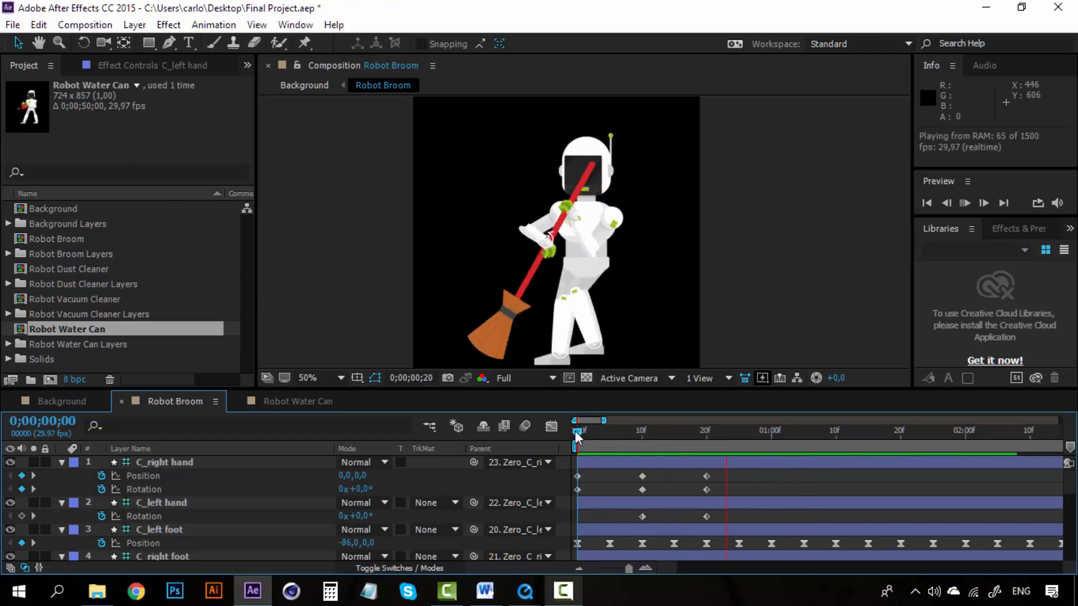
key(space)
key(ctrl+z)
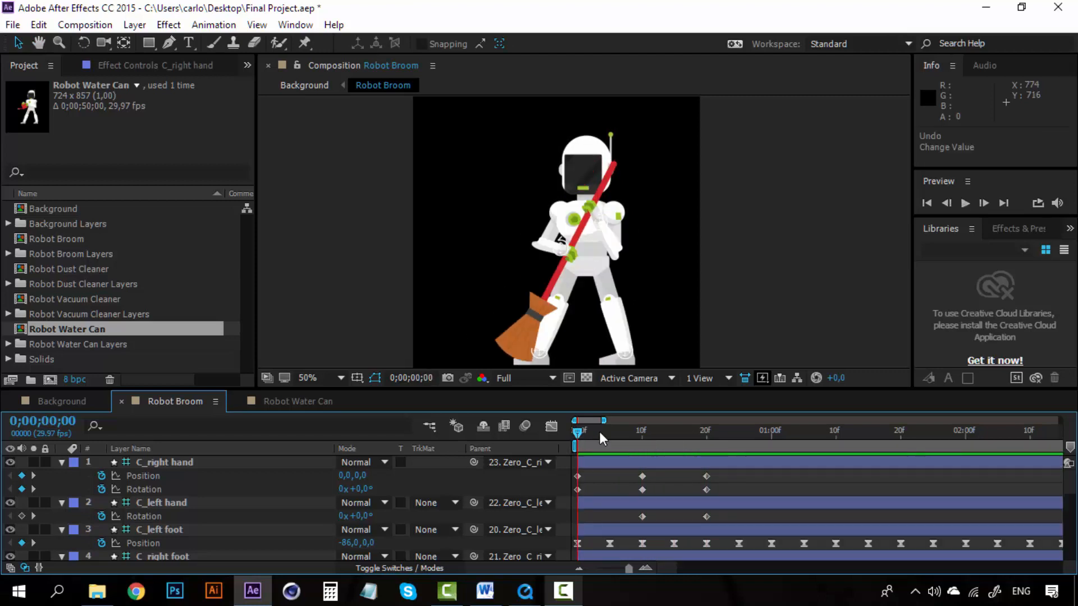
key(space)
Set C_right hand's Rotation to -38° at 0;00;00;10 to widen the inward broom swing
drag(613, 430, 645, 429)
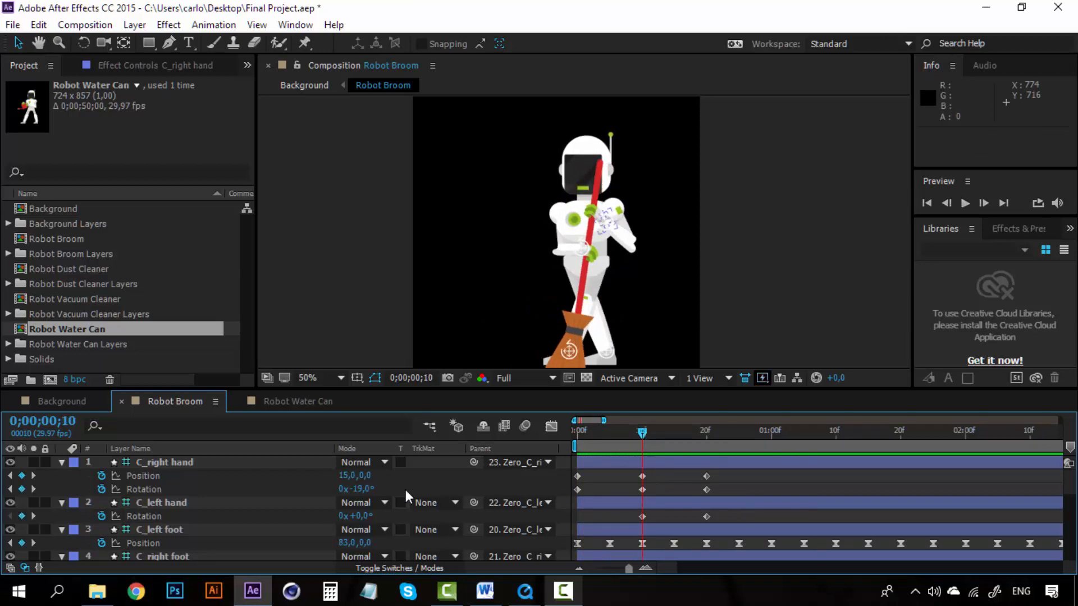
drag(353, 489, 361, 495)
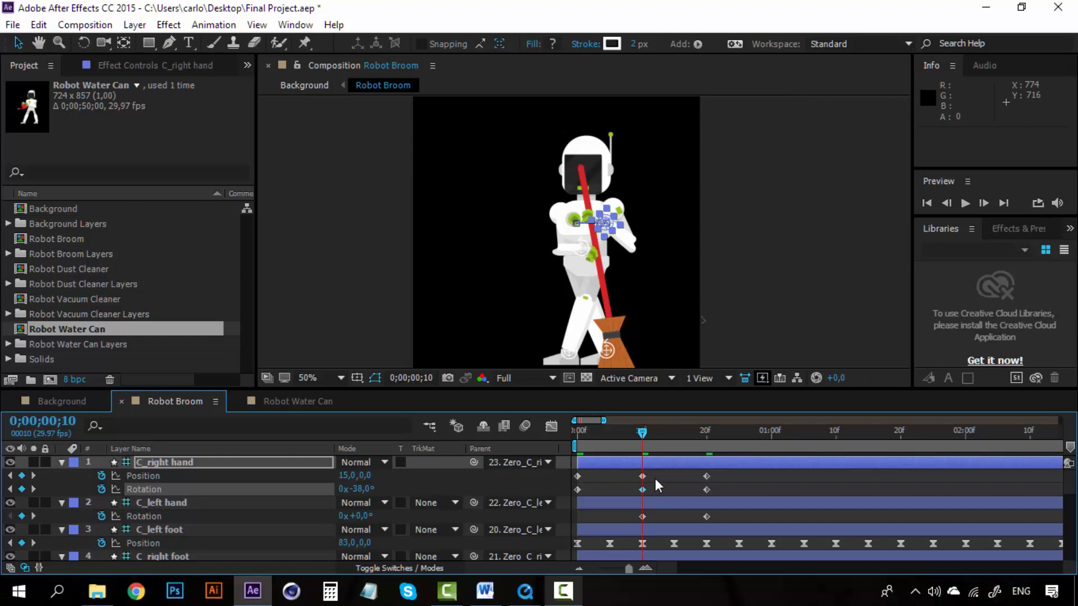
At 0;00;00;10, move C_left hand to Position 74,5, 0,0 so the hand meets the broom handle
click(152, 503)
key(shift+p)
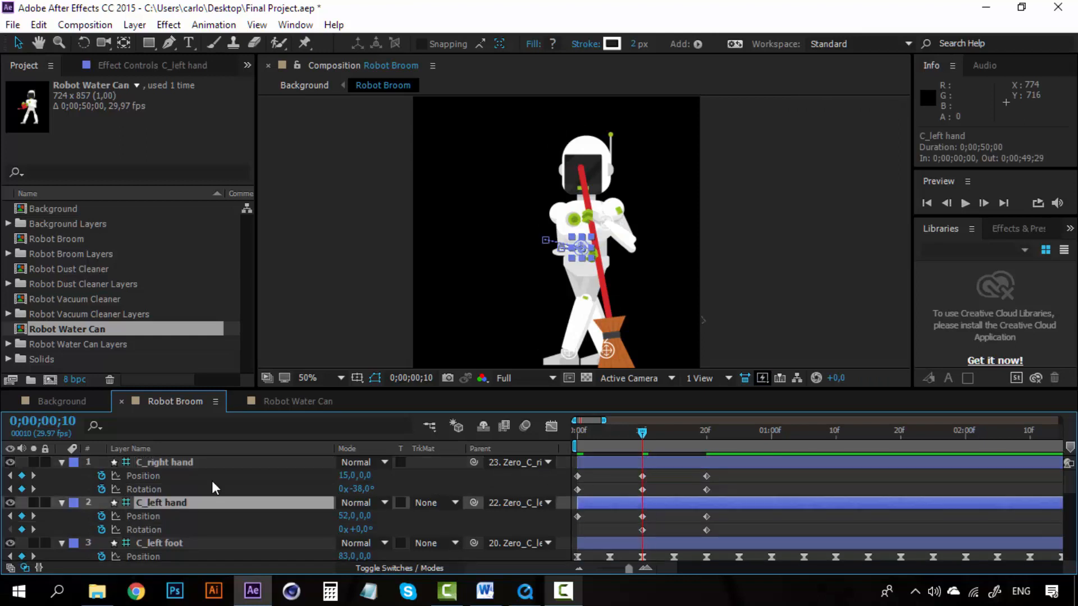
drag(582, 257, 584, 259)
scroll(599, 248, up, 2)
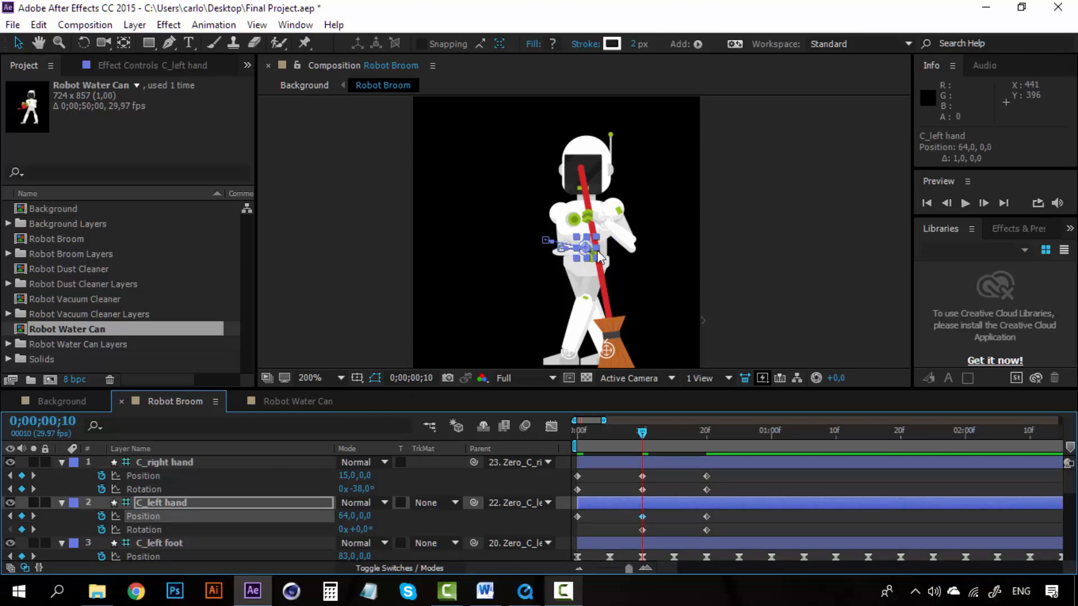
key(Right)
key(Right)
key(Right)
key(Right)
key(Right)
key(Right)
key(Right)
key(Right)
key(Right)
key(Right)
key(Right)
key(Right)
key(Right)
key(Right)
key(Right)
key(Right)
key(Right)
key(Right)
key(Right)
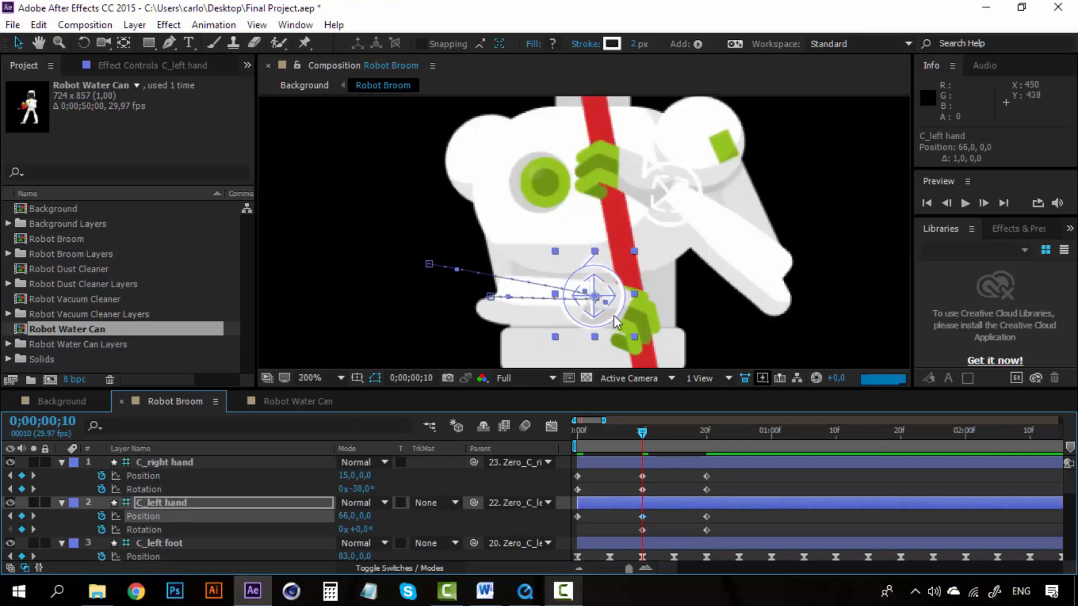
key(Right)
key(Right)
key(Right)
key(Right)
key(Right)
key(Right)
key(Right)
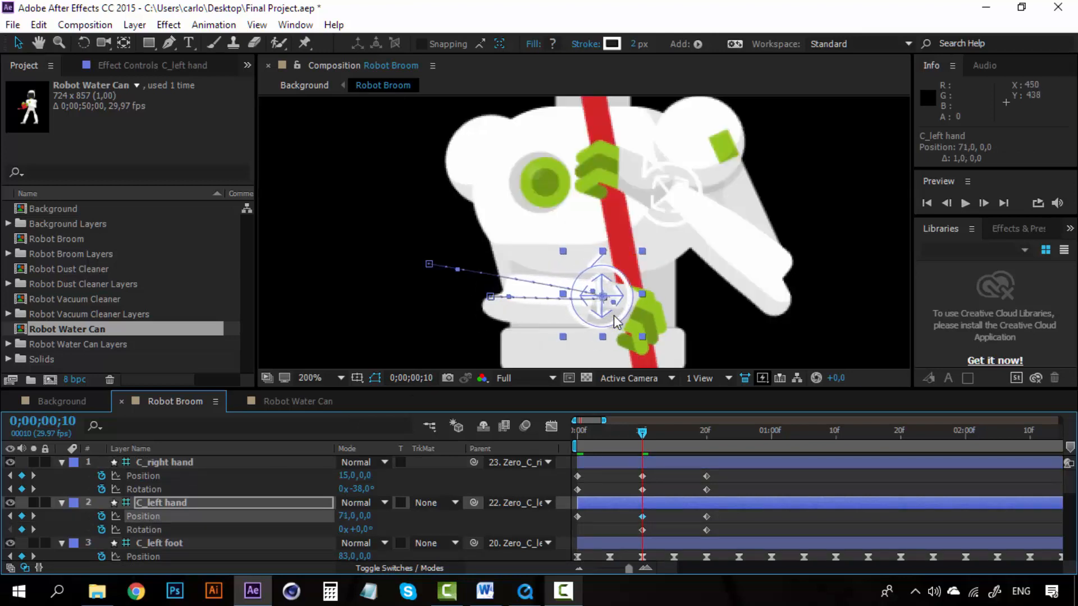
key(Right)
key(Right)
key(Right)
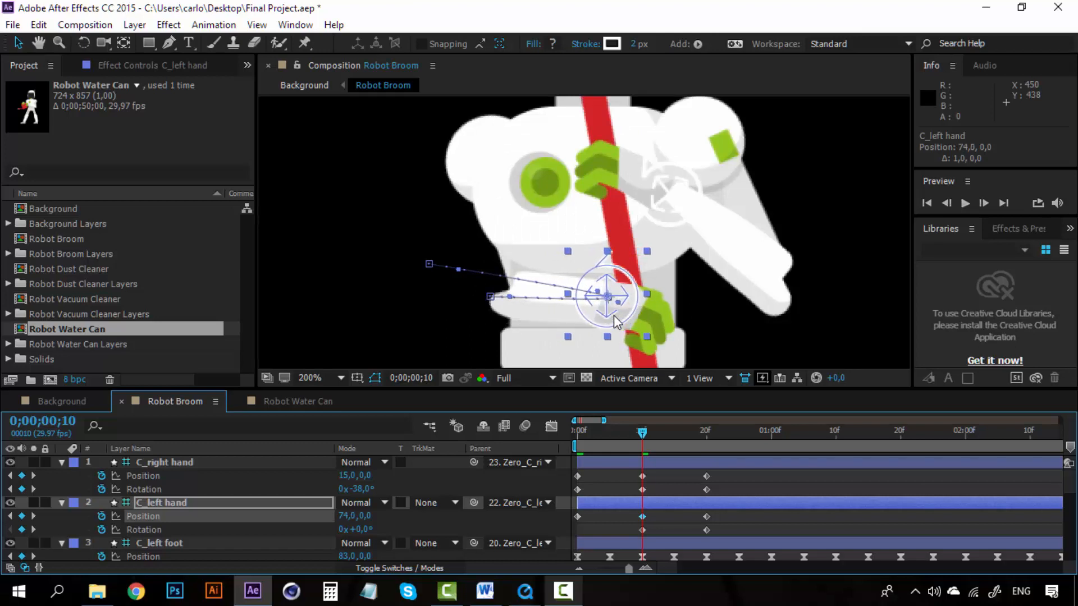
scroll(604, 288, down, 4)
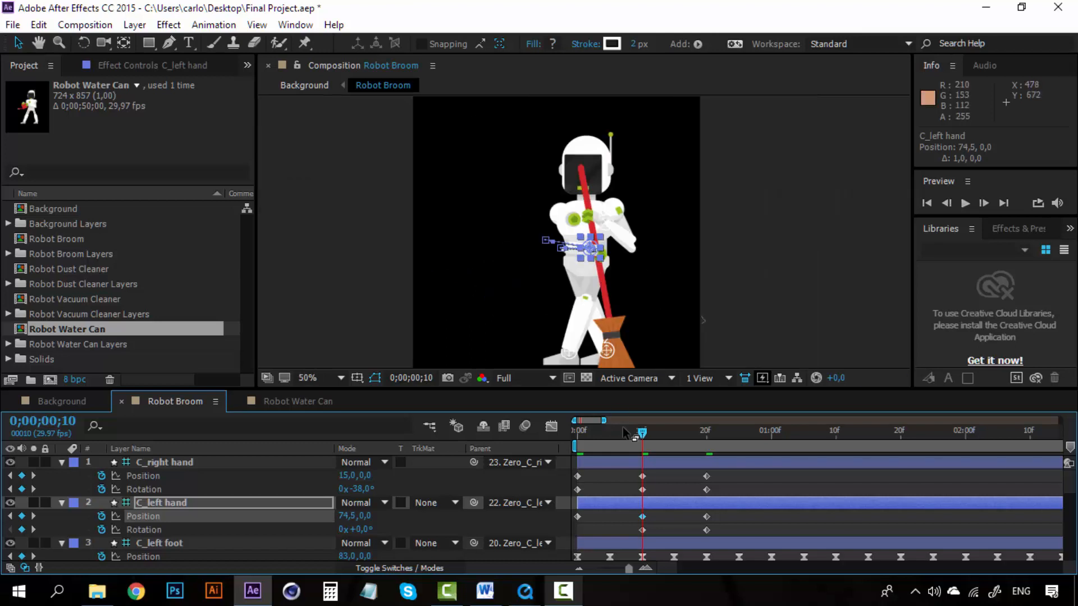
Preview the sweeping animation from 0;00;00;00
drag(631, 430, 564, 427)
key(space)
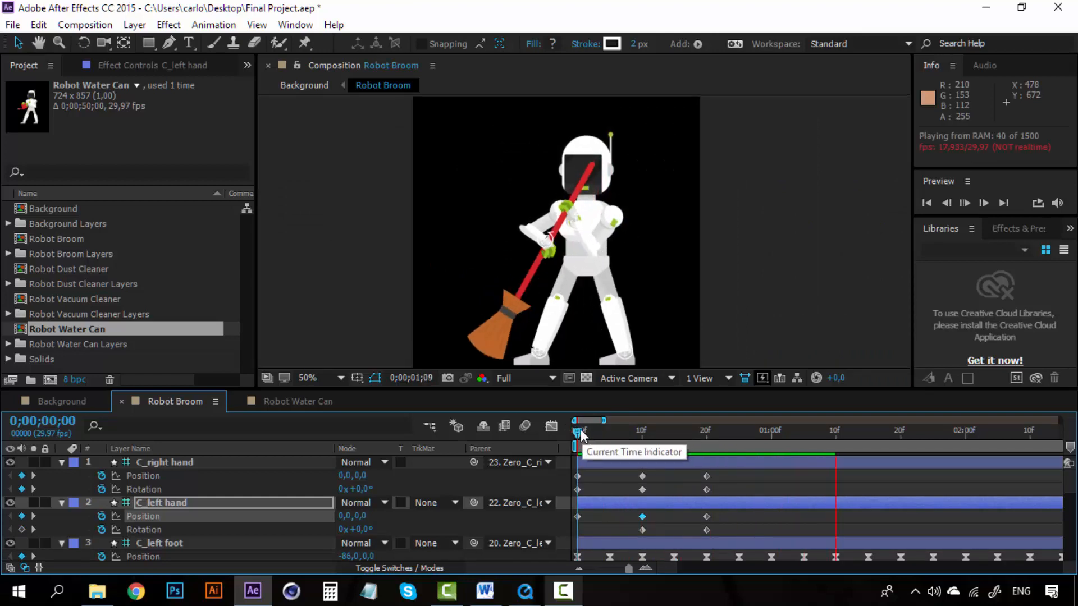
key(space)
key(space)
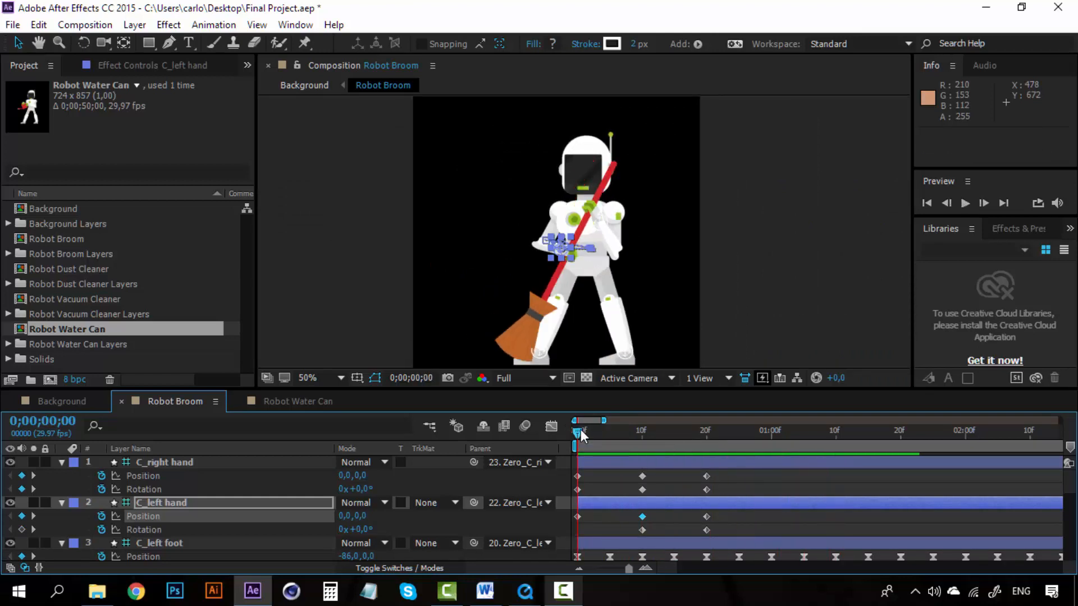
key(space)
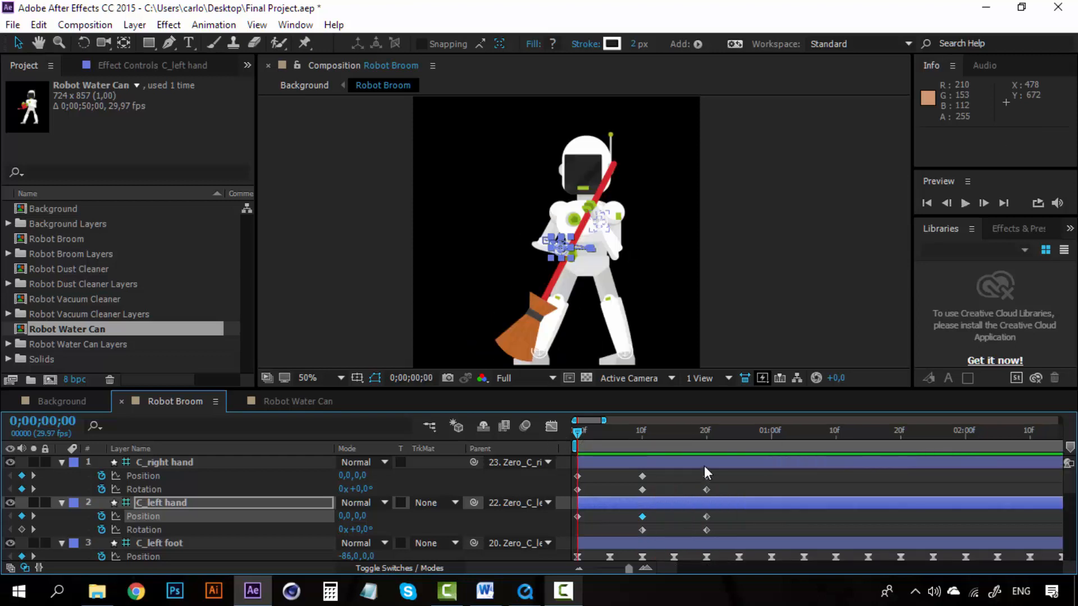
Apply Easy Ease to all Position and Rotation keyframes of C_right hand and C_left hand
drag(722, 475, 565, 495)
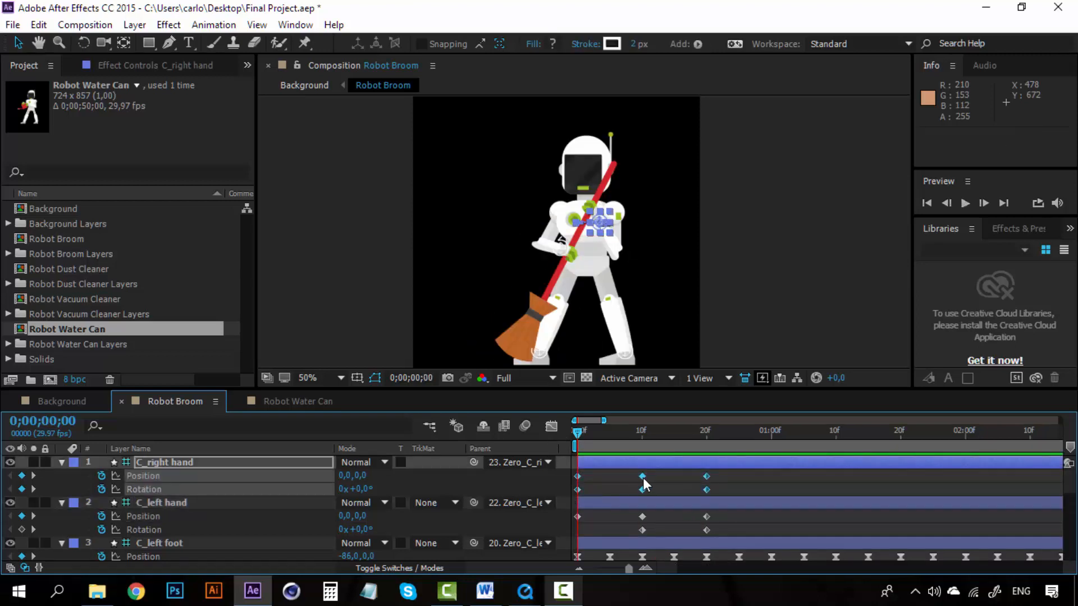
right_click(642, 477)
mouse_move(792, 468)
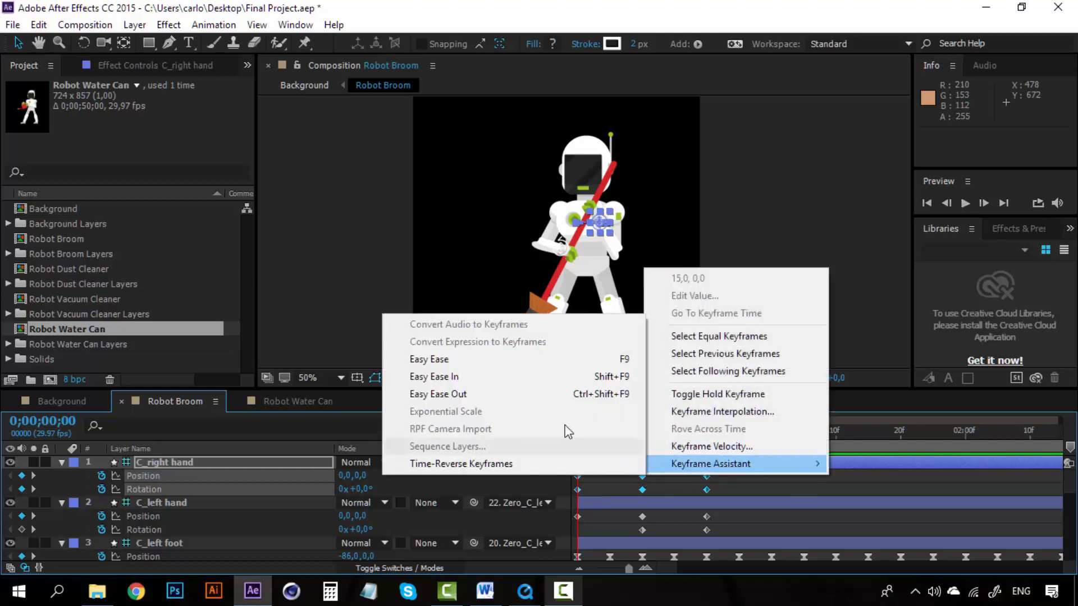
click(507, 364)
drag(728, 518, 570, 532)
right_click(577, 514)
mouse_move(630, 505)
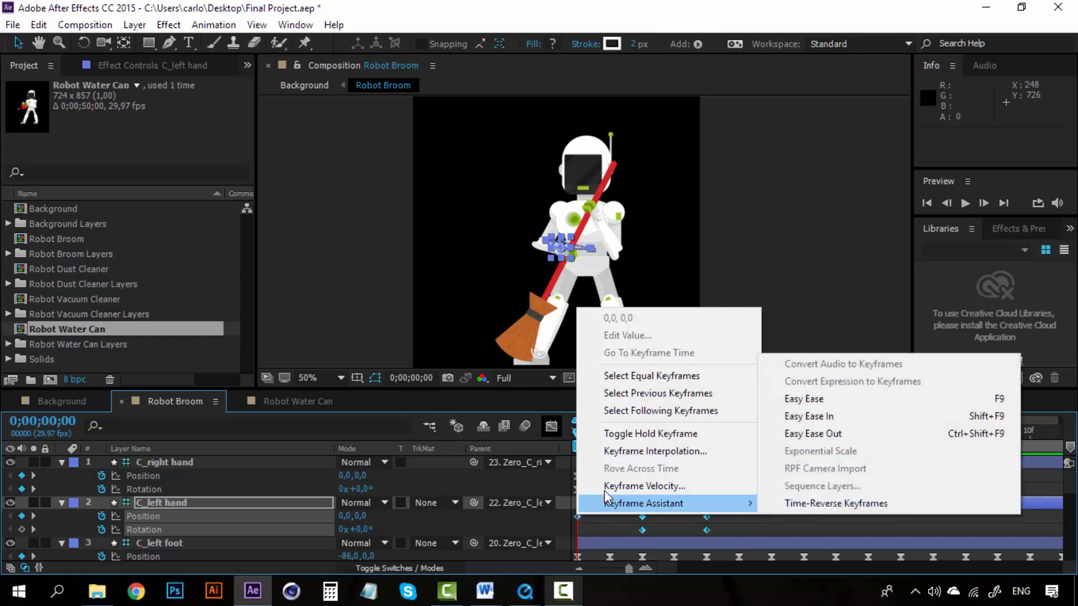
click(729, 399)
Copy the 0;00;00;20 Position and Rotation keyframes of C_right hand and C_left hand to 0;00;00;00
drag(725, 472, 684, 490)
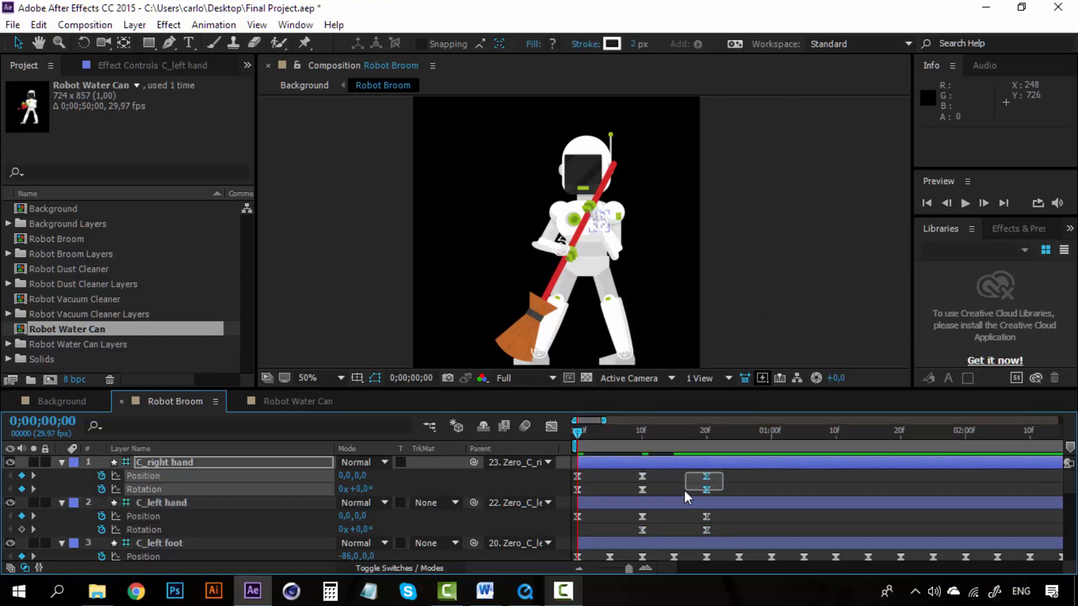
click(643, 433)
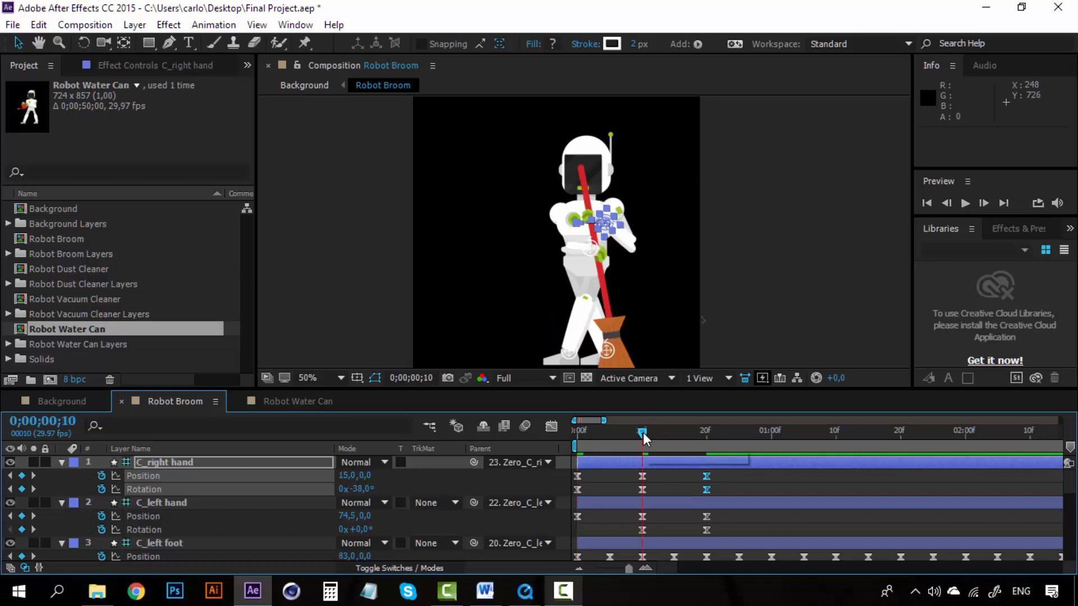
click(709, 431)
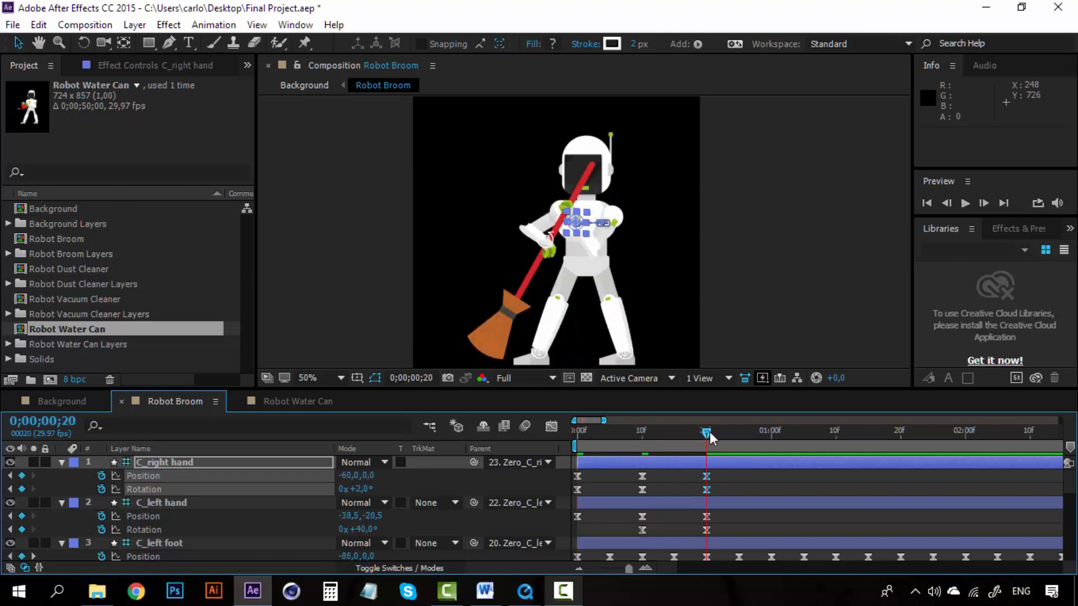
click(683, 470)
drag(721, 470, 629, 493)
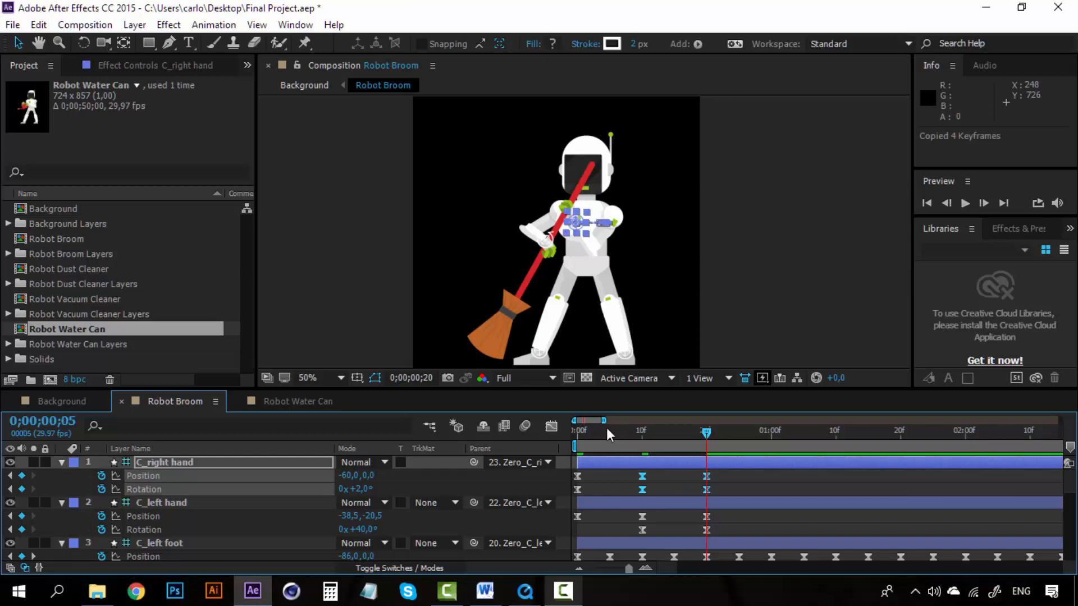
drag(606, 428, 576, 431)
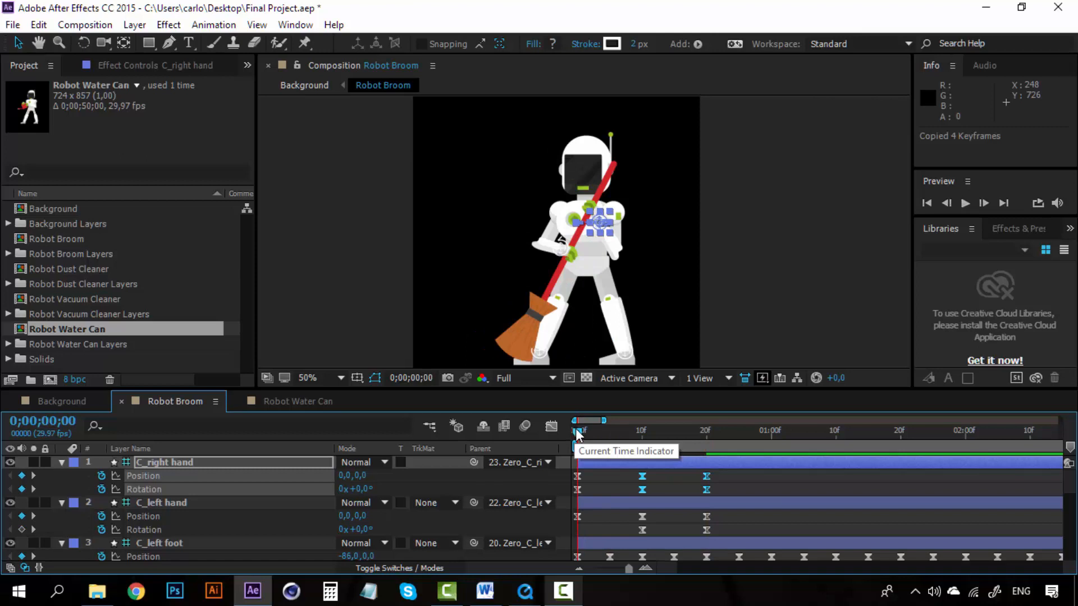
drag(610, 431, 706, 430)
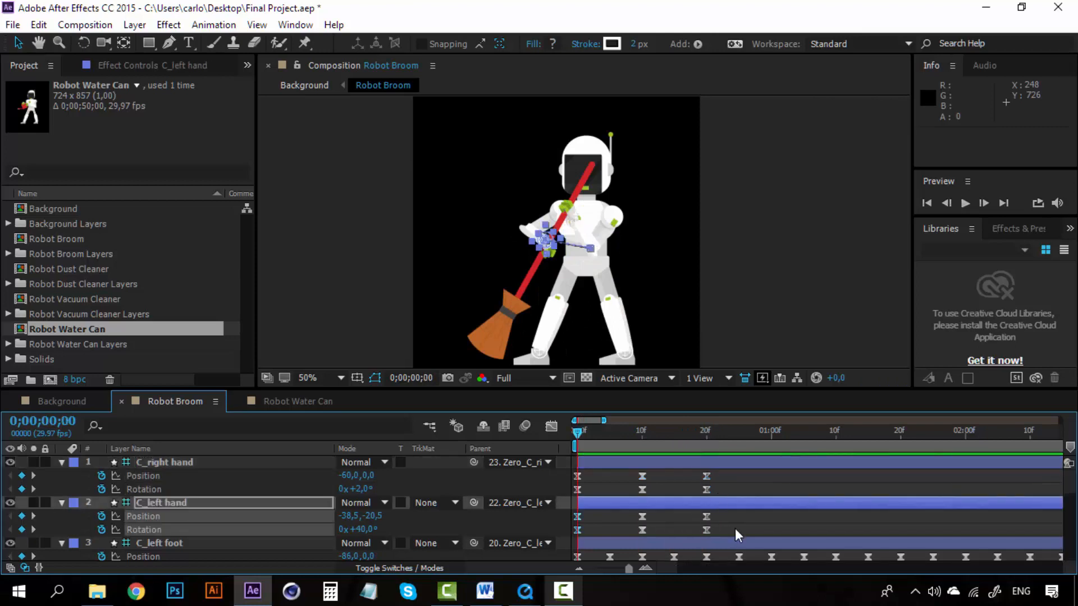
Repeat C_right hand's sweep by copying its keyframes from 0;00;00;10 onward to 0;00;01;00, and the doubled set to 0;00;01;20
drag(736, 473, 628, 496)
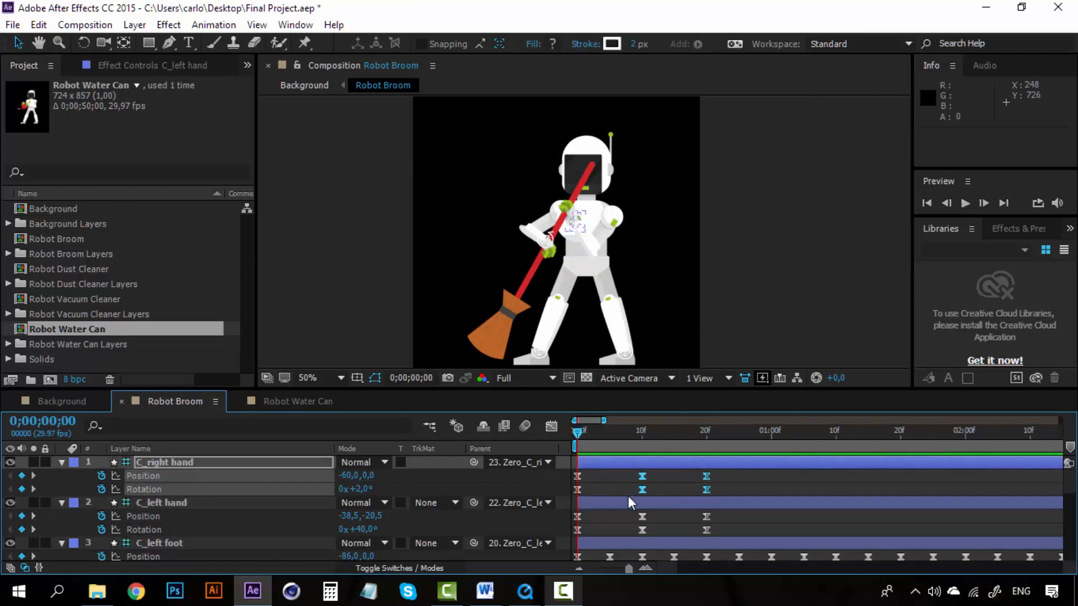
click(771, 432)
key(ctrl+v)
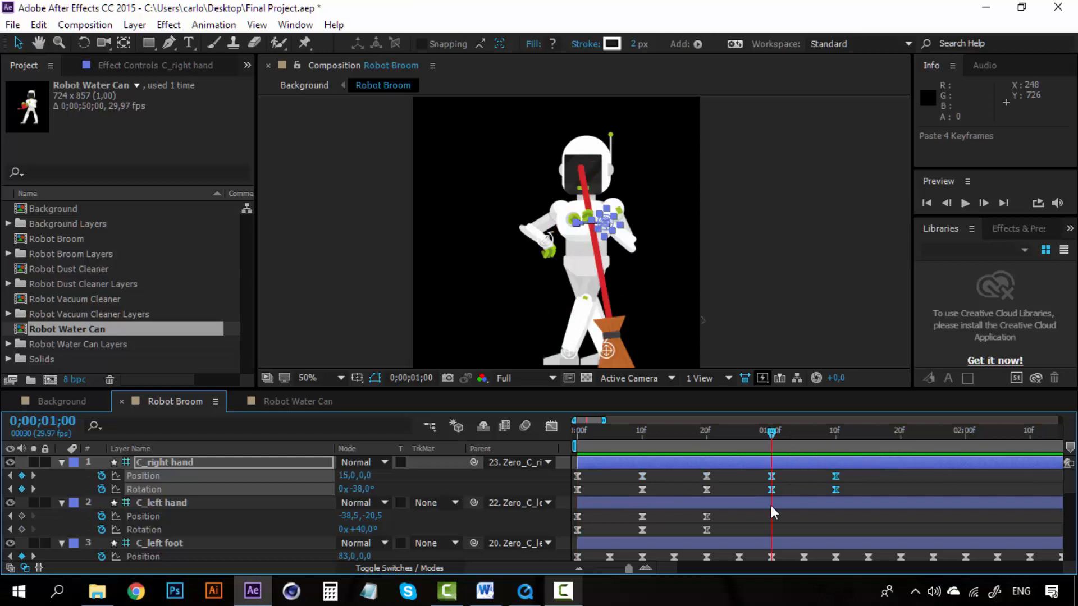
click(900, 432)
click(880, 481)
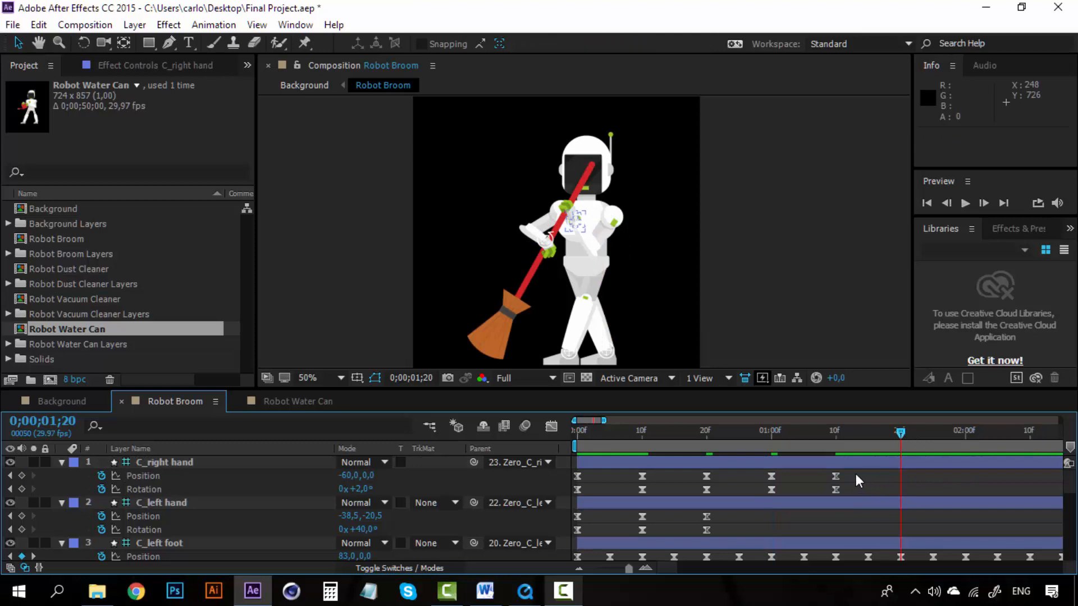
drag(869, 473, 631, 493)
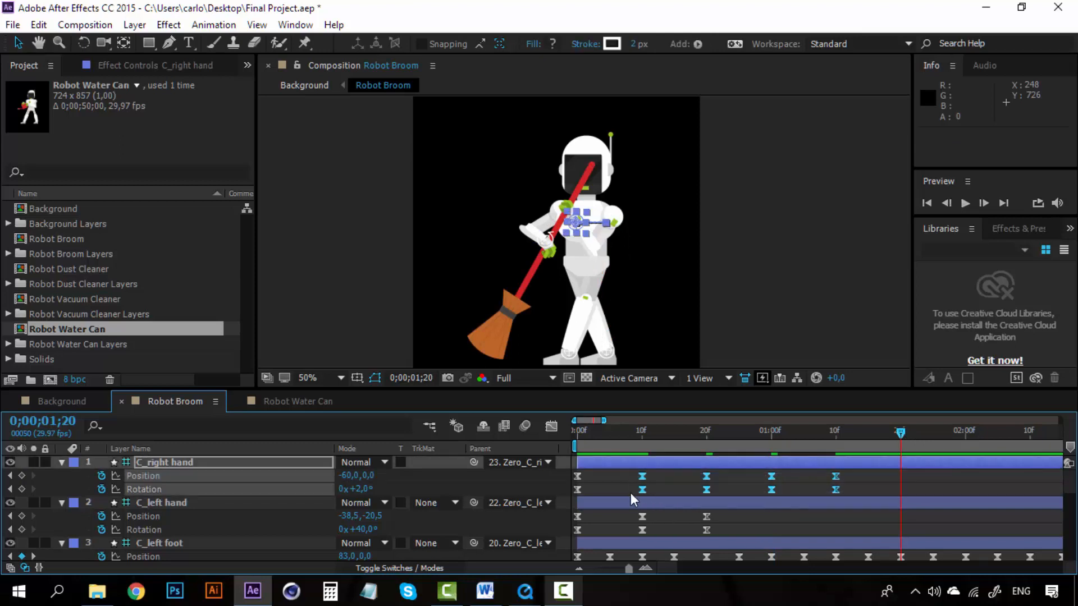
key(ctrl+v)
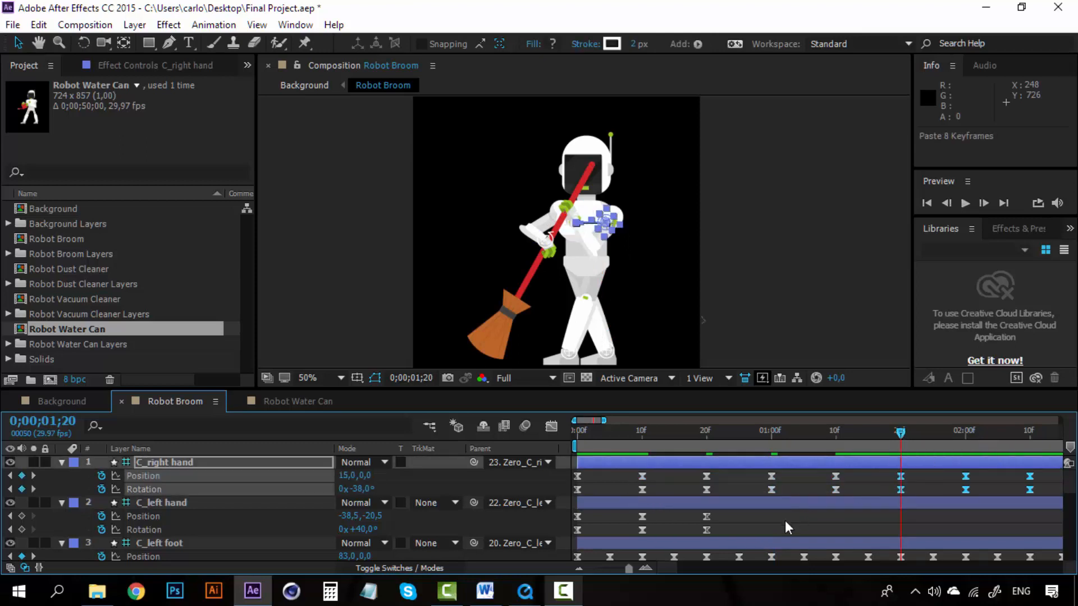
Copy all C_right hand keyframes from 0;00;00;10 to 0;00;02;20 and paste them at 0;00;03;00
click(578, 568)
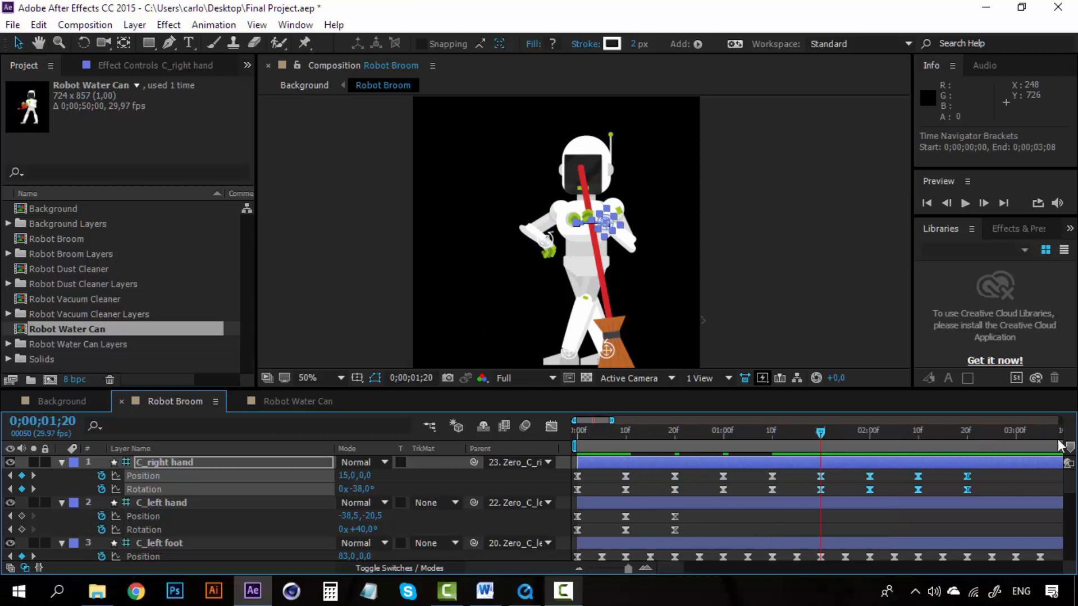
click(1016, 433)
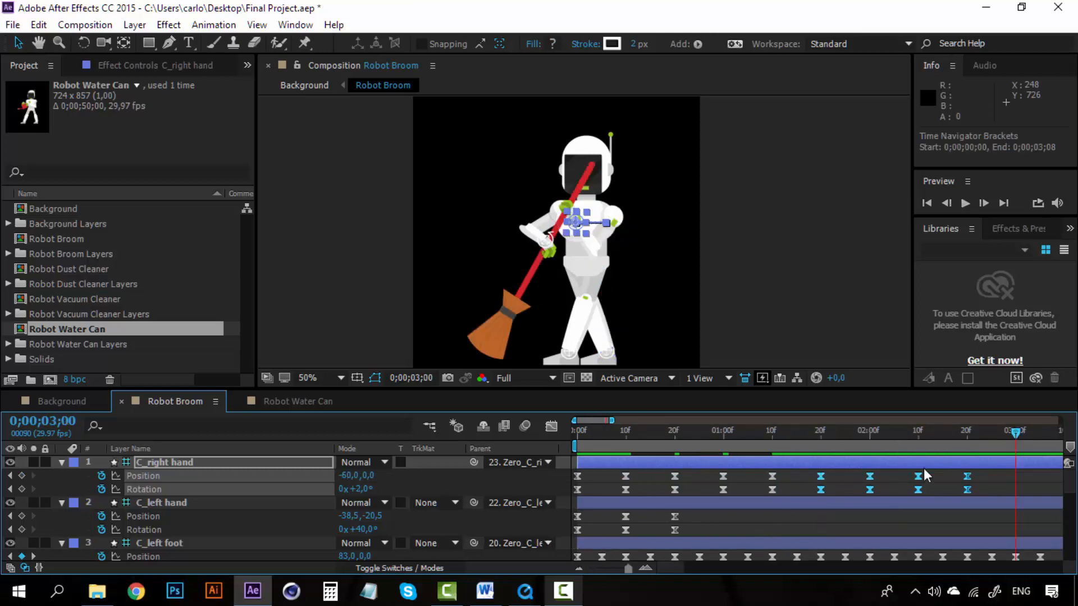
drag(997, 474, 617, 493)
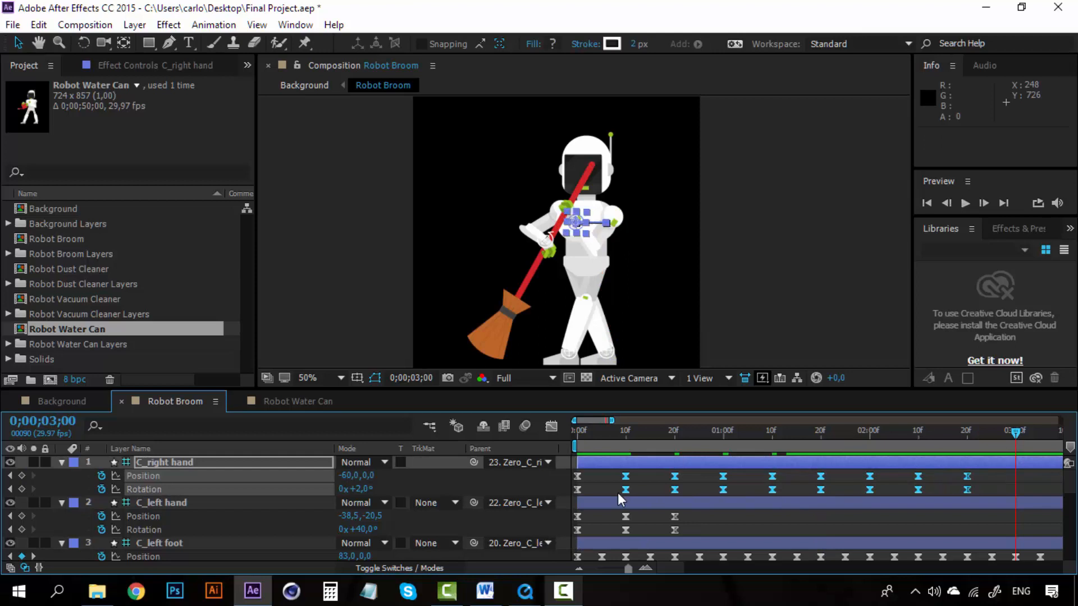
click(579, 568)
drag(683, 567, 720, 571)
key(ctrl+v)
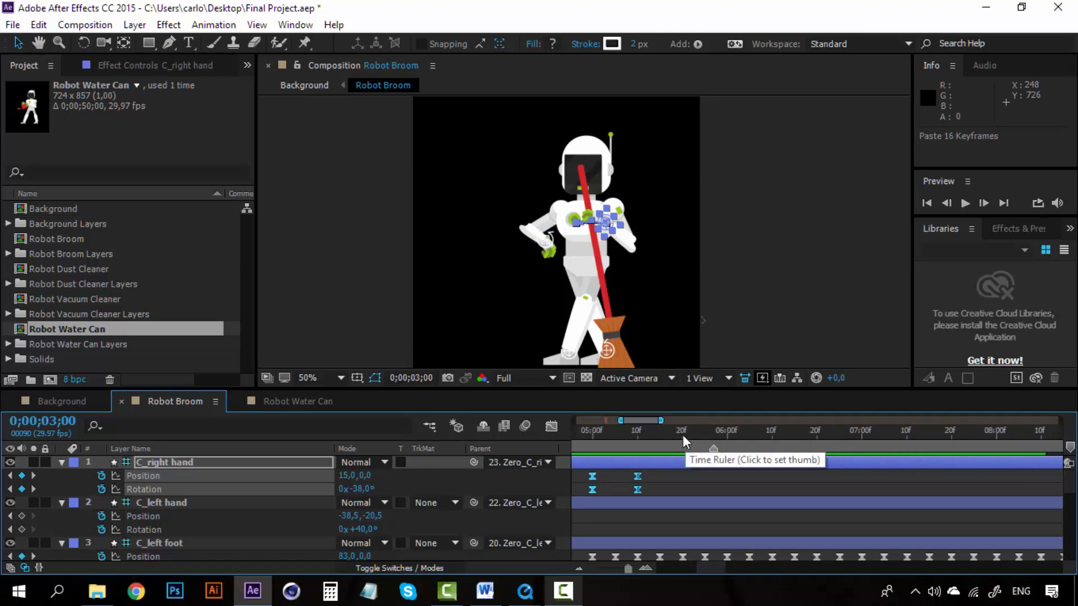
Paste the copied C_right hand keyframes again at 0;00;05;20 and 0;00;08;10
click(683, 435)
drag(709, 570, 728, 567)
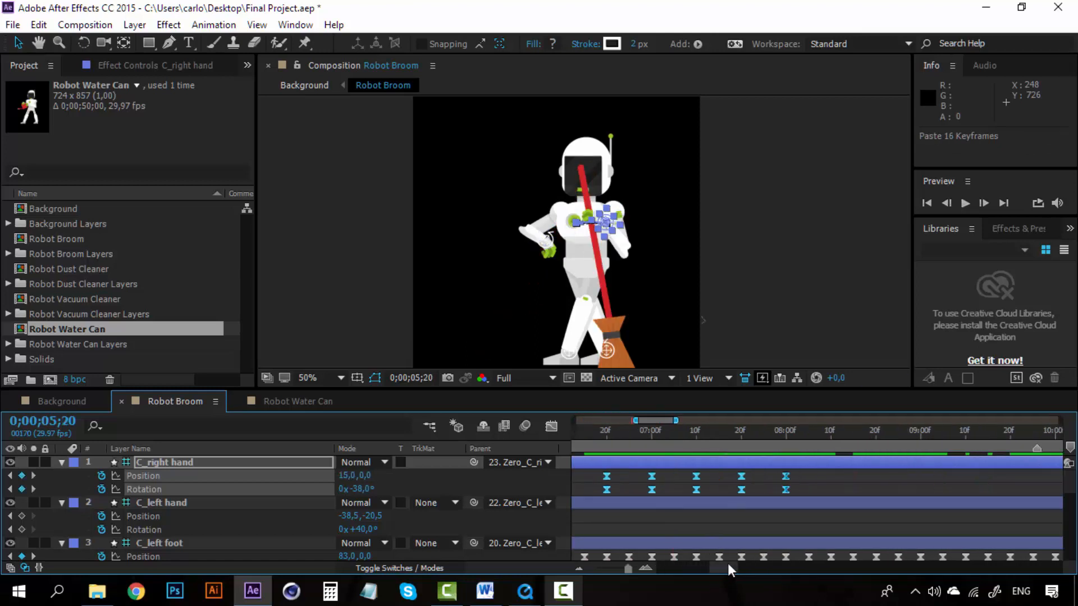
click(673, 435)
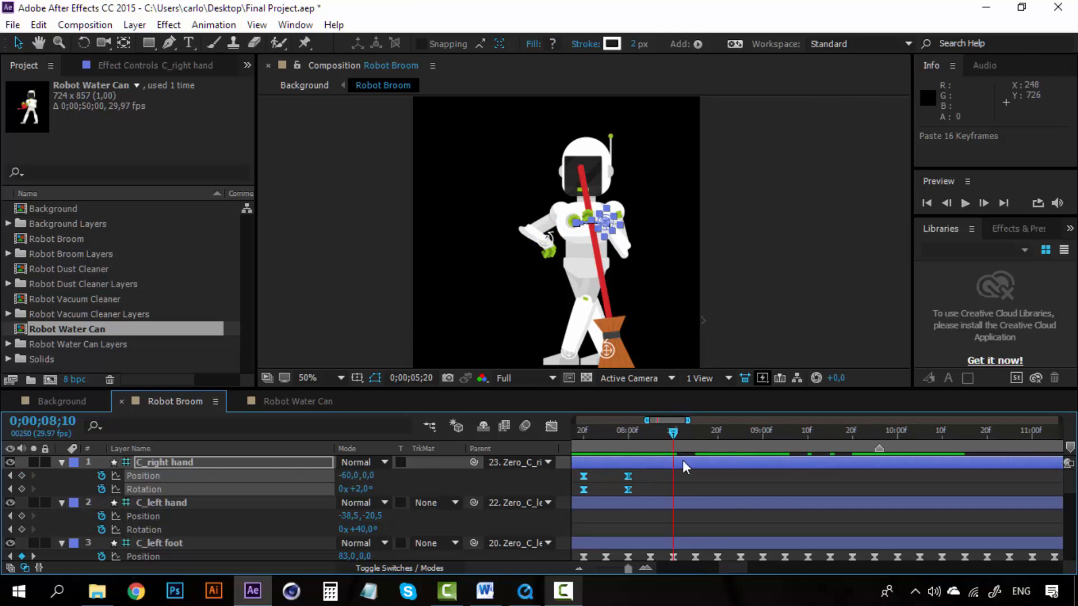
key(ctrl+v)
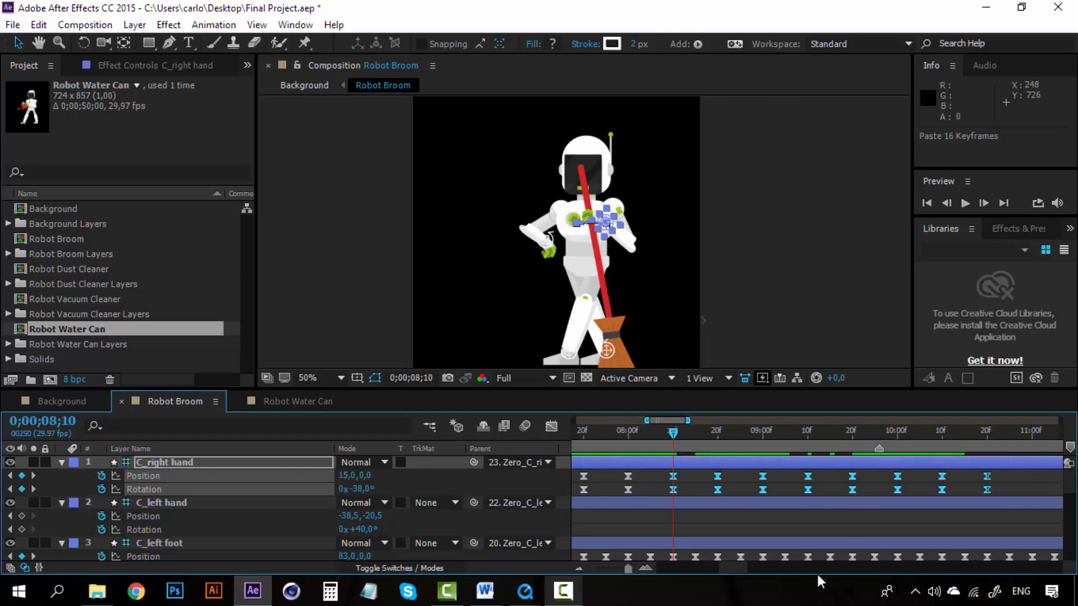
Repeat C_left hand's sweep by copying its keyframes from 0;00;00;10 onward to 0;00;01;00, and the doubled set to 0;00;01;20
drag(739, 568, 662, 560)
drag(681, 519, 618, 532)
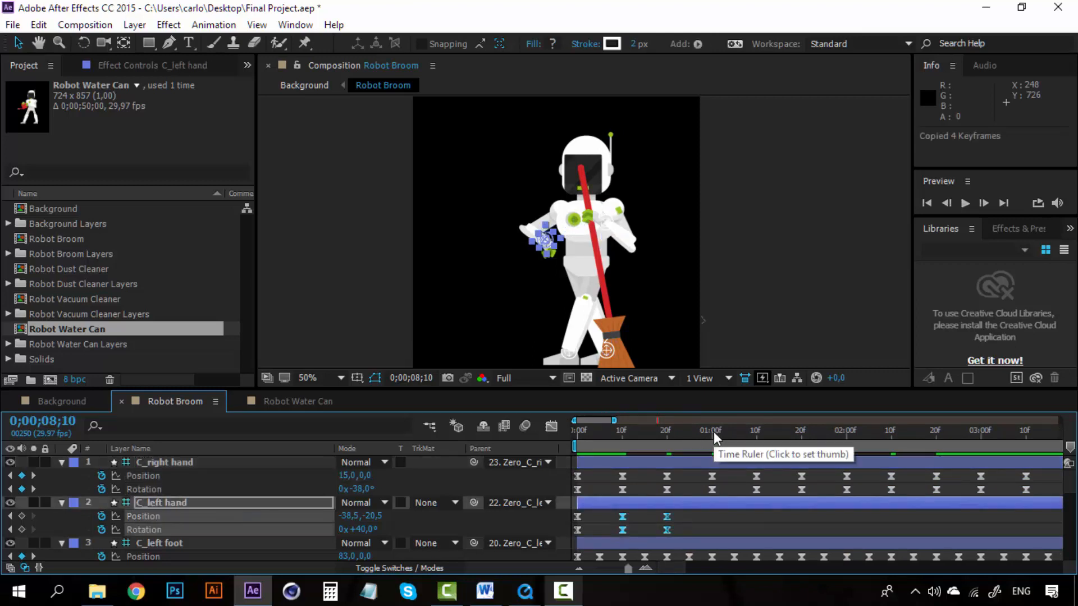
key(ctrl+v)
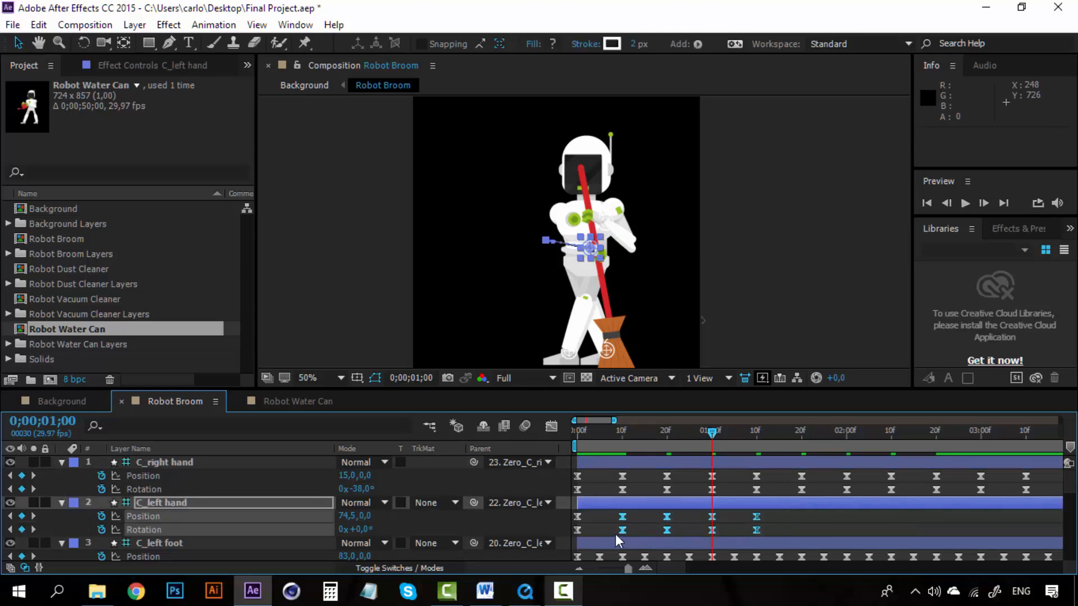
click(801, 434)
key(ctrl+v)
Copy all C_left hand keyframes from 0;00;00;10 to 0;00;02;20 and paste them at 0;00;03;00 and 0;00;05;20
drag(957, 511, 595, 539)
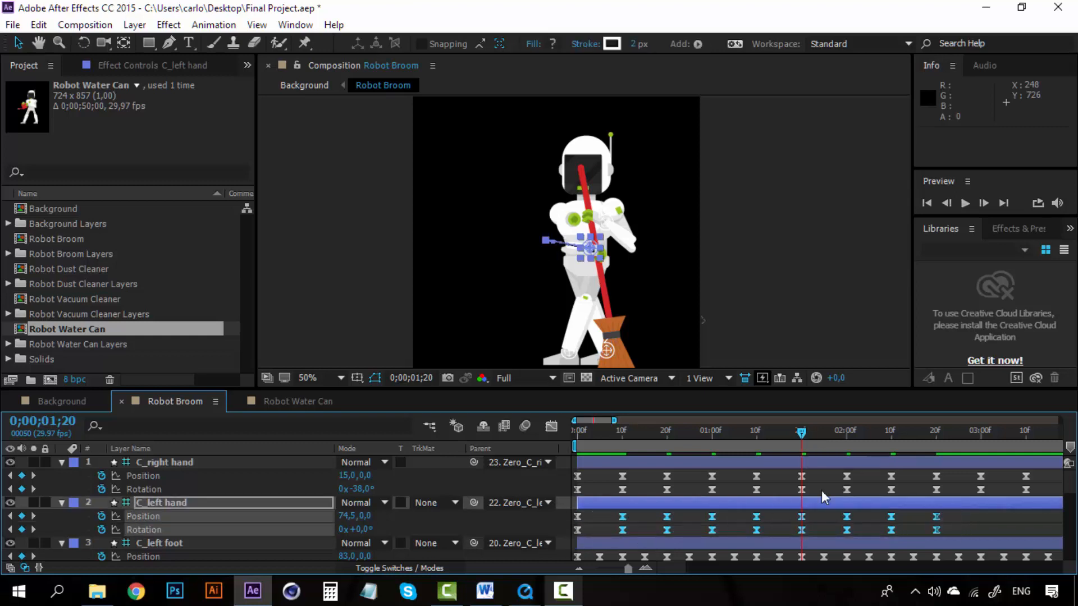
click(979, 432)
key(ctrl+v)
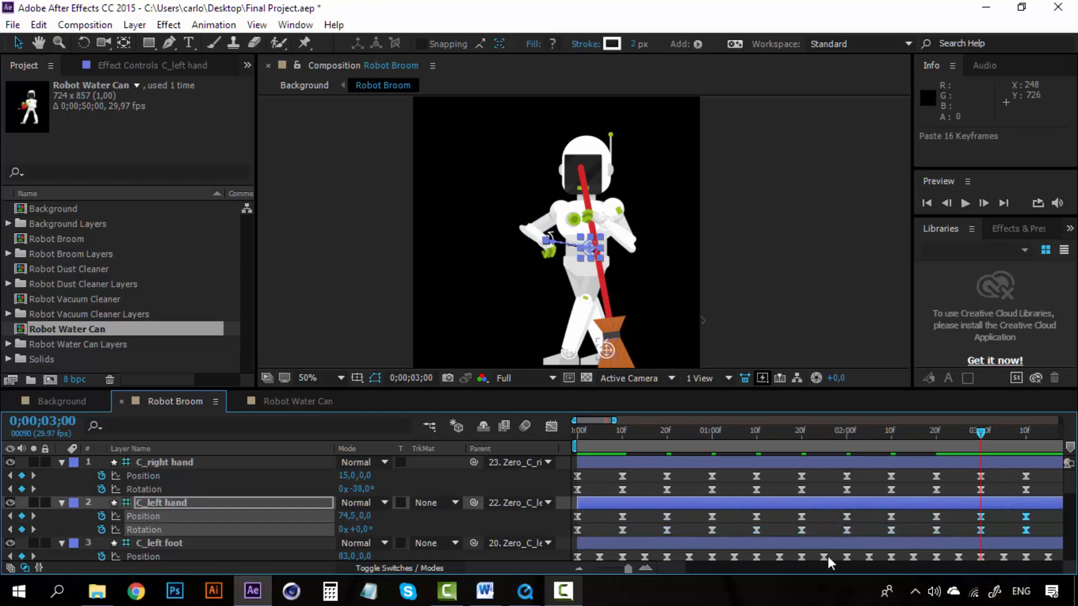
drag(686, 564, 737, 565)
click(708, 434)
key(ctrl+v)
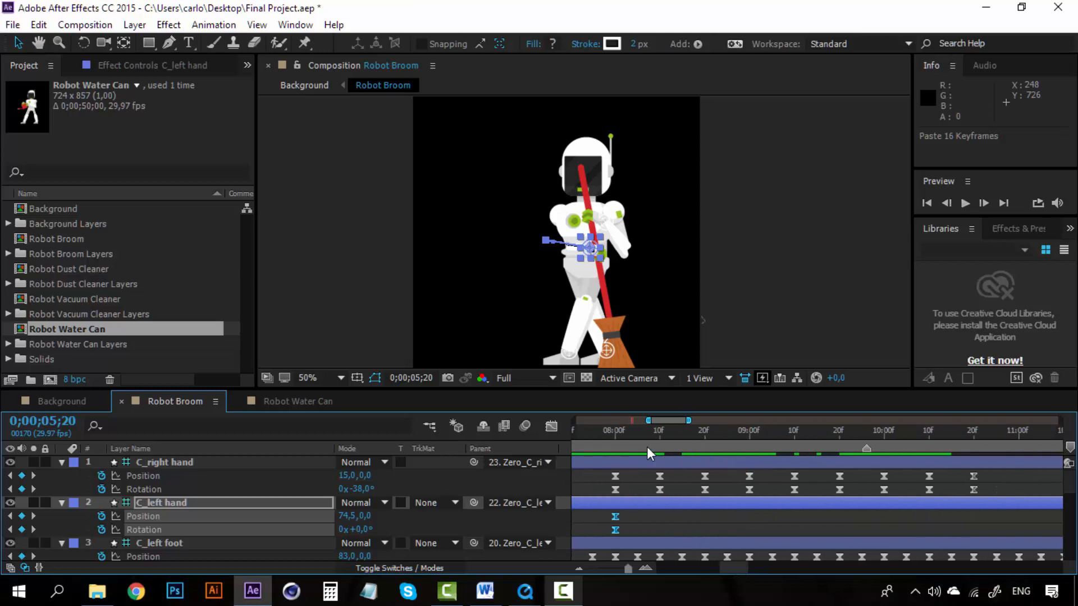
Paste the copied C_left hand keyframes at 0;00;08;10 and preview the sweeping motion from 0;00;00;00
click(660, 434)
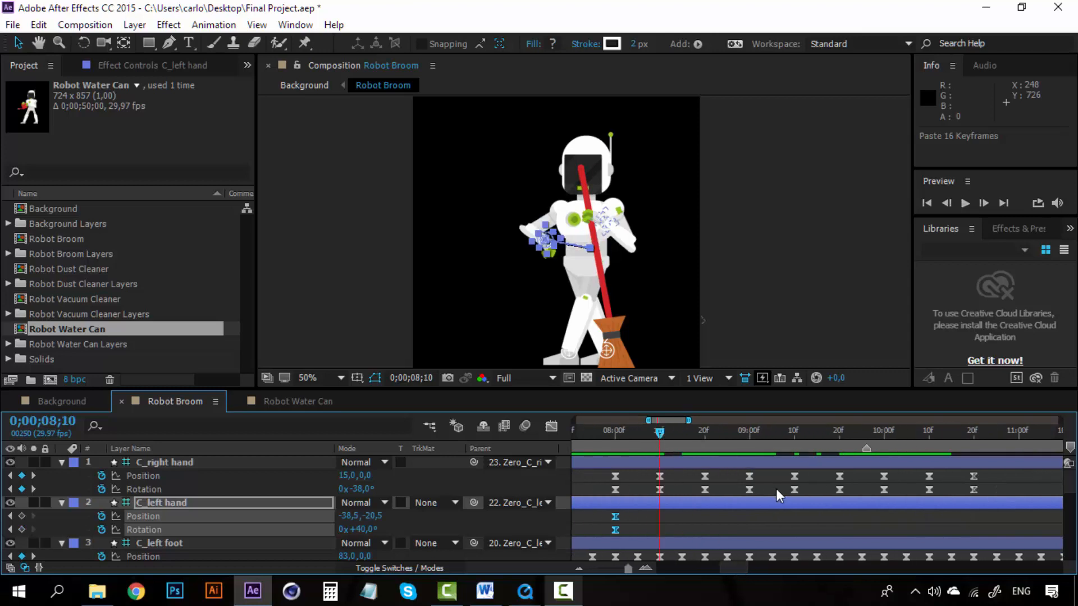
key(ctrl+v)
drag(706, 571, 675, 565)
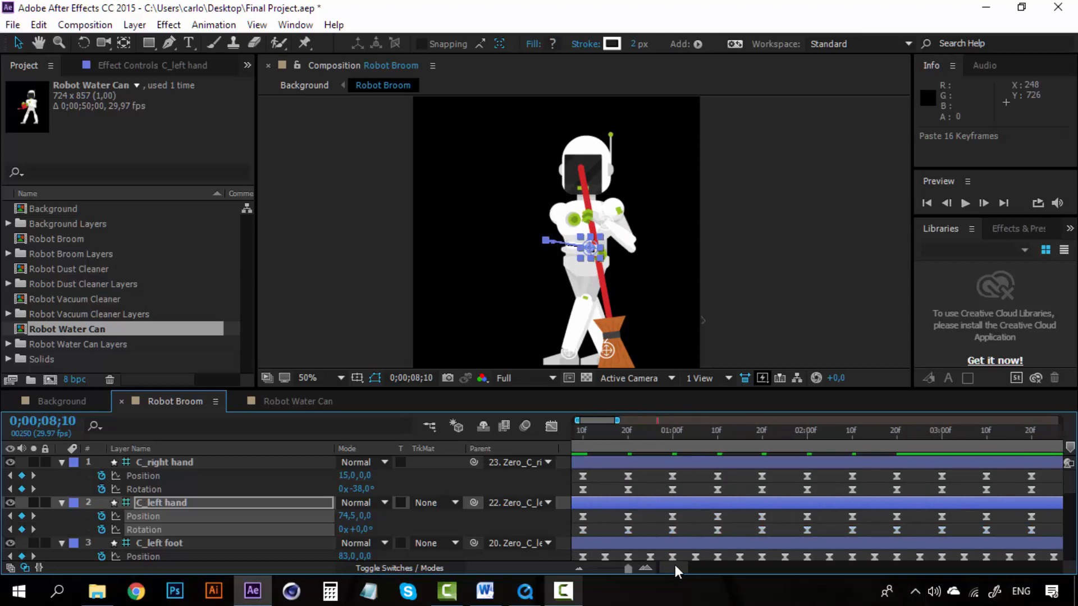
drag(586, 428, 569, 430)
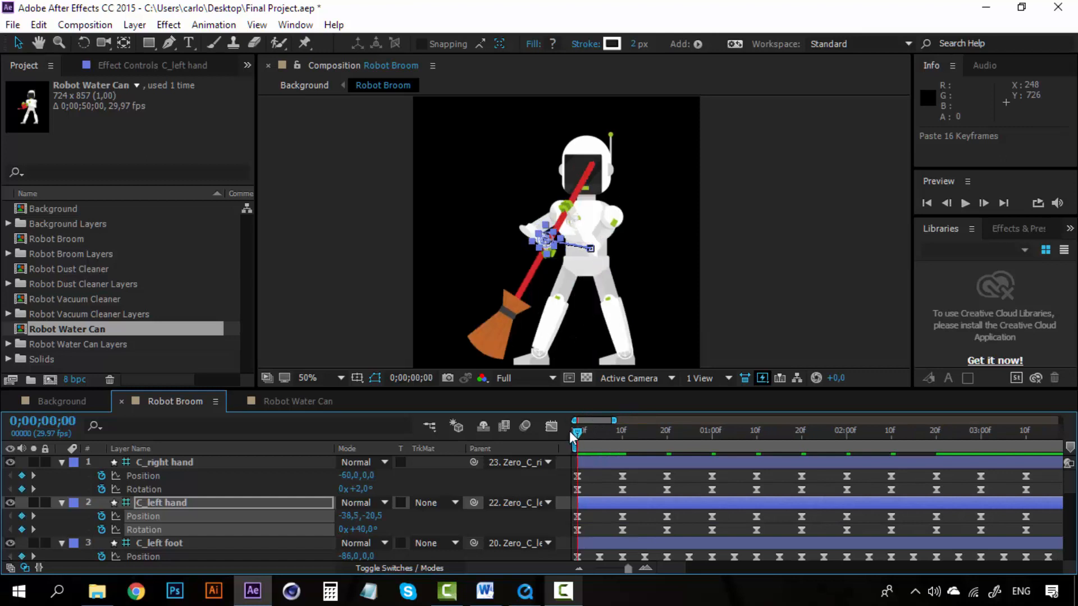
key(space)
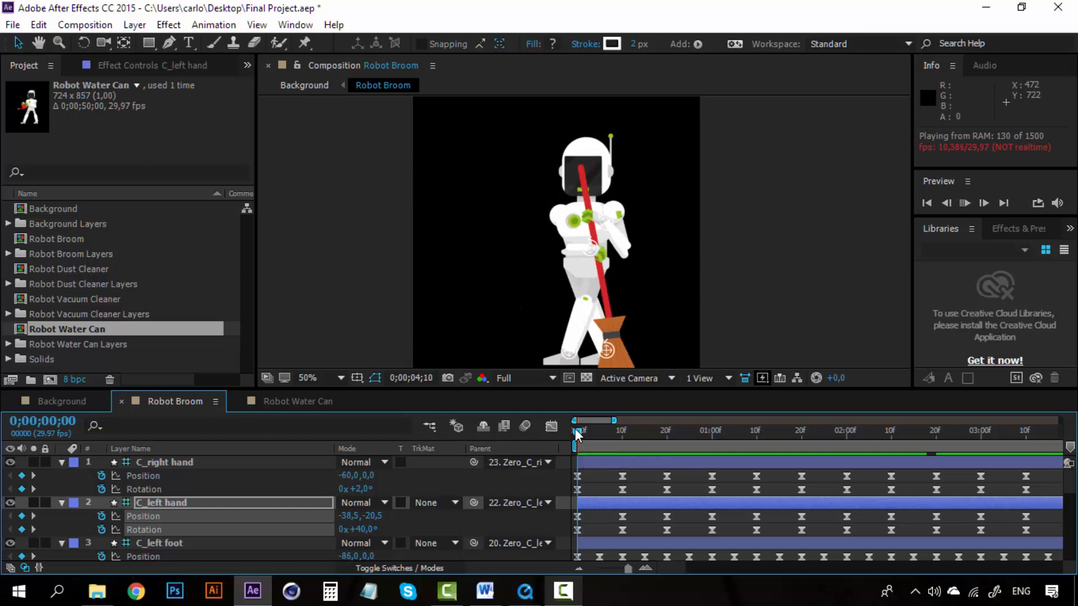
key(space)
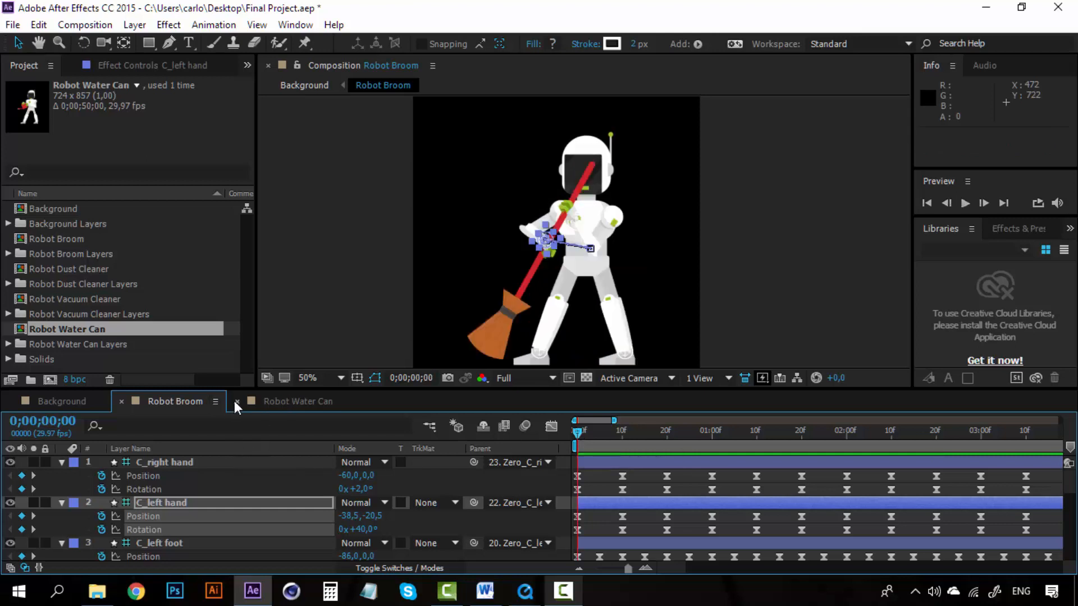
Close the Robot Water Can timeline and preview the broom robot's crossing in the Background composition from 0;00;26;15
click(235, 400)
click(75, 403)
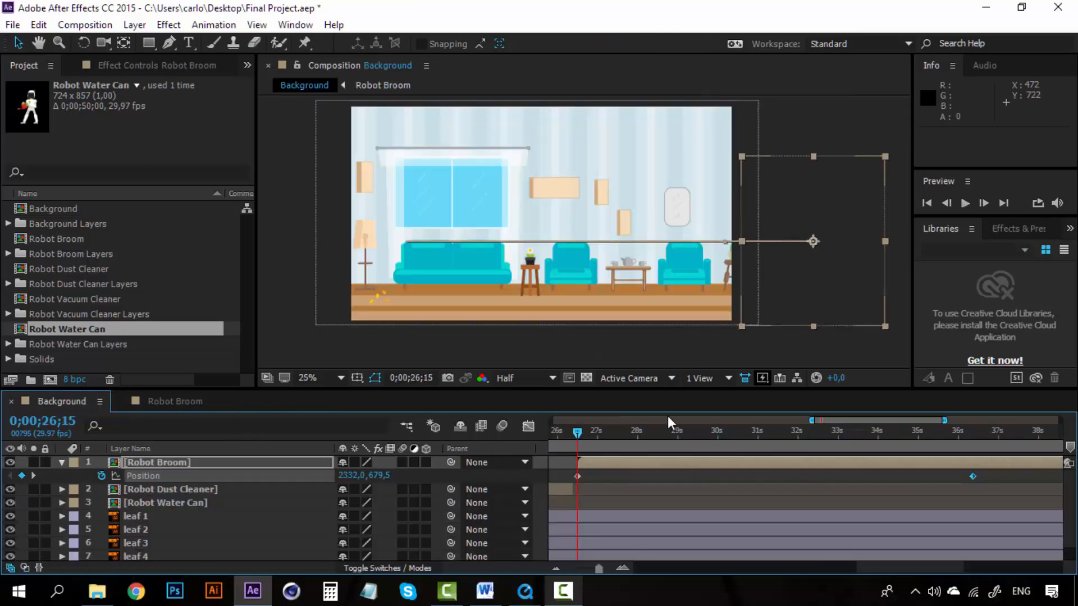
key(space)
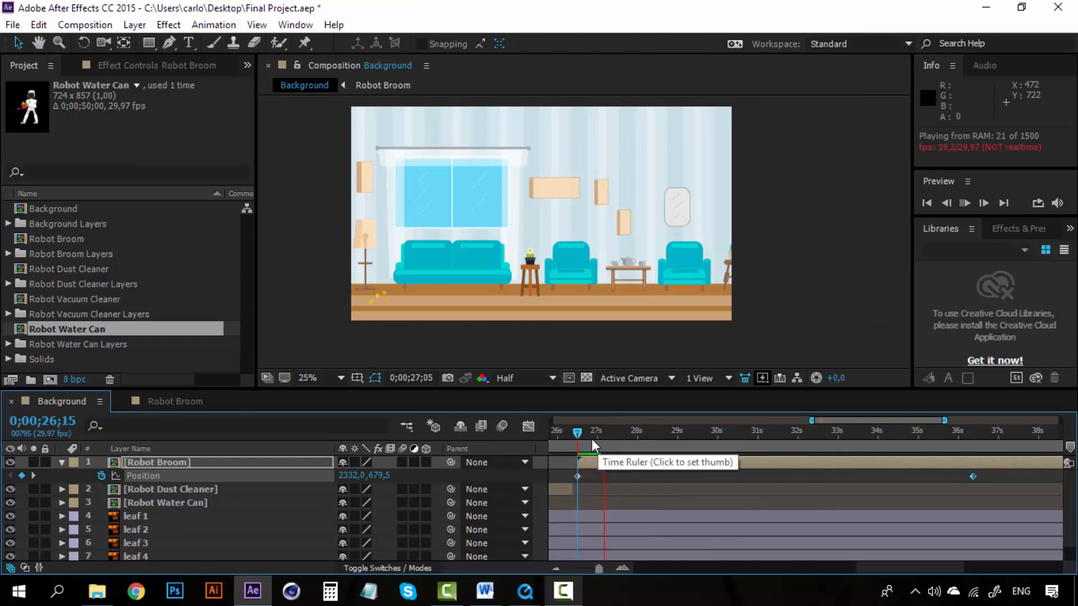
key(space)
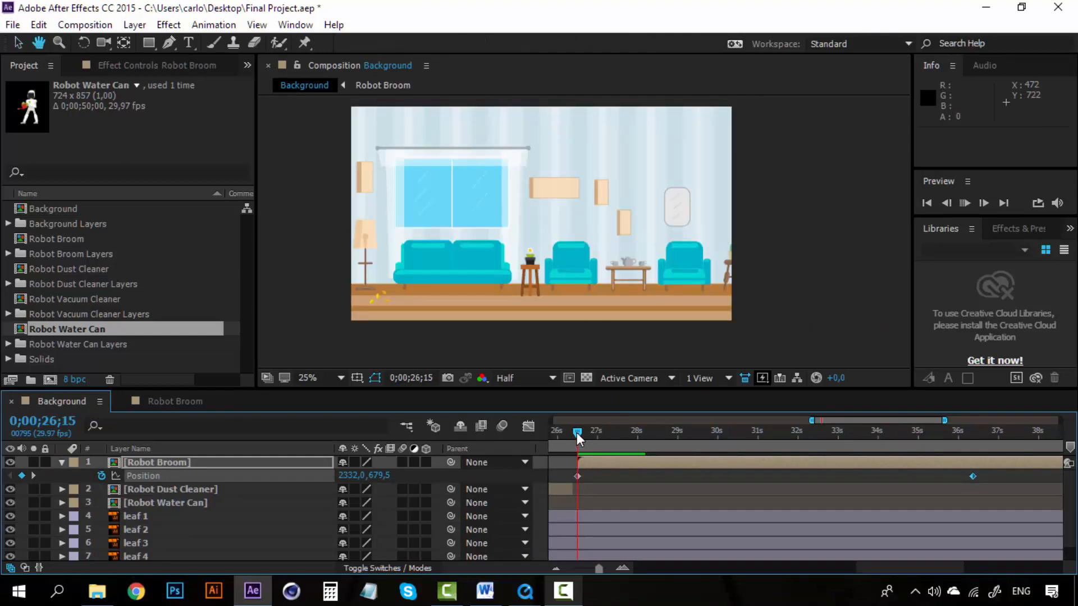
key(space)
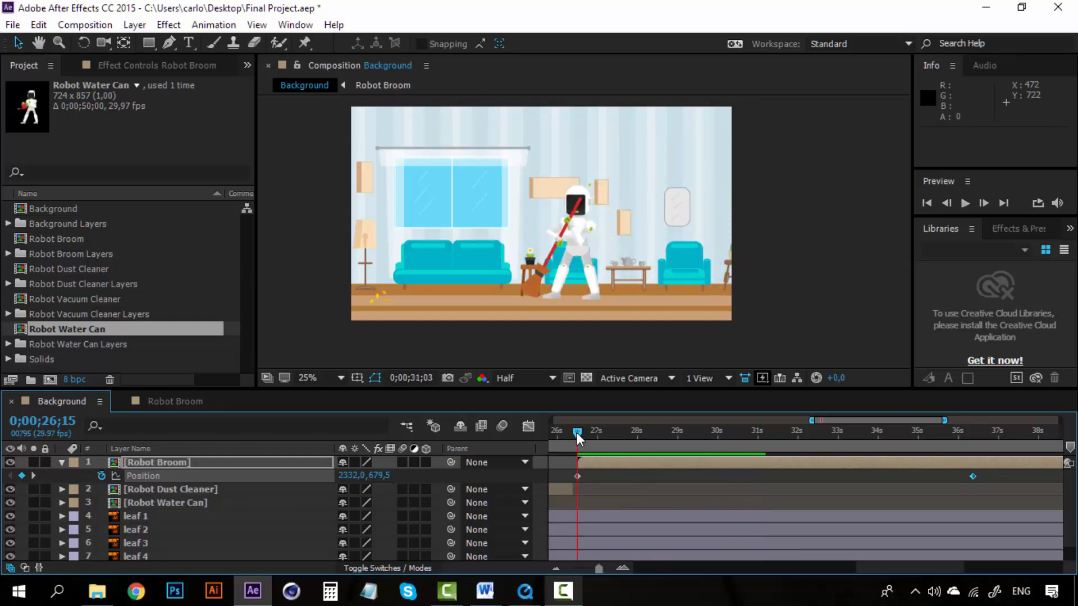
key(space)
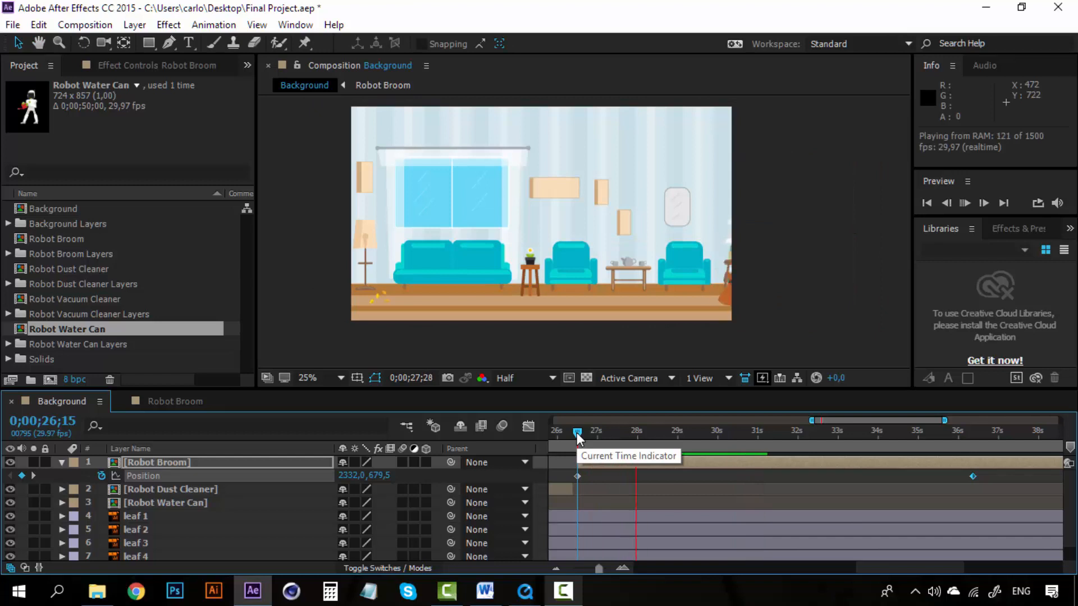
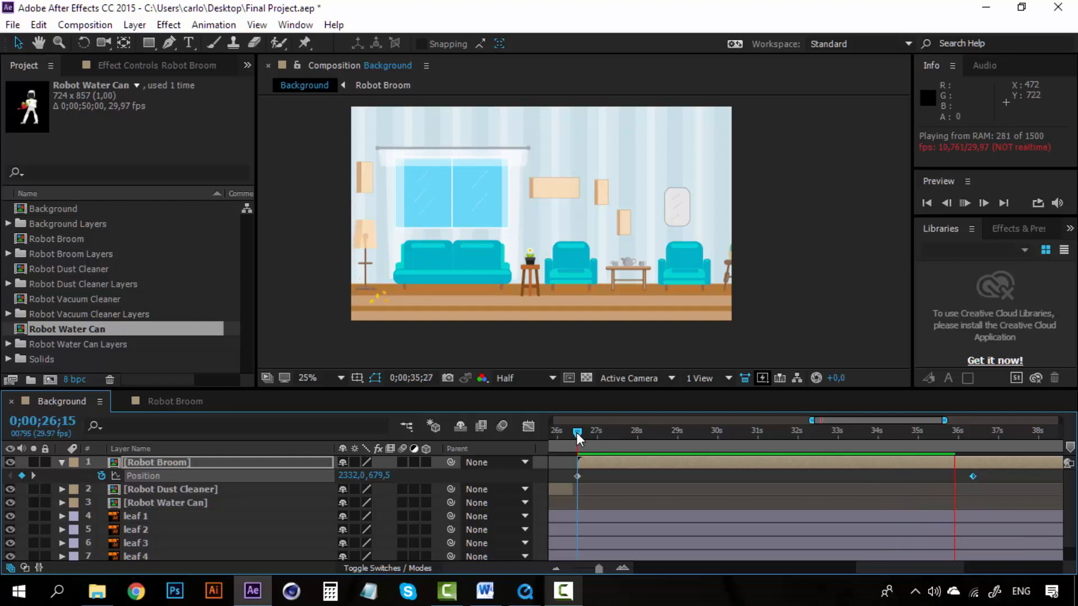
key(space)
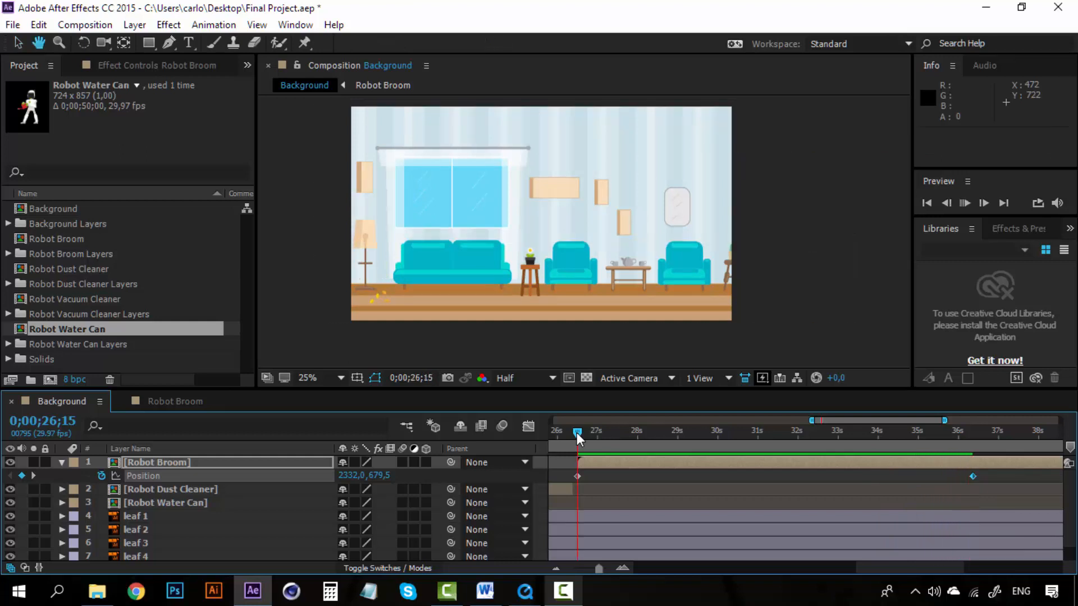
key(space)
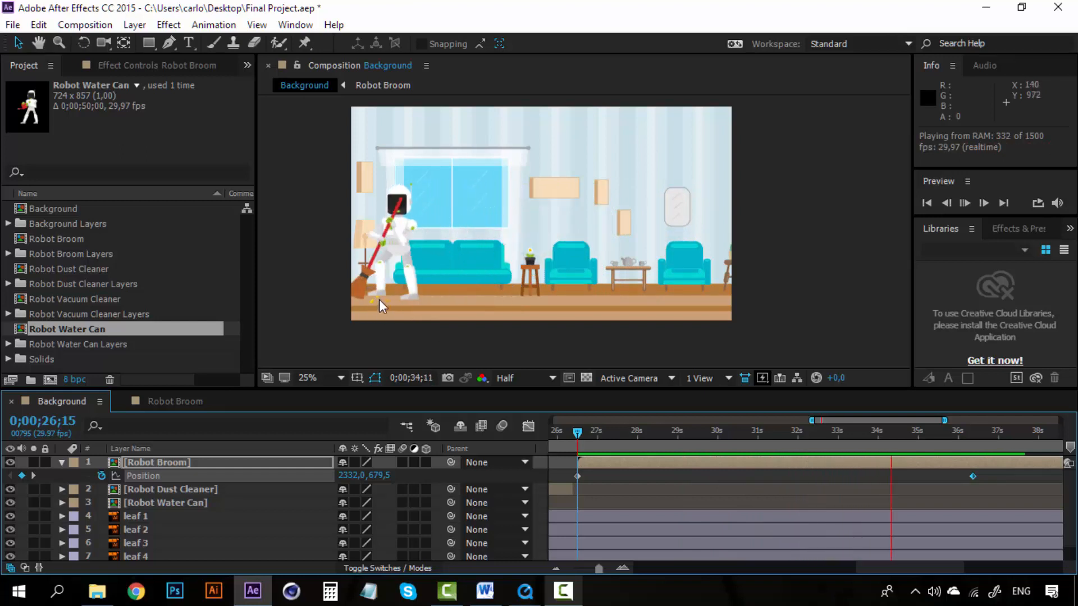
Examine the leaf 1 to leaf 4 layers and the leaves on the floor near the broom at 0;00;33;13
drag(578, 431, 856, 432)
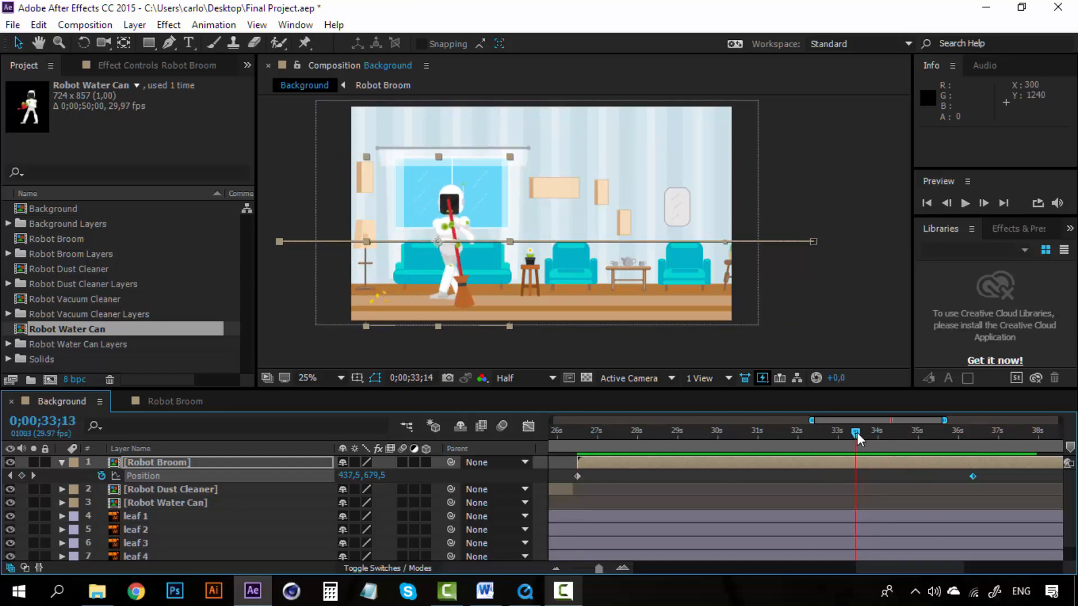
key(space)
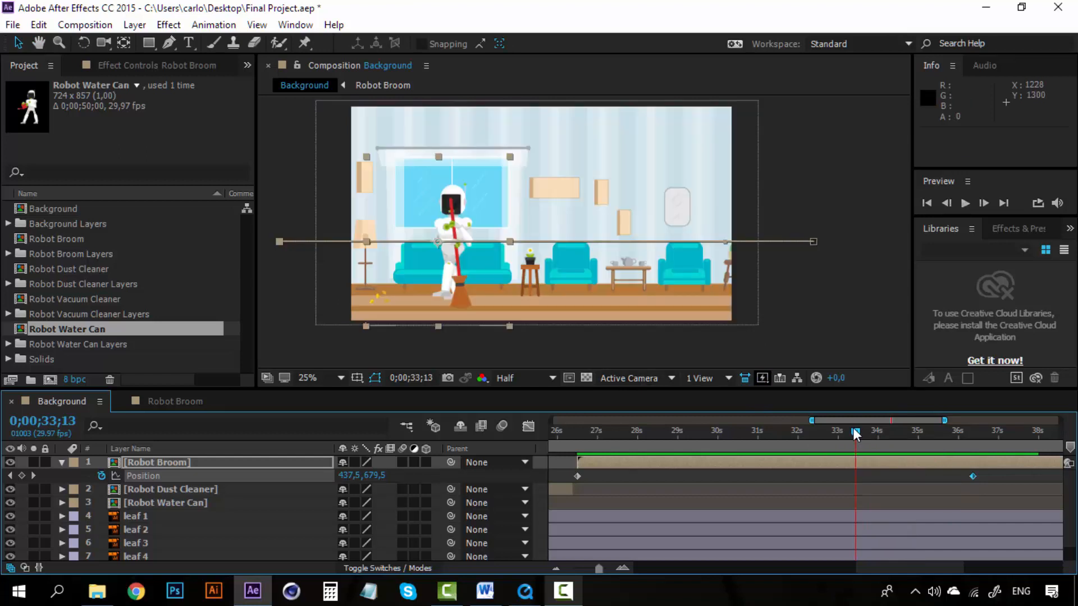
key(space)
click(214, 517)
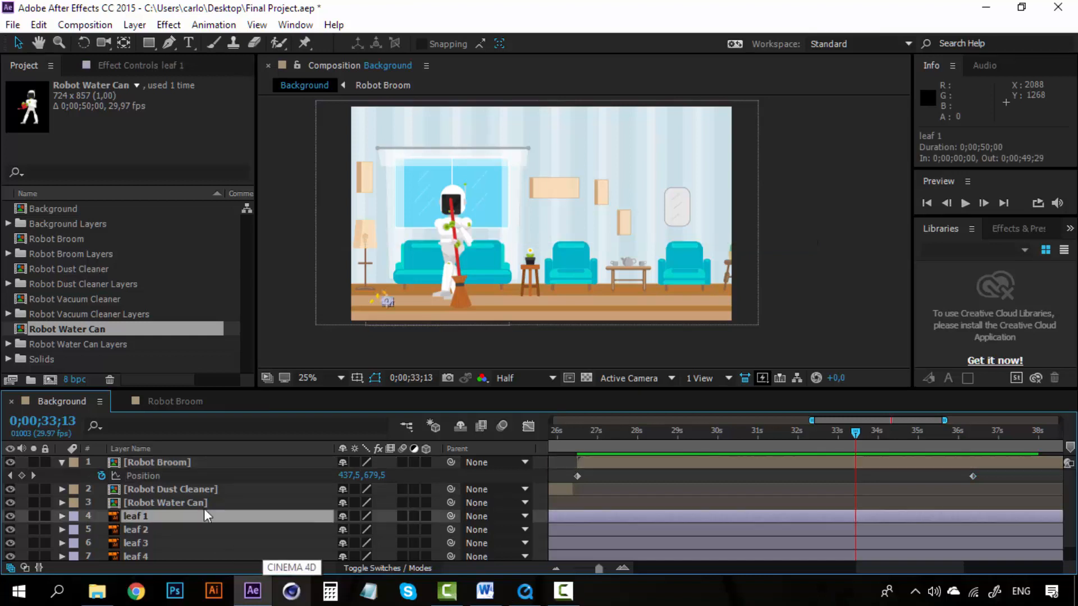
scroll(177, 539, down, 1)
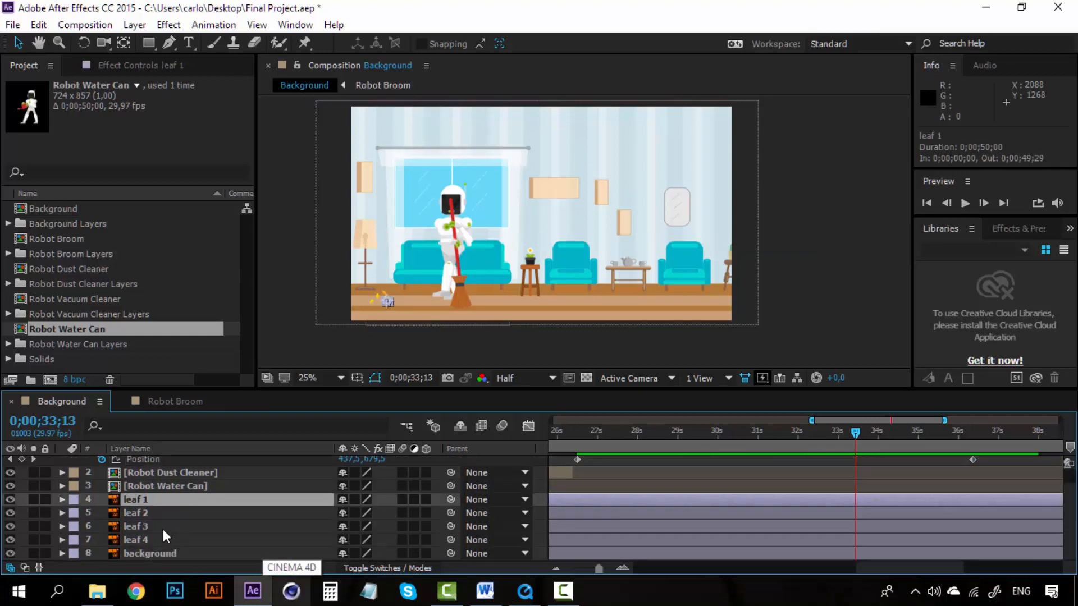
scroll(143, 540, up, 1)
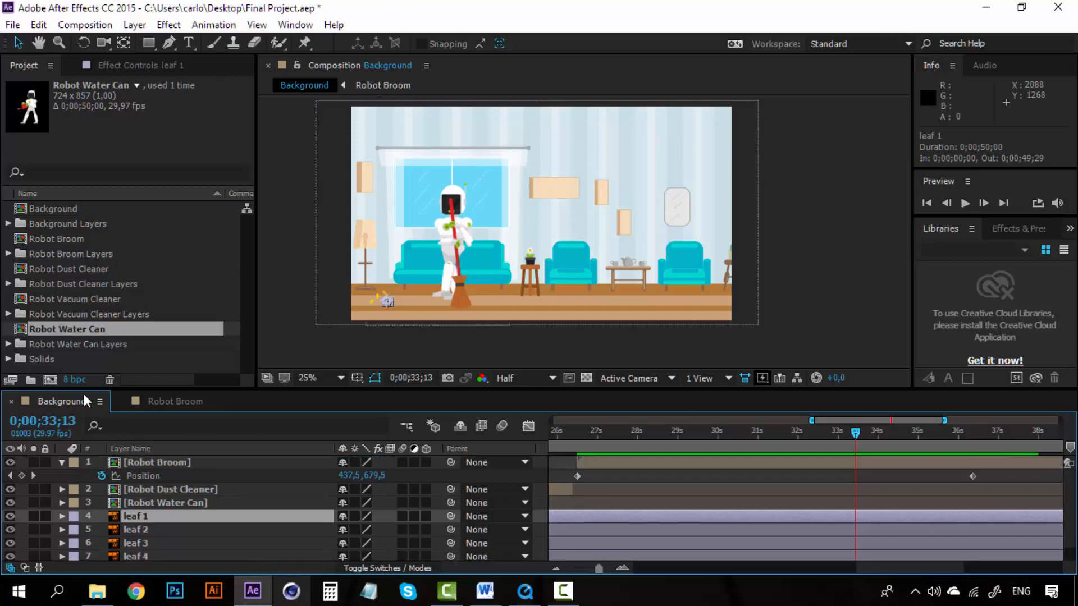
scroll(151, 527, down, 1)
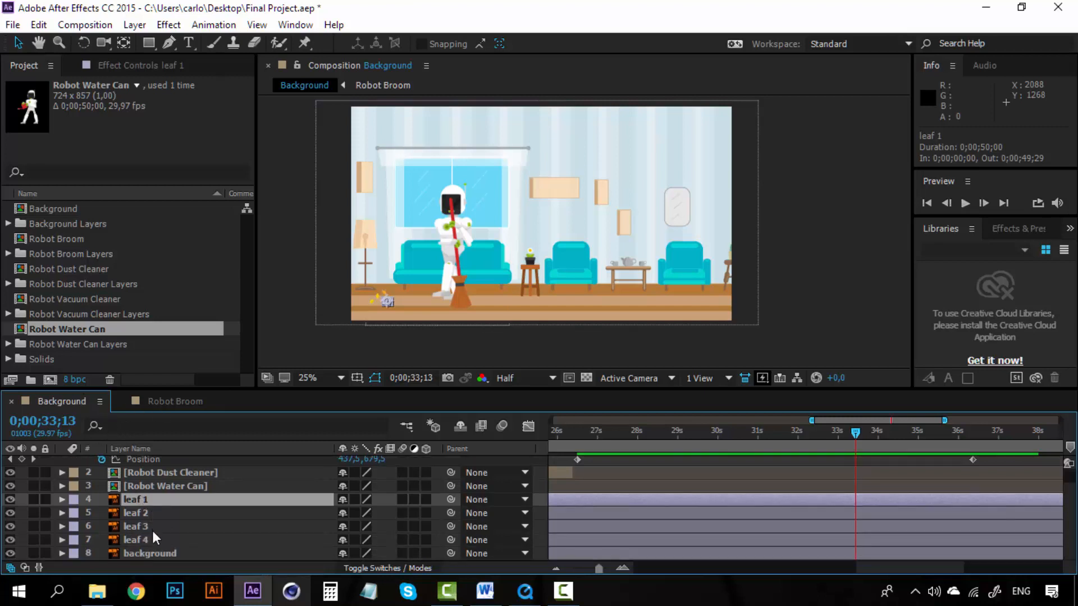
shift+click(147, 540)
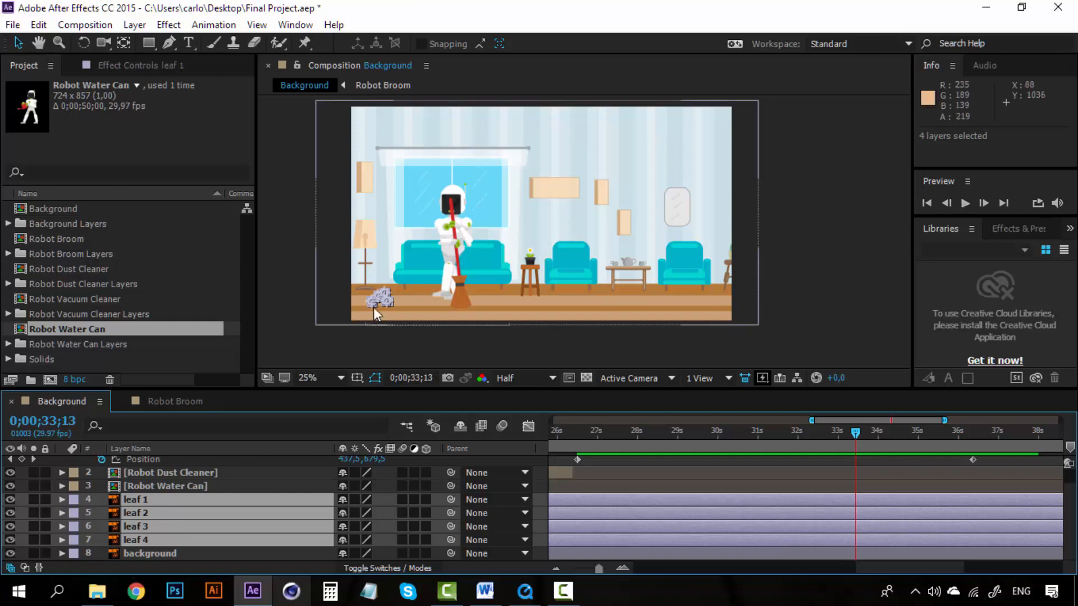
scroll(372, 307, up, 2)
drag(411, 296, 584, 155)
scroll(360, 201, up, 1)
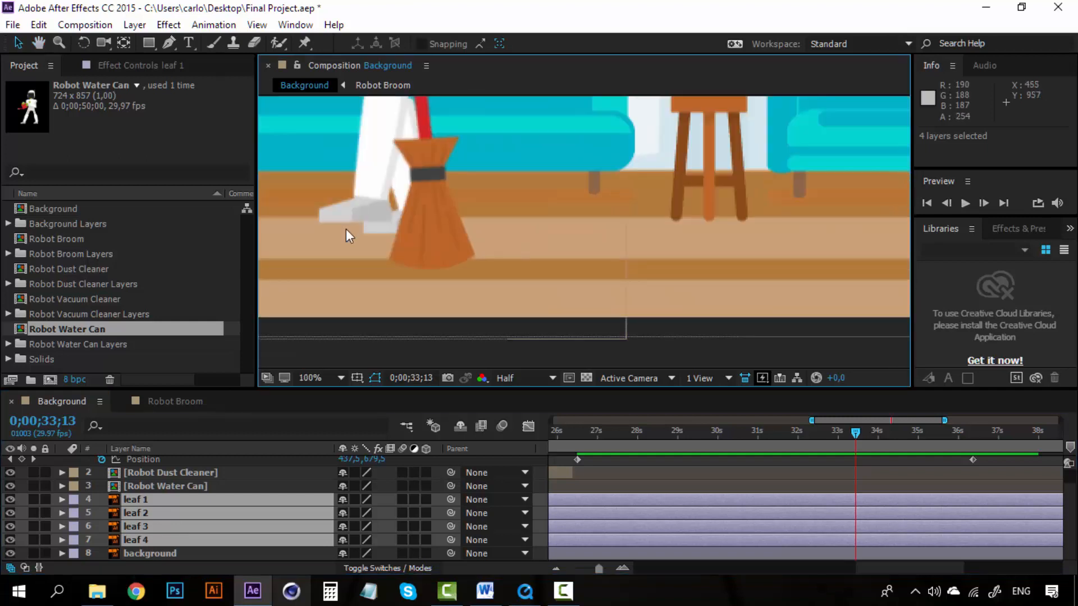
drag(347, 229, 740, 233)
click(539, 275)
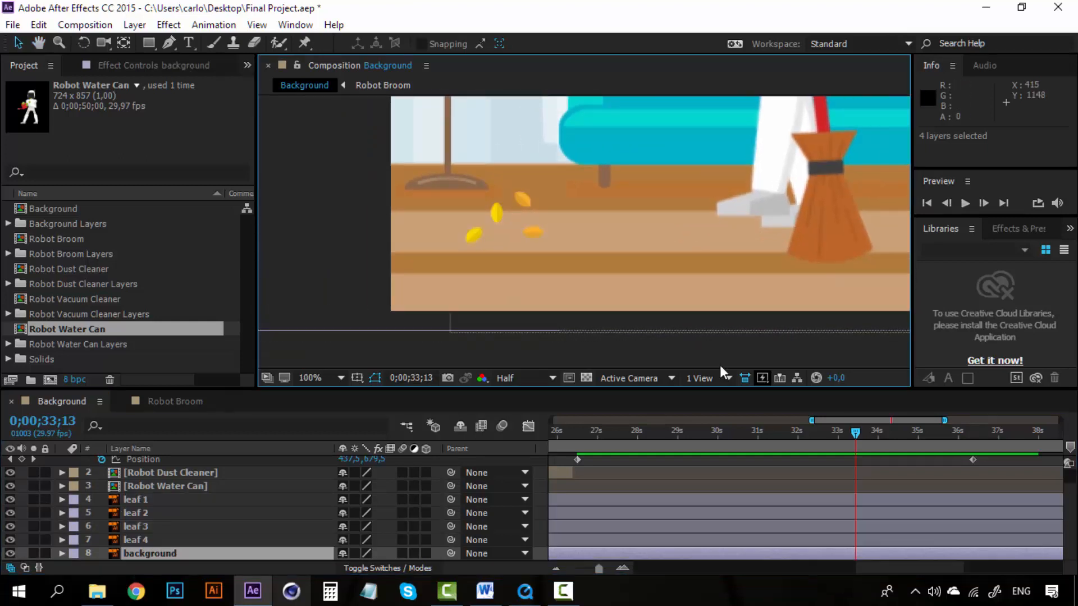
Add Position keyframes to leaf 1 through leaf 4 at 0;00;33;24, when the broom reaches them
mouse_move(863, 433)
mouse_down()
mouse_move(882, 429)
mouse_move(863, 430)
mouse_move(870, 437)
mouse_up()
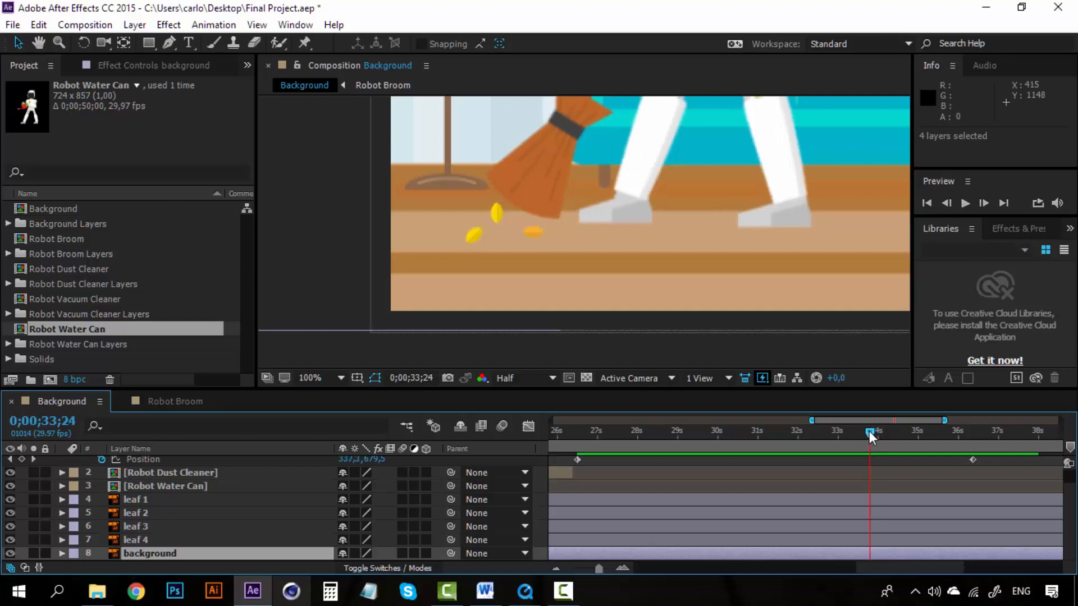
click(116, 503)
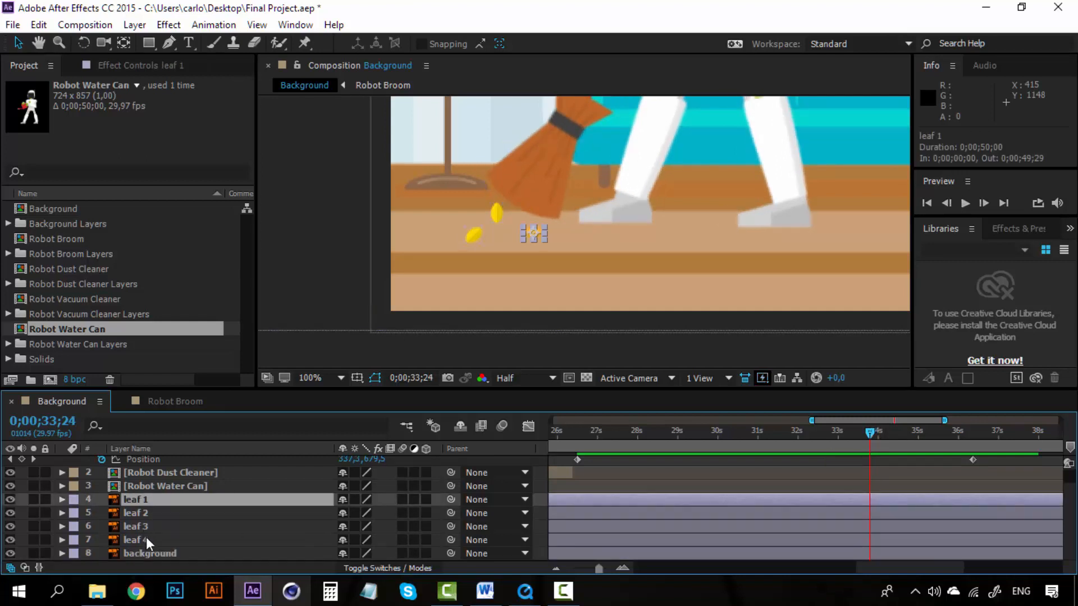
shift+click(146, 540)
key(p)
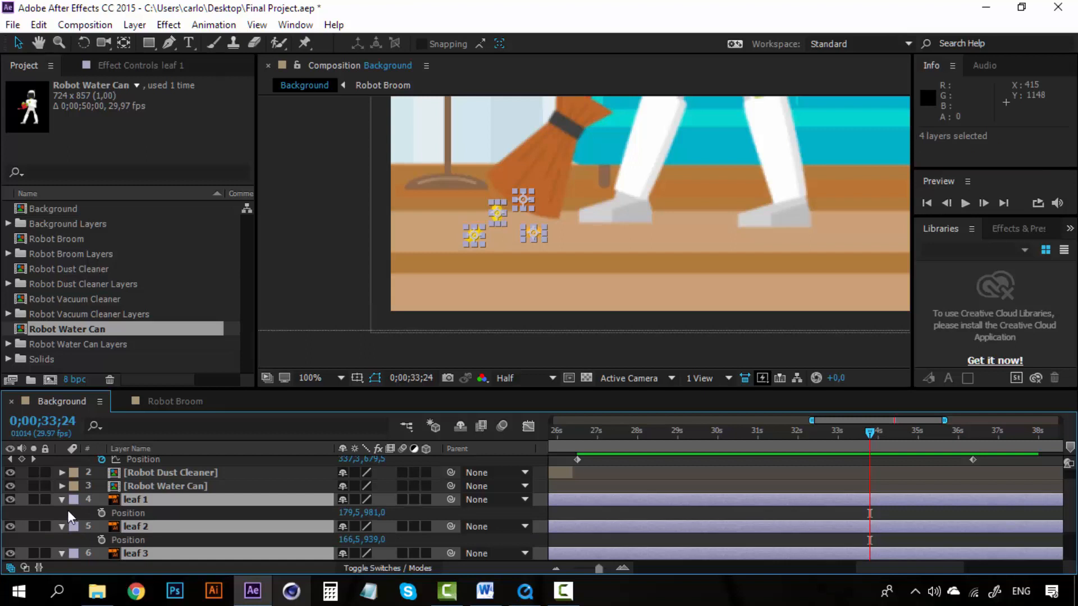
click(101, 513)
scroll(170, 517, down, 1)
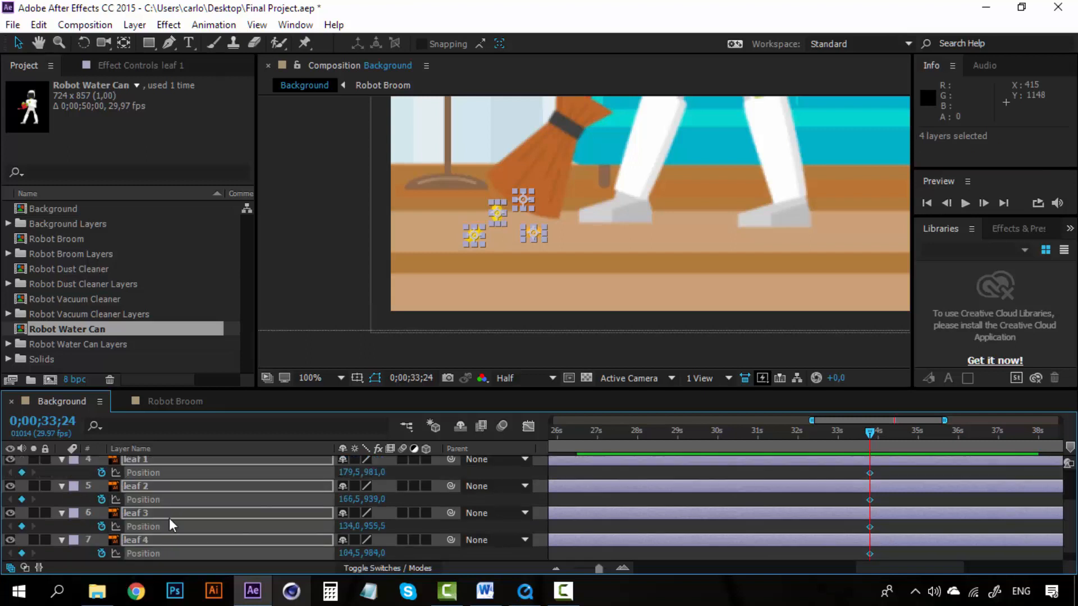
scroll(169, 517, up, 3)
click(192, 490)
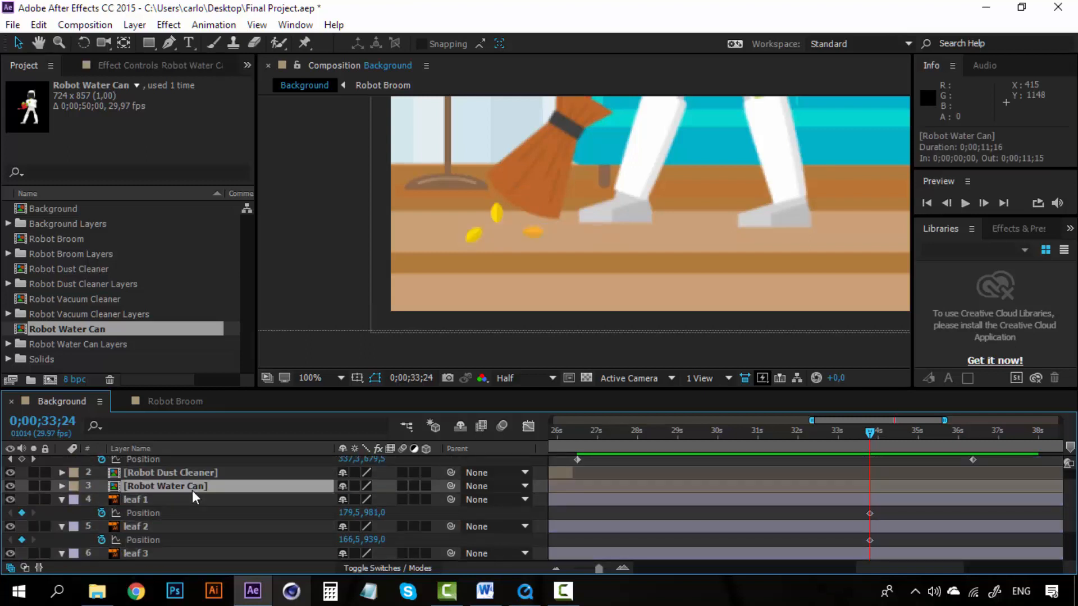
scroll(191, 513, down, 3)
Keyframe leaf 2 at 0;00;33;29 by moving it up and out past the room's left edge, to about -26,5, 865,0
click(157, 538)
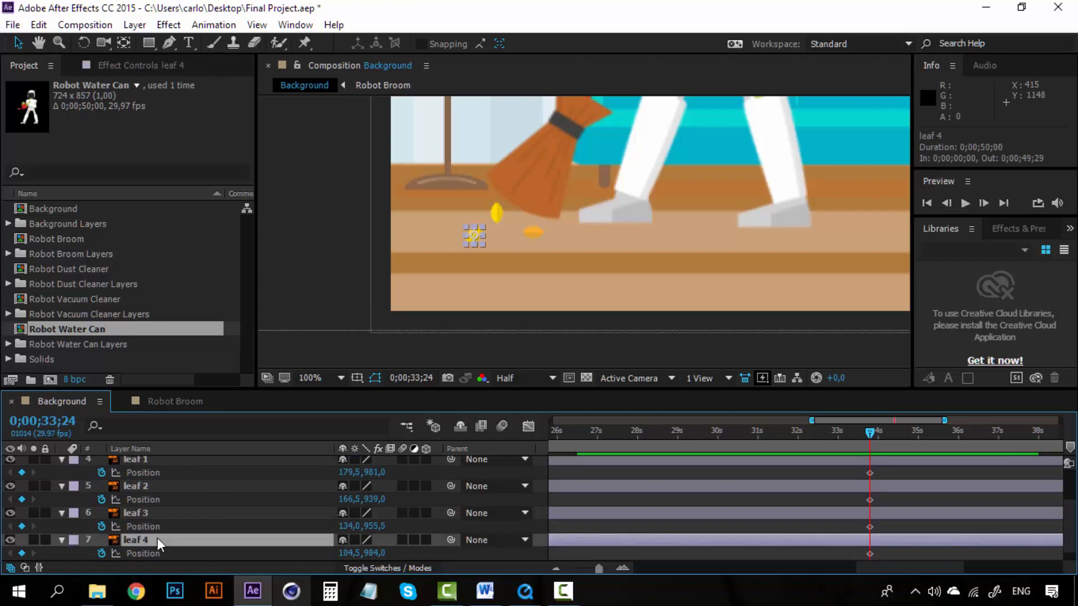
click(153, 485)
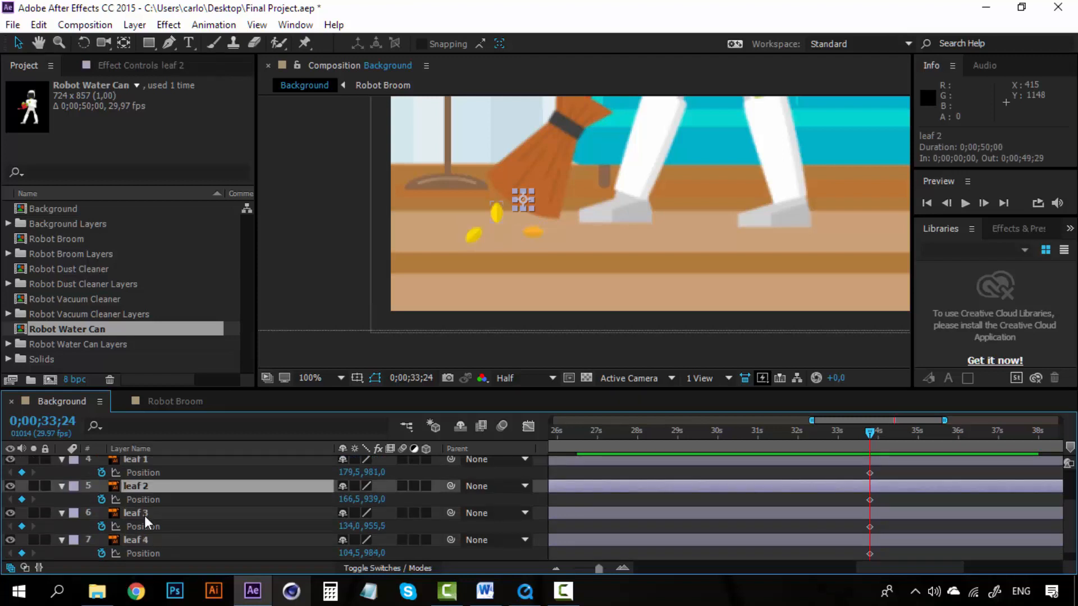
click(141, 514)
click(148, 485)
click(627, 566)
click(627, 566)
click(628, 565)
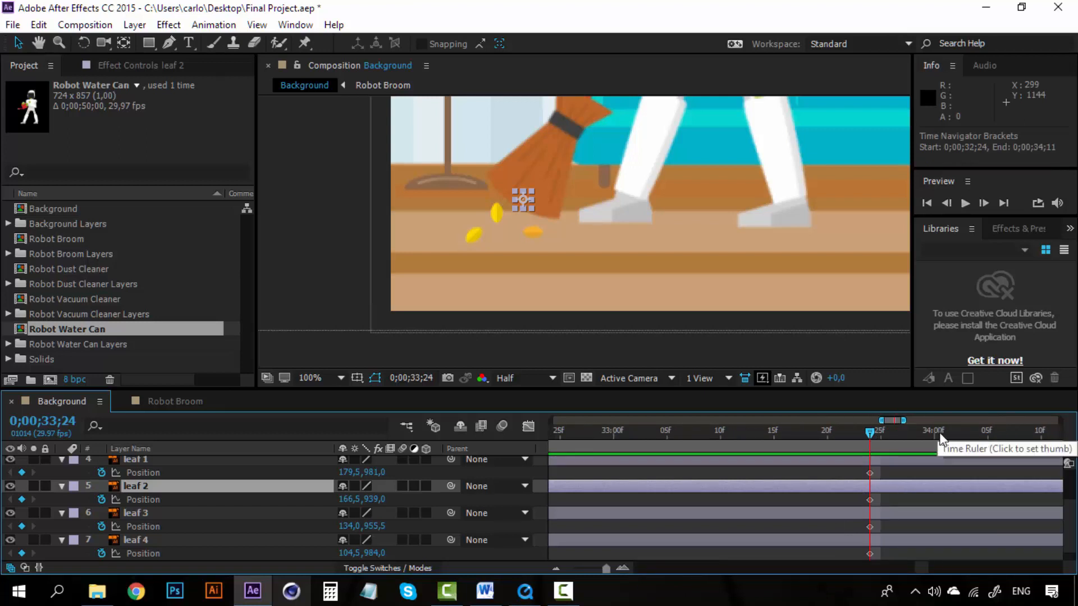
click(988, 432)
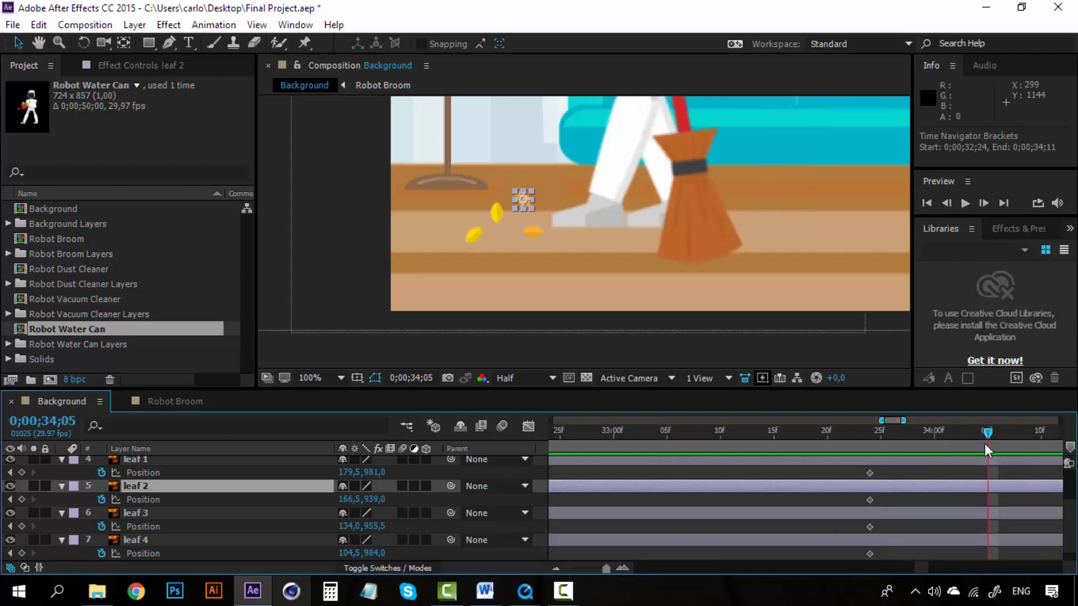
click(925, 431)
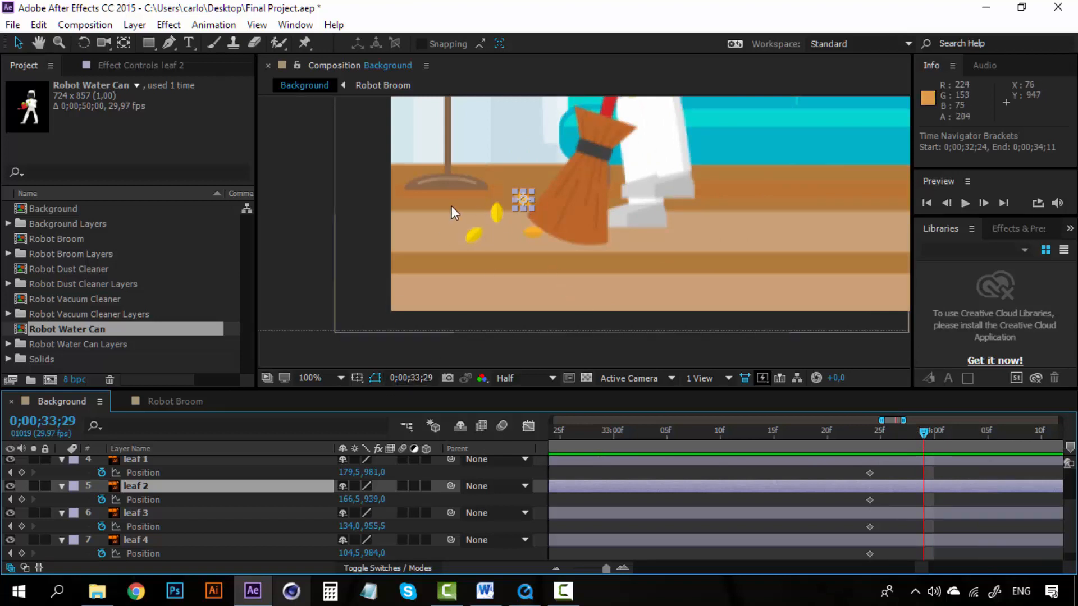
drag(454, 212, 550, 309)
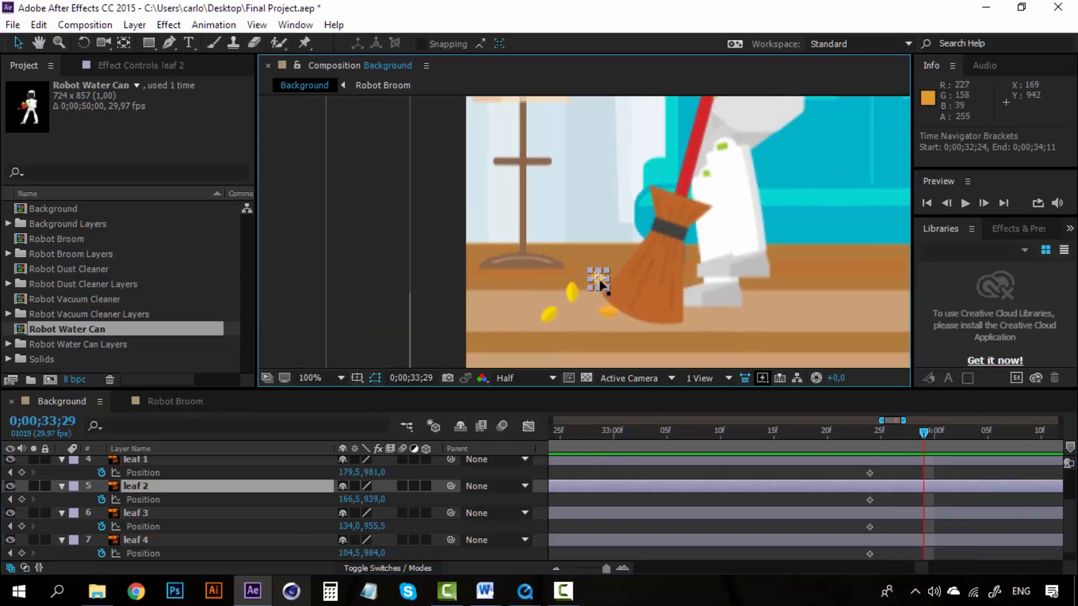
drag(601, 285, 511, 232)
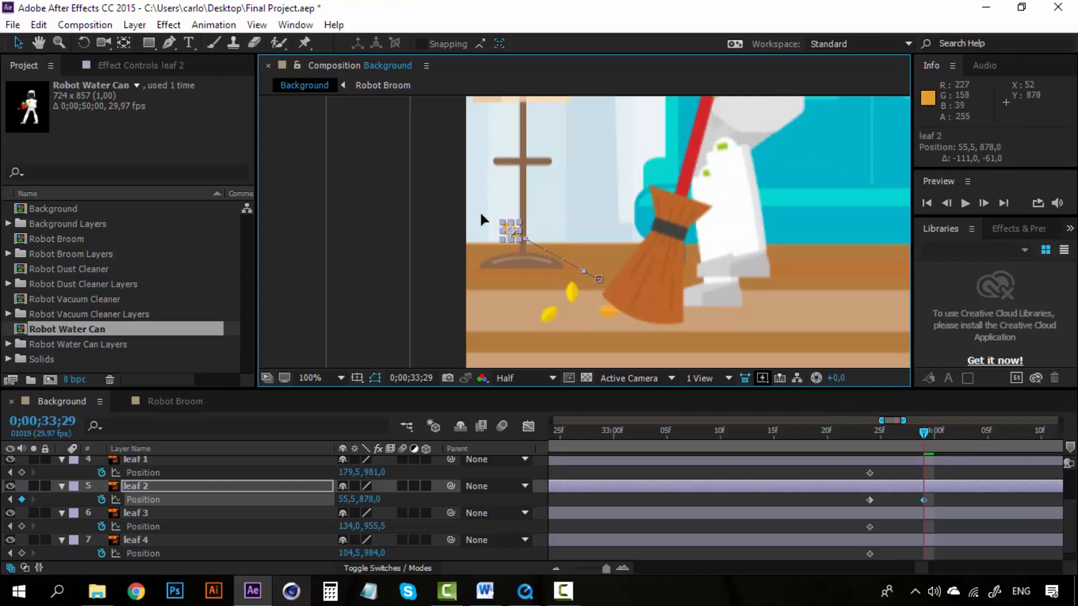
drag(510, 230, 444, 221)
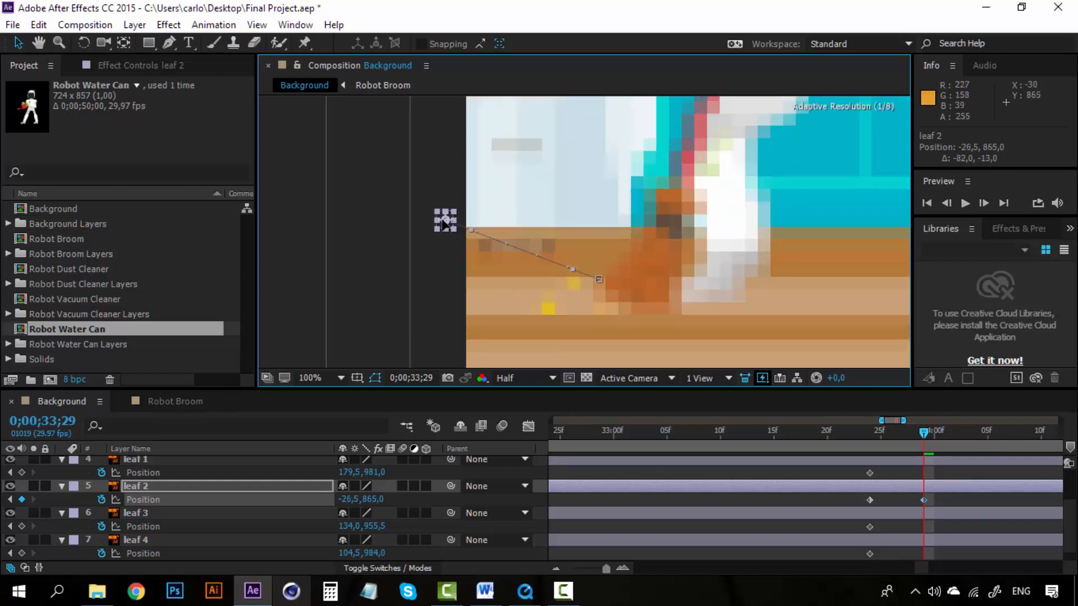
Preview leaf 2's flight out of the room from 0;00;33;24
click(869, 433)
key(space)
key(space)
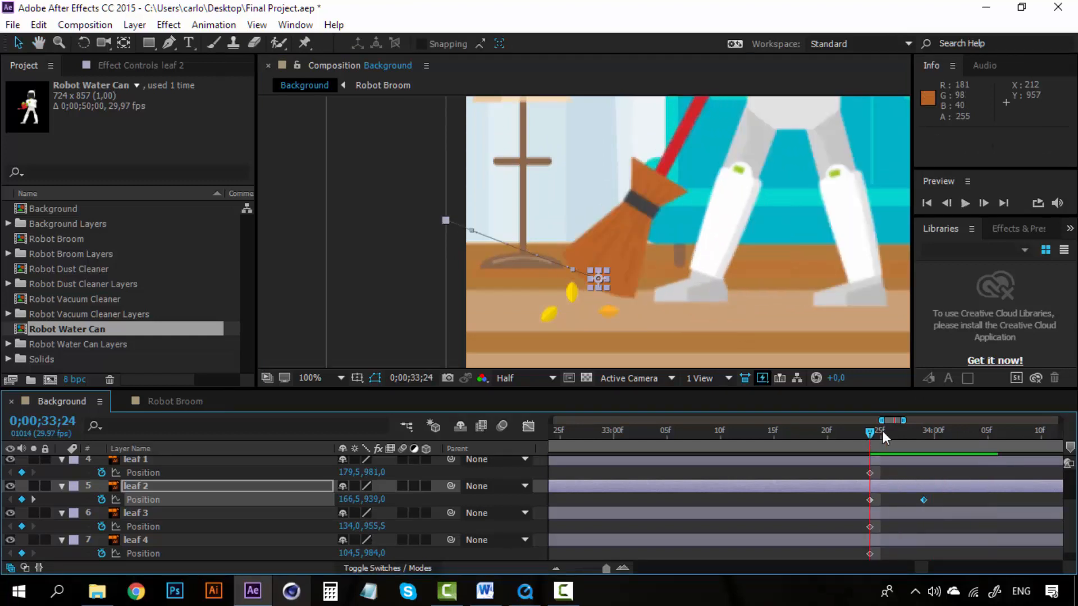
key(space)
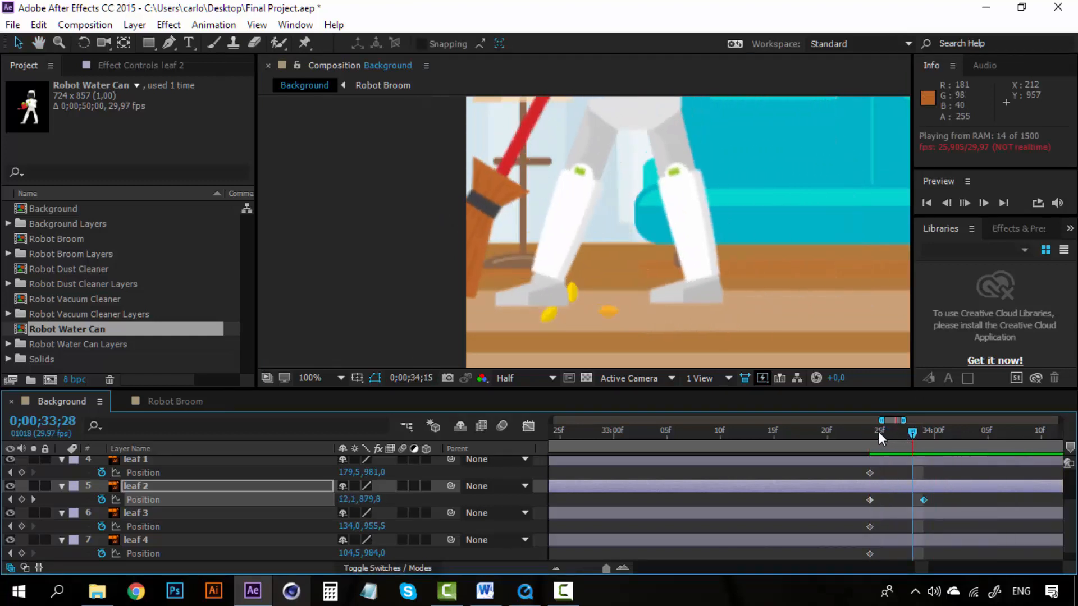
click(868, 432)
key(space)
key(space)
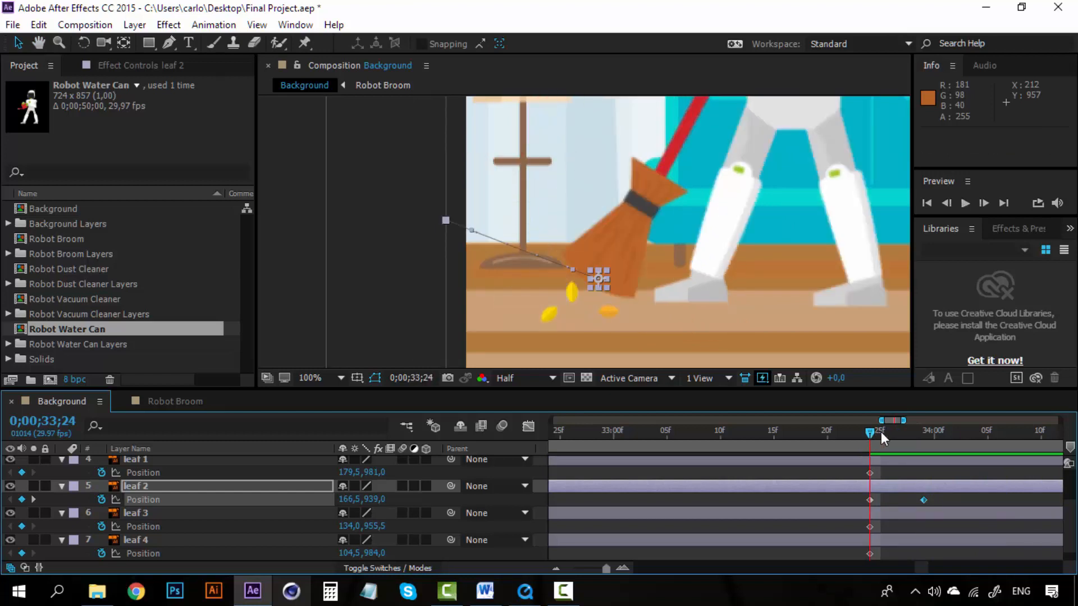
Move leaf 2's last Position keyframe to 0;00;34;05 and preview the slower flight
drag(880, 432, 920, 429)
click(924, 503)
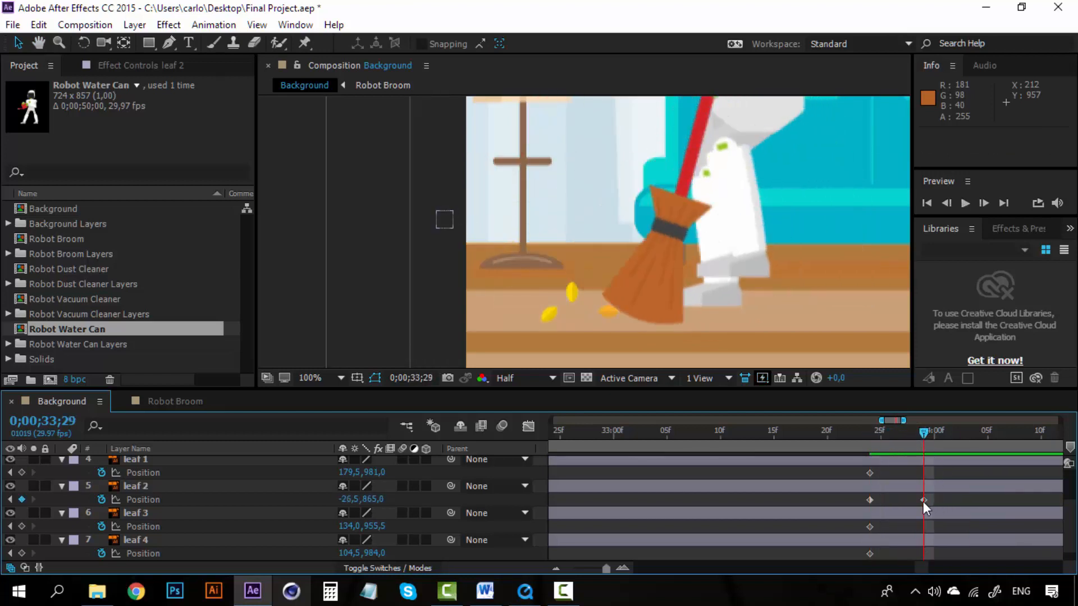
drag(923, 500, 991, 501)
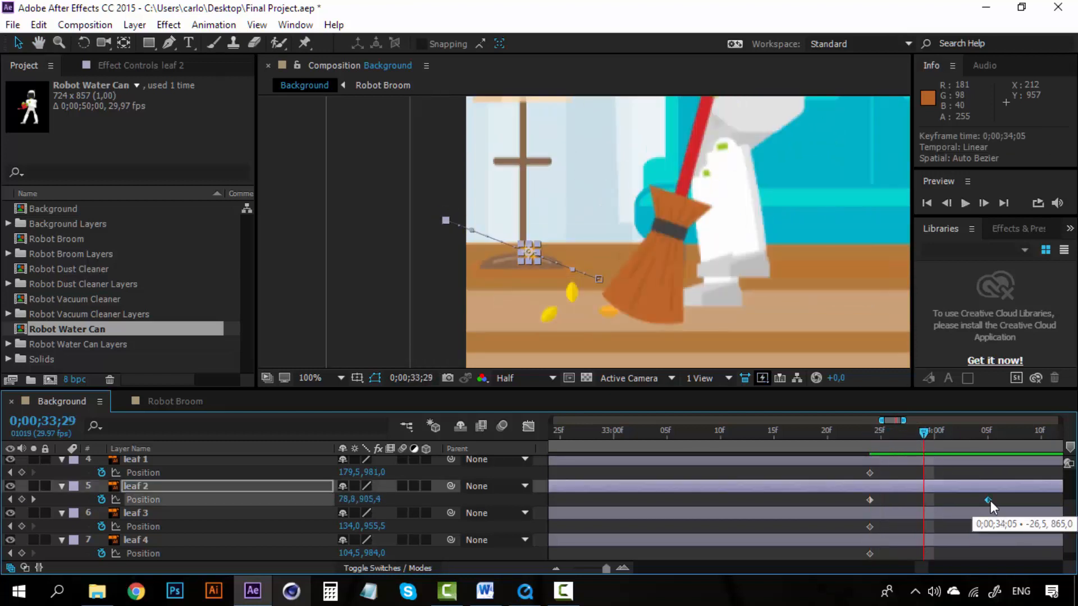
click(864, 437)
key(space)
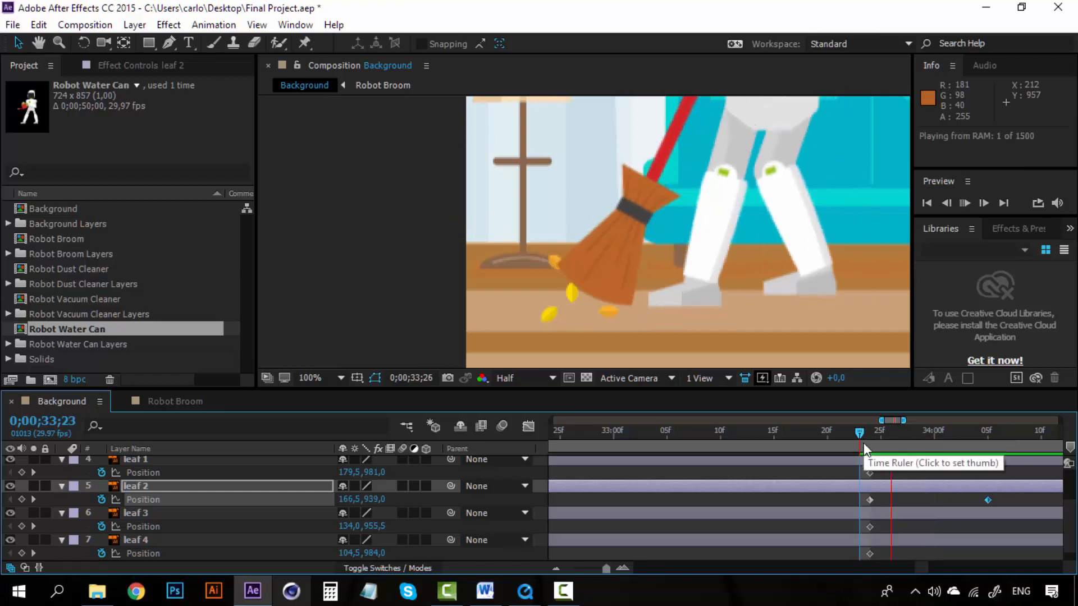
Add a Position keyframe to leaf 2 at 0;00;33;29 and lower its path's end point to about -34,5, 933,0, making an arc
click(924, 430)
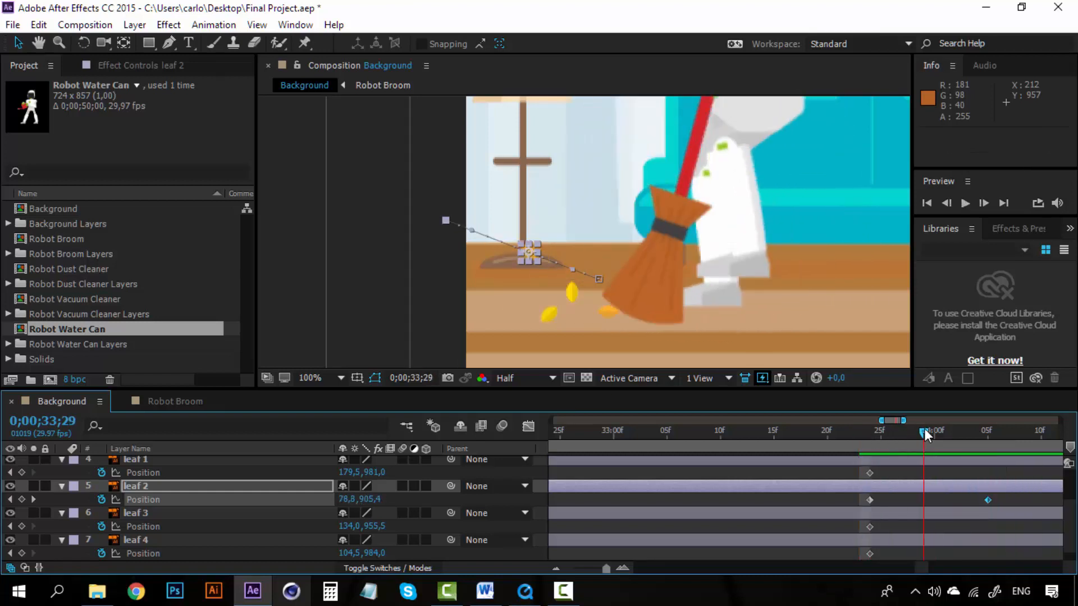
drag(928, 433, 945, 434)
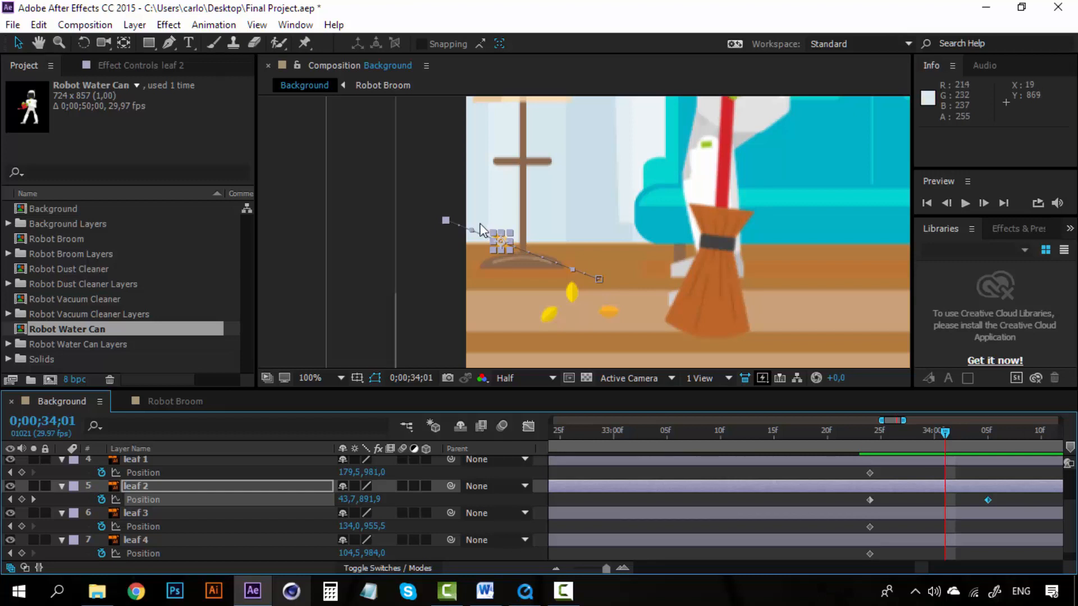
click(924, 432)
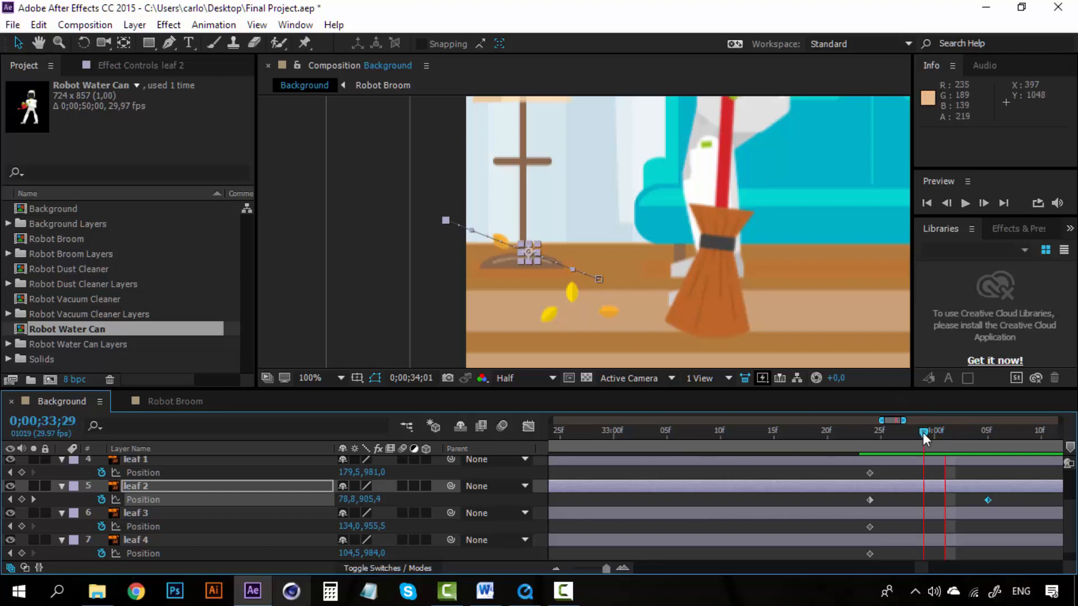
mouse_move(923, 432)
mouse_down()
mouse_move(914, 434)
mouse_move(924, 432)
mouse_up()
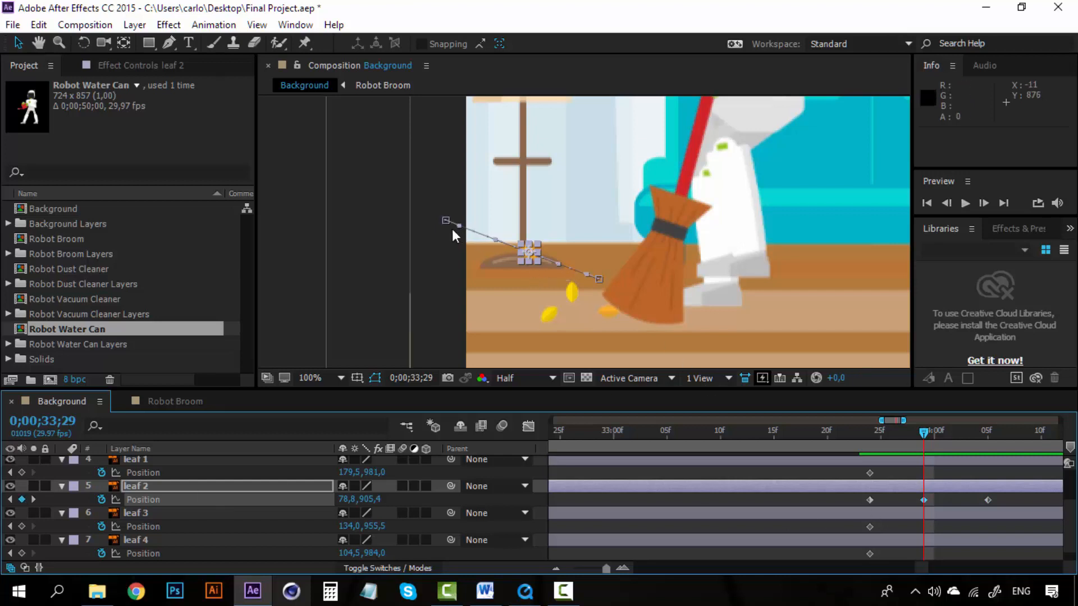
drag(444, 221, 436, 279)
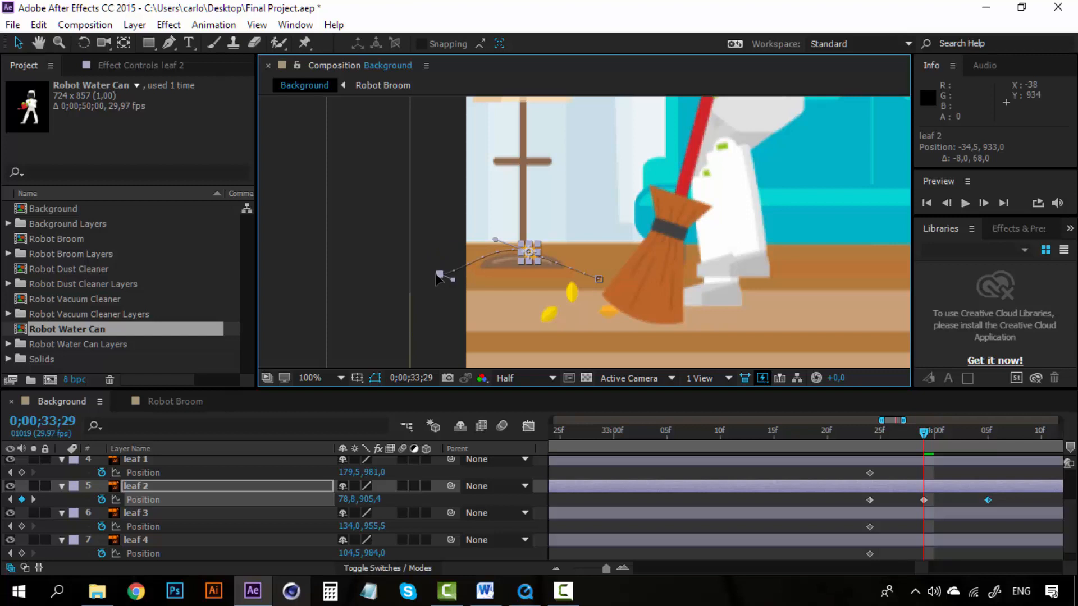
Preview leaf 2's arced flight from 0;00;33;24 and again from 0;00;33;23
click(872, 436)
key(space)
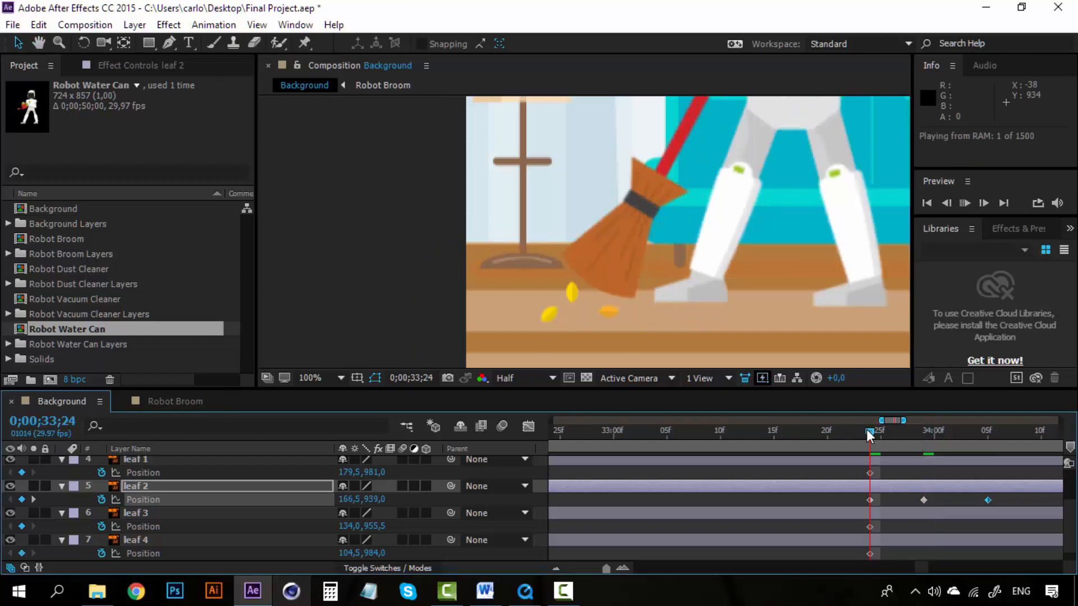
key(space)
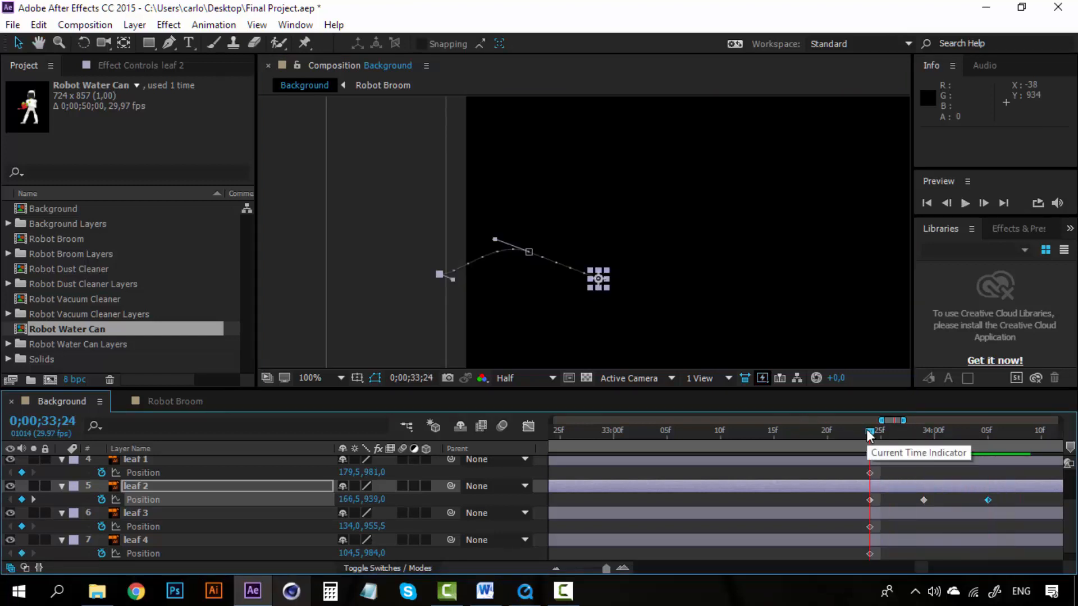
key(space)
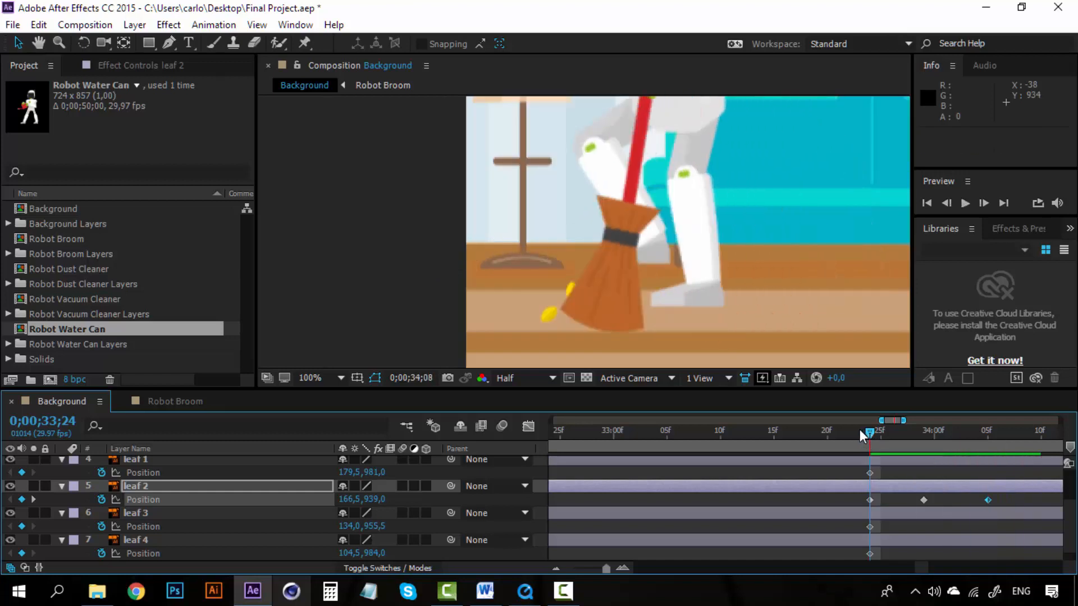
click(859, 436)
key(space)
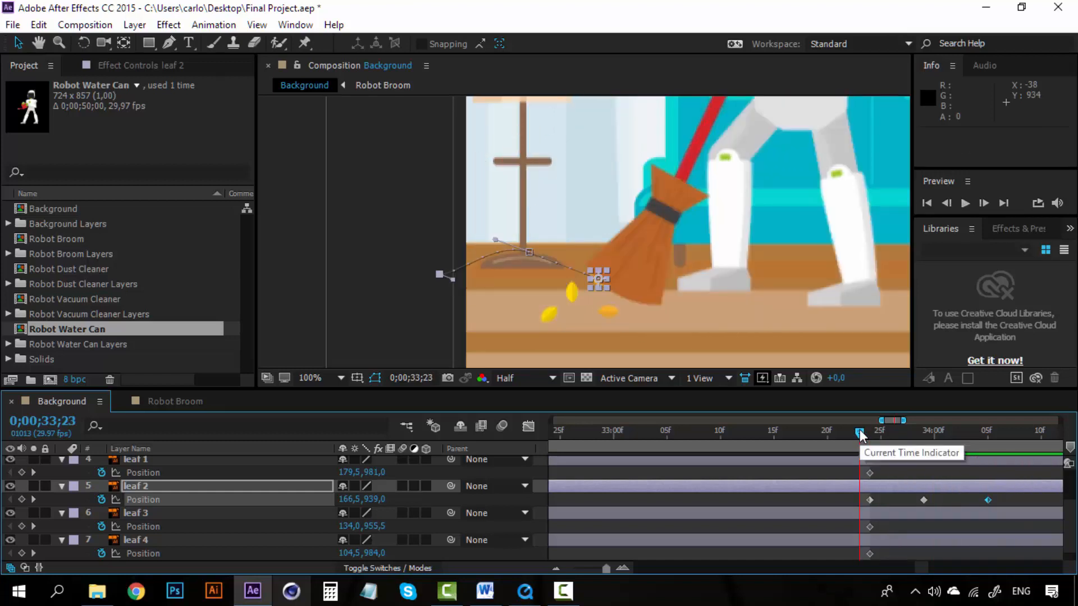
key(space)
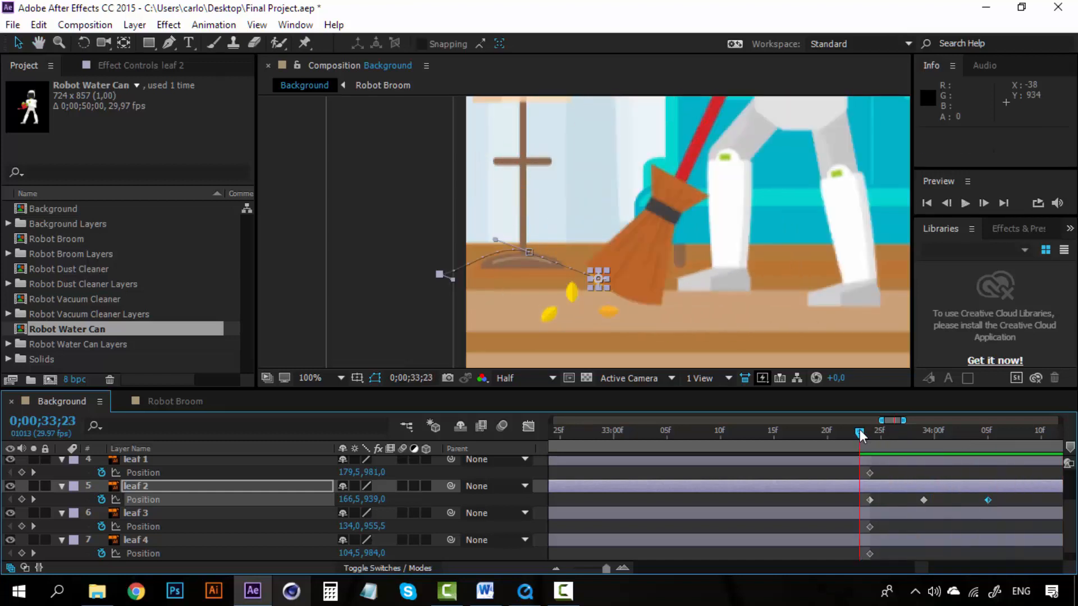
Place leaf 1 below leaf 2 in the layer order and add Position keyframes to leaf 1, leaf 3 and leaf 4 at 0;00;34;10
drag(867, 430, 1032, 437)
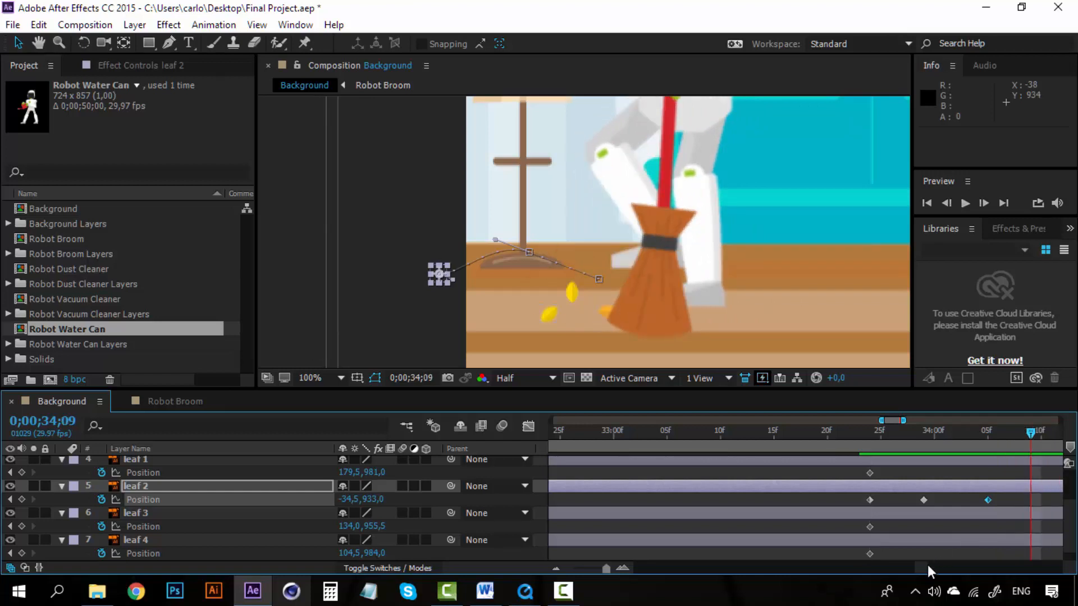
scroll(919, 567, right, 5)
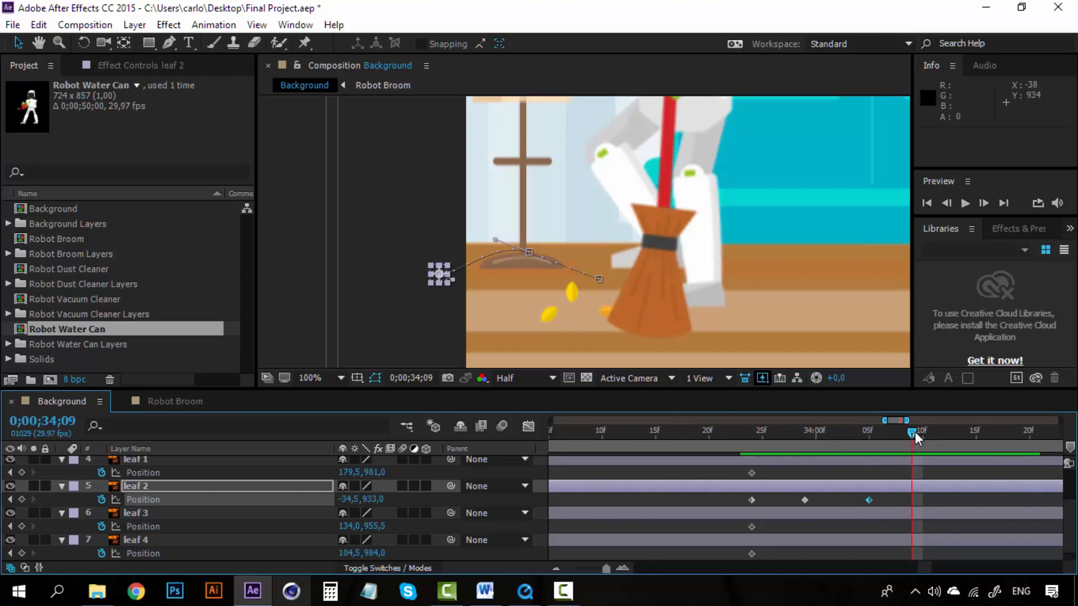
drag(916, 438, 921, 439)
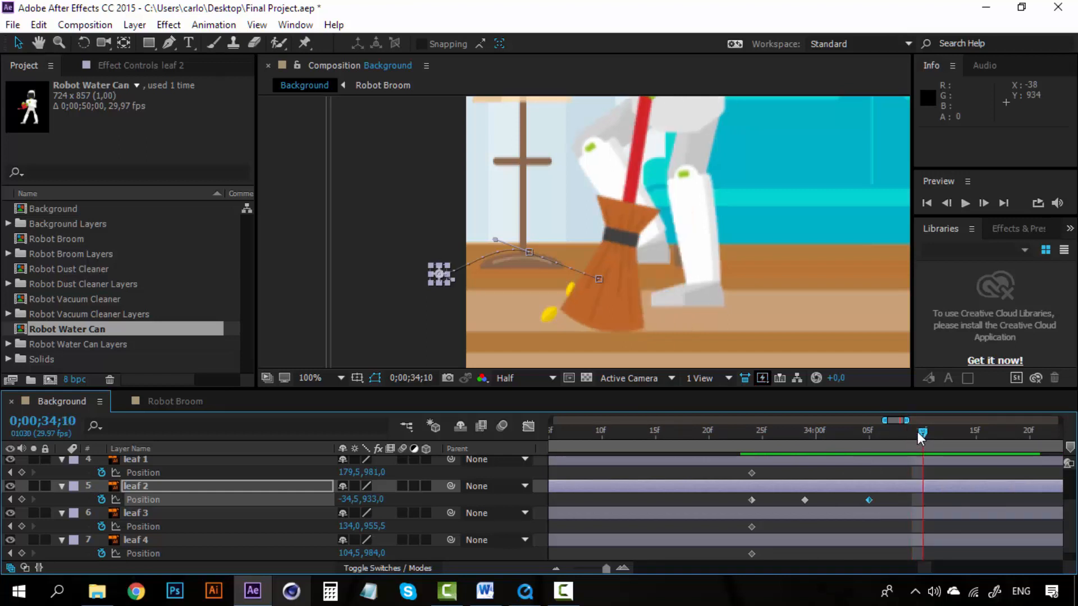
click(133, 512)
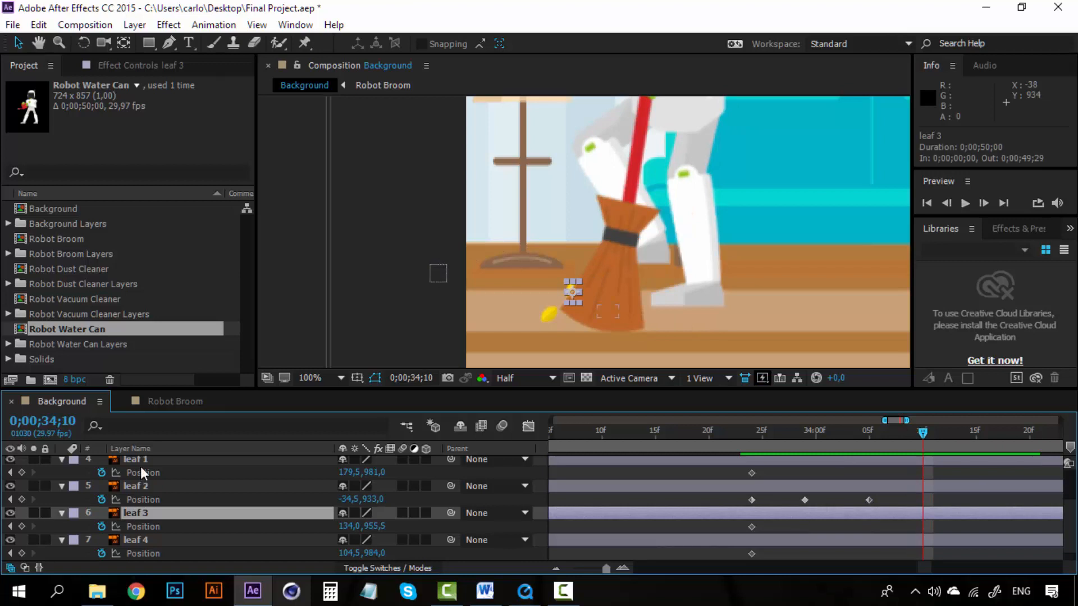
drag(143, 459, 142, 500)
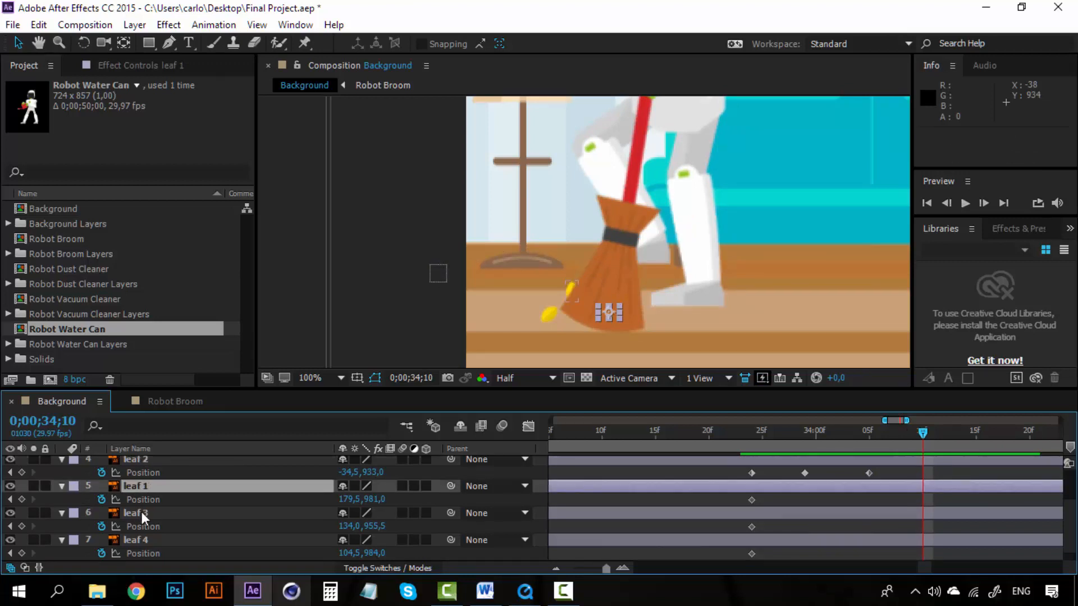
ctrl+click(141, 512)
ctrl+click(141, 540)
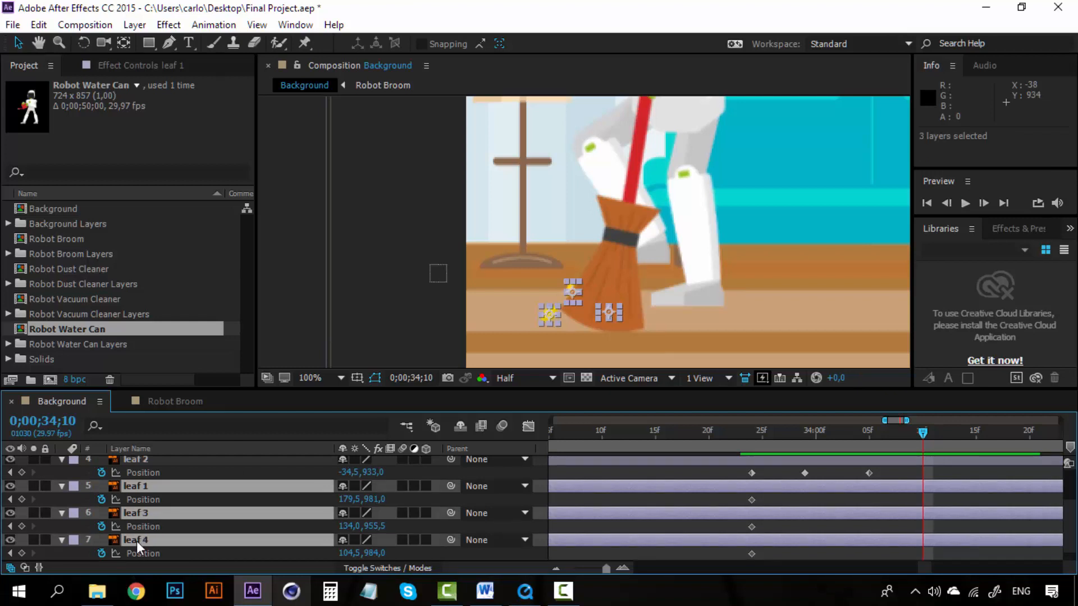
click(21, 499)
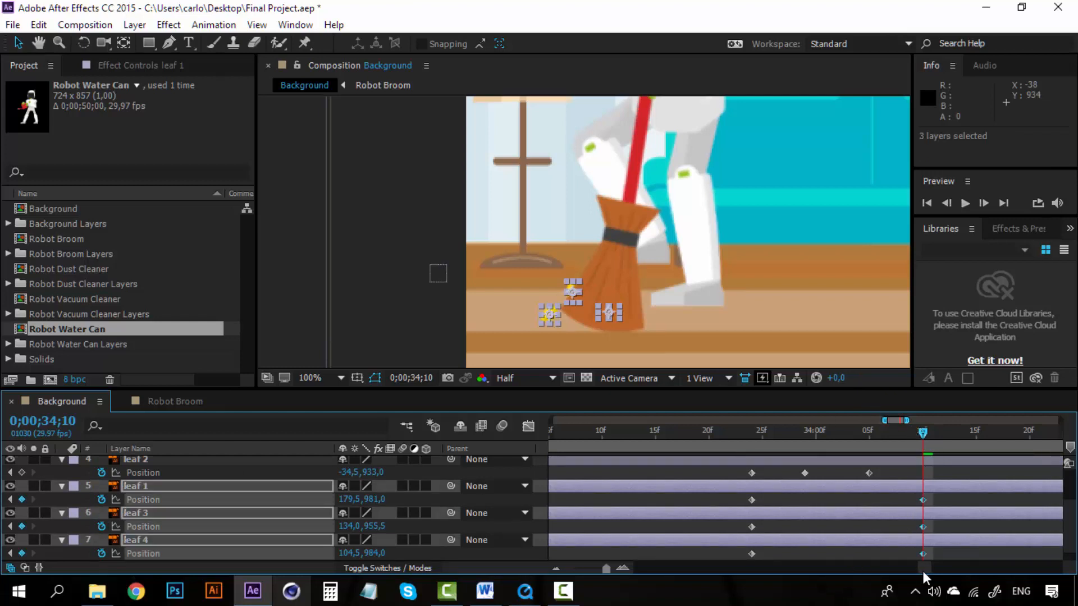
Go to 0;00;34;15 and deselect the leaf layers so each can be moved individually
scroll(922, 571, right, 2)
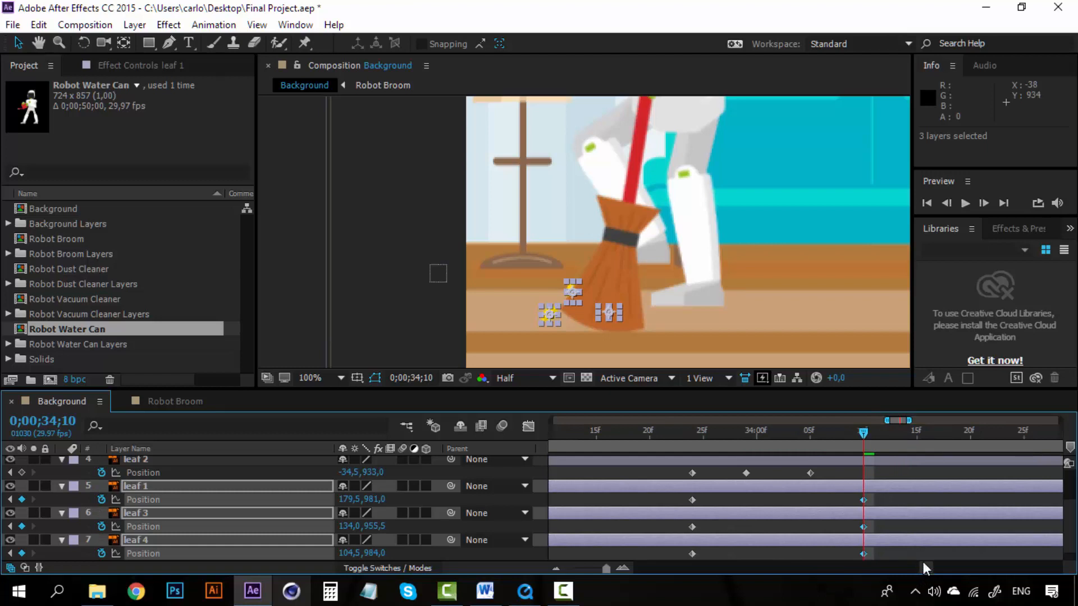
click(915, 432)
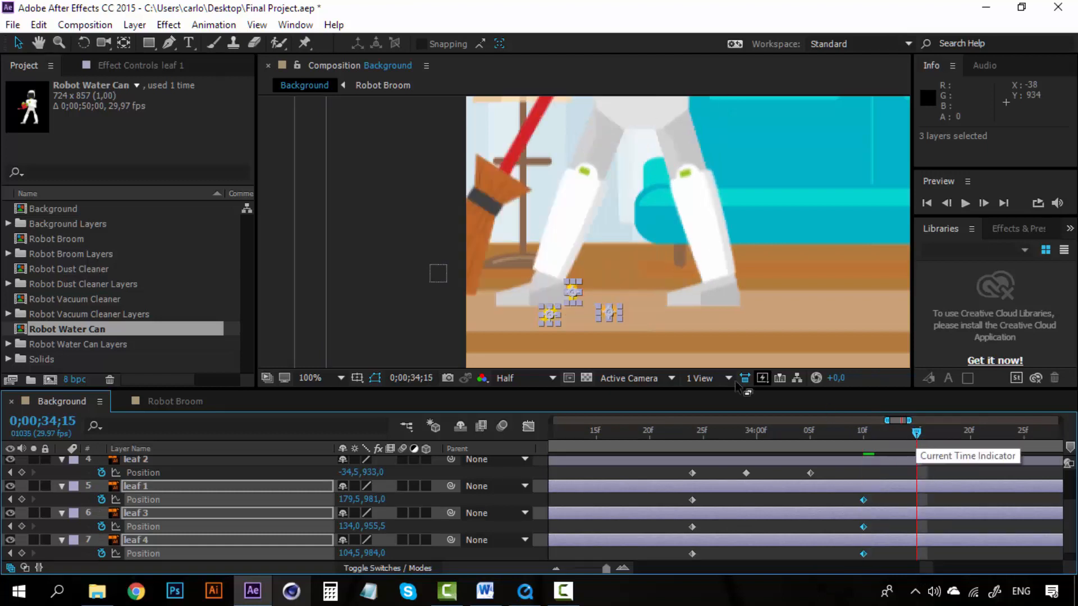
click(330, 254)
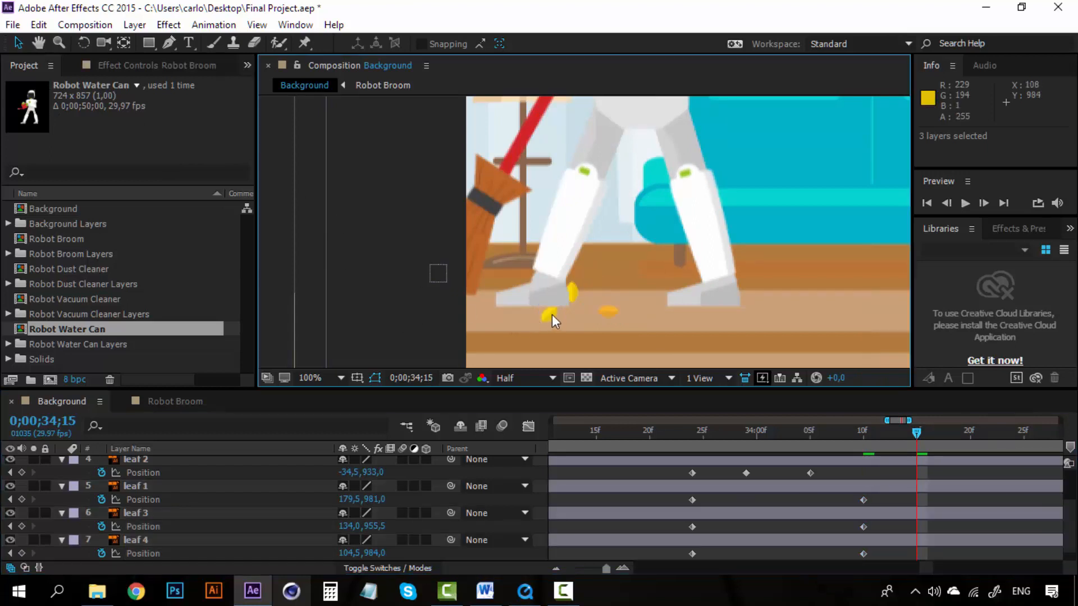
key(ctrl+z)
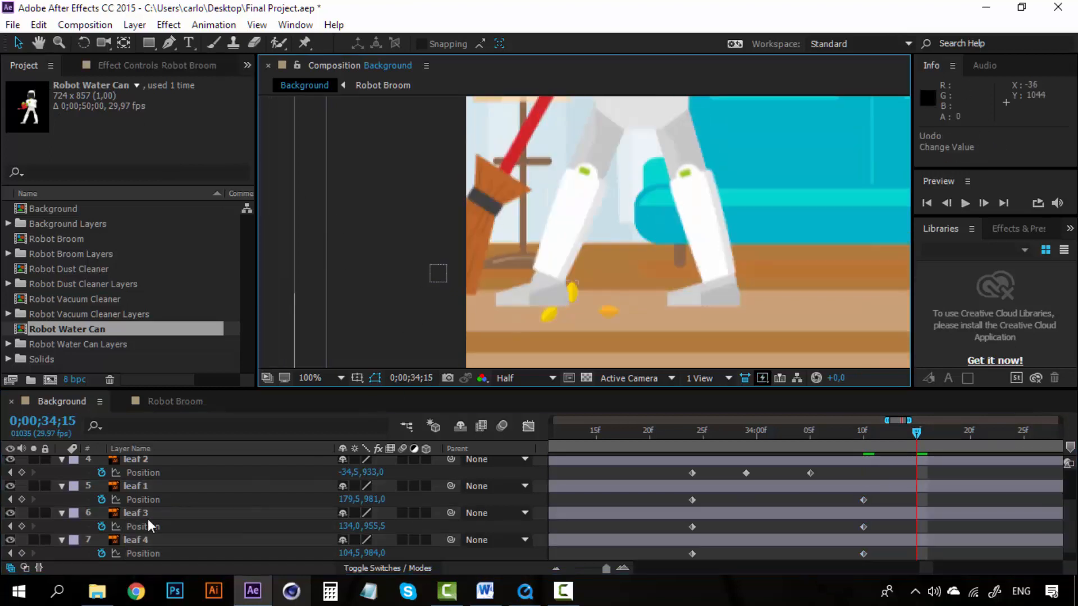
click(148, 518)
click(400, 344)
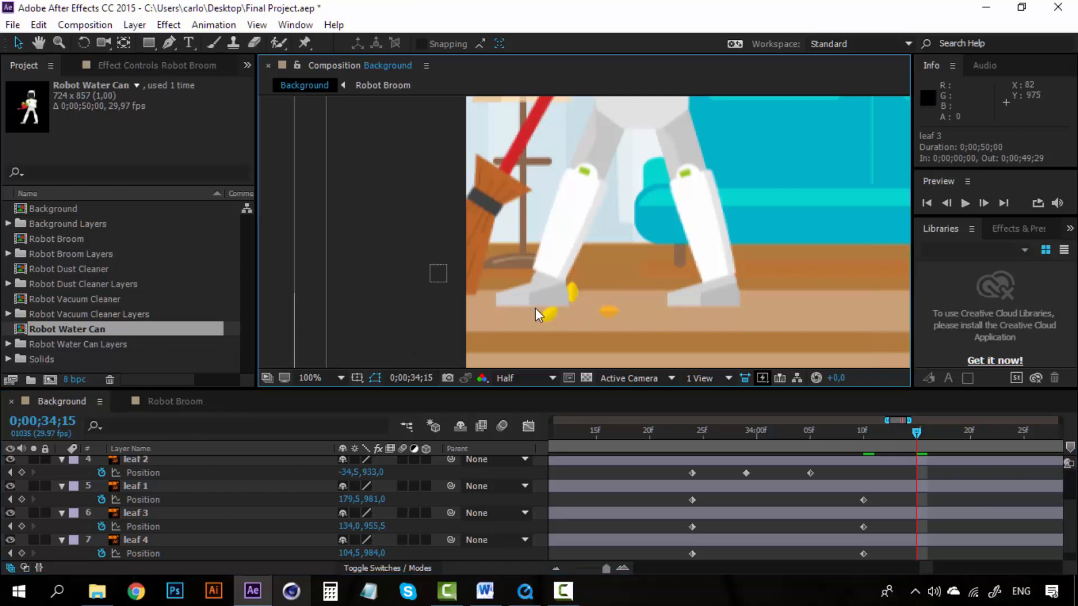
Try to move leaf 1 toward the room's left edge at 0;00;34;15 and undo the move
click(144, 486)
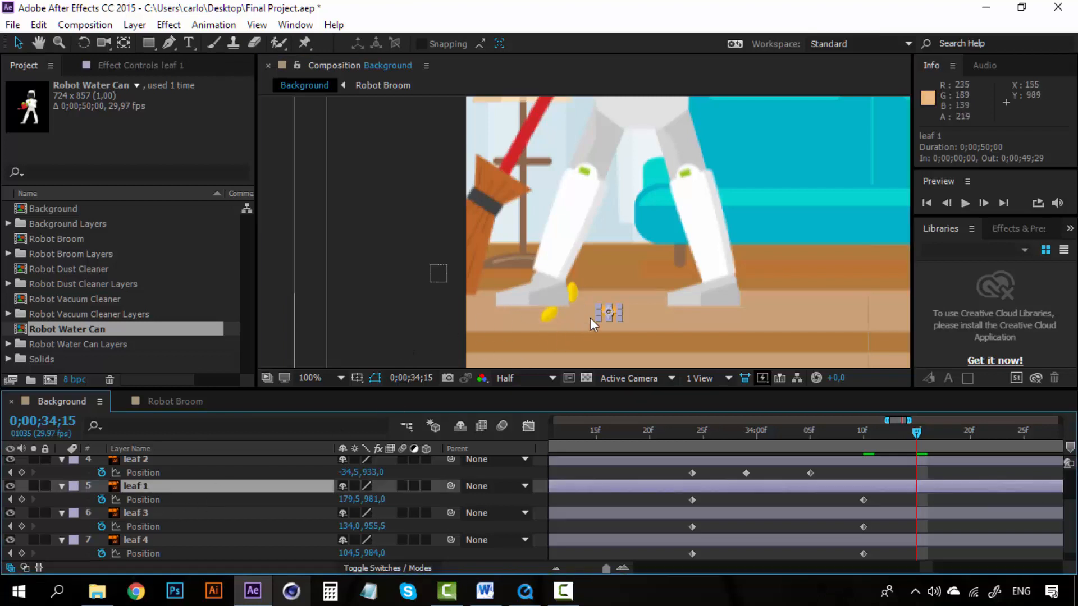
key(period)
drag(513, 305, 623, 197)
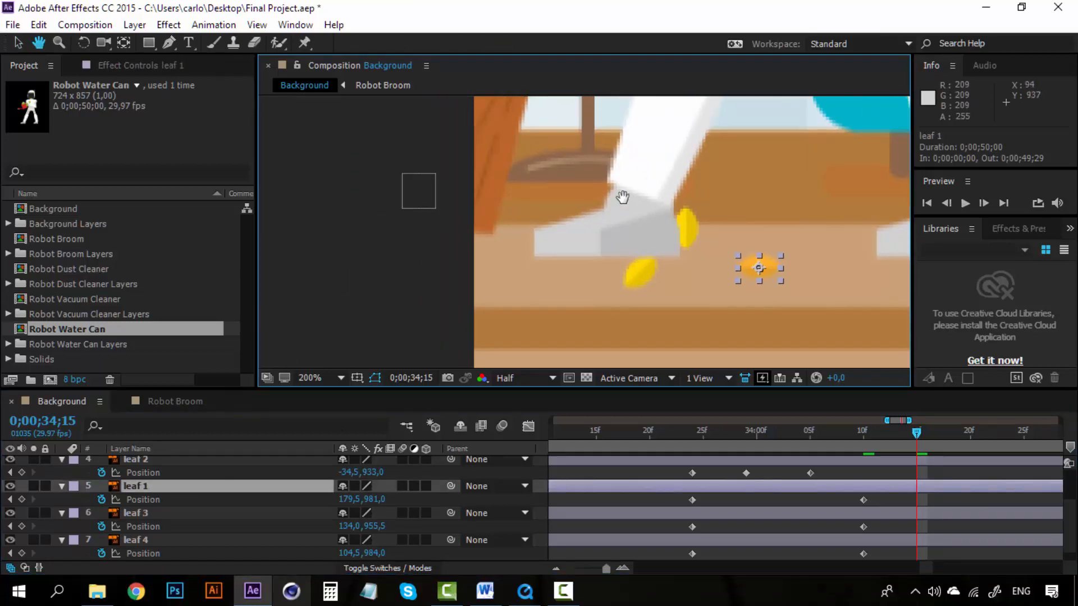
key(v)
drag(752, 261, 503, 250)
key(ctrl+z)
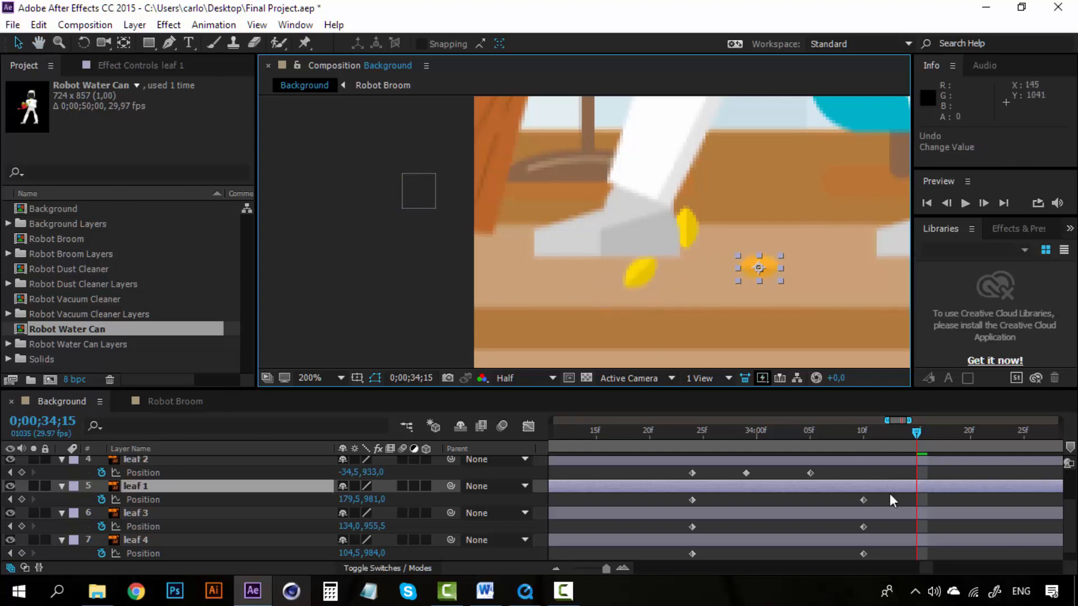
Keyframe leaf 1 at 0;00;34;15 by moving it out past the room's left edge to about -60,0, 966,5, and preview it
click(890, 496)
click(761, 269)
click(177, 487)
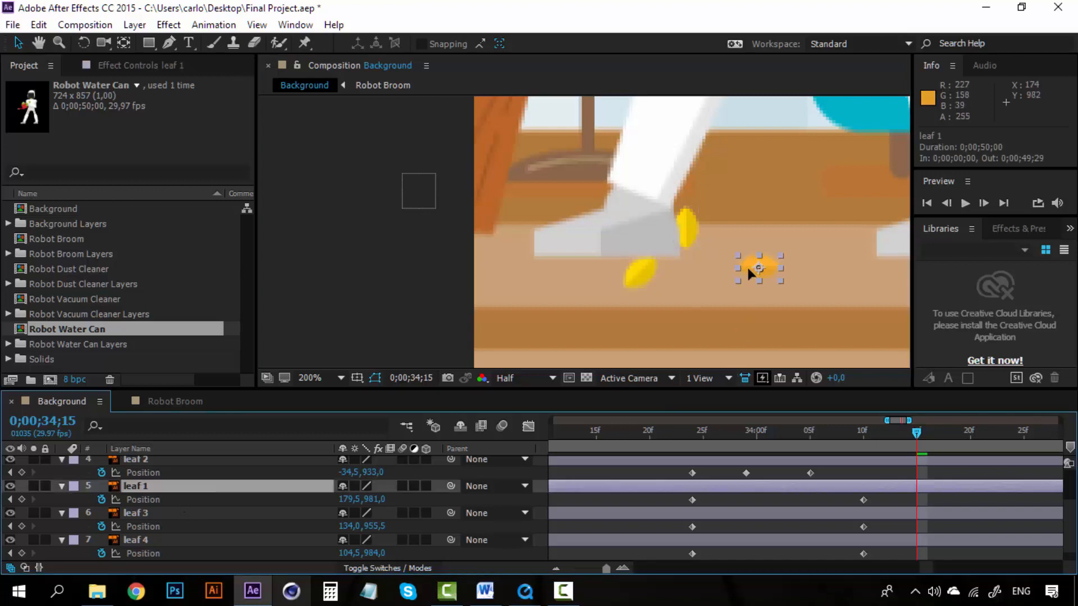
drag(749, 272, 369, 250)
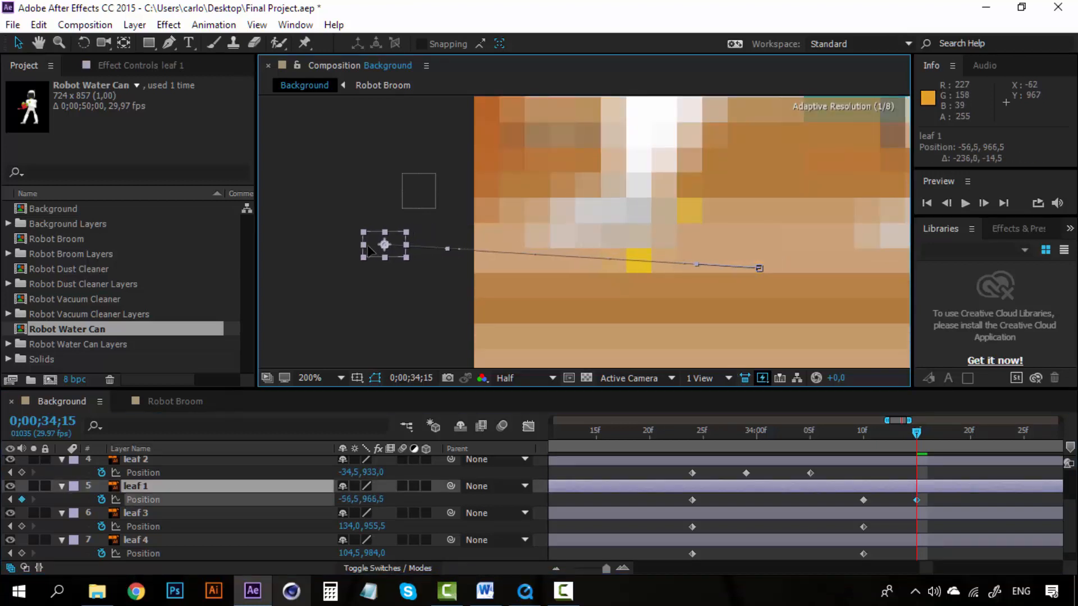
click(863, 433)
key(space)
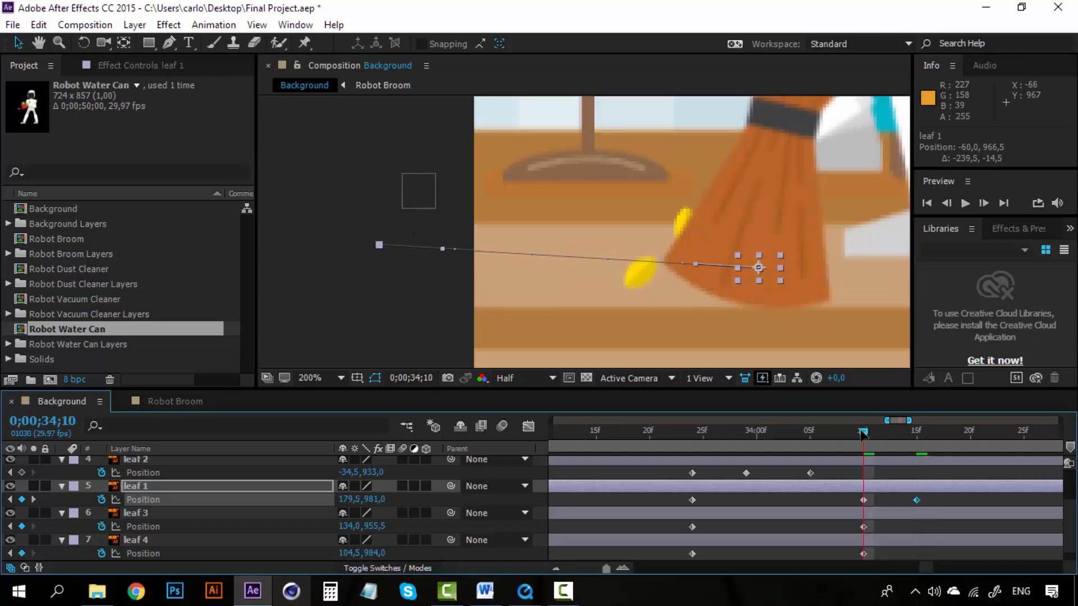
drag(863, 434, 916, 430)
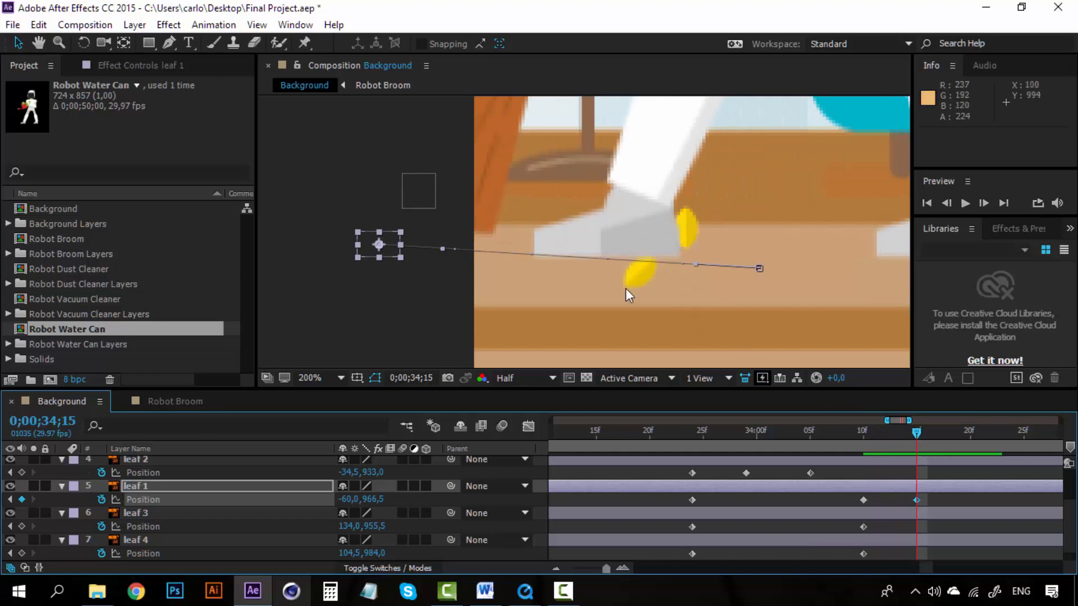
Keyframe leaf 3 and leaf 4 at 0;00;34;15 by moving them out past the room's left edge to about -24,5, 916,5 and -34,0, 1027,0
click(140, 517)
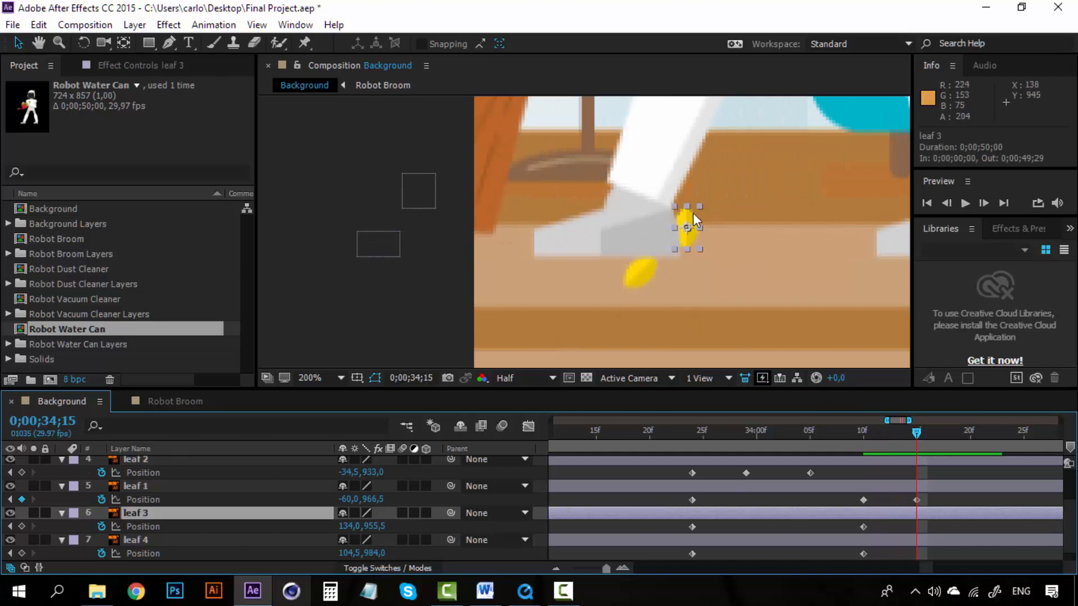
drag(692, 214, 448, 157)
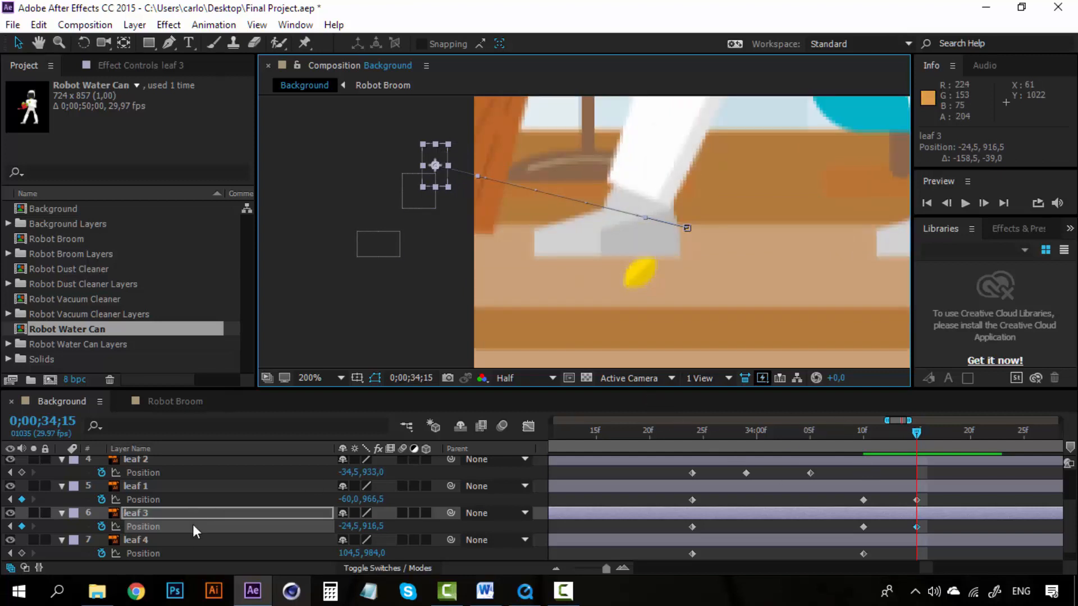
click(184, 540)
drag(647, 264, 434, 339)
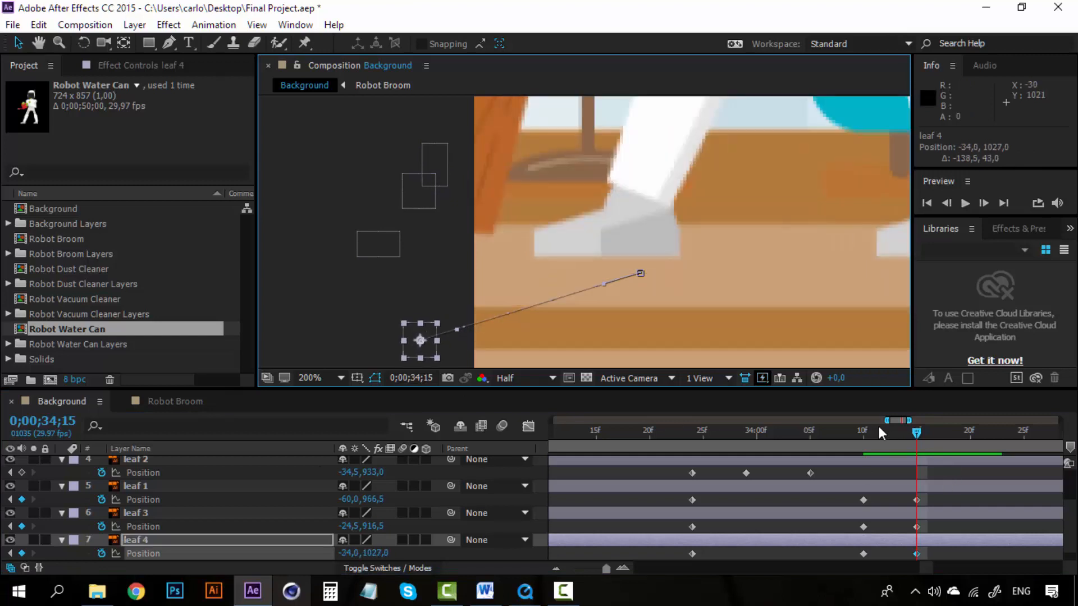
Preview the broom sweeping the leaves out of the room, first from 0;00;34;10 and again from 0;00;33;22
click(864, 432)
key(space)
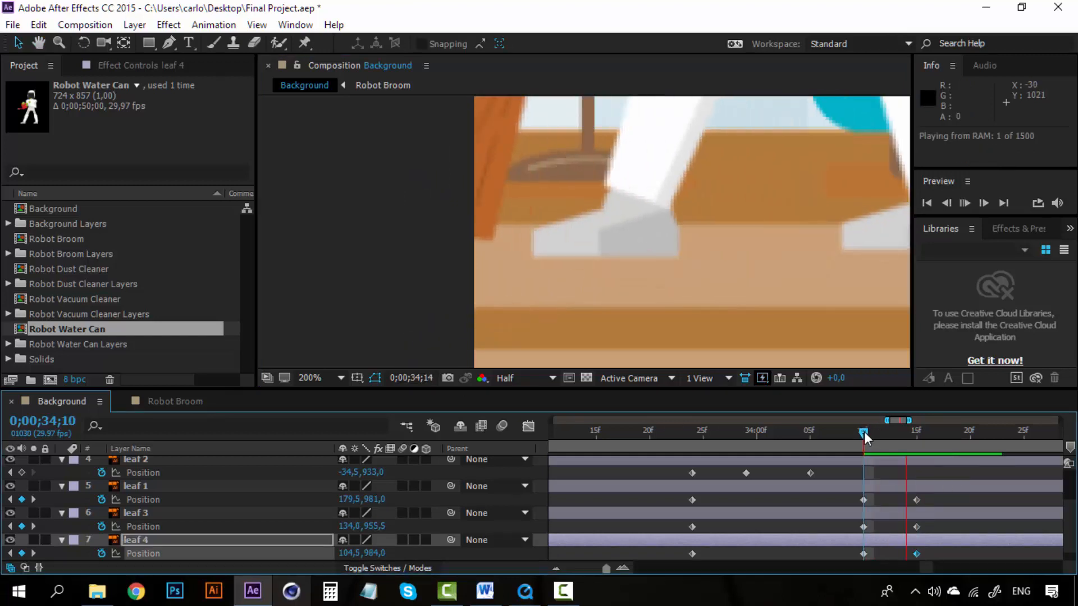
key(space)
scroll(753, 305, down, 3)
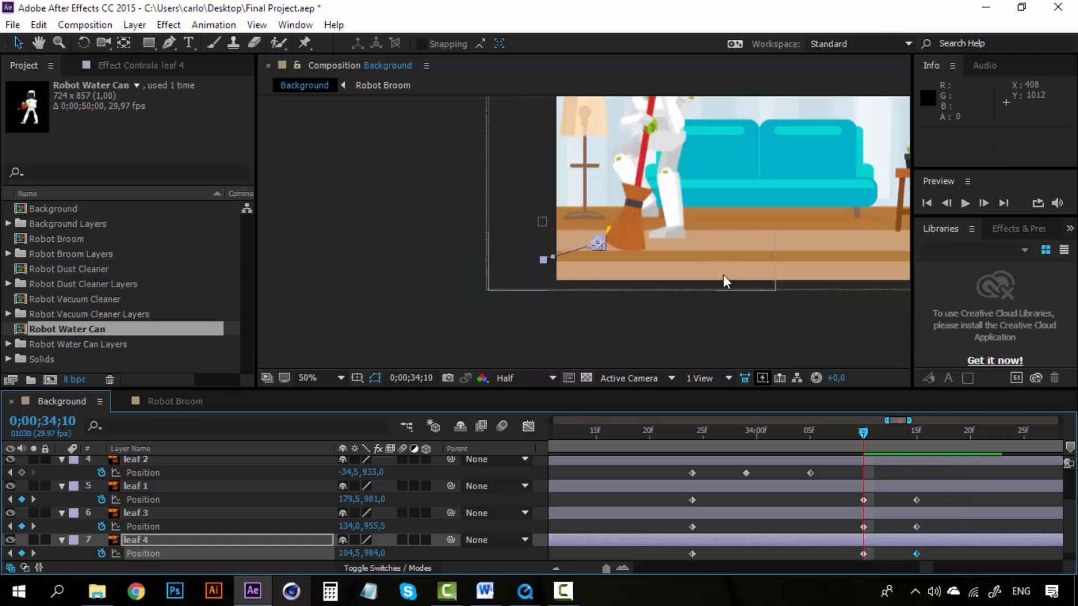
click(692, 429)
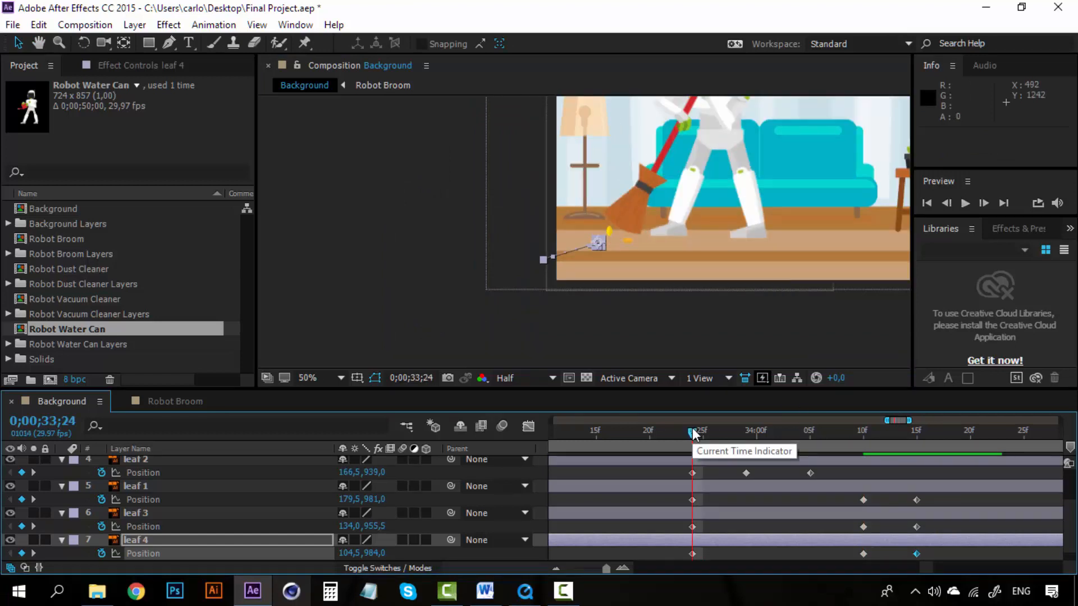
click(673, 431)
key(space)
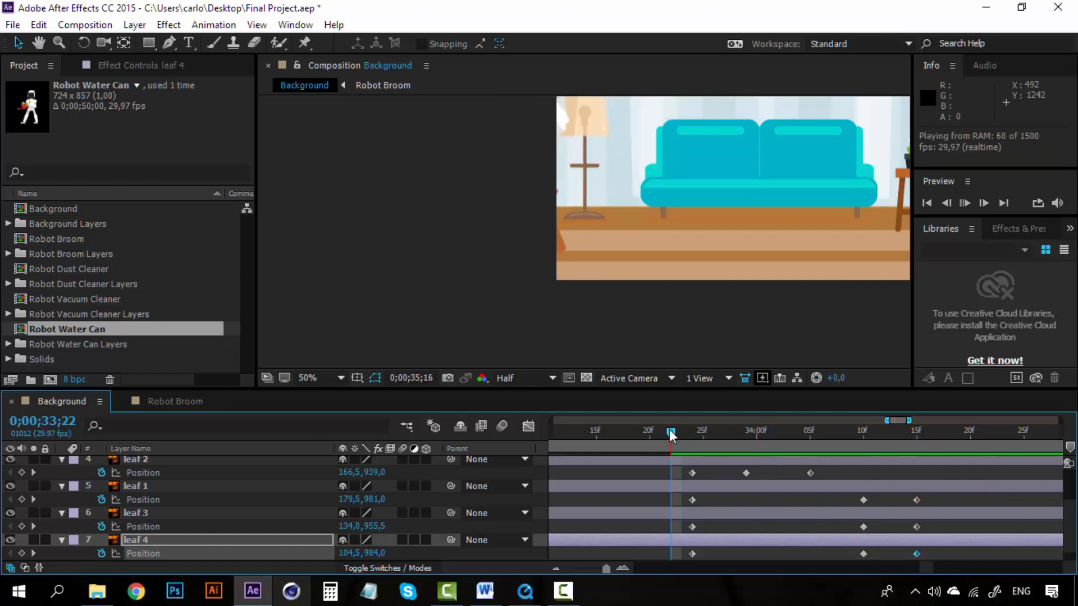
key(space)
Fit the whole room in the composition view and collapse the properties of all four leaf layers
scroll(683, 214, down, 2)
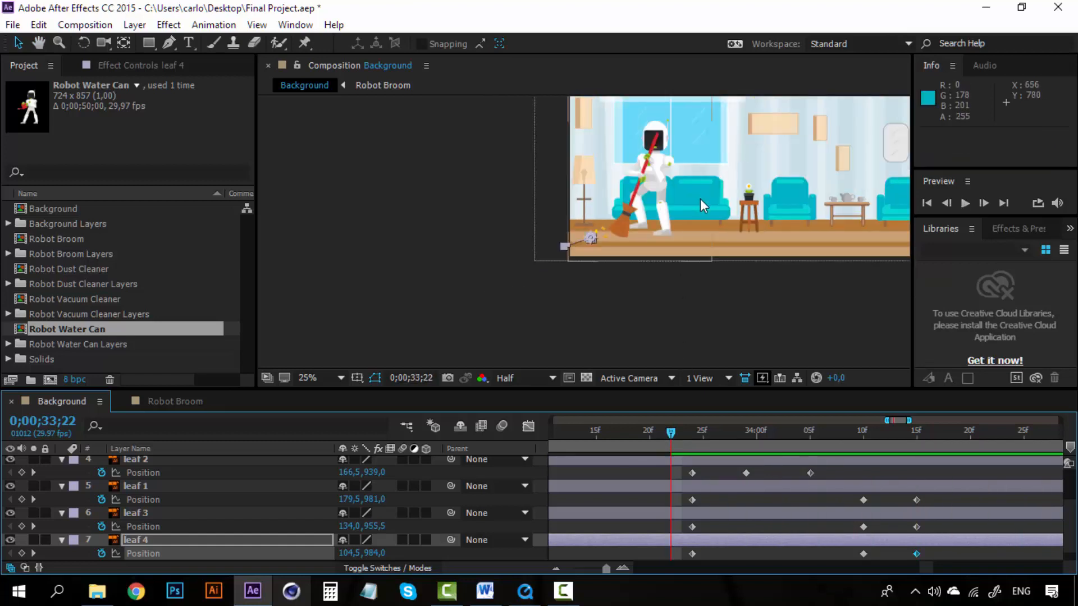
drag(700, 199, 604, 204)
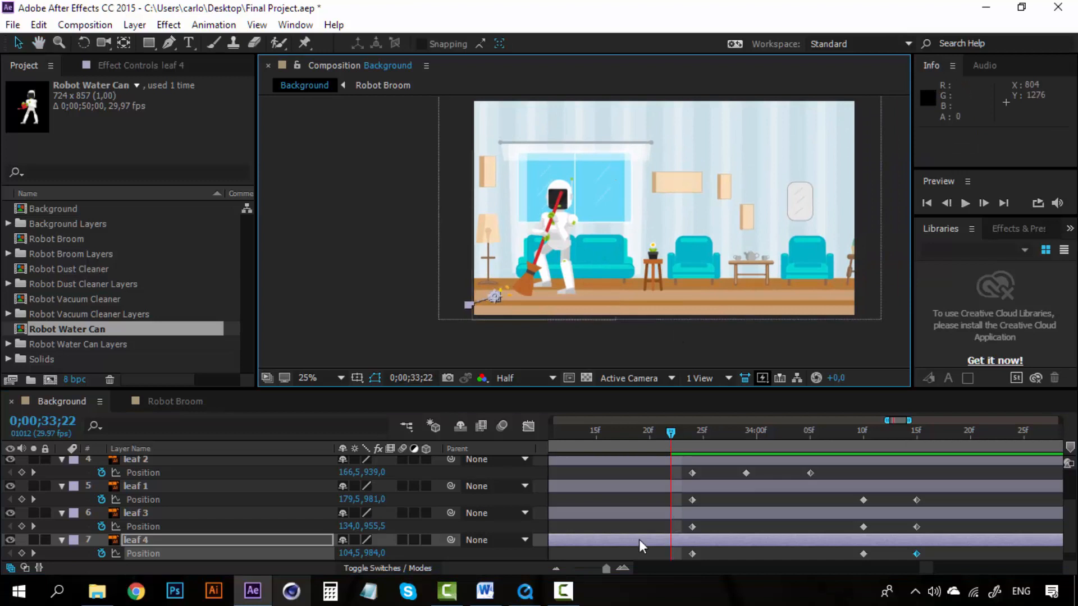
click(63, 540)
click(62, 514)
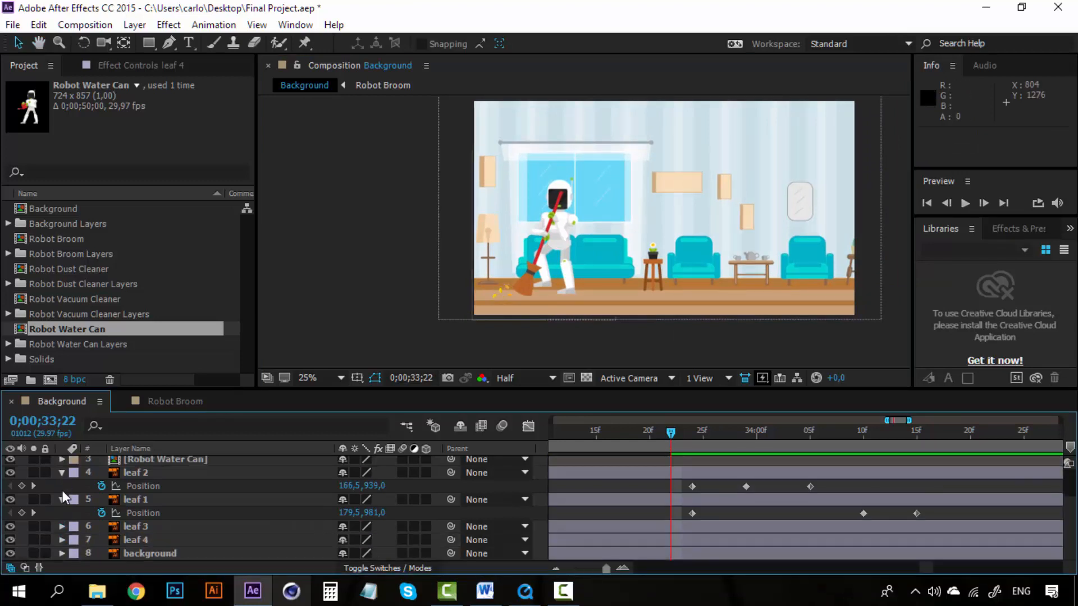
click(62, 498)
click(63, 484)
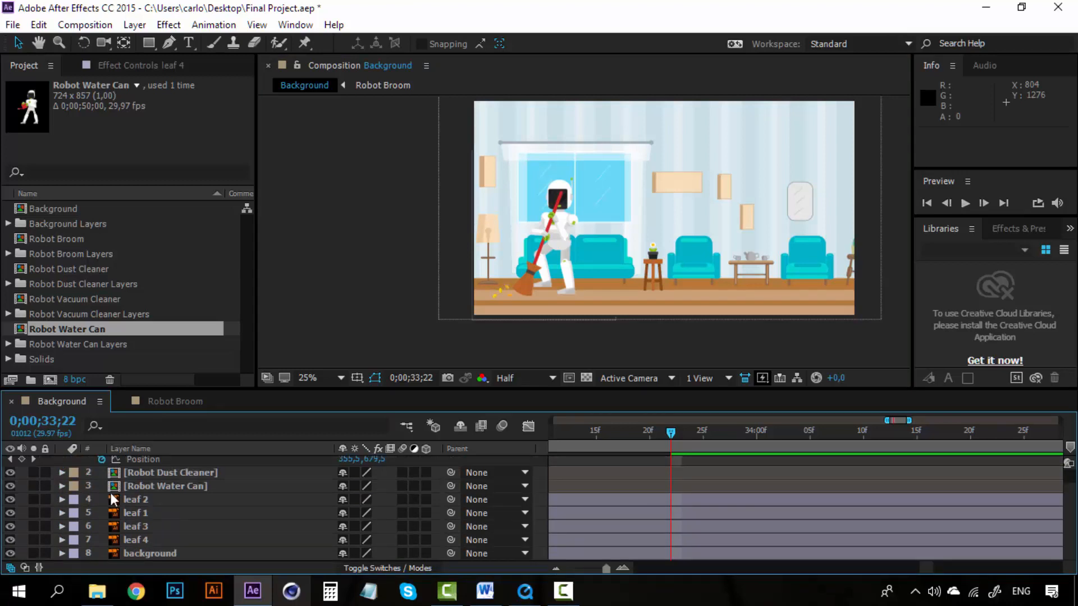
scroll(135, 501, up, 1)
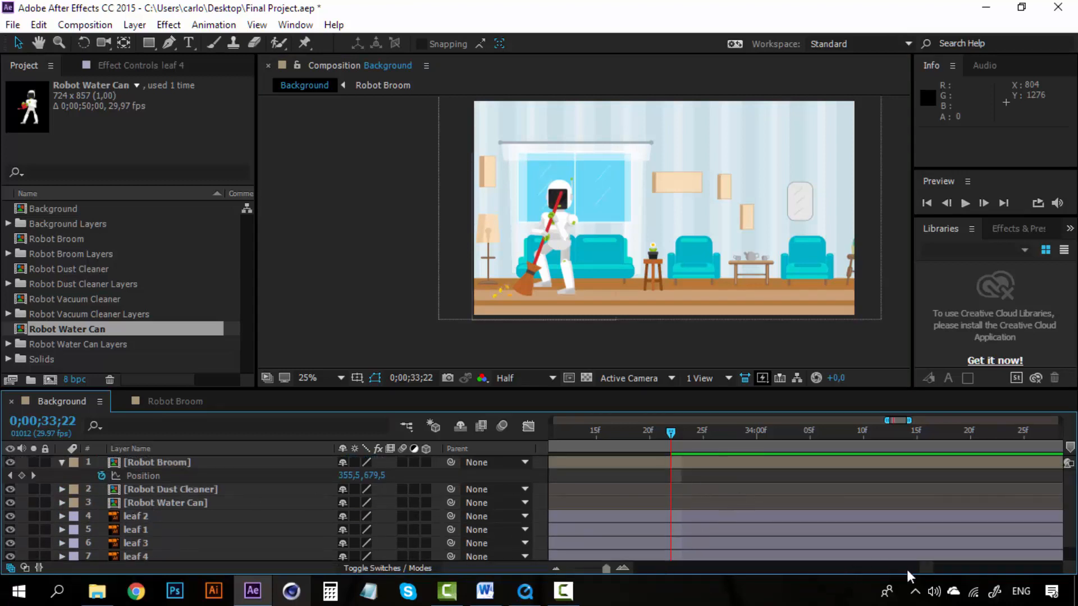
Preview the complete Robot Broom sweep across the room from the start of its layer at 0;00;26;14
drag(919, 570, 900, 570)
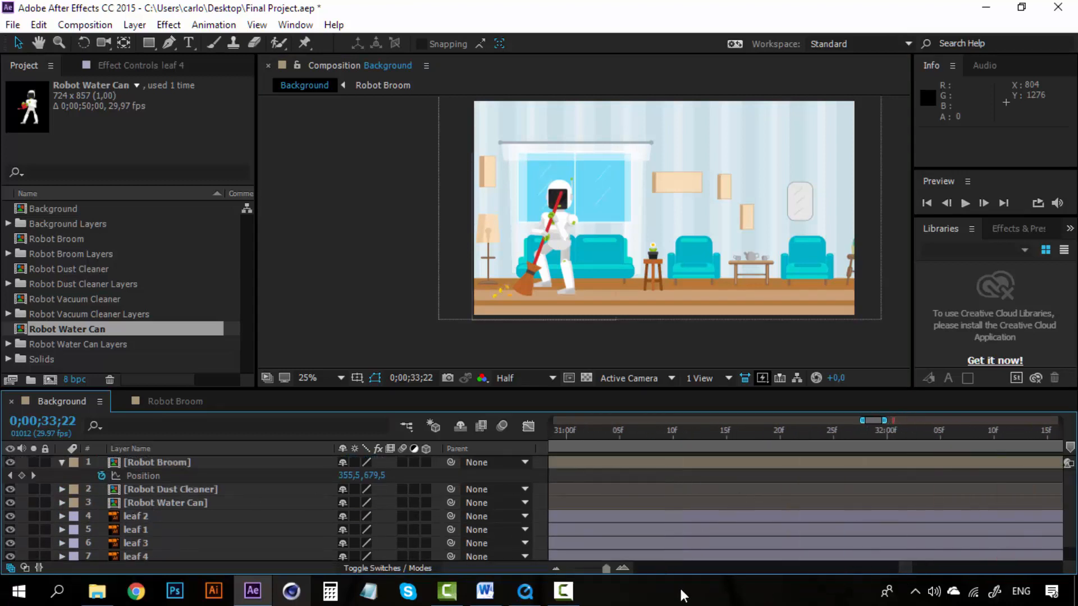
click(556, 568)
click(557, 568)
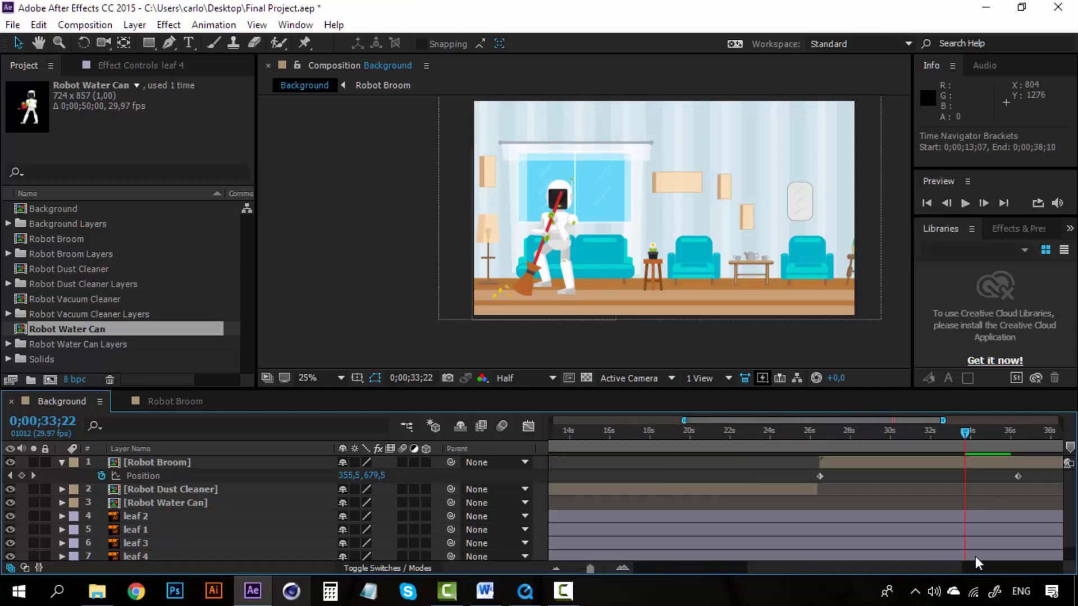
drag(925, 569, 953, 569)
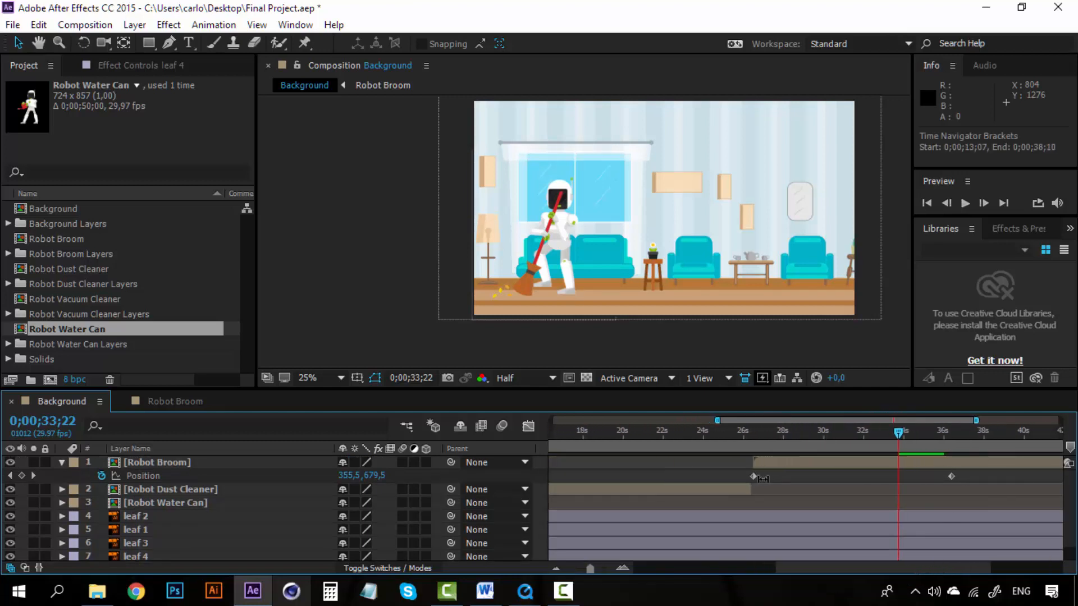
click(752, 431)
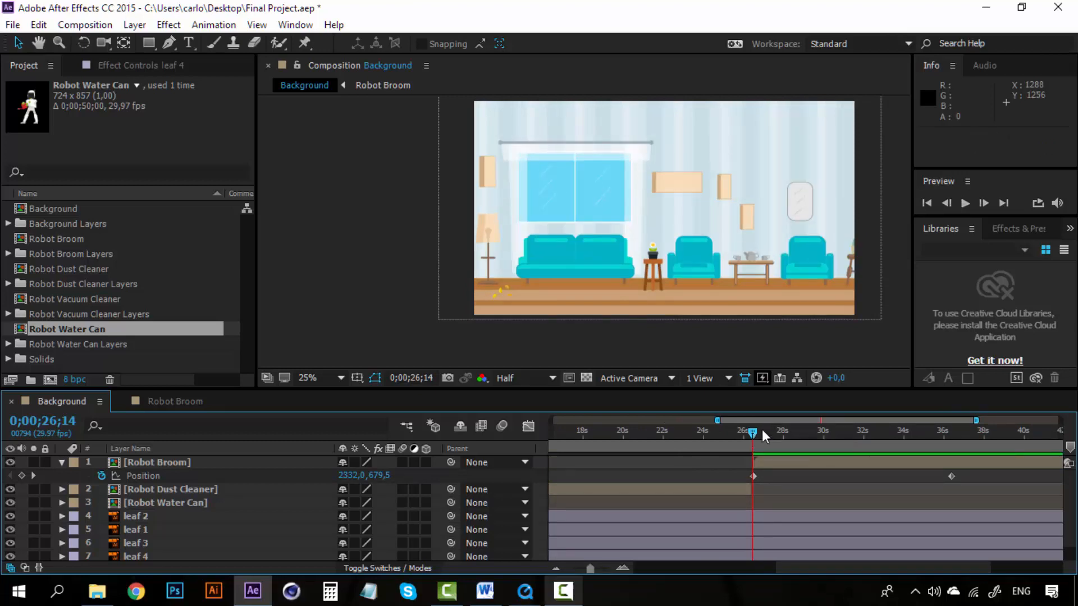
key(space)
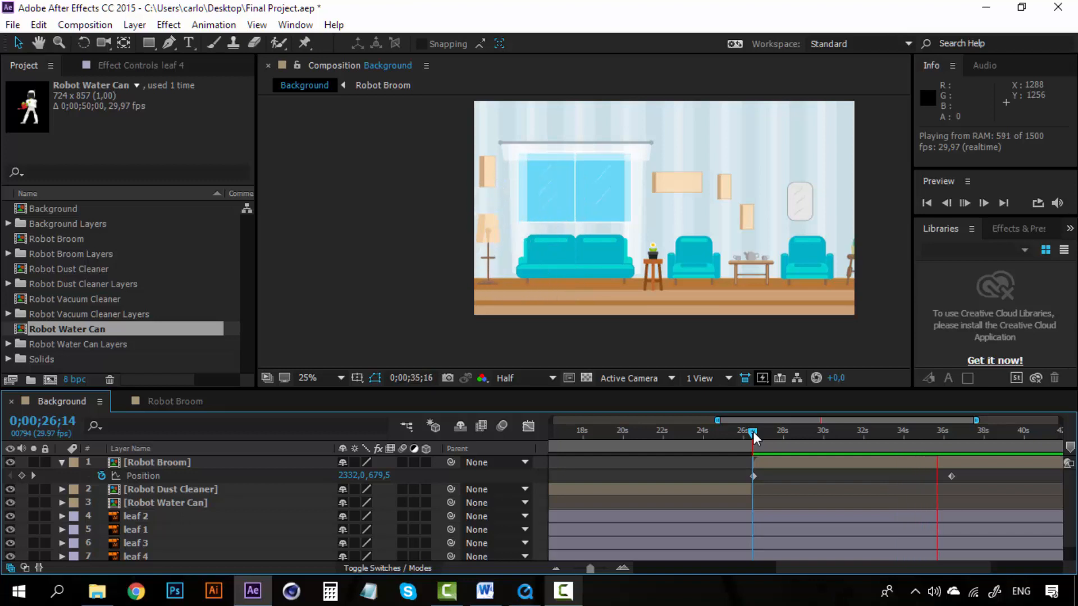
key(space)
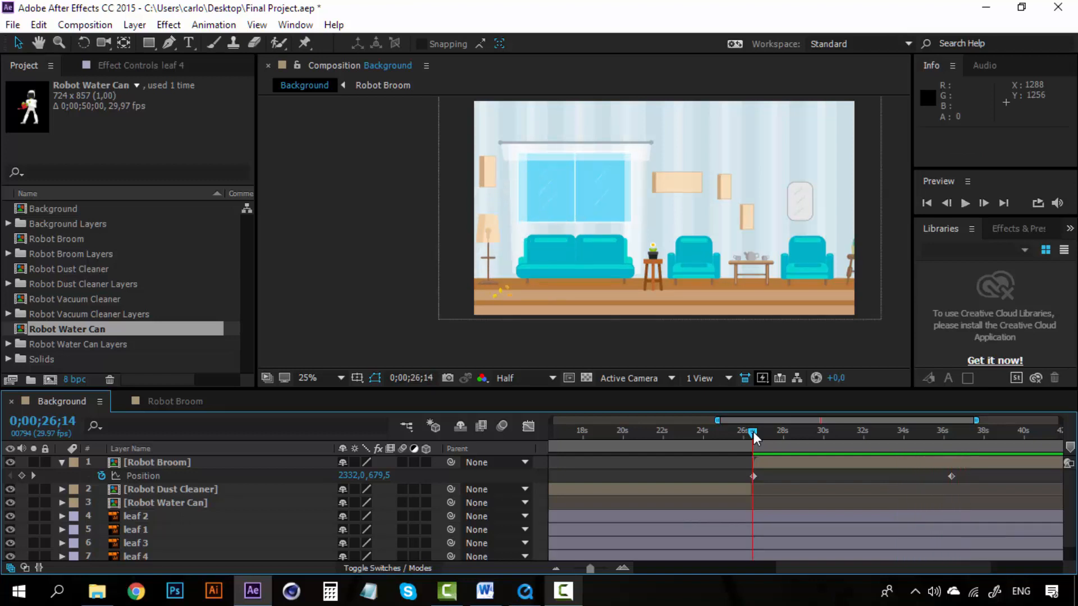
key(space)
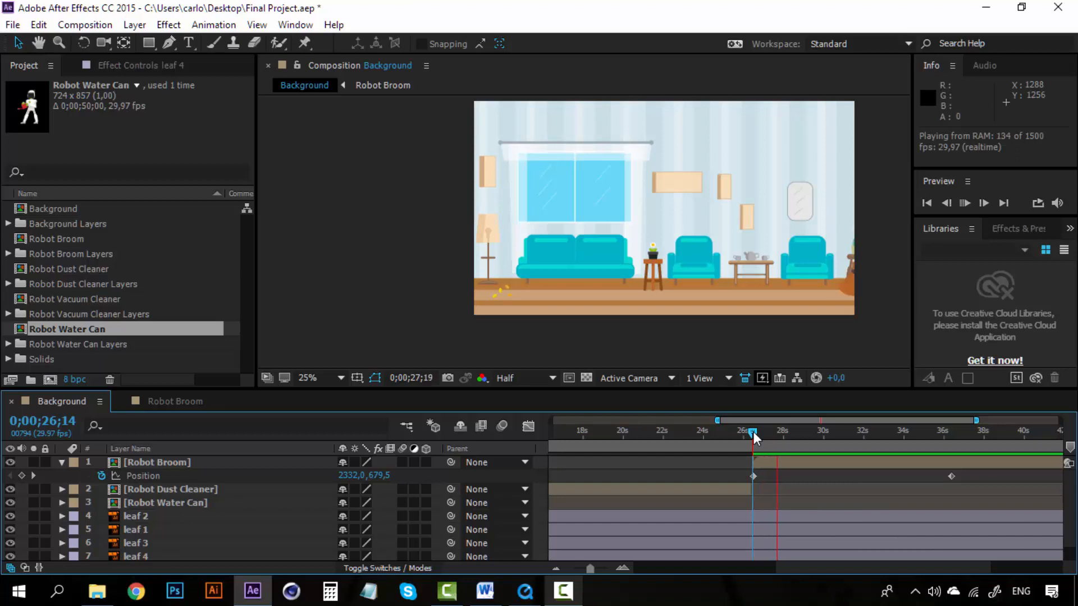